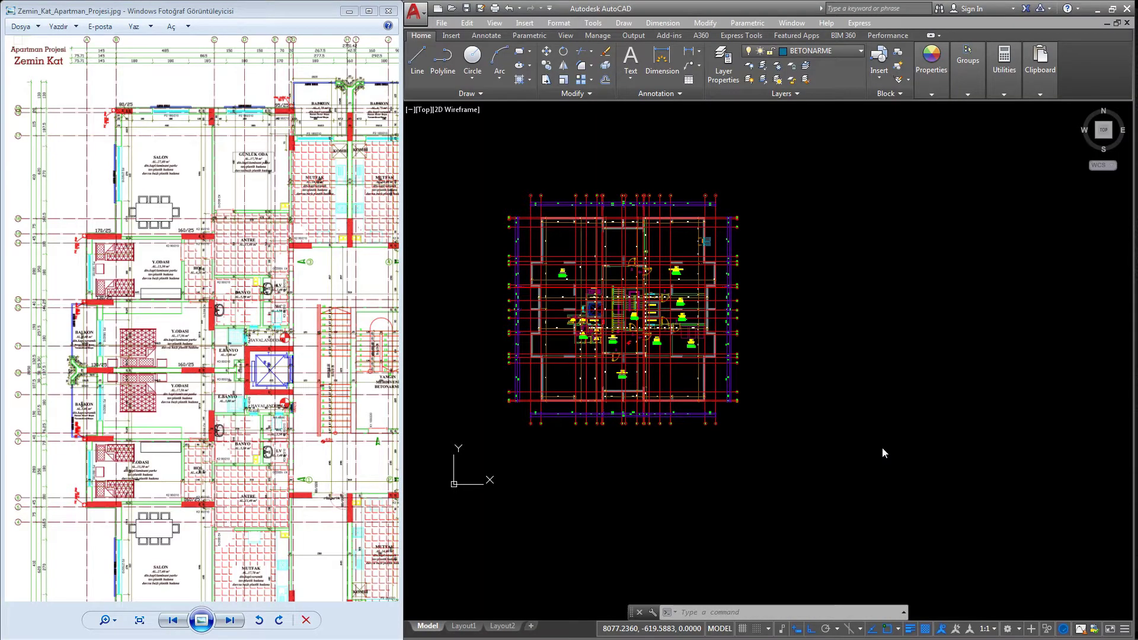
- Pan the reference JPG to the top-left rooms and D axis, and zoom AutoCAD toward its upper-left area
mouse_move(308, 360)
left_mouse_down()
mouse_move(265, 359)
mouse_move(338, 412)
left_mouse_up()
left_click(207, 258)
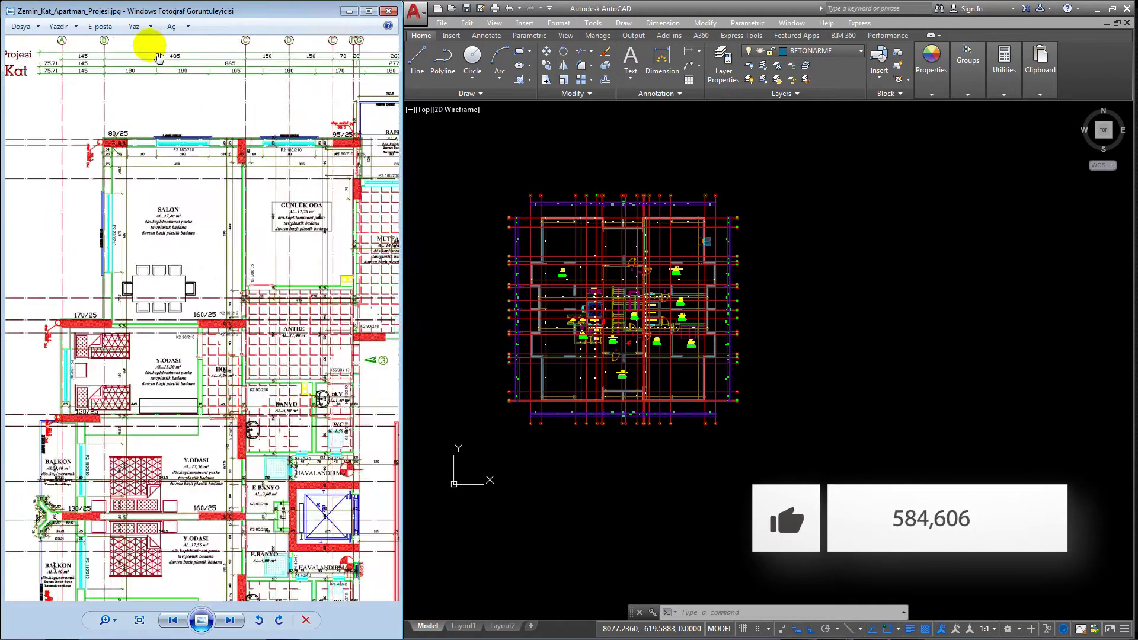
scroll(127, 139, "up", 5)
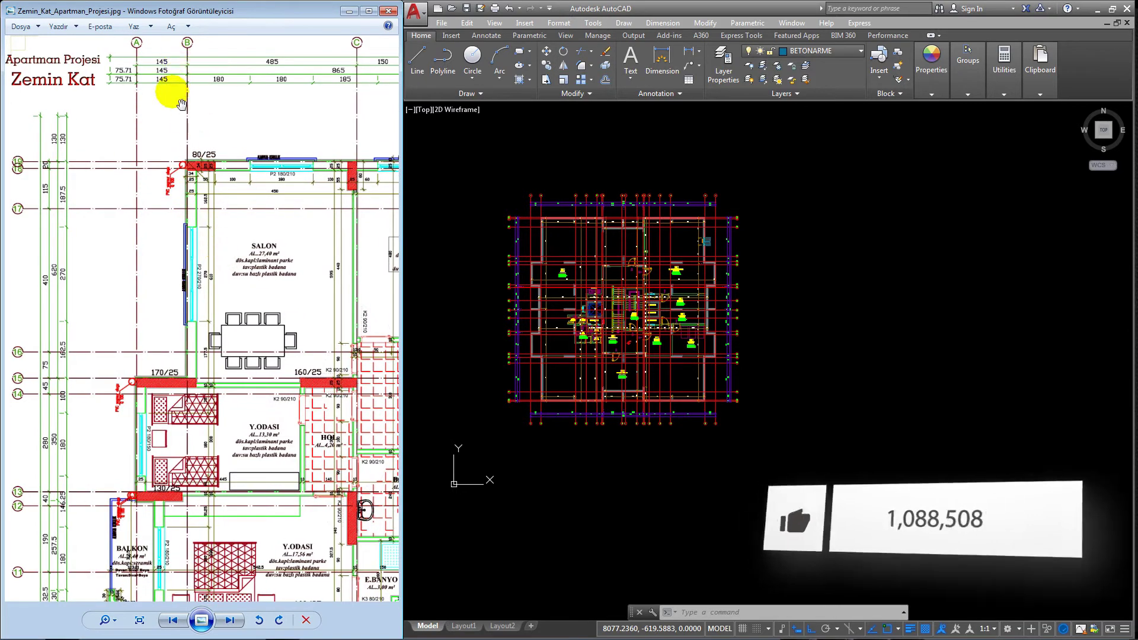
mouse_move(194, 93)
left_mouse_down()
mouse_move(172, 189)
mouse_move(156, 197)
left_mouse_up()
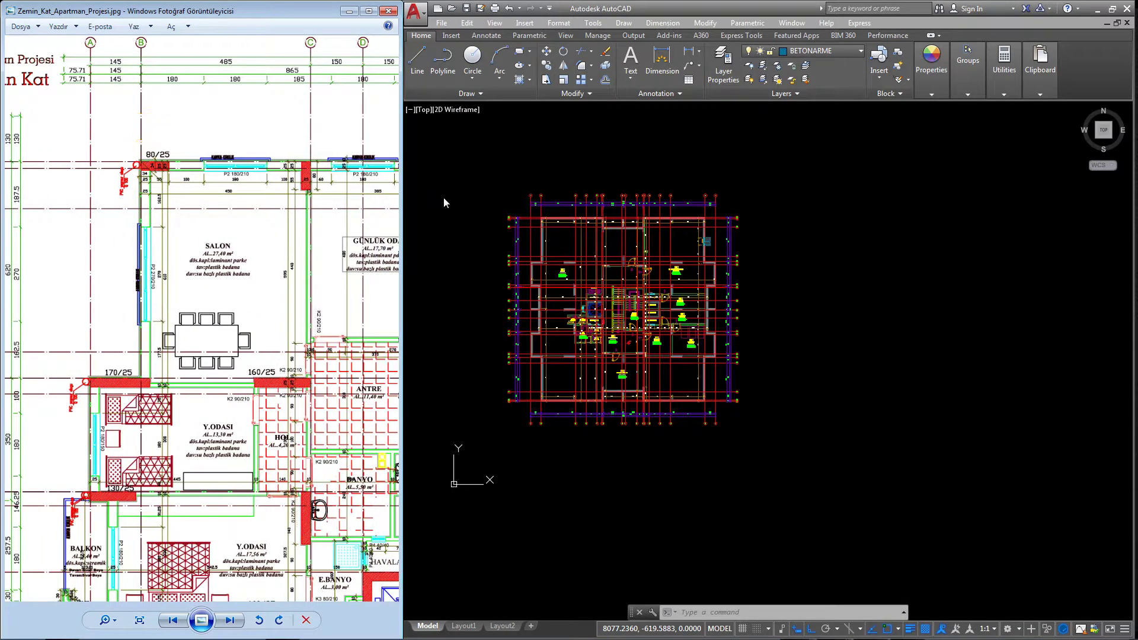
scroll(450, 204, "up", 2)
scroll(520, 217, "up", 2)
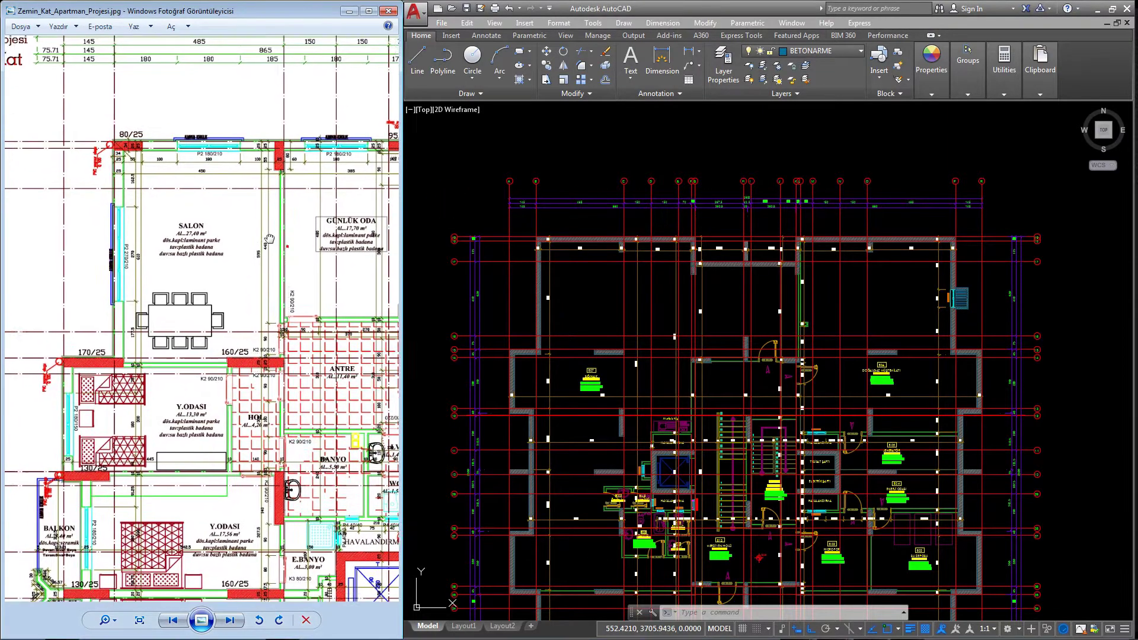
- Align both views on the top-left corner: reference SALON at axes A–B, AutoCAD grid bubbles A–I
left_click_drag(291, 265, 263, 233)
scroll(261, 224, "down", 2)
scroll(254, 265, "down", 1)
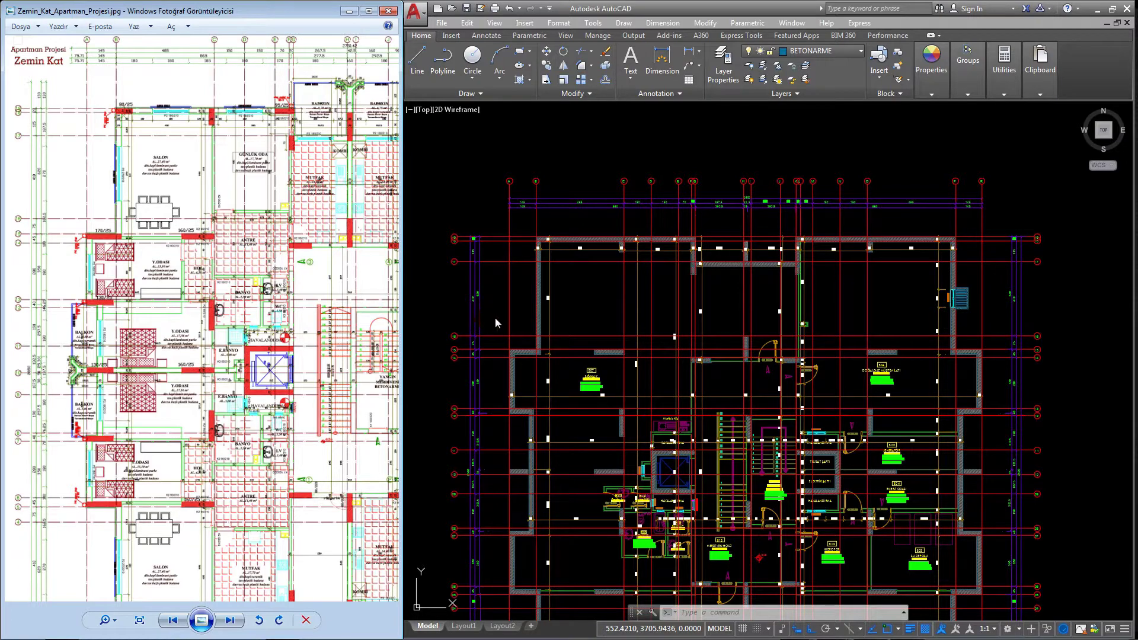
scroll(490, 329, "up", 3)
scroll(602, 347, "up", 3)
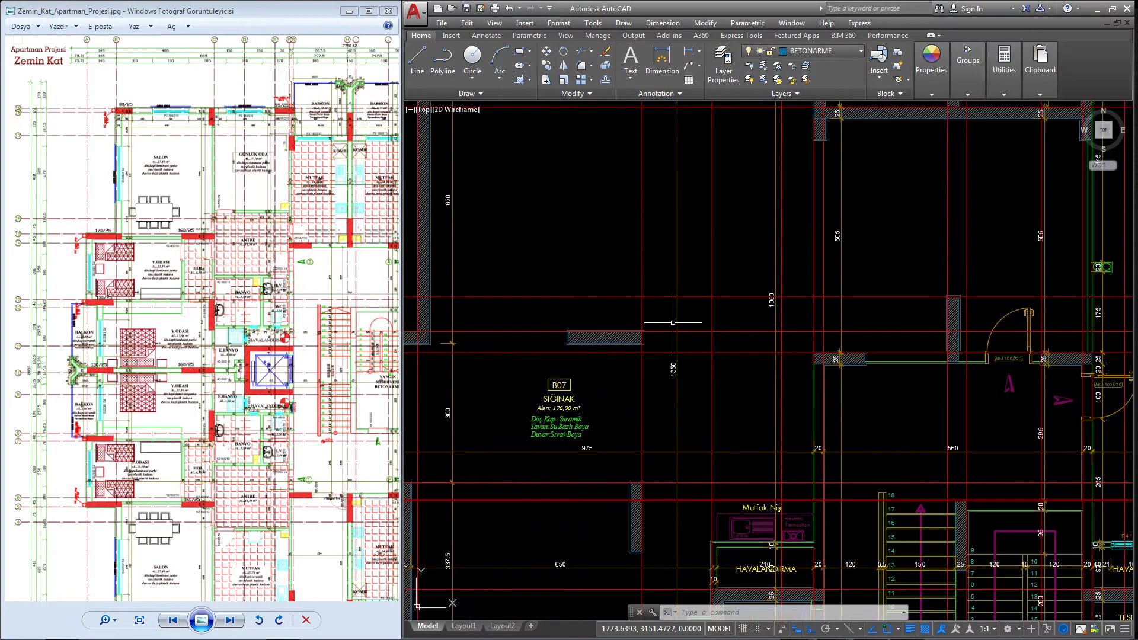
scroll(673, 323, "down", 4)
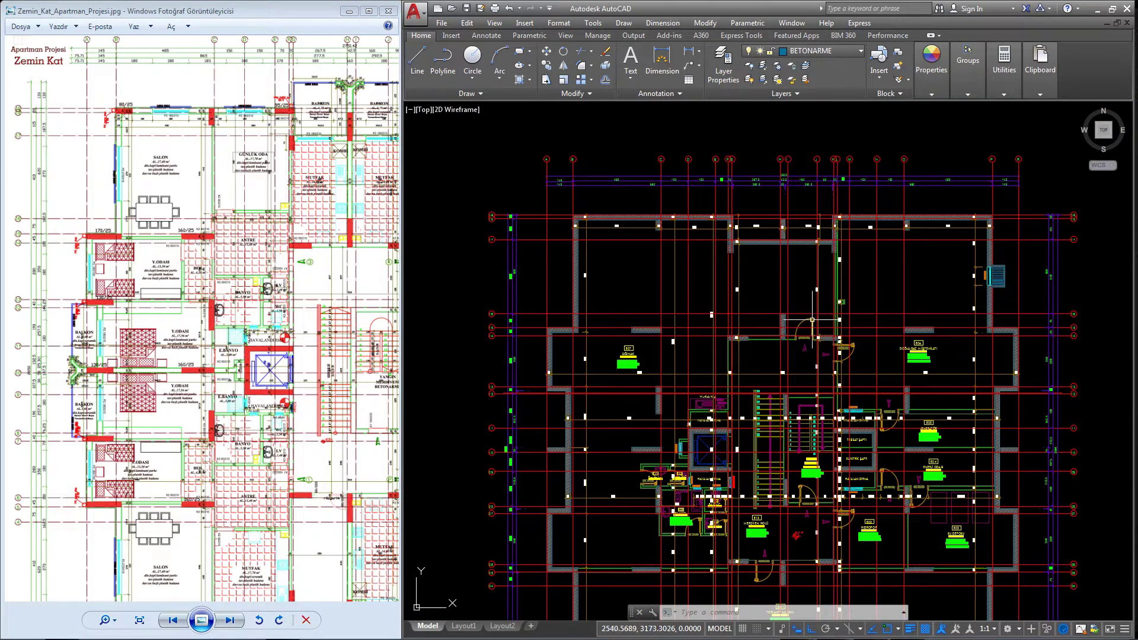
scroll(302, 81, "up", 2)
scroll(303, 83, "up", 2)
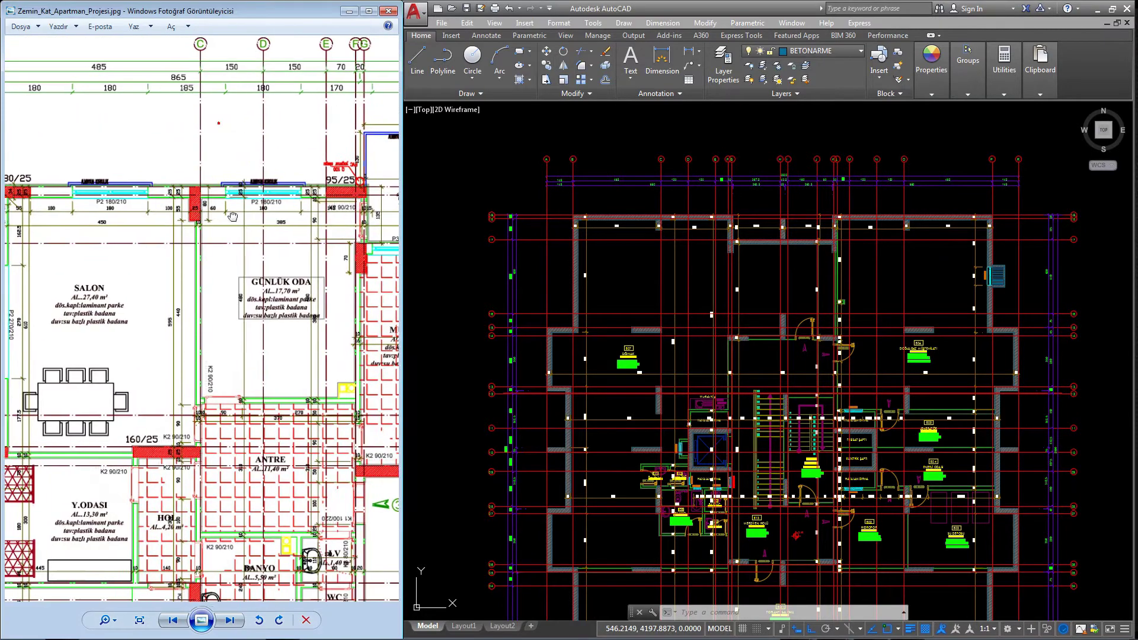
mouse_move(287, 176)
left_mouse_down()
mouse_move(190, 132)
mouse_move(176, 181)
left_mouse_up()
scroll(190, 132, "up", 2)
- Pan the reference to columns C–G and the drawing along its top wall to columns D–L
scroll(614, 169, "up", 3)
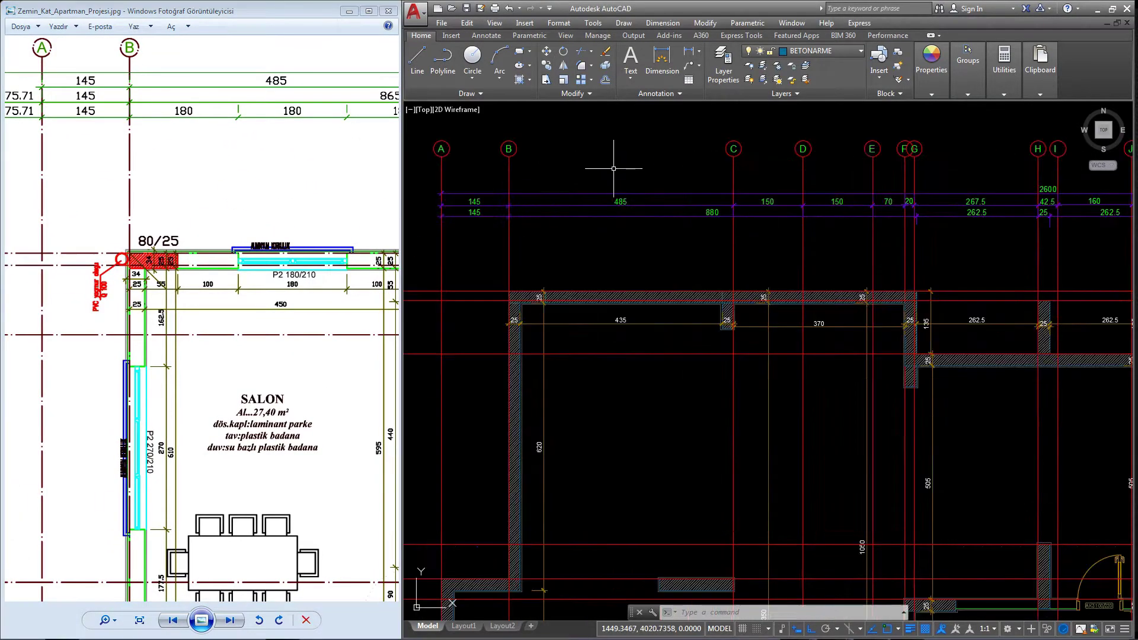
scroll(593, 249, "up", 1)
scroll(544, 262, "up", 1)
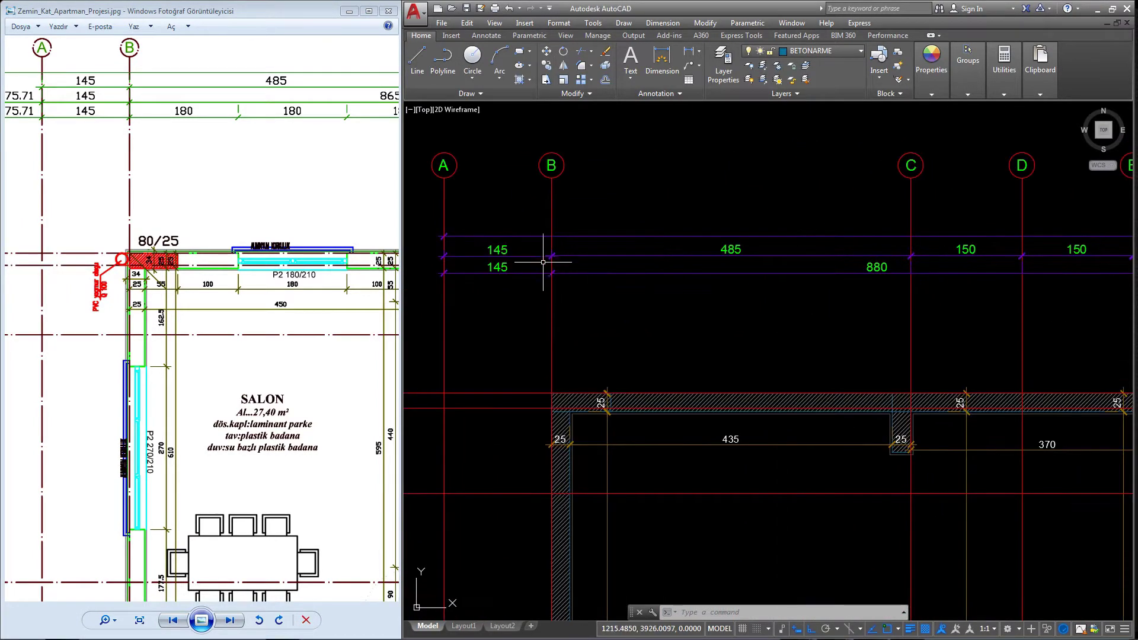
scroll(300, 198, "up", 1)
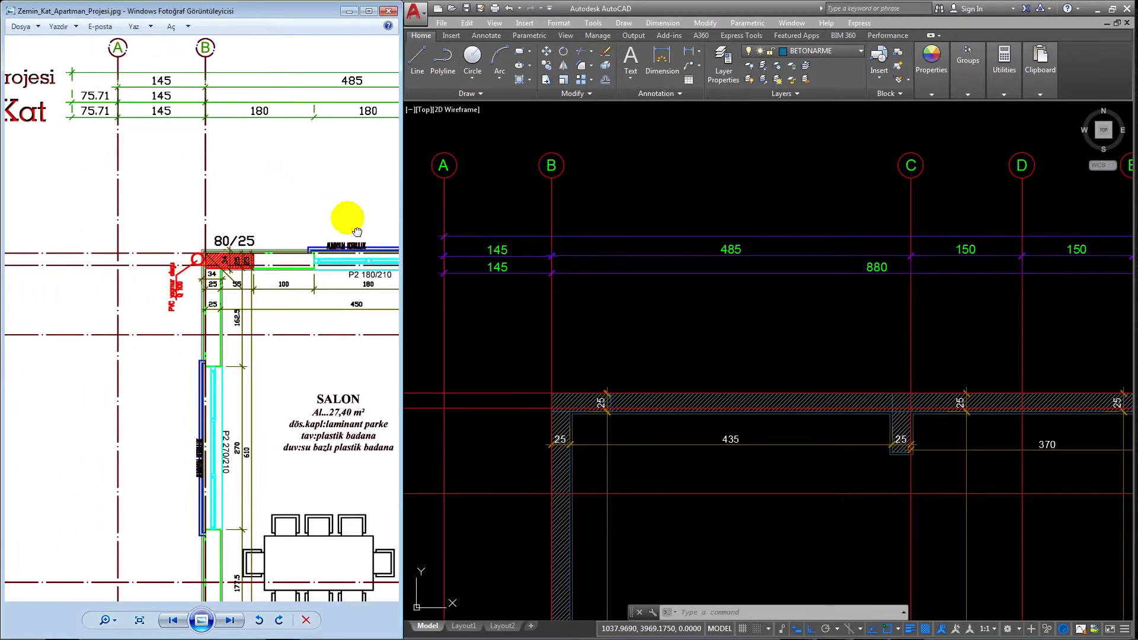
scroll(305, 226, "down", 1)
left_click_drag(305, 226, 208, 96)
left_click_drag(355, 172, 250, 166)
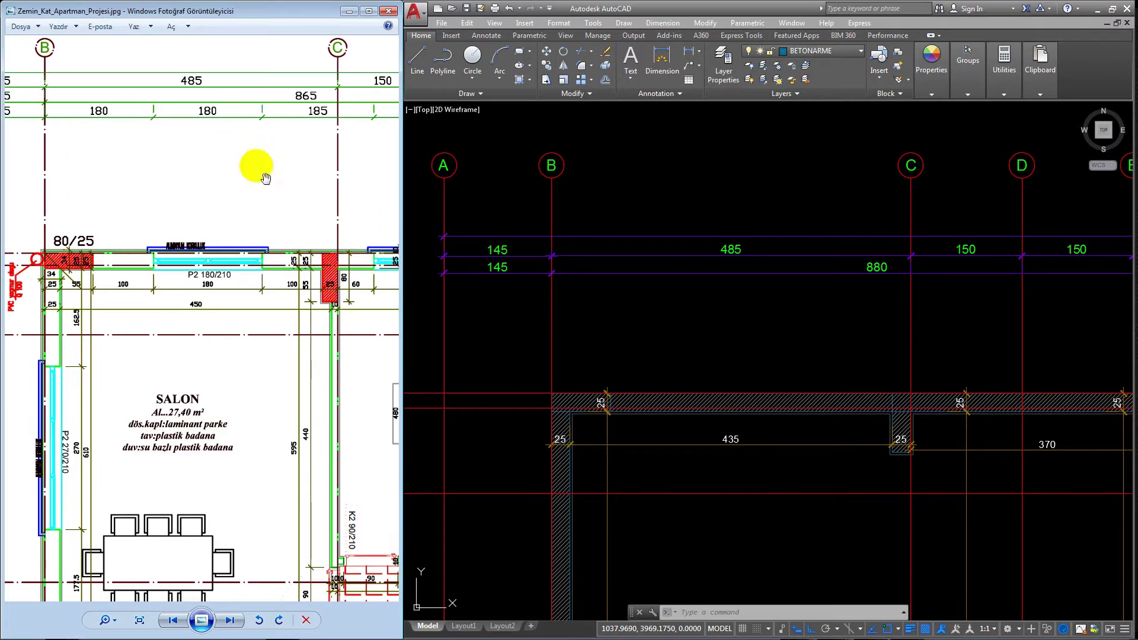
middle_click_drag(727, 284, 475, 318)
middle_click_drag(808, 335, 584, 332)
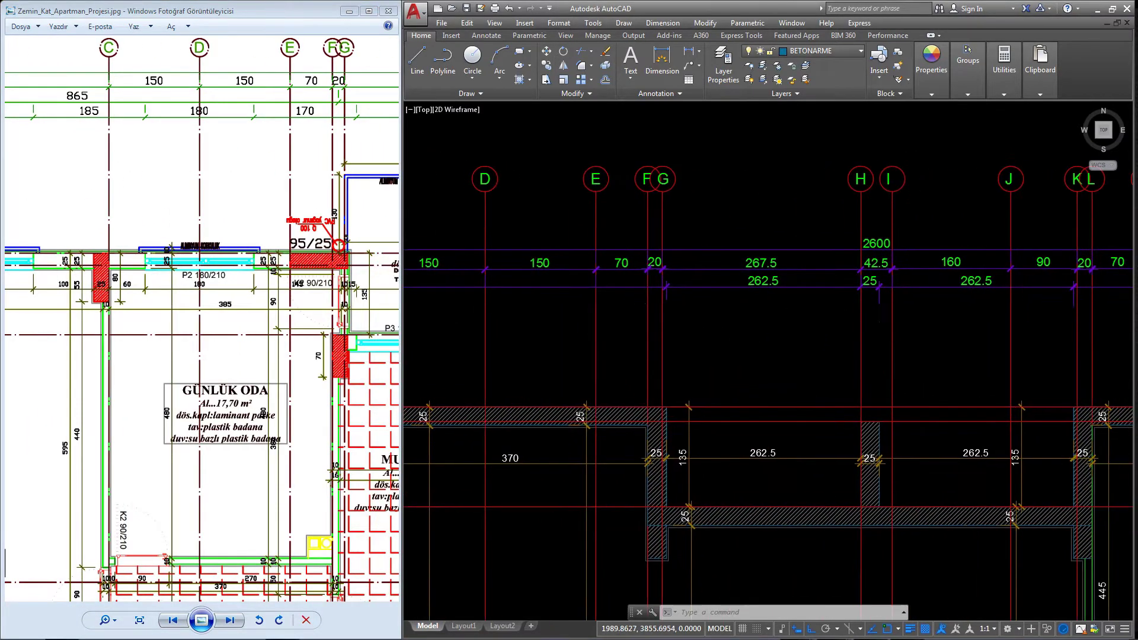
middle_click_drag(758, 323, 695, 327)
- Continue both views to the top-right corner at axes P–R, rows 17–19, and fit the reference image
left_click_drag(246, 183, 172, 113)
mouse_move(240, 43)
left_mouse_down()
mouse_move(194, 115)
mouse_move(135, 128)
left_mouse_up()
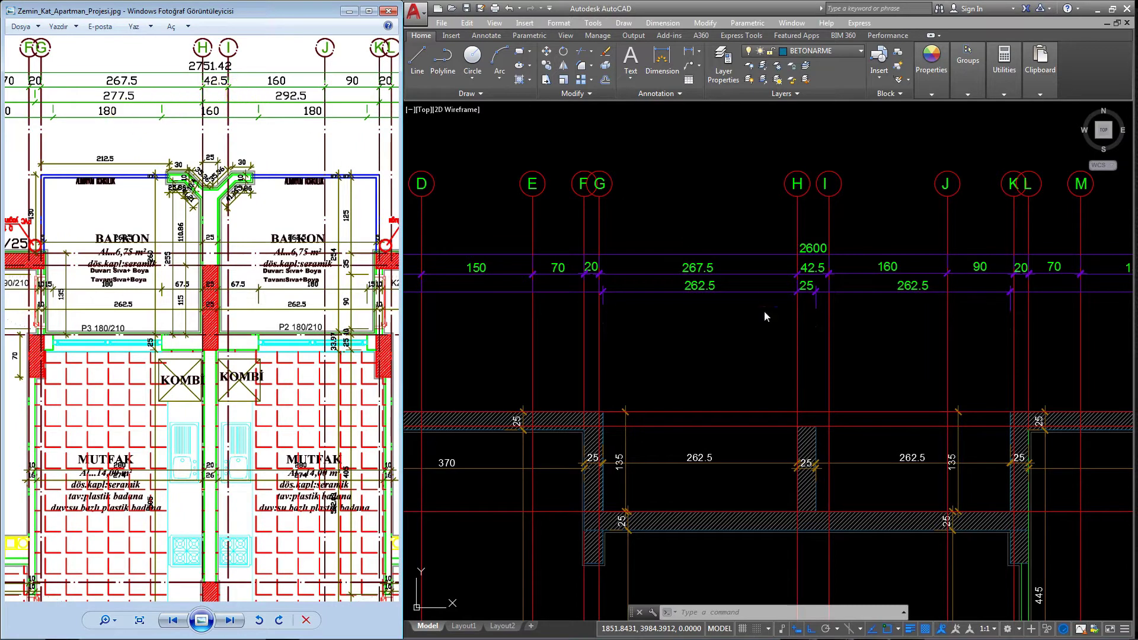
middle_click_drag(913, 318, 629, 316)
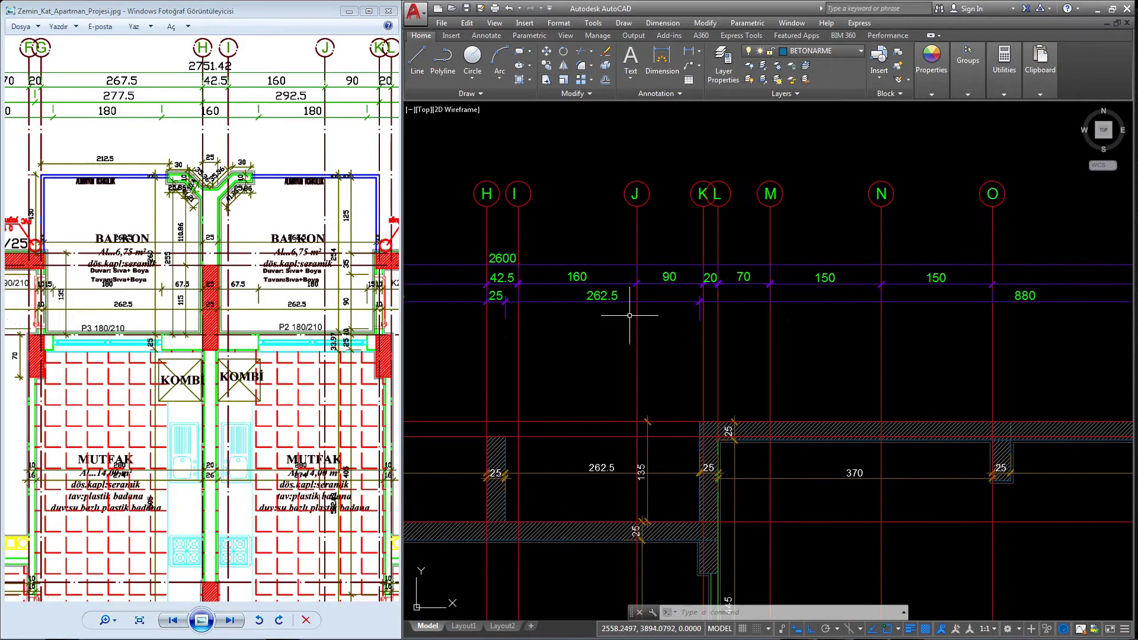
left_click_drag(364, 178, 119, 143)
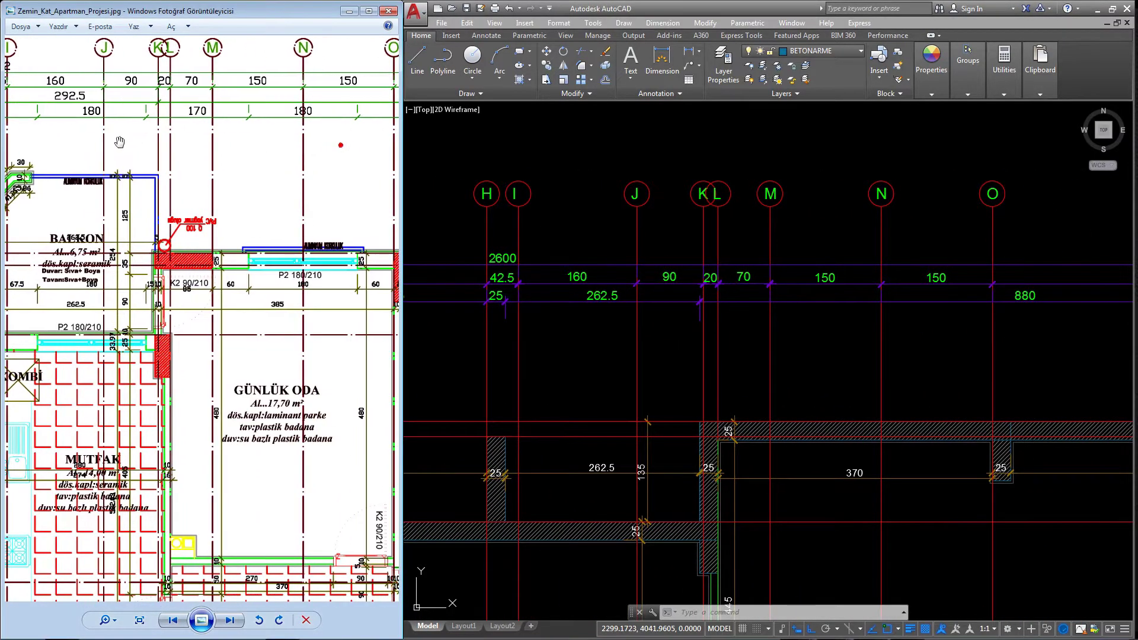
left_click_drag(295, 249, 86, 81)
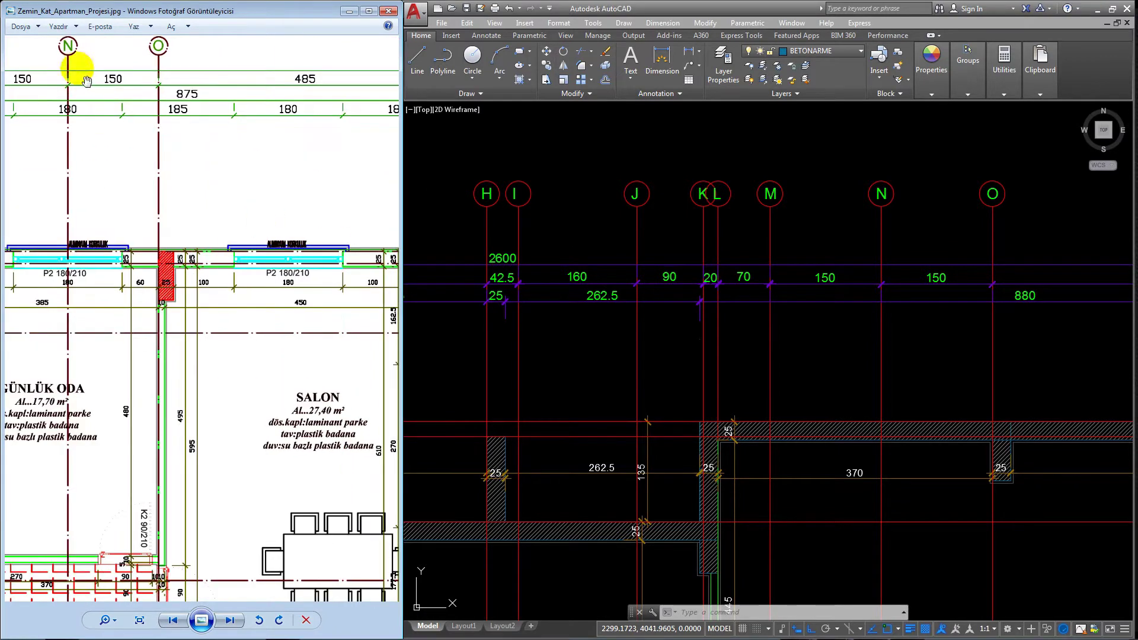
left_click_drag(329, 123, 129, 125)
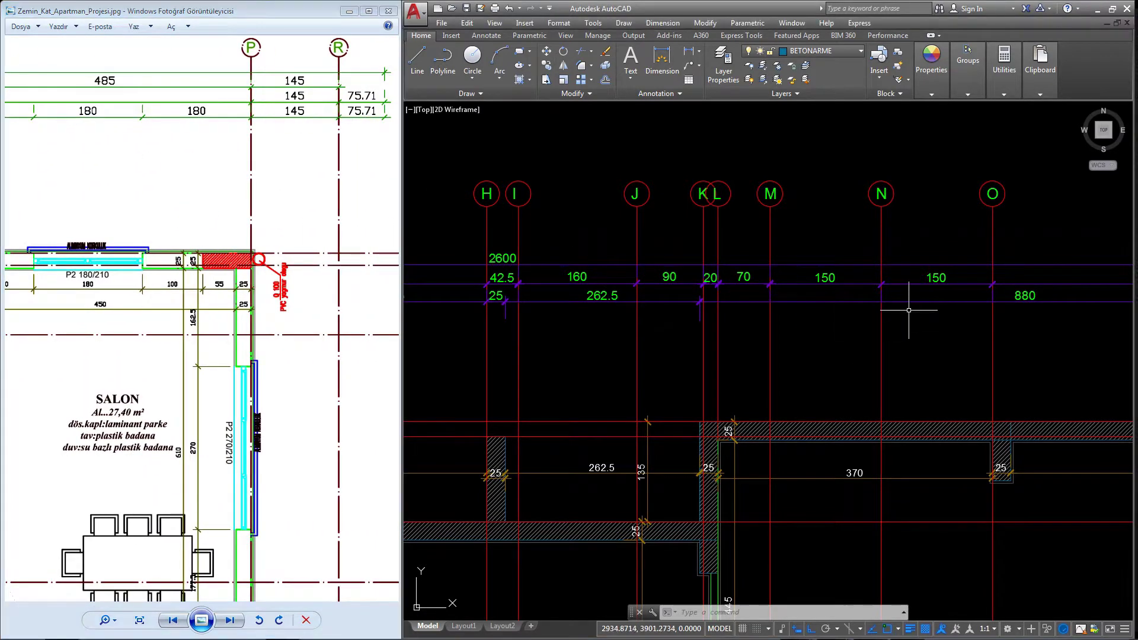
middle_click_drag(907, 304, 668, 259)
middle_click_drag(960, 262, 722, 261)
middle_click_drag(926, 270, 819, 270)
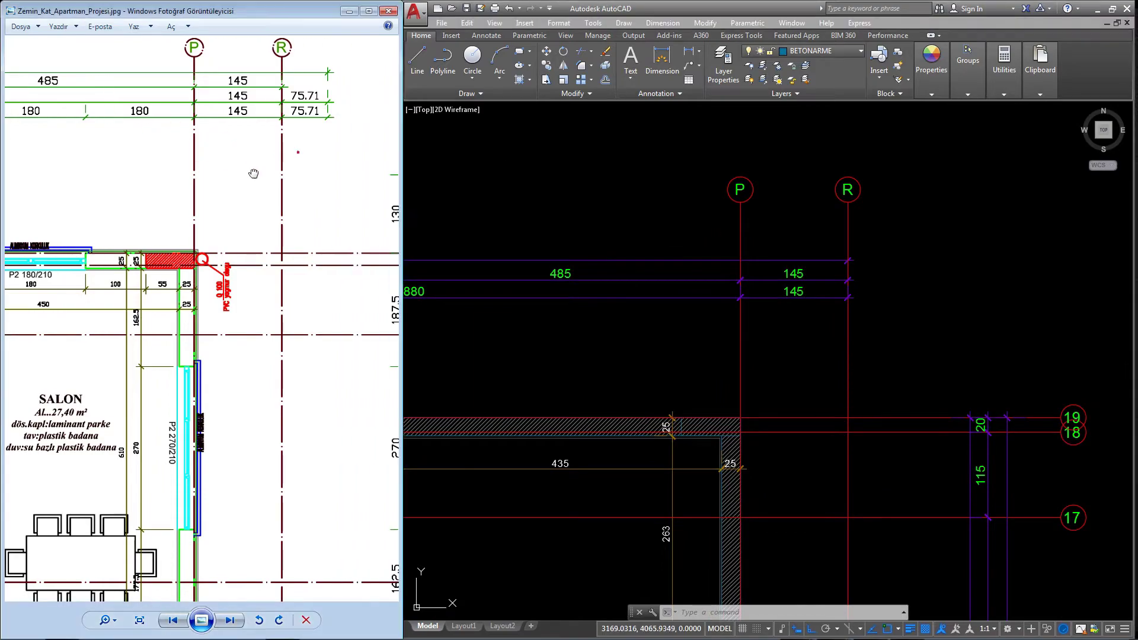
scroll(236, 153, "down", 3)
scroll(144, 240, "down", 3)
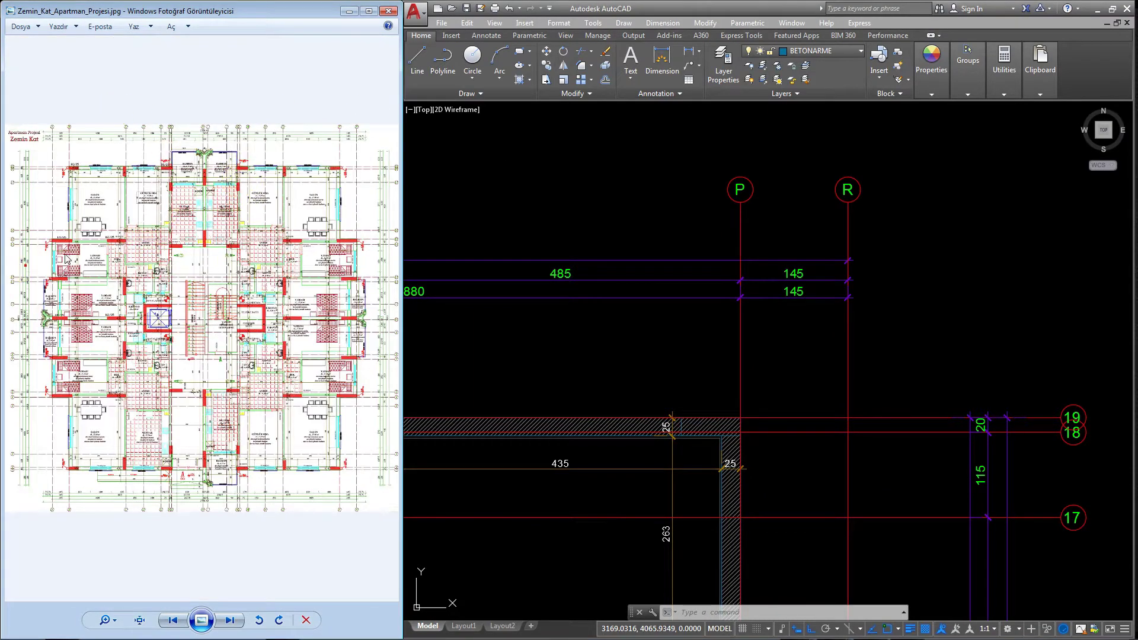
scroll(67, 259, "up", 3)
left_click_drag(55, 284, 89, 411)
scroll(76, 177, "down", 3)
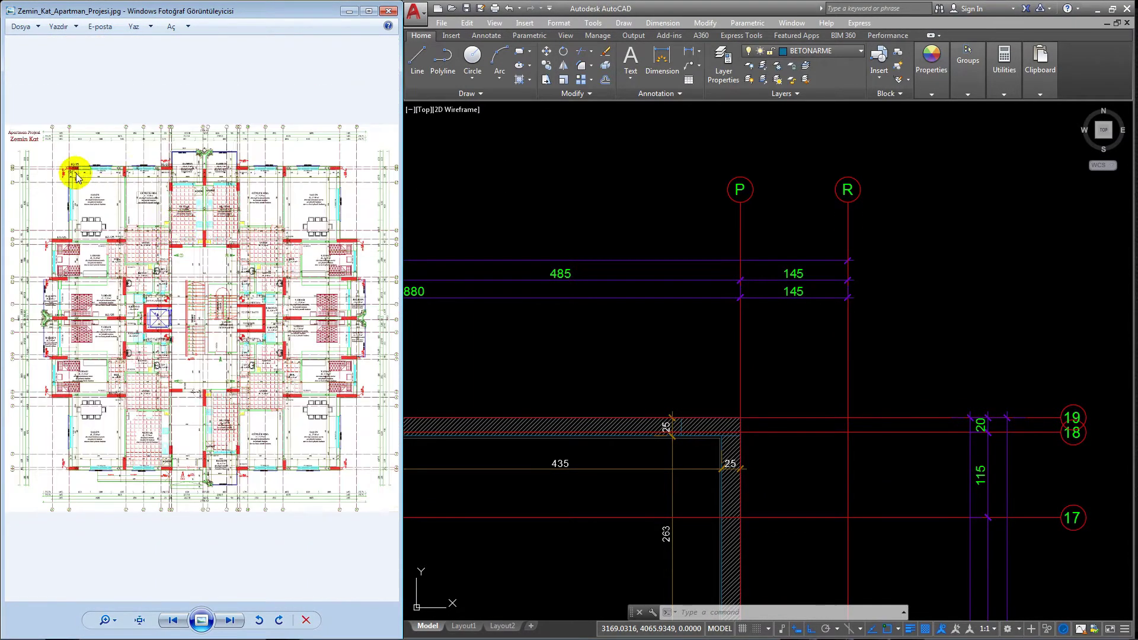
scroll(25, 457, "up", 5)
left_click_drag(236, 148, 236, 302)
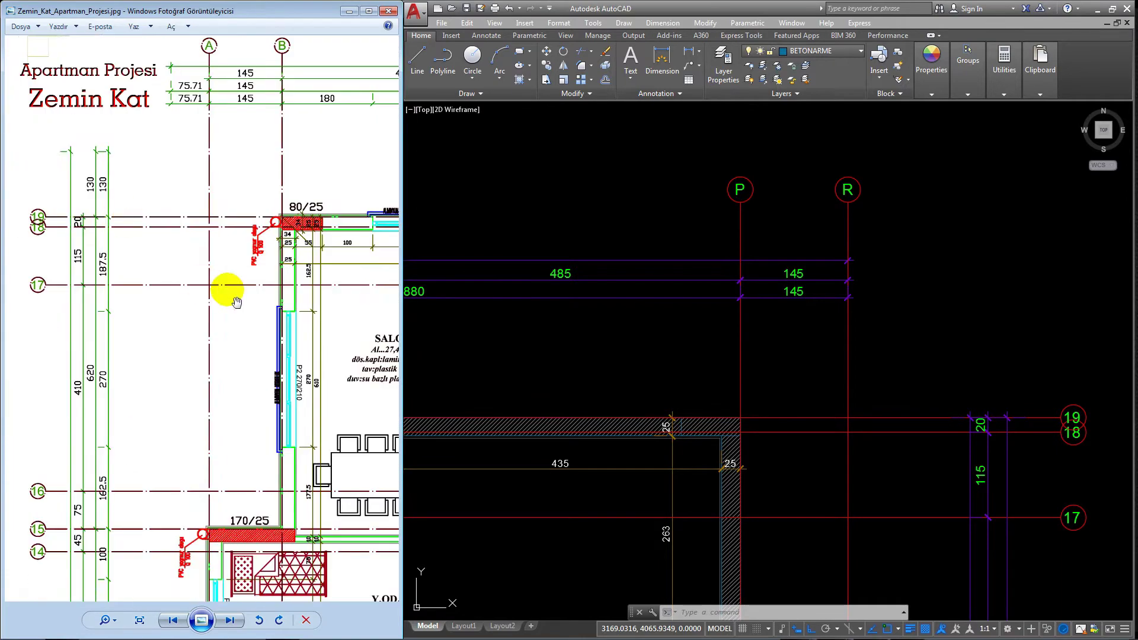
scroll(663, 386, "down", 3)
middle_click_drag(662, 386, 590, 356)
scroll(590, 355, "up", 2)
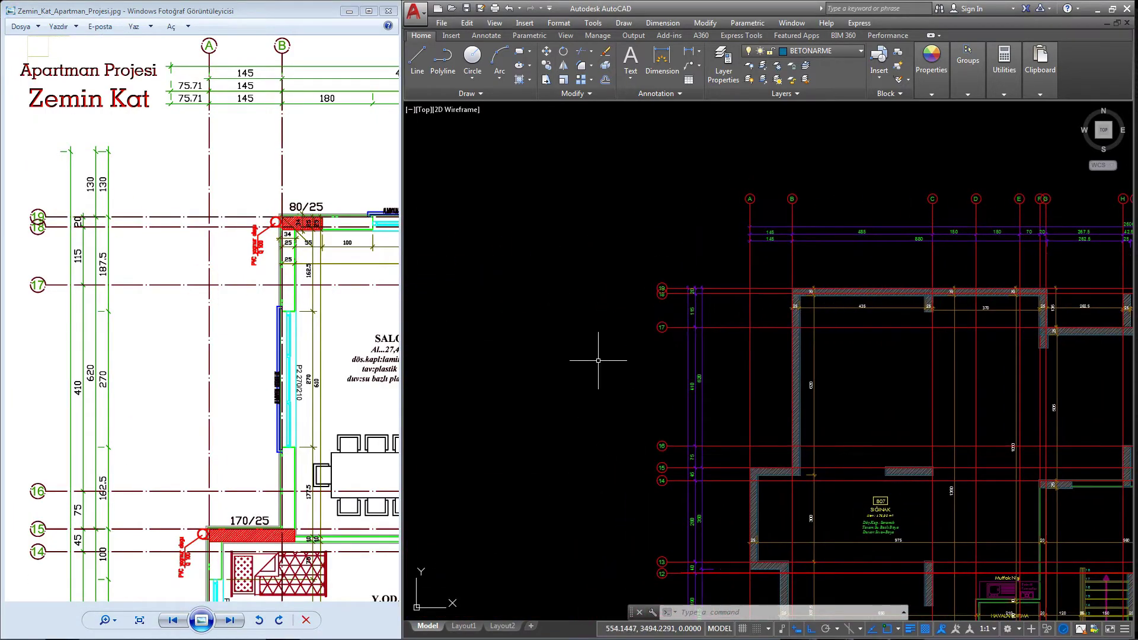
scroll(684, 357, "up", 2)
scroll(684, 357, "down", 2)
middle_click_drag(684, 357, 691, 270)
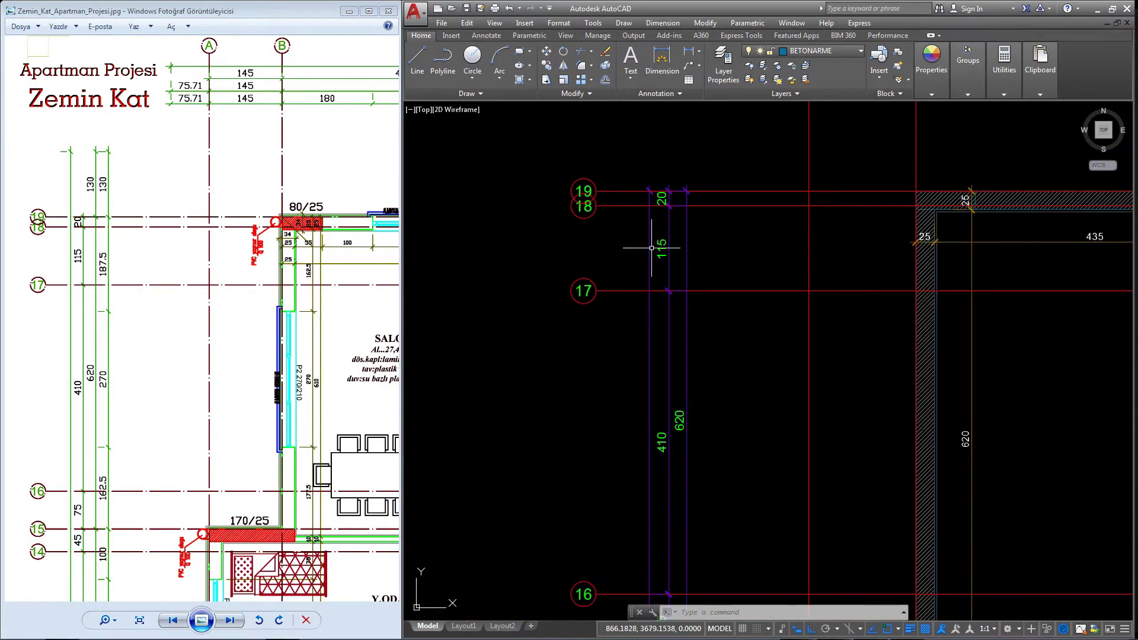
middle_click_drag(660, 402, 673, 325)
left_click(156, 276)
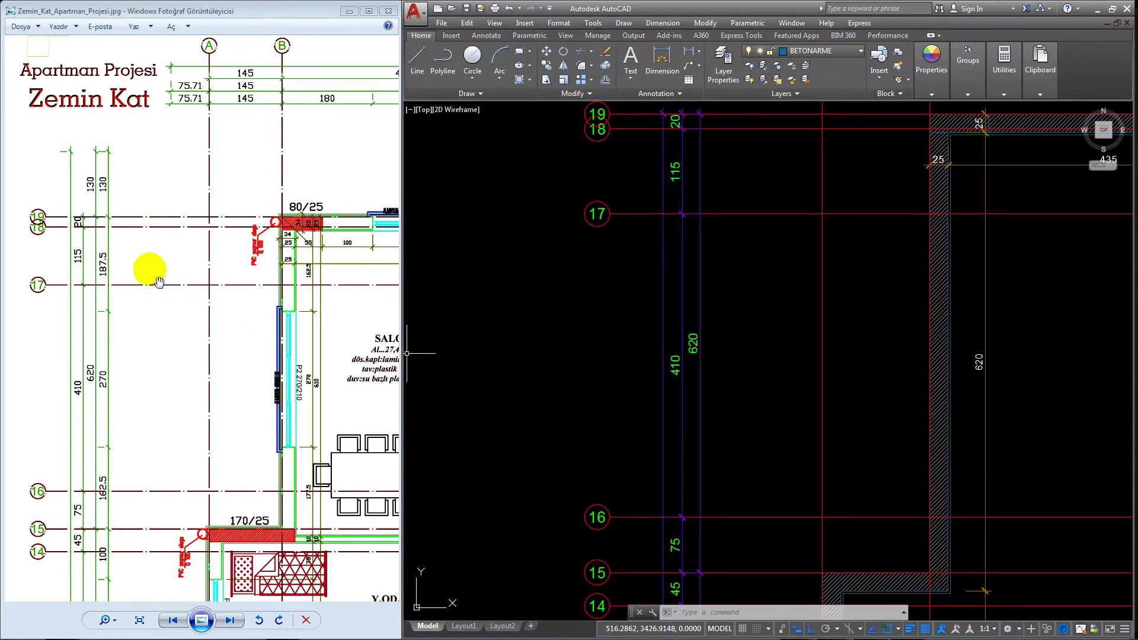
left_click_drag(89, 390, 89, 182)
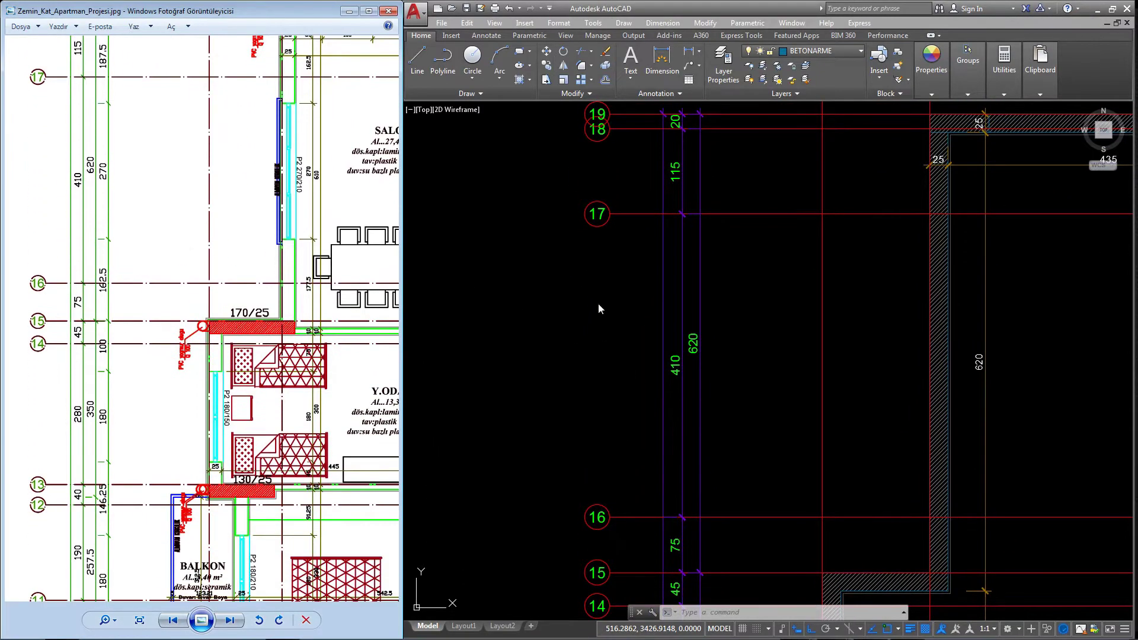
middle_click_drag(773, 418, 776, 235)
middle_click_drag(668, 453, 655, 314)
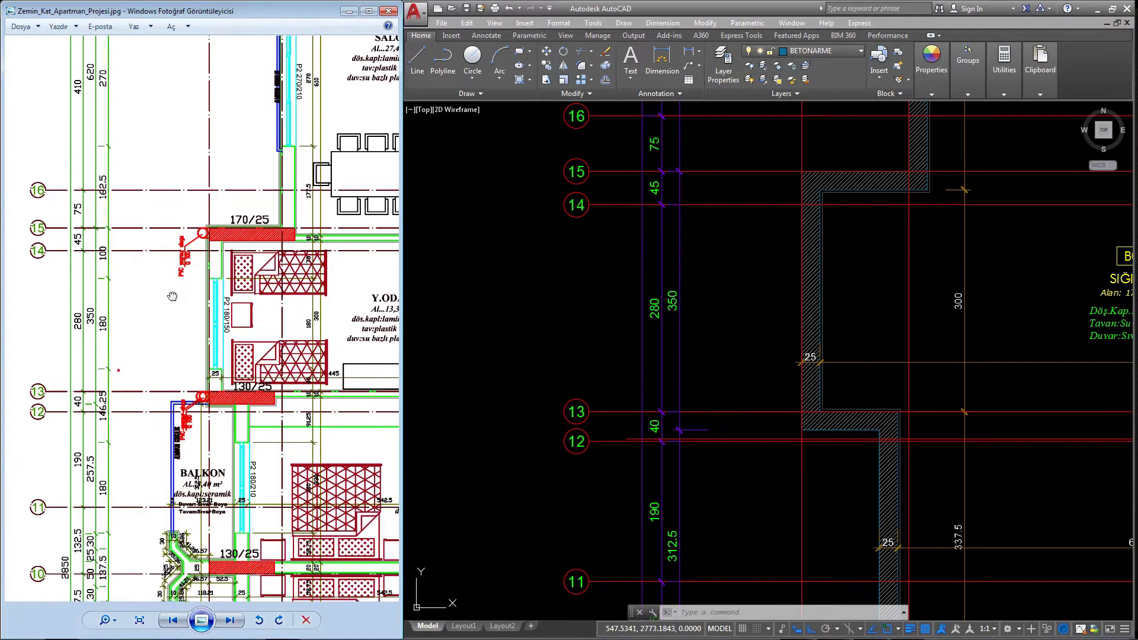
left_click_drag(99, 410, 99, 310)
left_click_drag(95, 493, 95, 279)
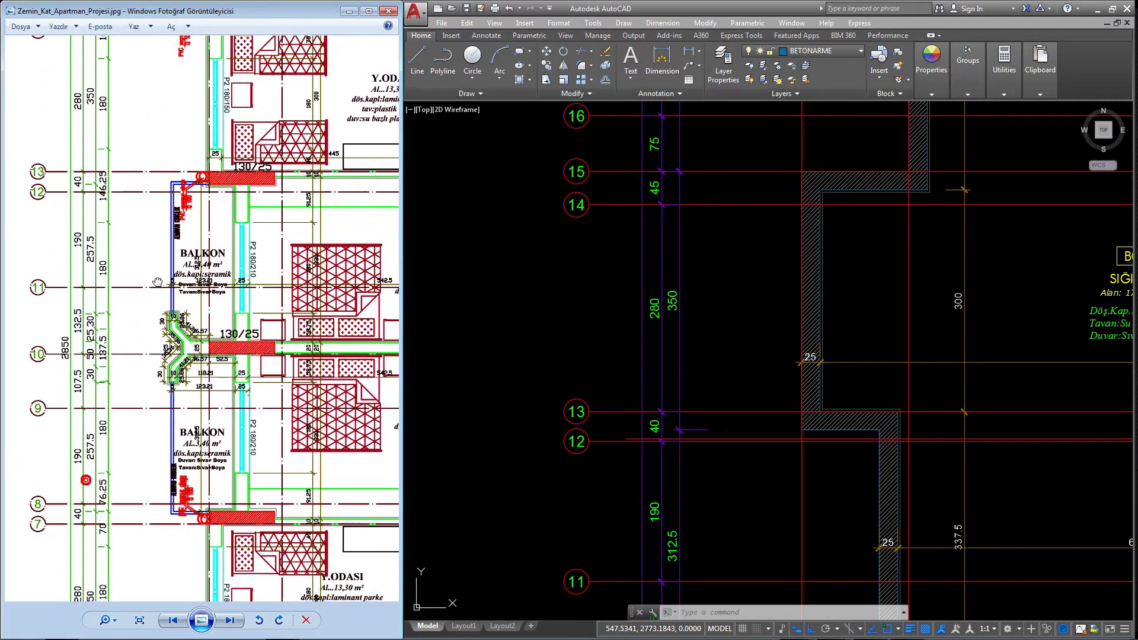
middle_click_drag(670, 498, 672, 343)
middle_click_drag(671, 476, 672, 342)
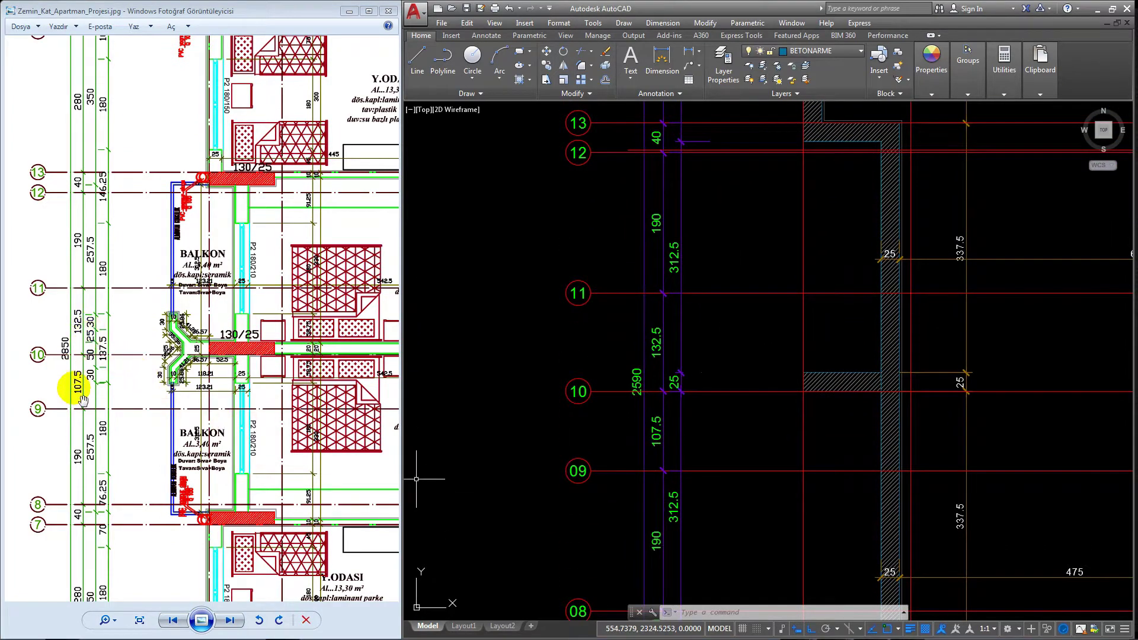
scroll(83, 400, "up", 2)
left_click_drag(83, 388, 84, 322)
scroll(84, 322, "up", 2)
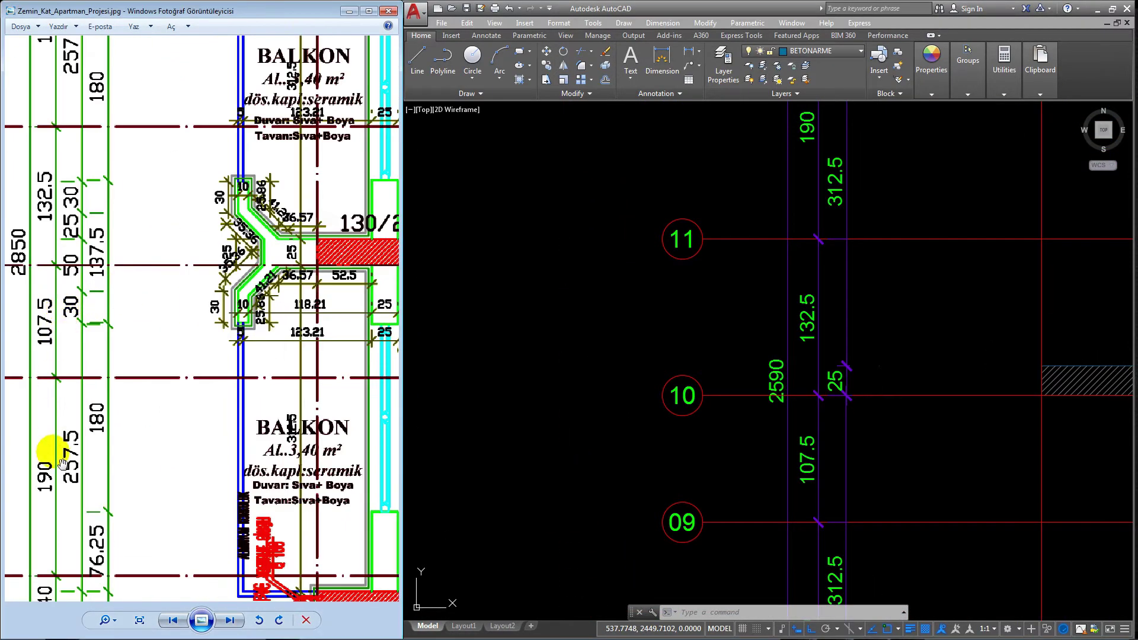
scroll(62, 462, "down", 2)
left_click_drag(51, 526, 95, 255)
scroll(77, 430, "up", 1)
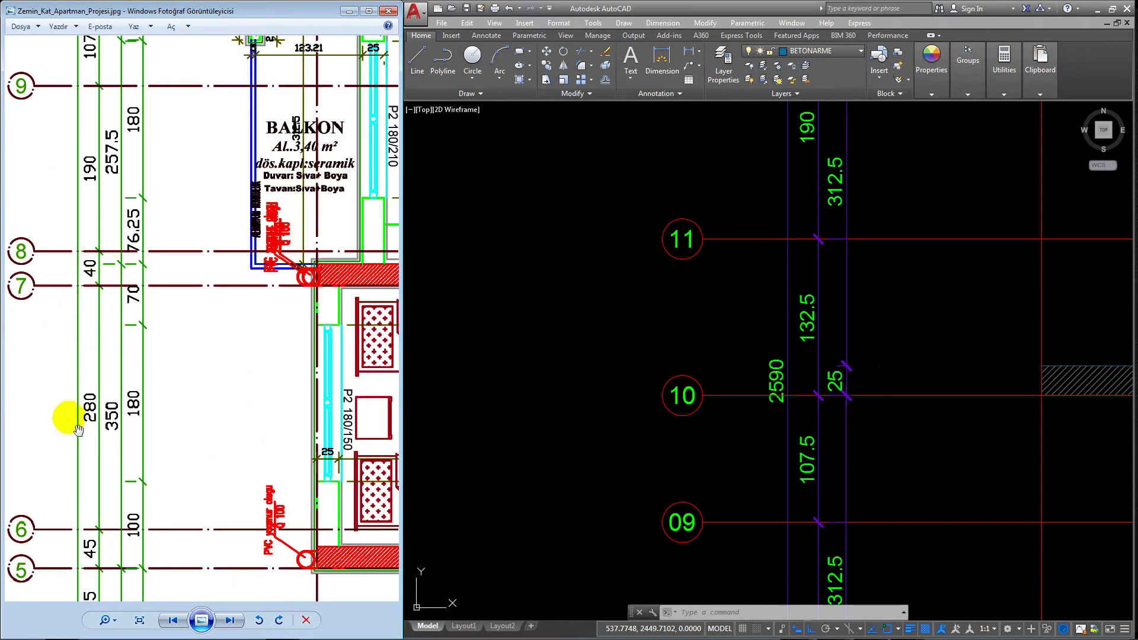
left_click_drag(78, 430, 112, 282)
scroll(647, 410, "down", 3)
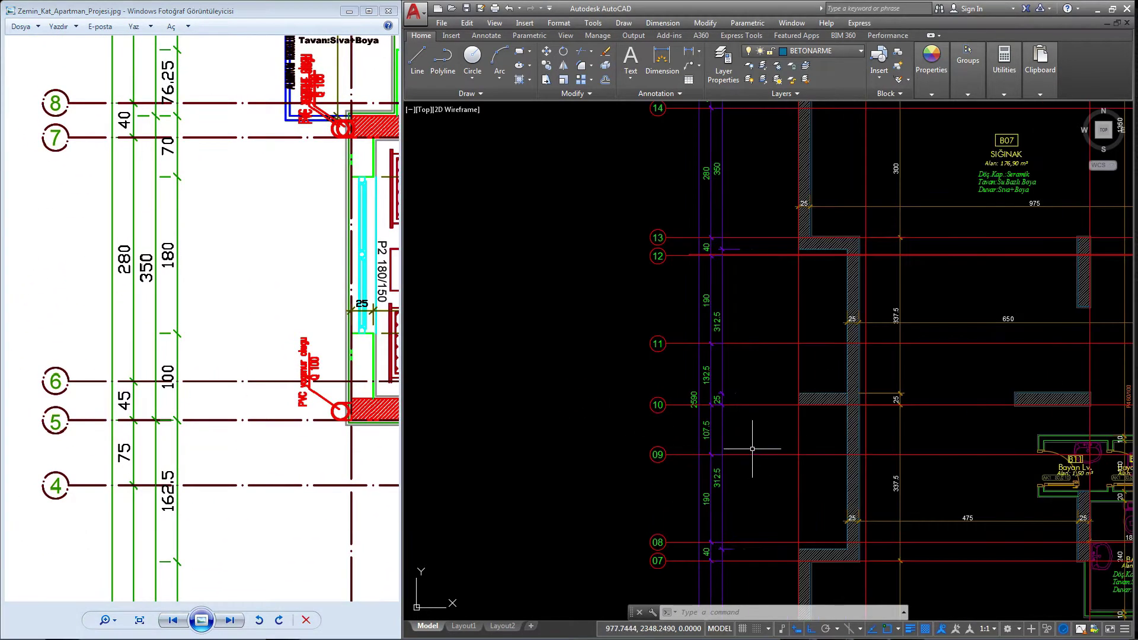
middle_click_drag(707, 531, 619, 397)
middle_click_drag(622, 497, 607, 361)
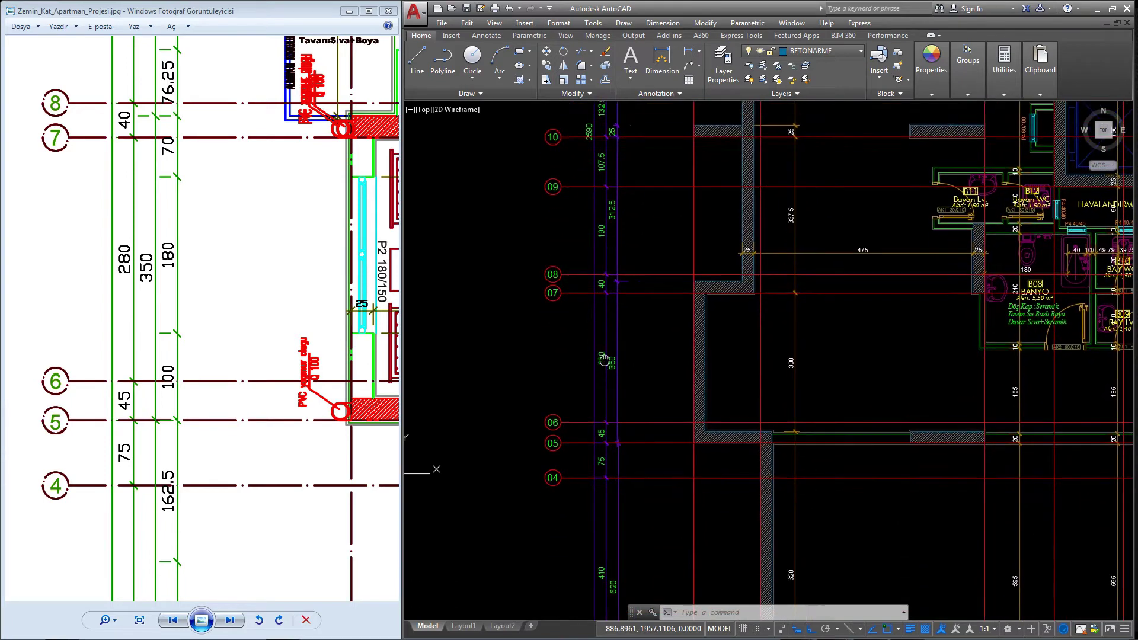
scroll(602, 452, "up", 3)
middle_click_drag(603, 453, 595, 276)
scroll(594, 275, "down", 2)
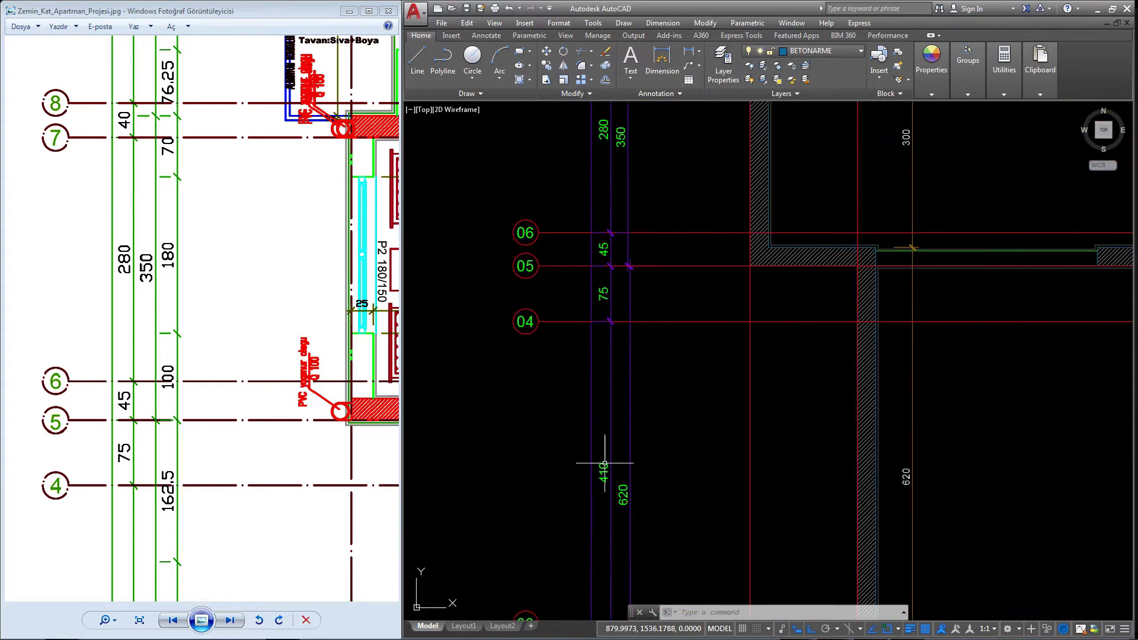
middle_click_drag(605, 466, 599, 272)
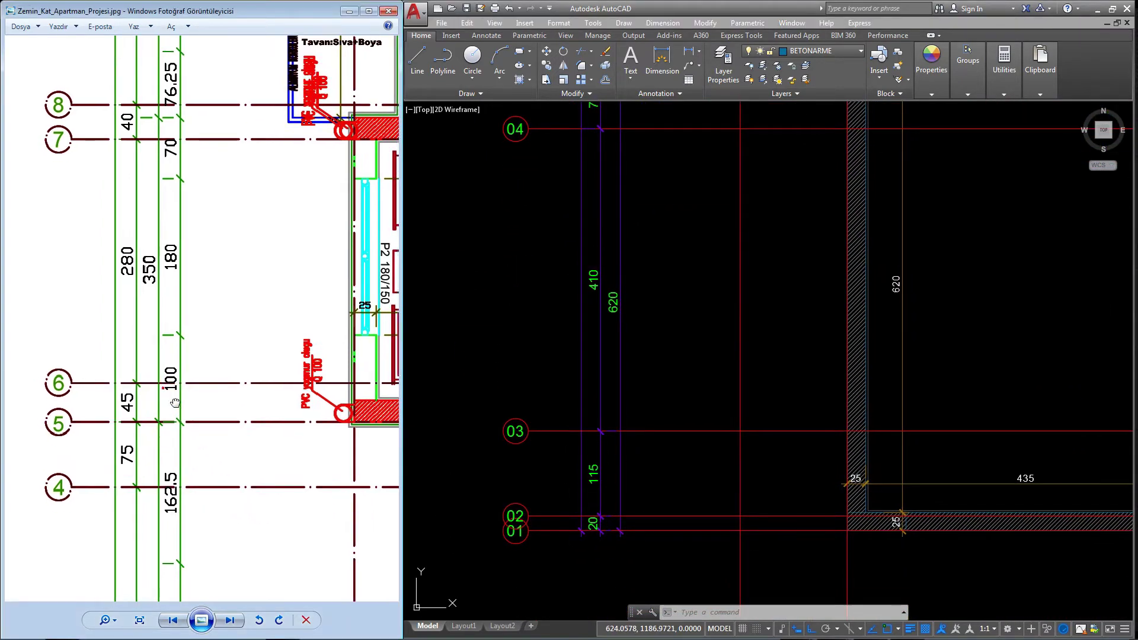
mouse_move(185, 460)
left_mouse_down()
mouse_move(186, 267)
mouse_move(147, 341)
left_mouse_up()
scroll(148, 341, "down", 1)
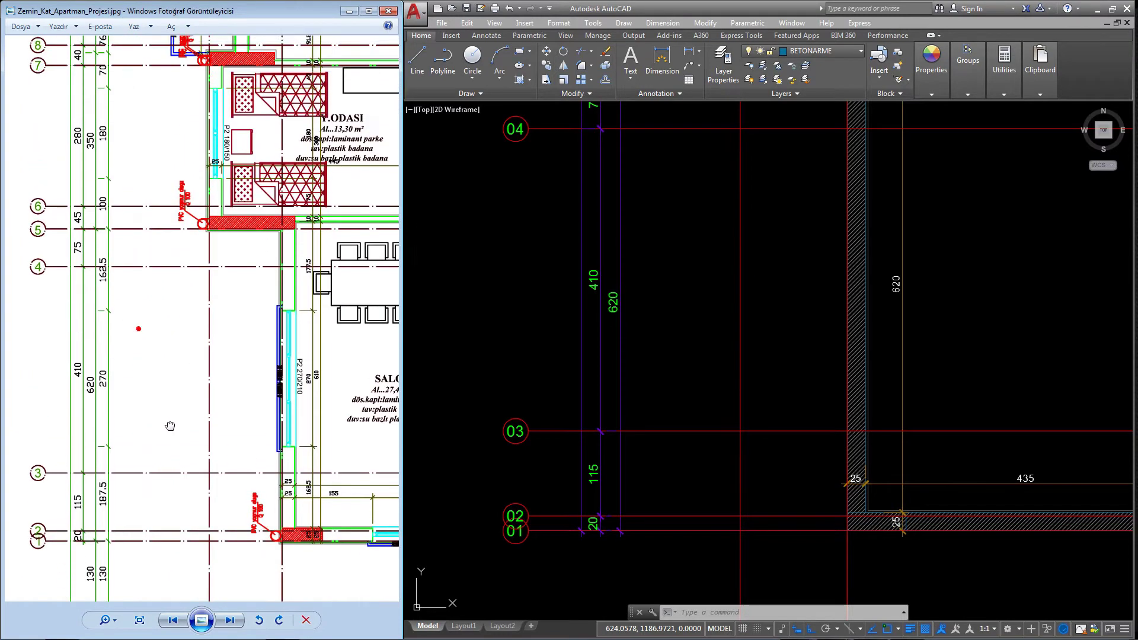
scroll(89, 261, "up", 1)
scroll(71, 273, "up", 1)
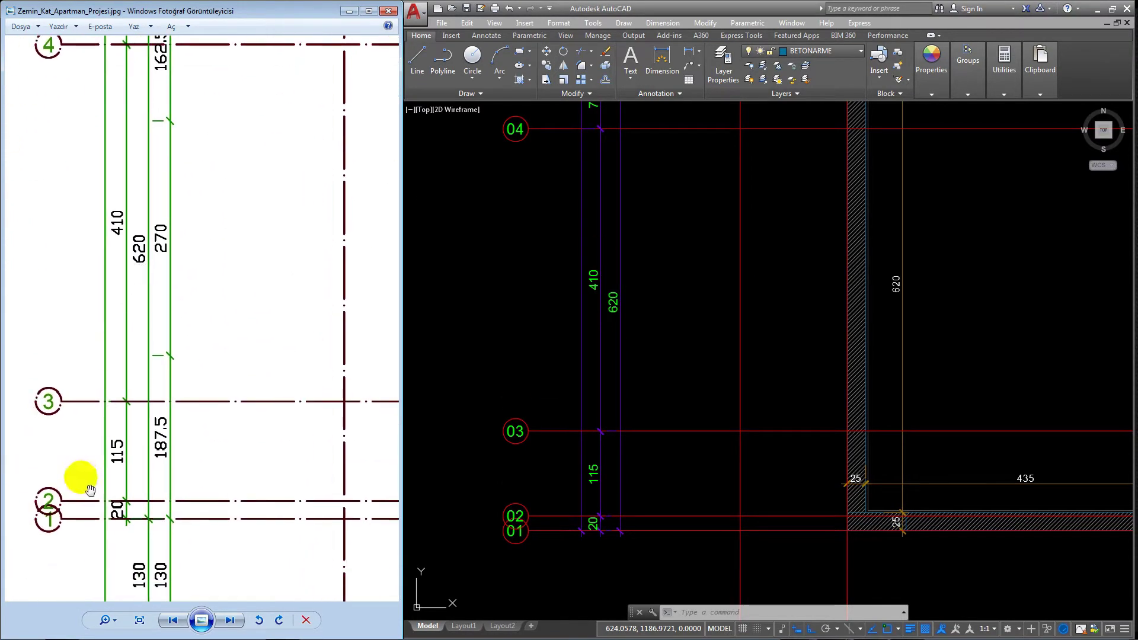
left_click_drag(81, 470, 92, 431)
scroll(115, 418, "down", 1)
- Frame the plan and window-select the top row of grid bubbles and dimensions
scroll(613, 359, "down", 3)
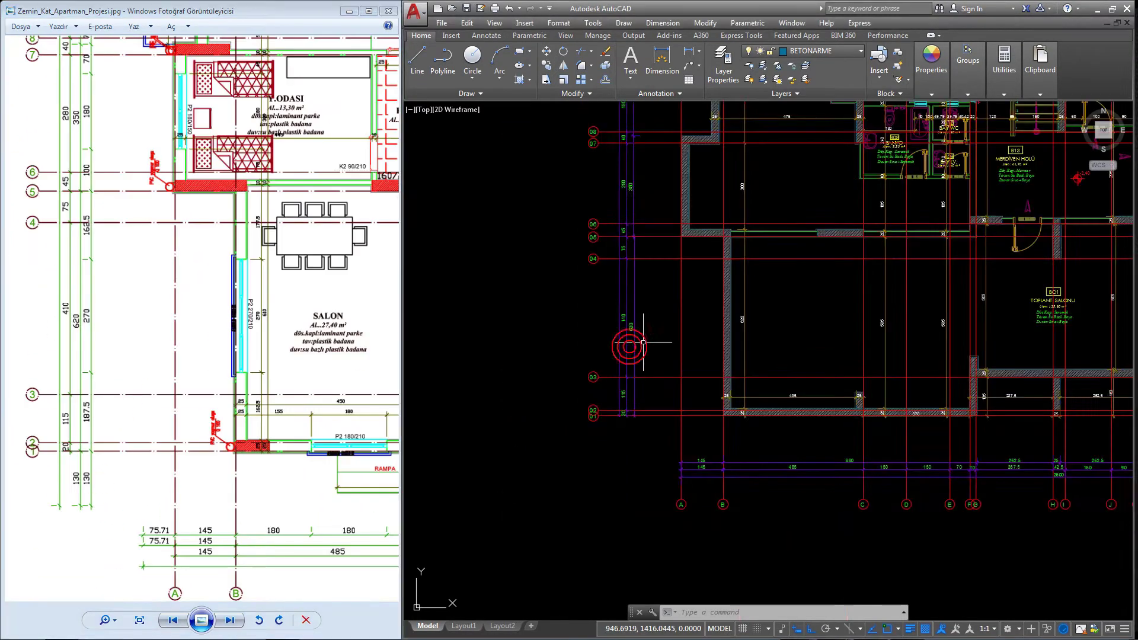
scroll(593, 392, "down", 3)
middle_click_drag(565, 338, 549, 294)
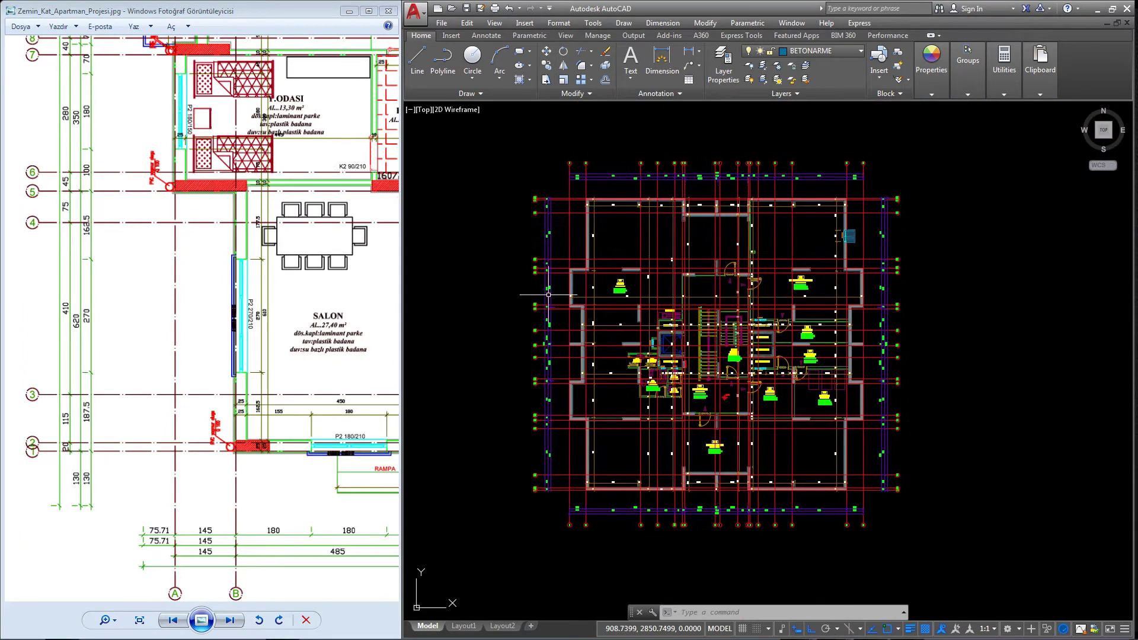
scroll(573, 167, "up", 2)
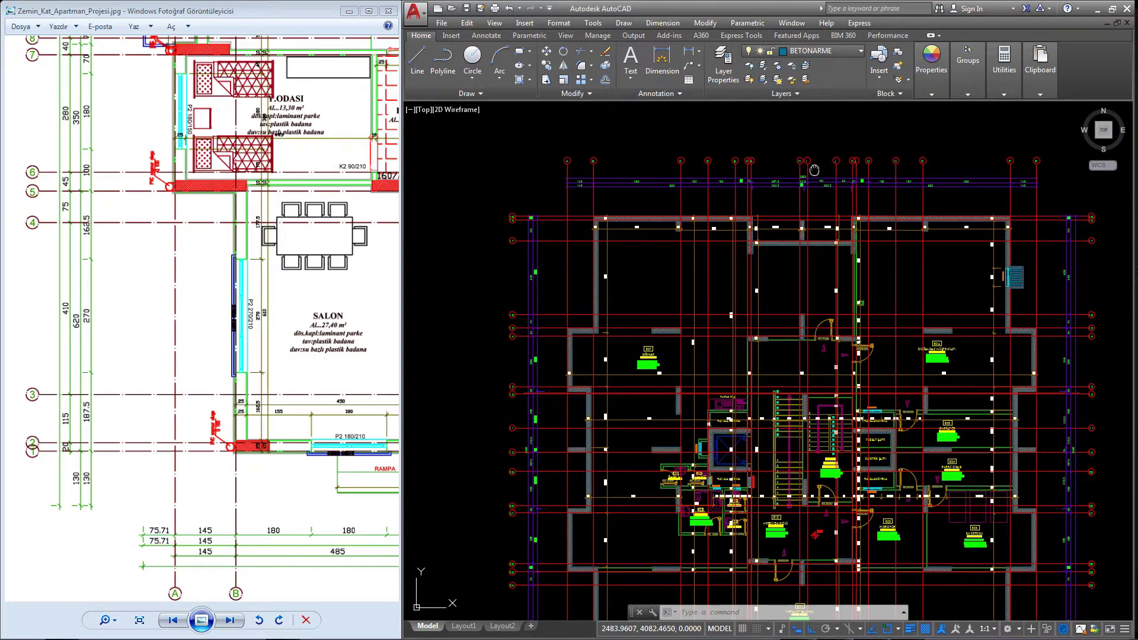
middle_click_drag(814, 171, 932, 199)
scroll(994, 183, "down", 2)
left_click(999, 191)
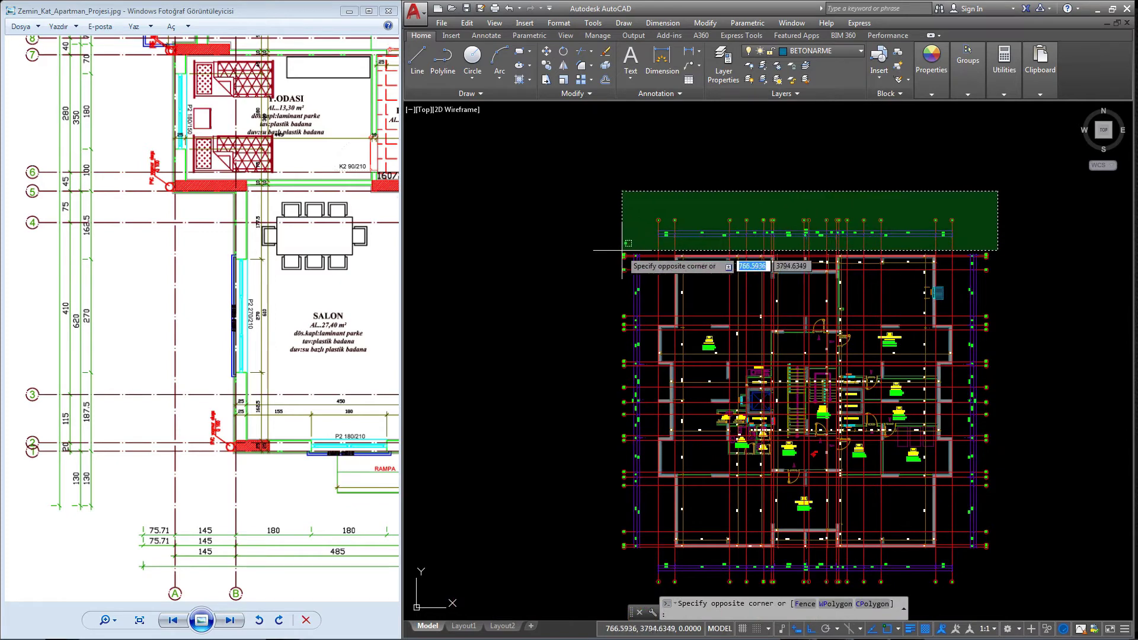
left_click(619, 249)
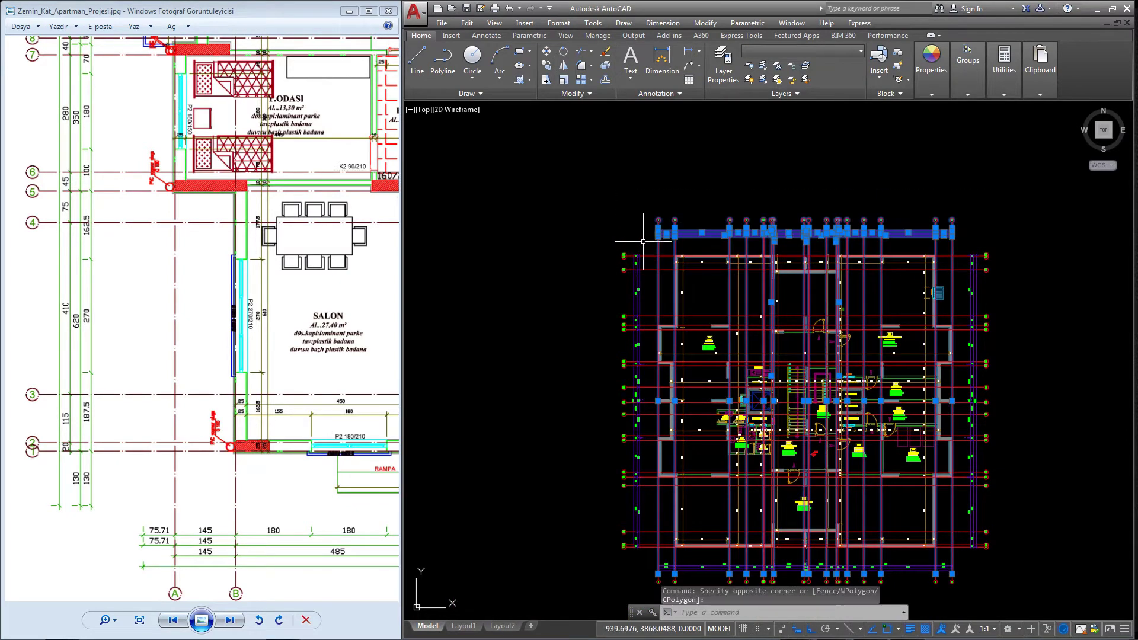
- Add the left-edge axis lines and the bottom axis bubbles to the selection
left_click(519, 584)
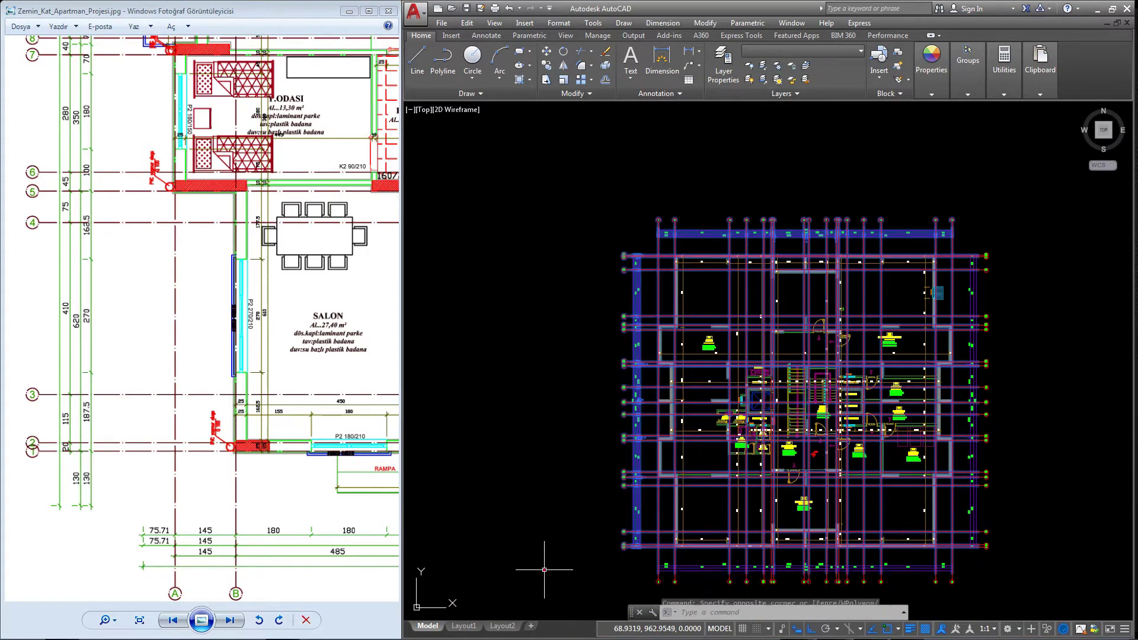
middle_click_drag(921, 371, 714, 235)
scroll(830, 296, "up", 2)
scroll(949, 332, "up", 2)
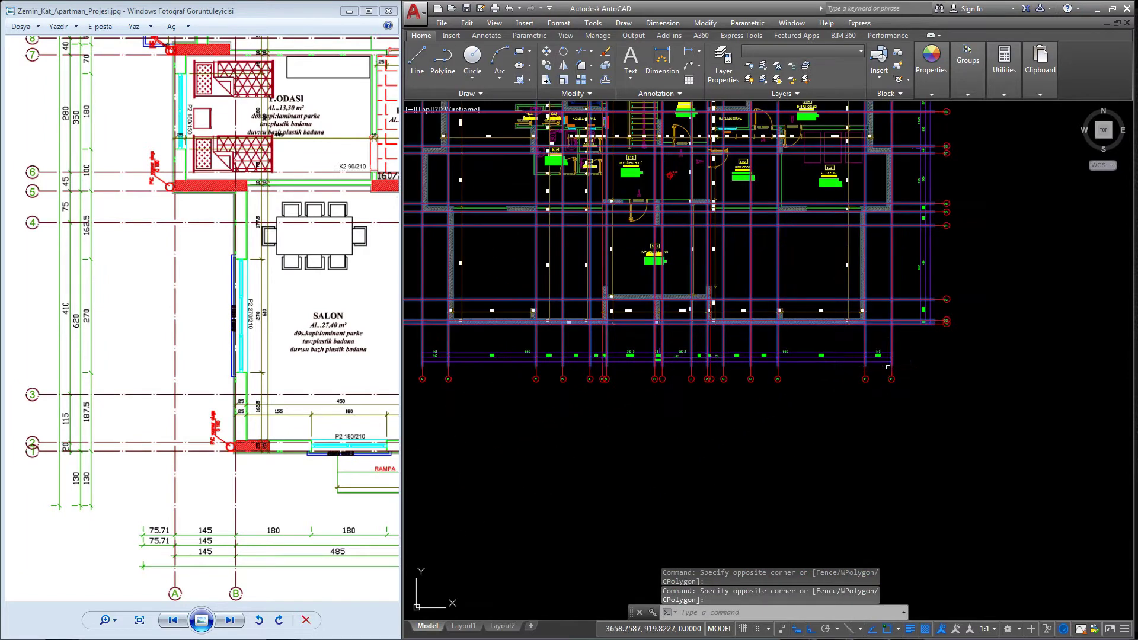
left_click(990, 338)
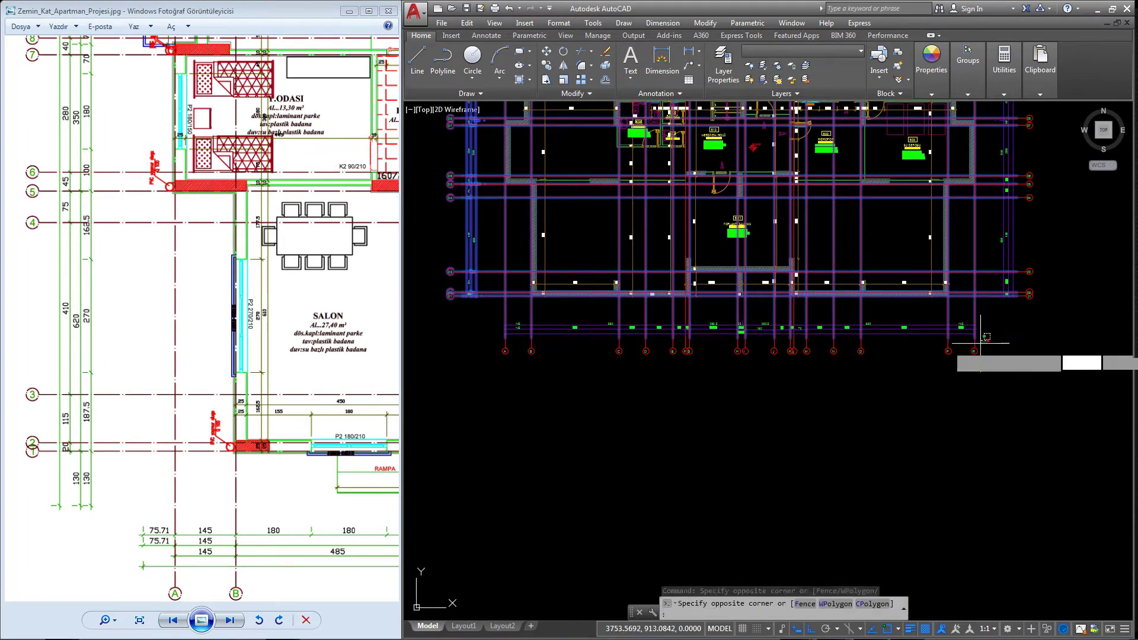
left_click(437, 424)
scroll(524, 392, "down", 3)
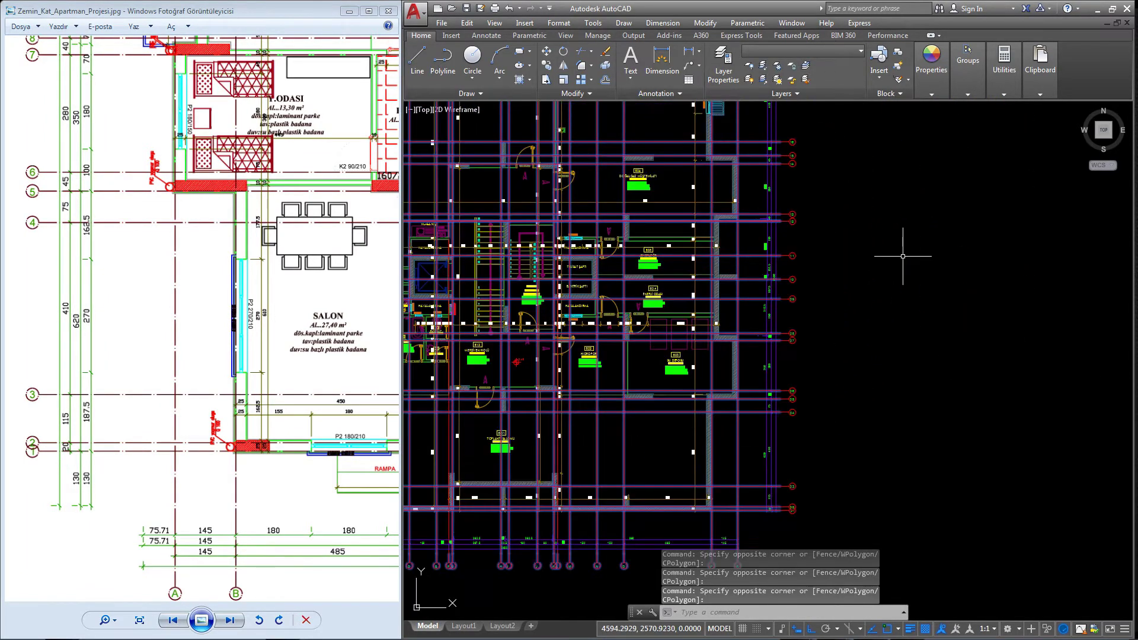
middle_click_drag(906, 249, 821, 284)
- Add the right-edge and bottom-row axis elements, then zoom out to show the whole plan
left_click(789, 159)
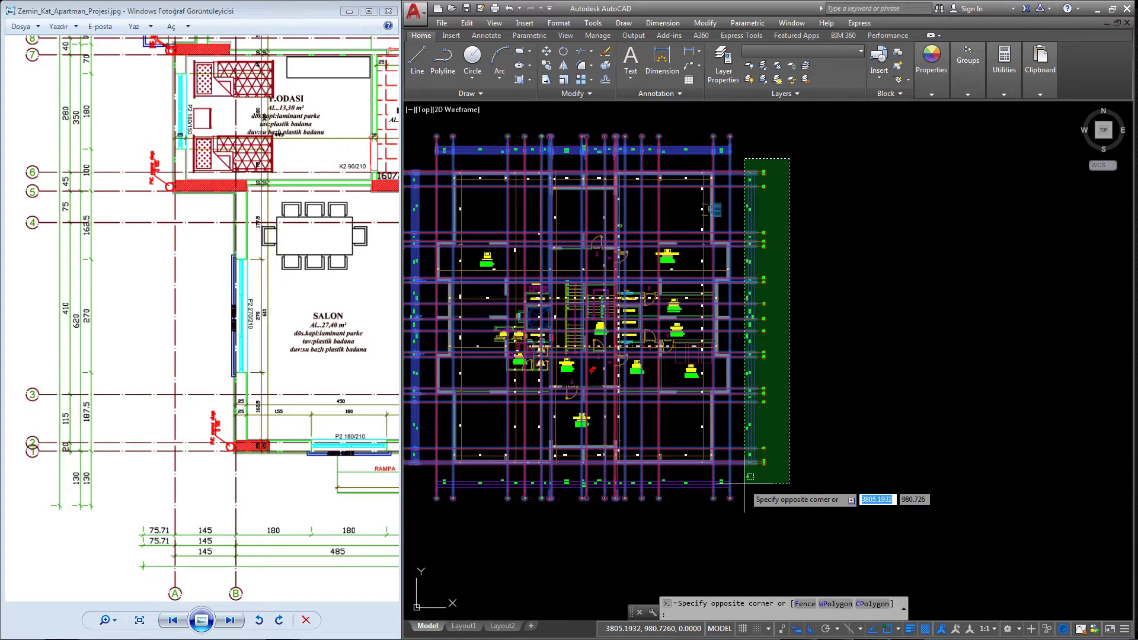
left_click(746, 483)
mouse_move(681, 436)
middle_mouse_down()
mouse_move(751, 431)
mouse_move(881, 476)
middle_mouse_up()
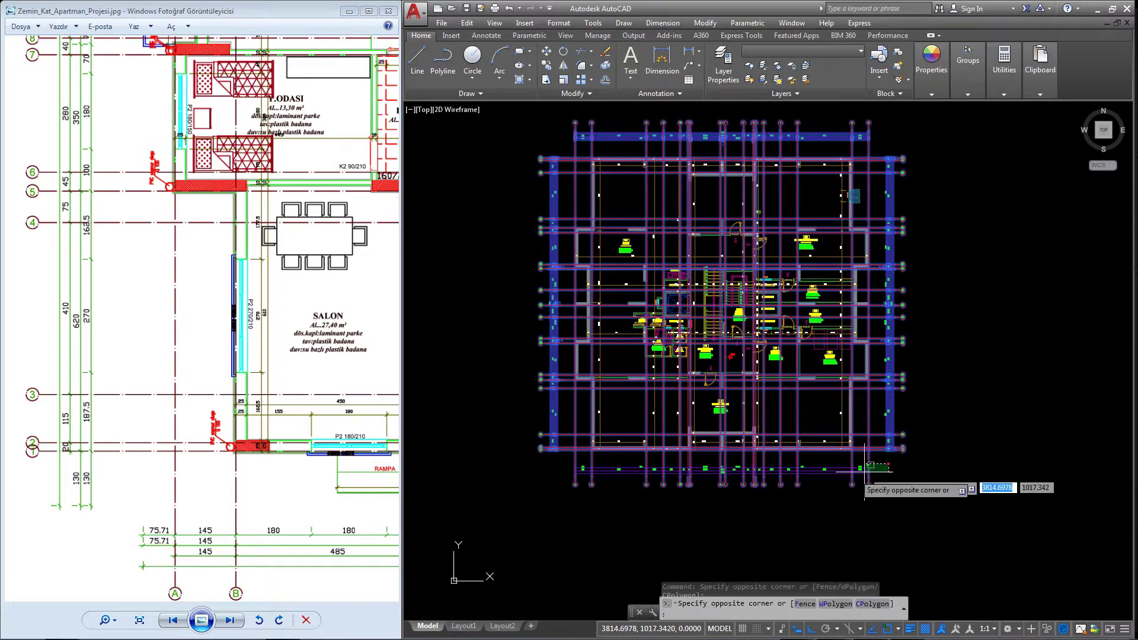
left_click(547, 513)
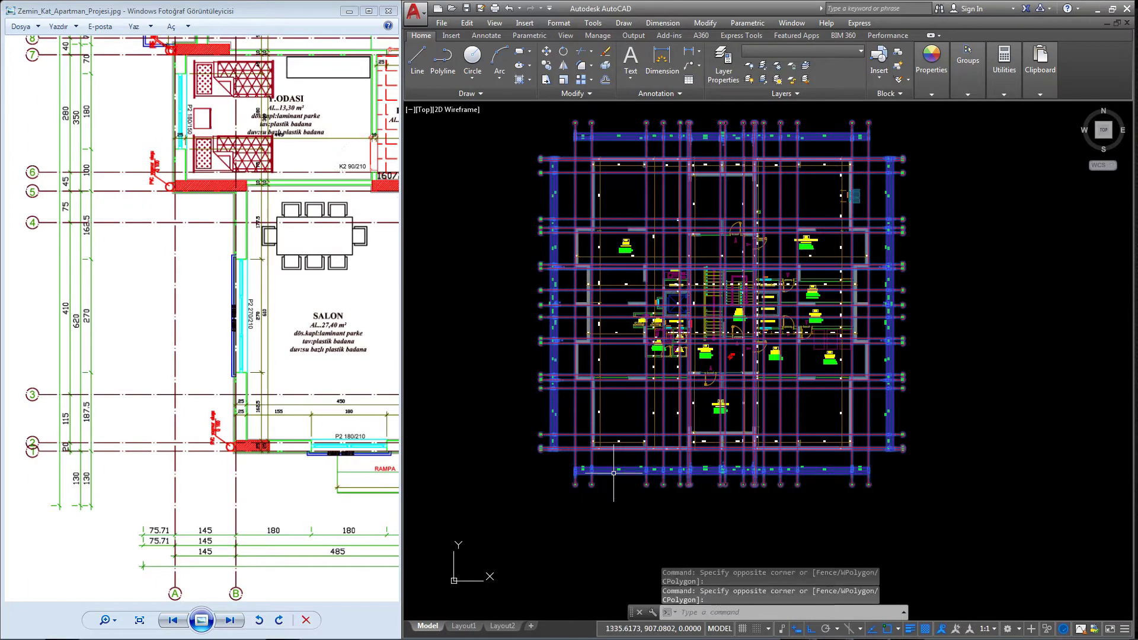
scroll(703, 155, "up", 3)
scroll(703, 156, "up", 2)
scroll(702, 155, "down", 1)
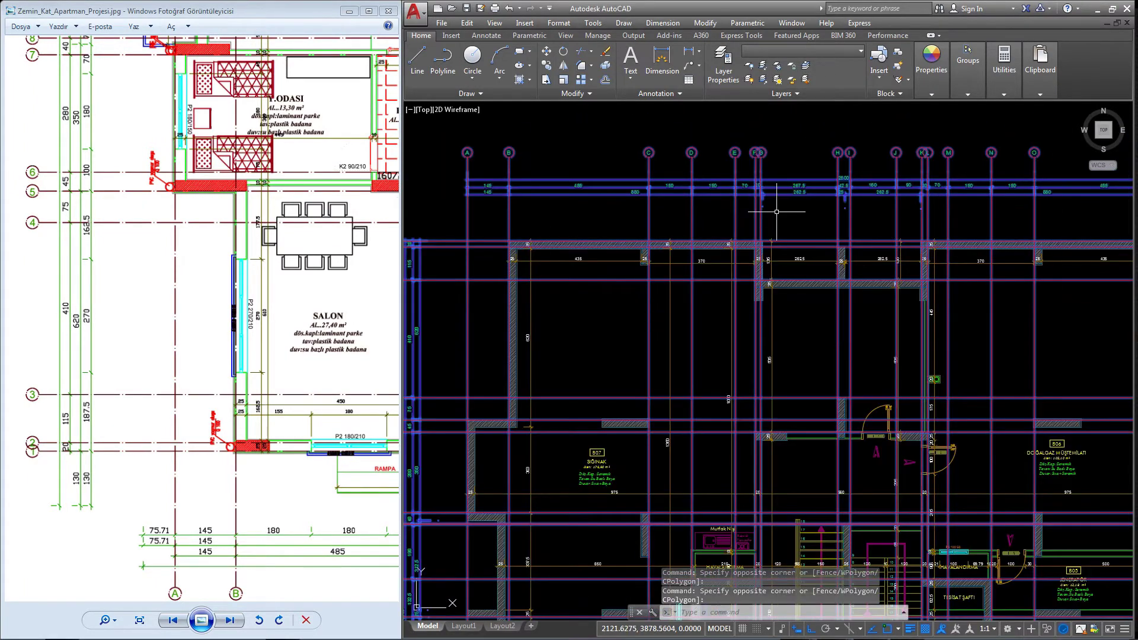
middle_click_drag(451, 214, 475, 239)
scroll(475, 240, "down", 2)
scroll(795, 265, "down", 2)
scroll(795, 265, "down", 2)
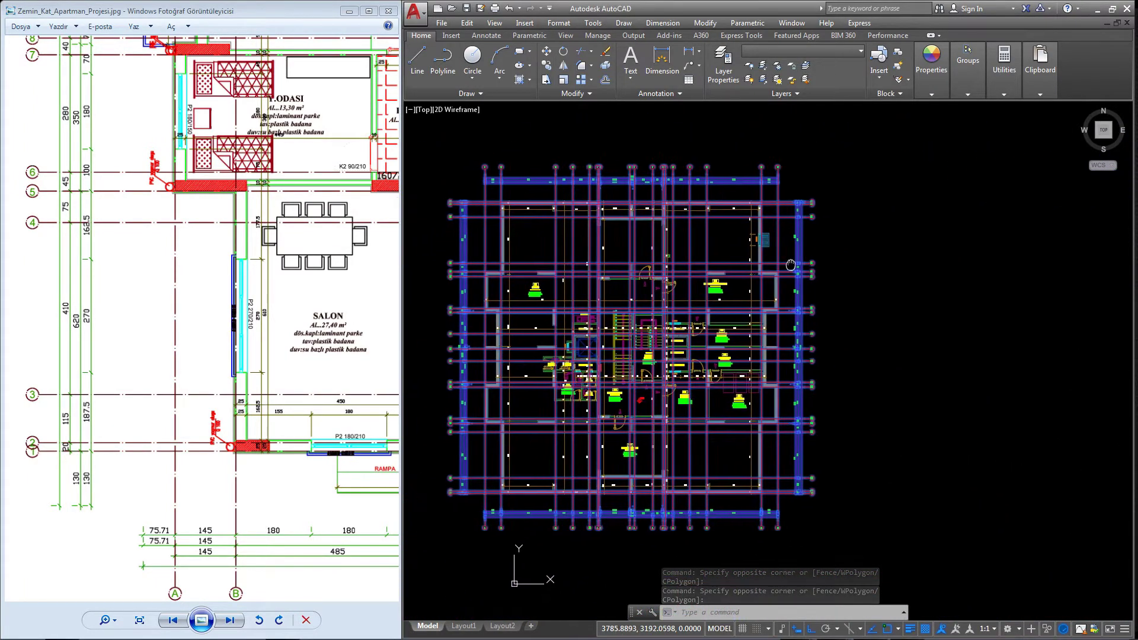
scroll(795, 265, "down", 1)
scroll(795, 265, "down", 1)
- Copy the 219 selected axis lines, bubbles and dimensions with COPY to a spot beside the plan
type("c")
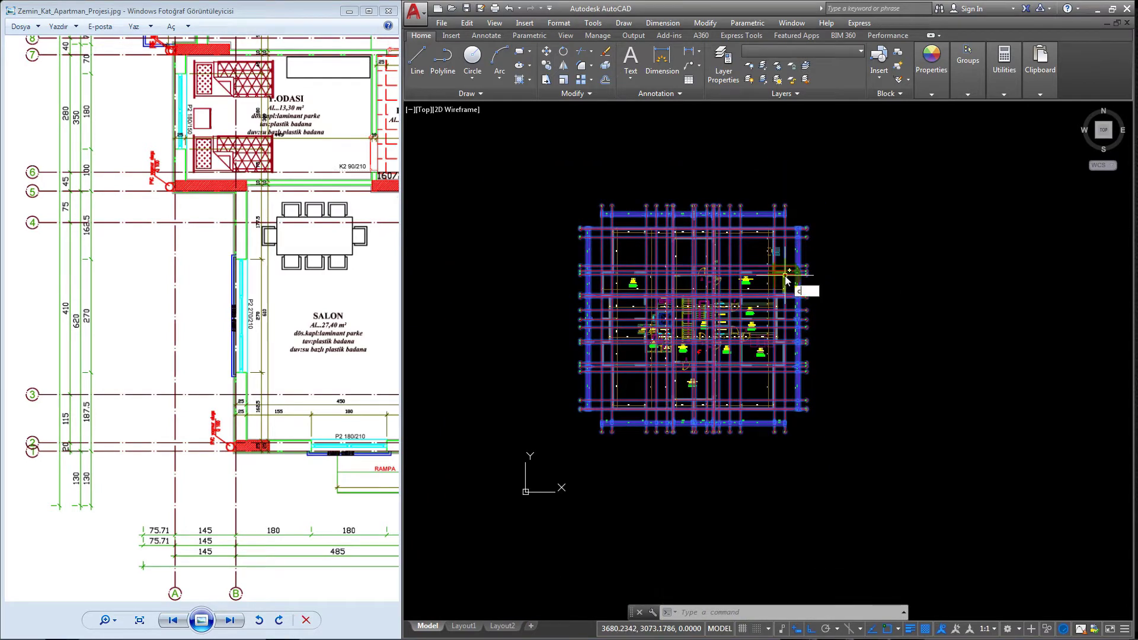
type("p")
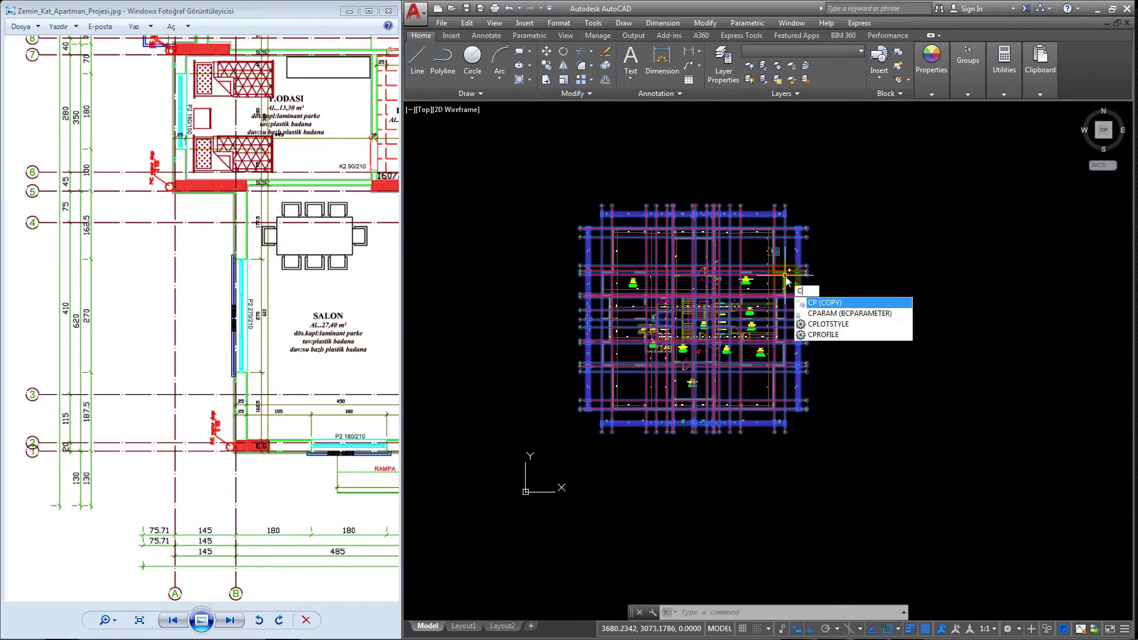
type("o")
key("Return")
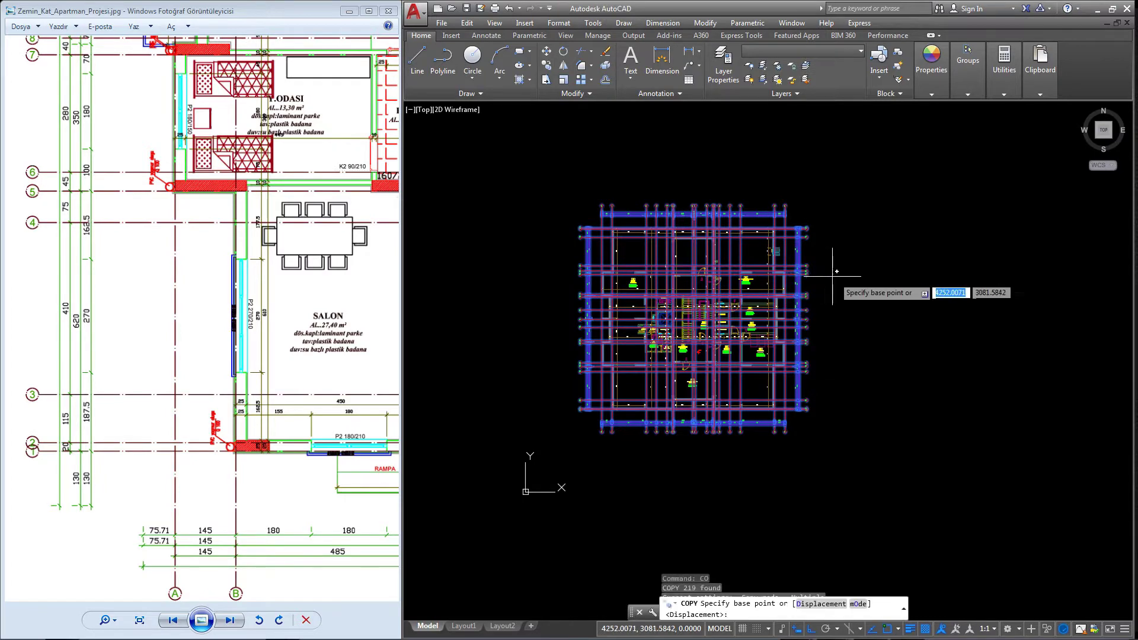
left_click(797, 274)
middle_click_drag(1014, 275, 646, 279)
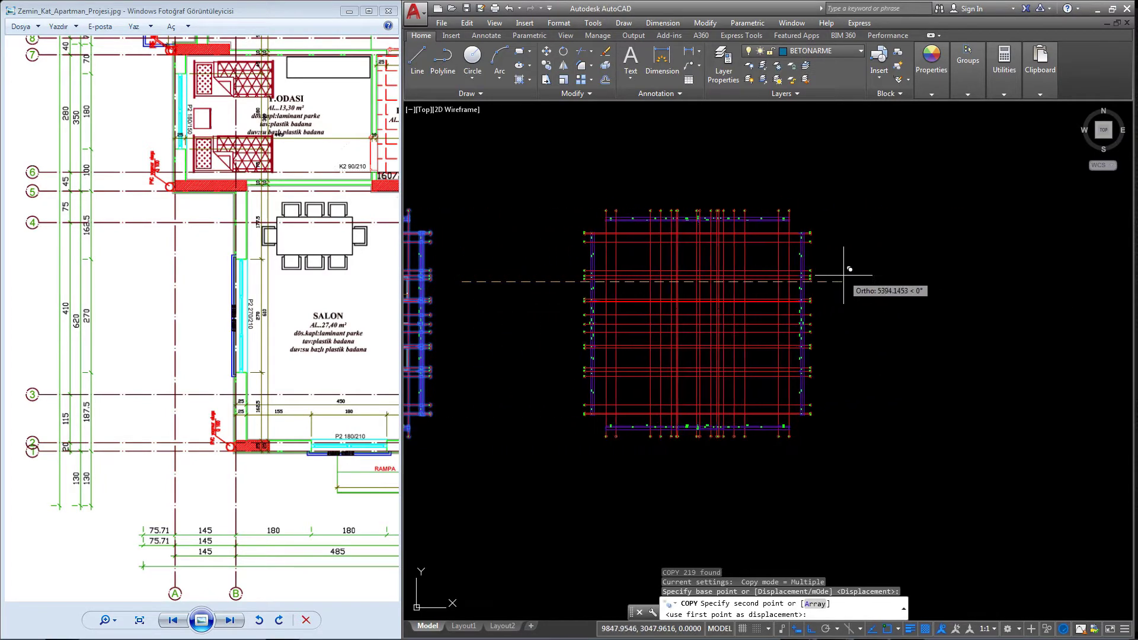
key("Escape")
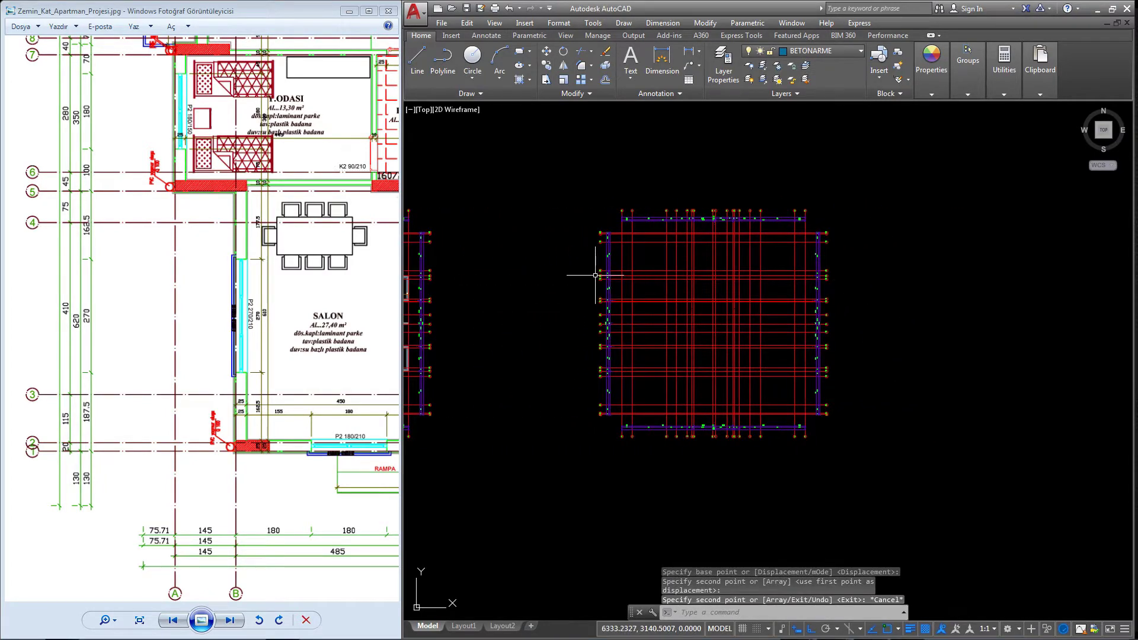
scroll(651, 212, "up", 4)
scroll(694, 232, "up", 1)
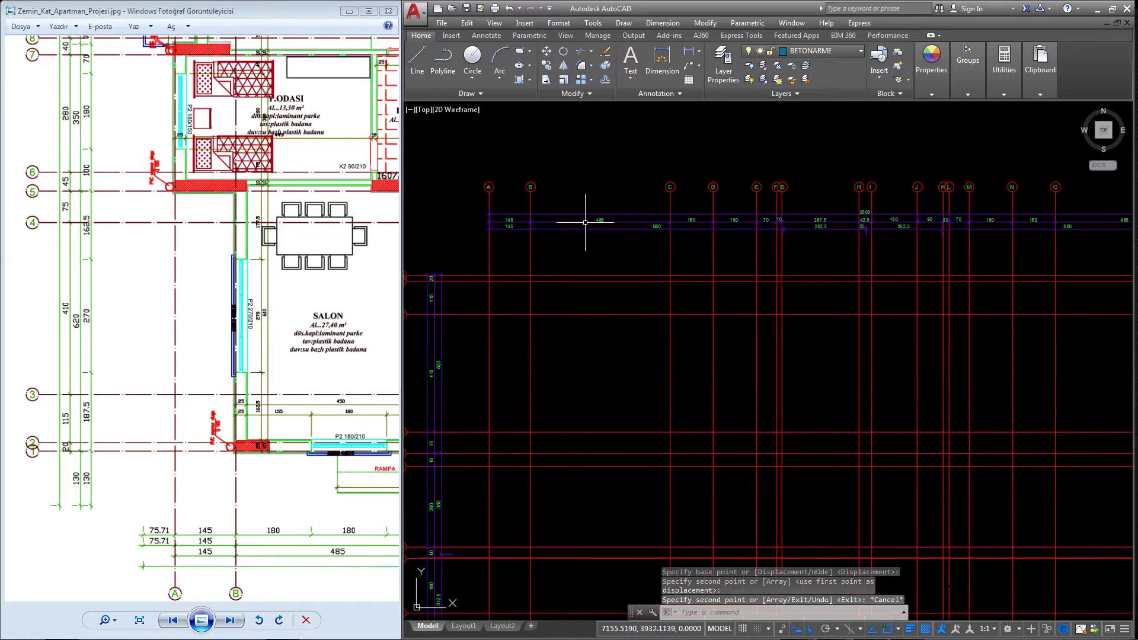
scroll(510, 221, "up", 2)
- Start selecting the lower top-edge dimension row: the 880 and first 262.5 dimensions
left_click(629, 201)
left_click(475, 273)
left_click(621, 230)
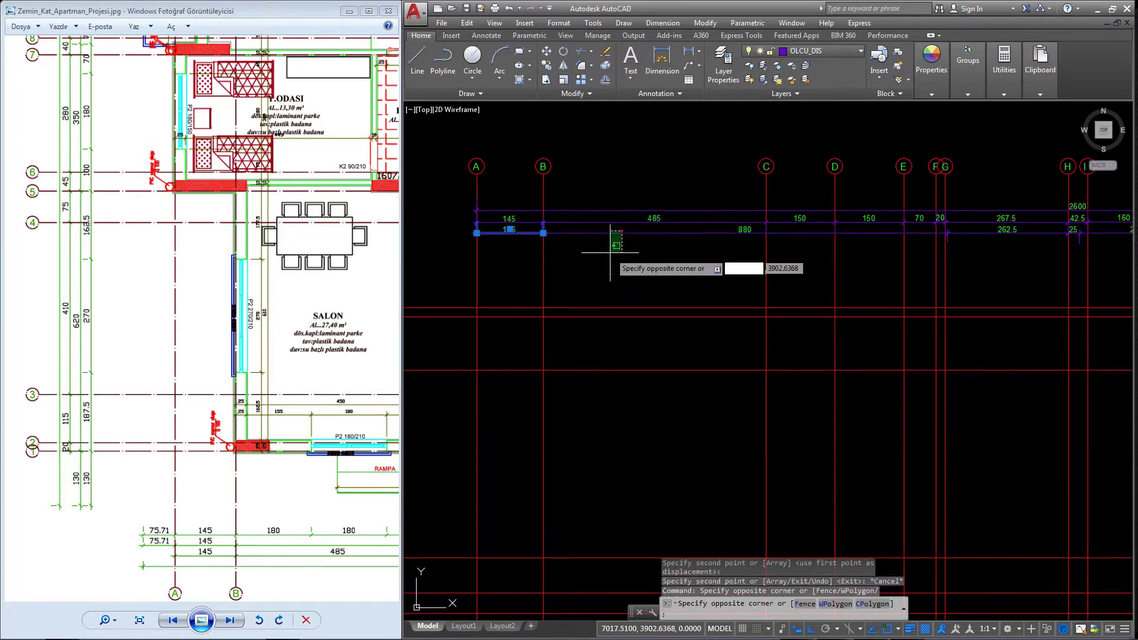
left_click(610, 252)
scroll(800, 266, "up", 1)
scroll(819, 267, "up", 1)
left_click(960, 237)
left_click(896, 276)
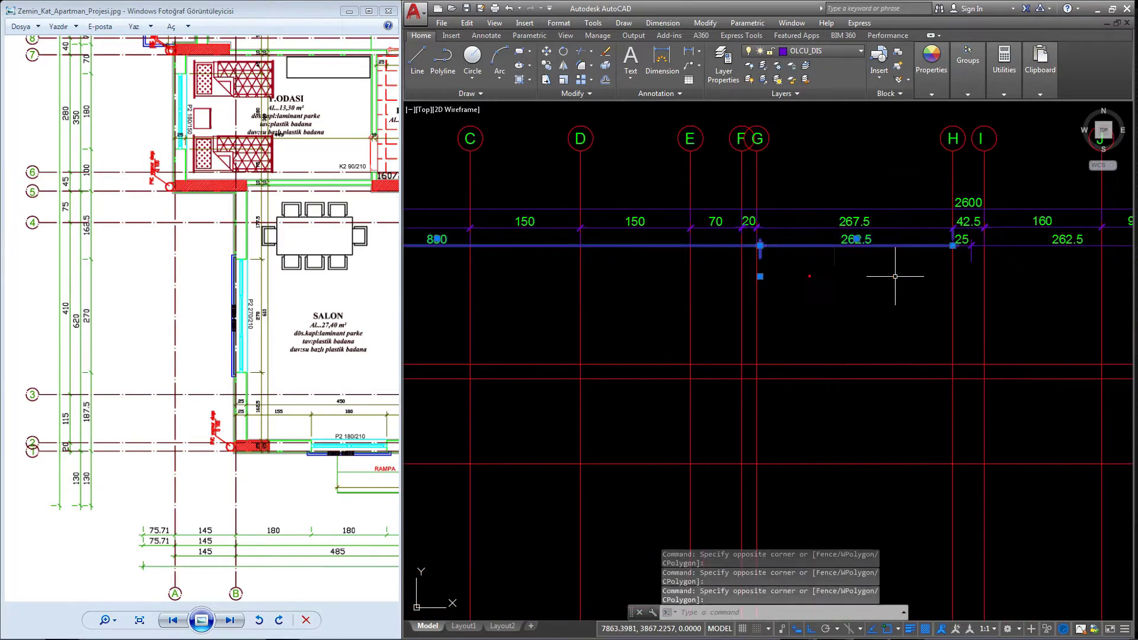
middle_click_drag(895, 277, 753, 244)
scroll(752, 245, "up", 2)
- Add the 25 and right-hand 262.5 dimensions, continuing to the 145 dimensions at the right end
left_click(791, 250)
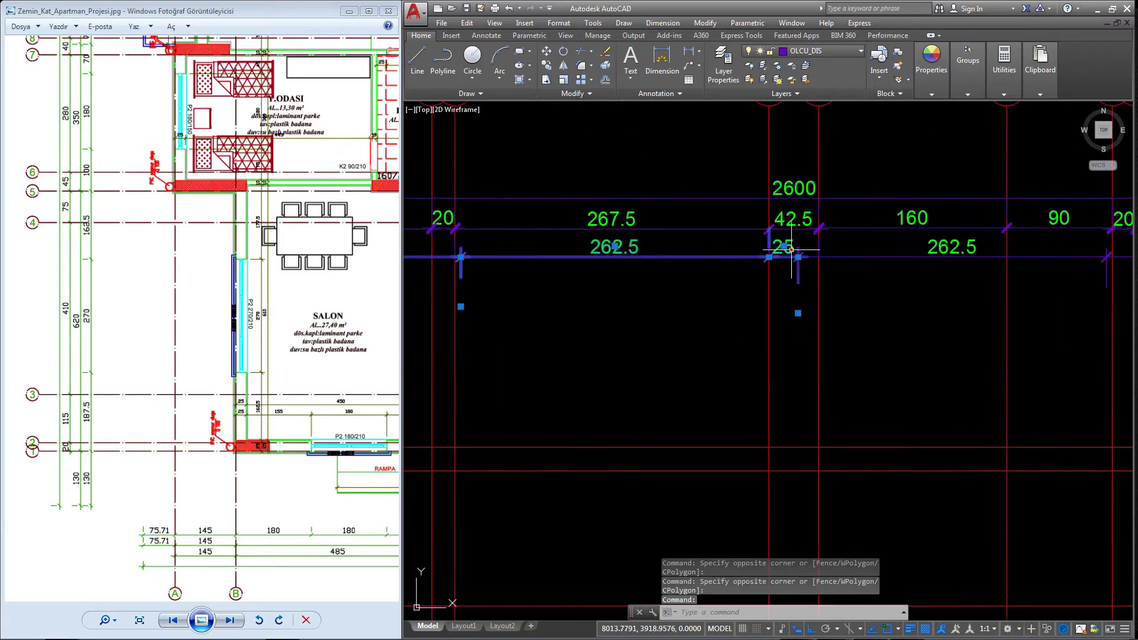
left_click(908, 259)
middle_click_drag(990, 286, 595, 288)
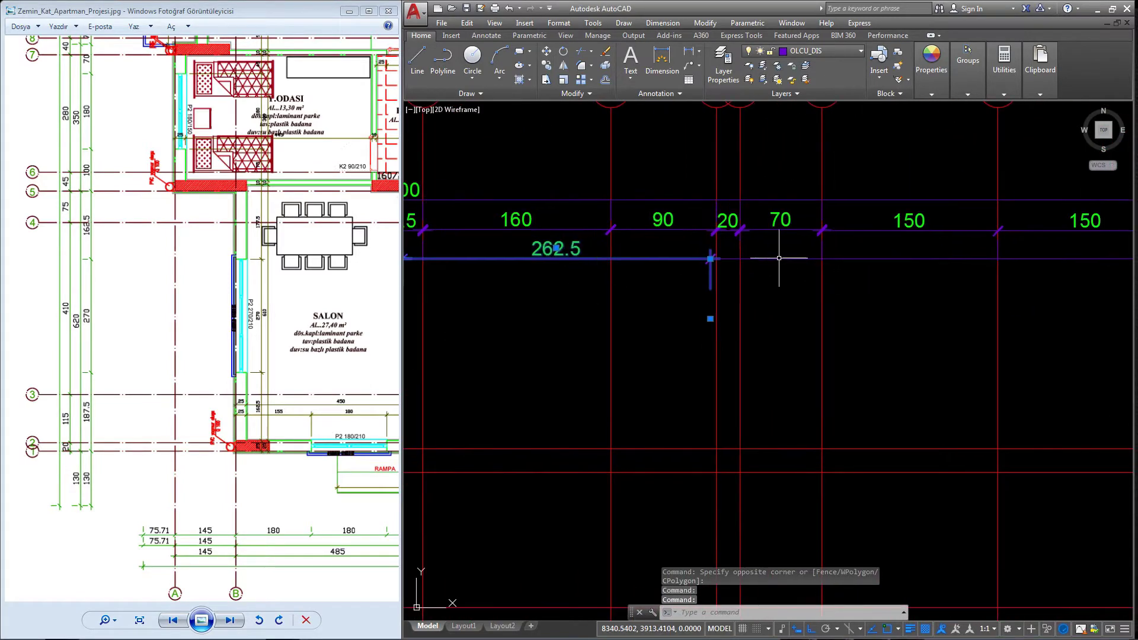
key("Escape")
middle_click_drag(788, 254, 487, 269)
middle_click_drag(947, 282, 495, 283)
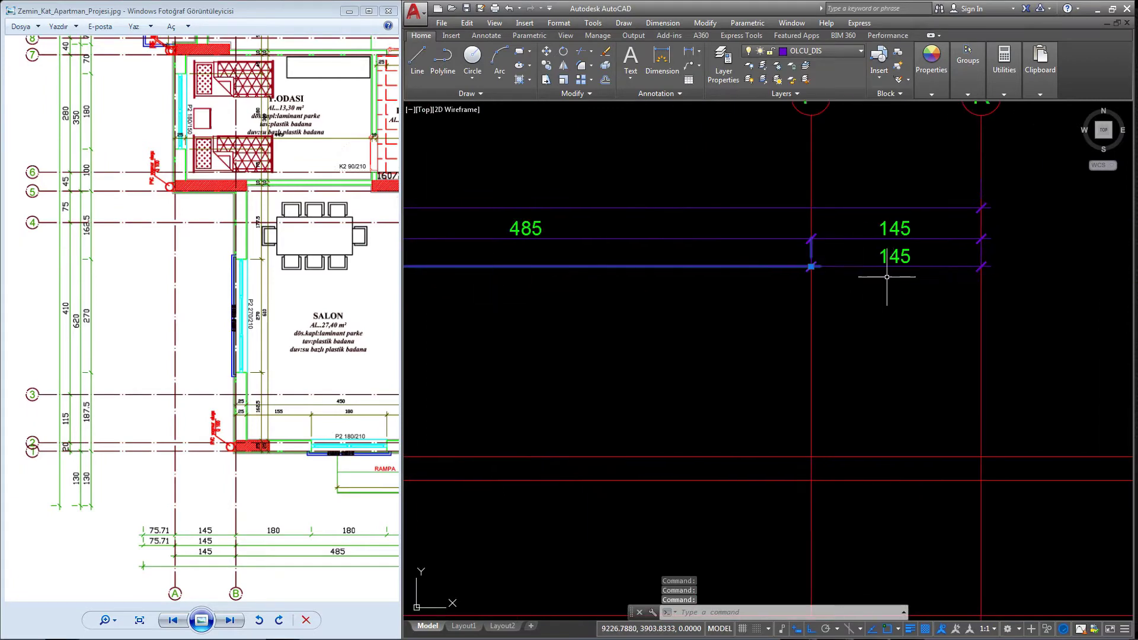
scroll(892, 259, "down", 4)
- Erase the seven selected lower-row dimensions and return the view toward the left axes
key("Delete")
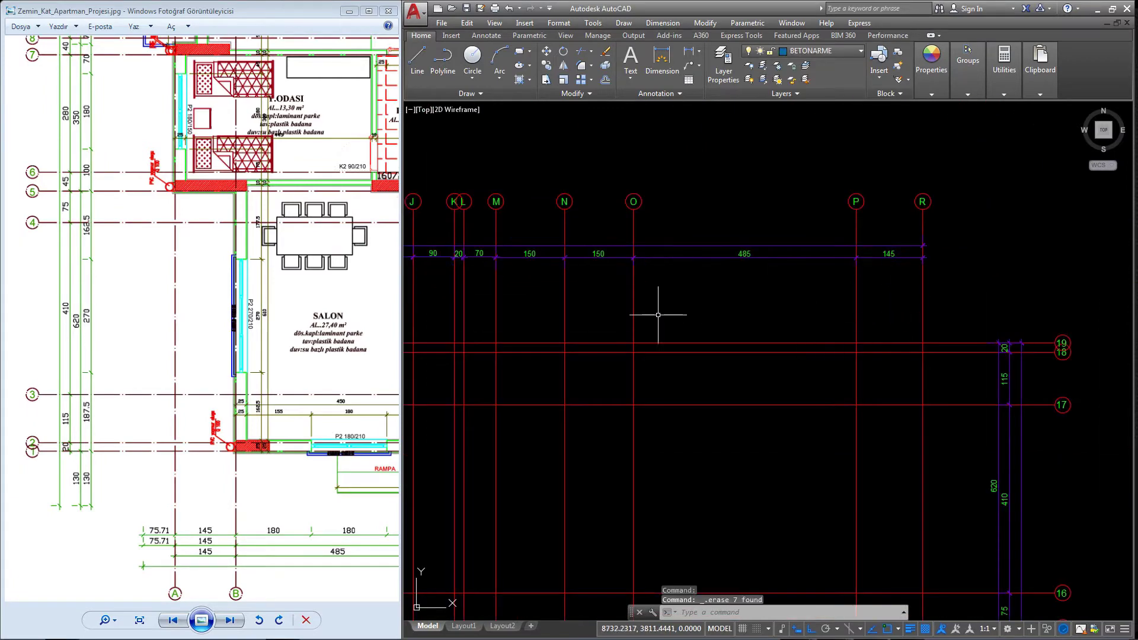
middle_click_drag(661, 310, 978, 310)
scroll(589, 348, "down", 2)
middle_click_drag(589, 348, 722, 344)
scroll(879, 288, "up", 2)
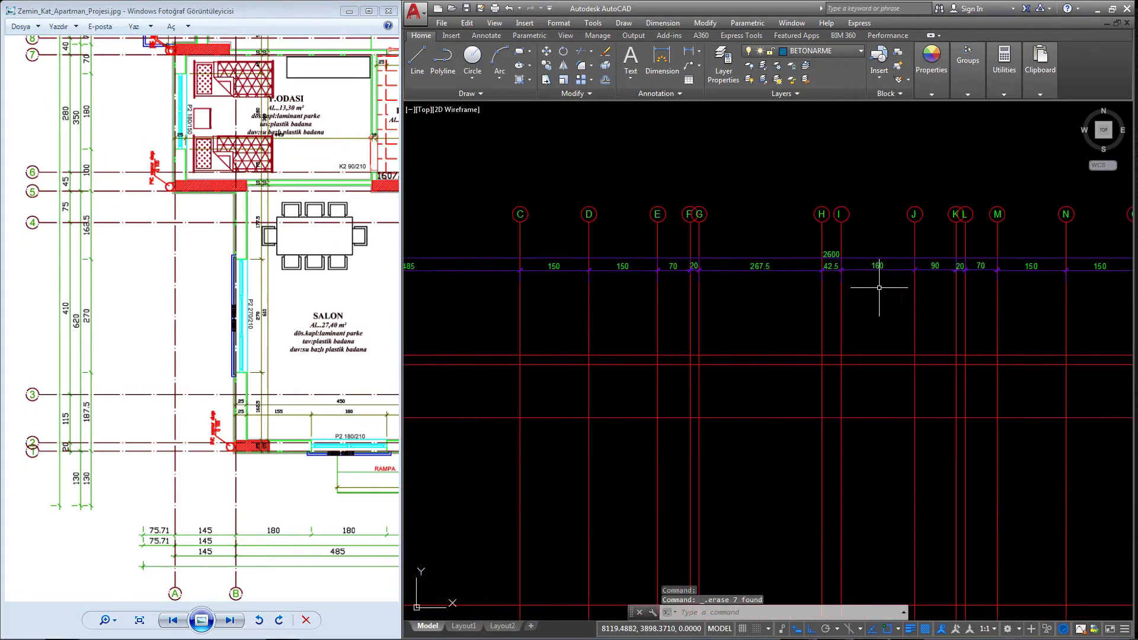
scroll(754, 287, "down", 2)
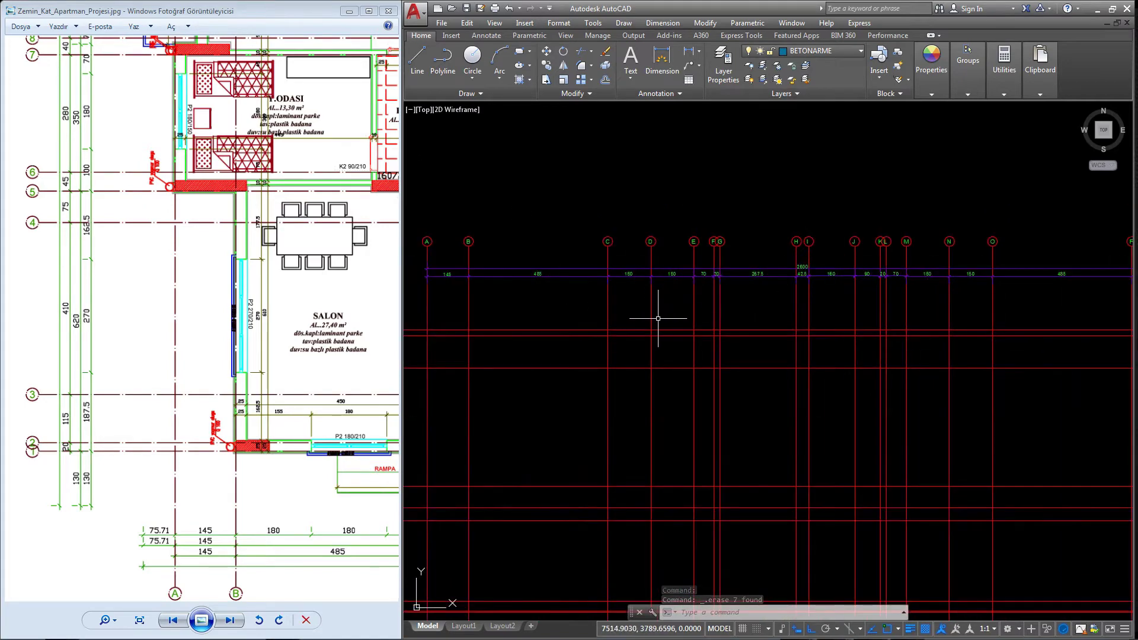
scroll(912, 244, "down", 3)
- Zoom to left axes 13 down to 09, start an inner-dimension selection, then cancel it
scroll(688, 239, "up", 3)
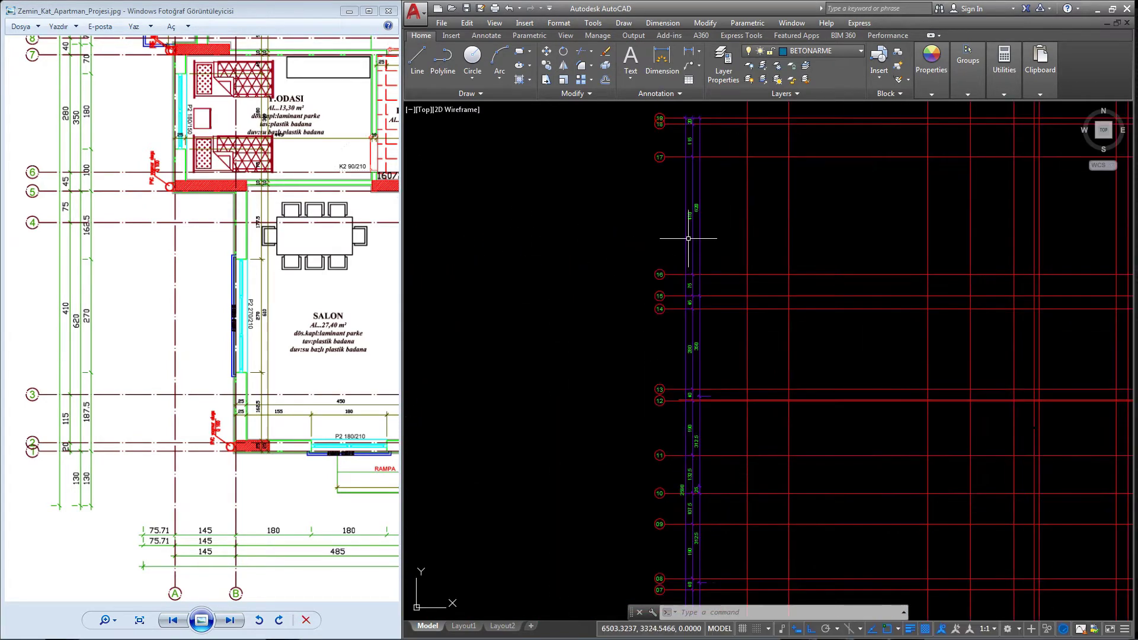
scroll(707, 307, "up", 4)
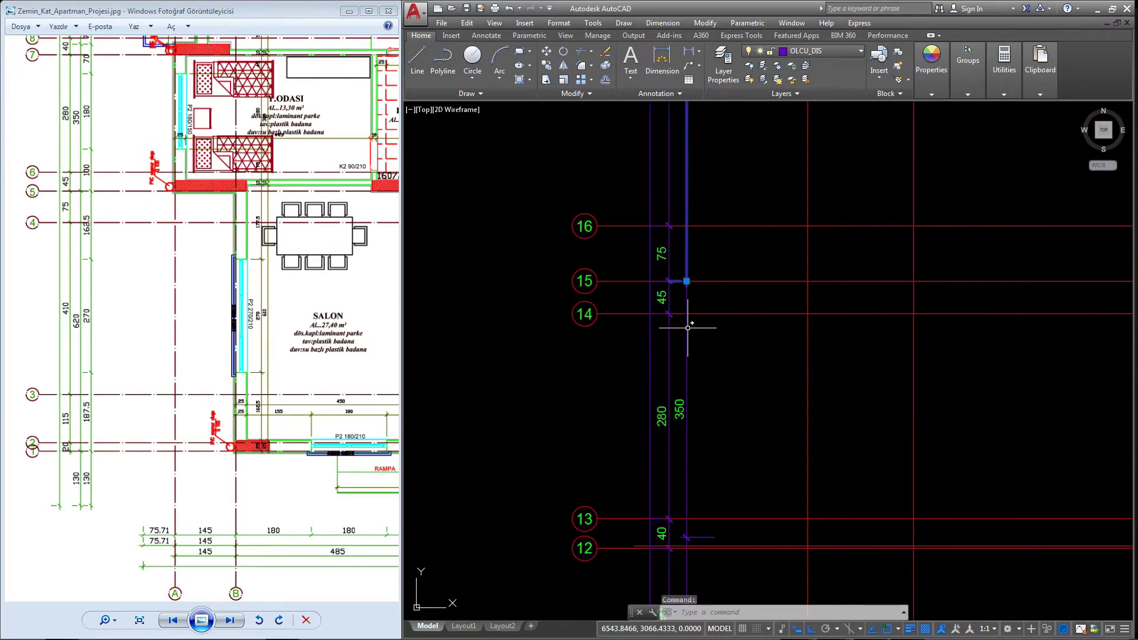
middle_click_drag(684, 586, 678, 426)
left_click(677, 485)
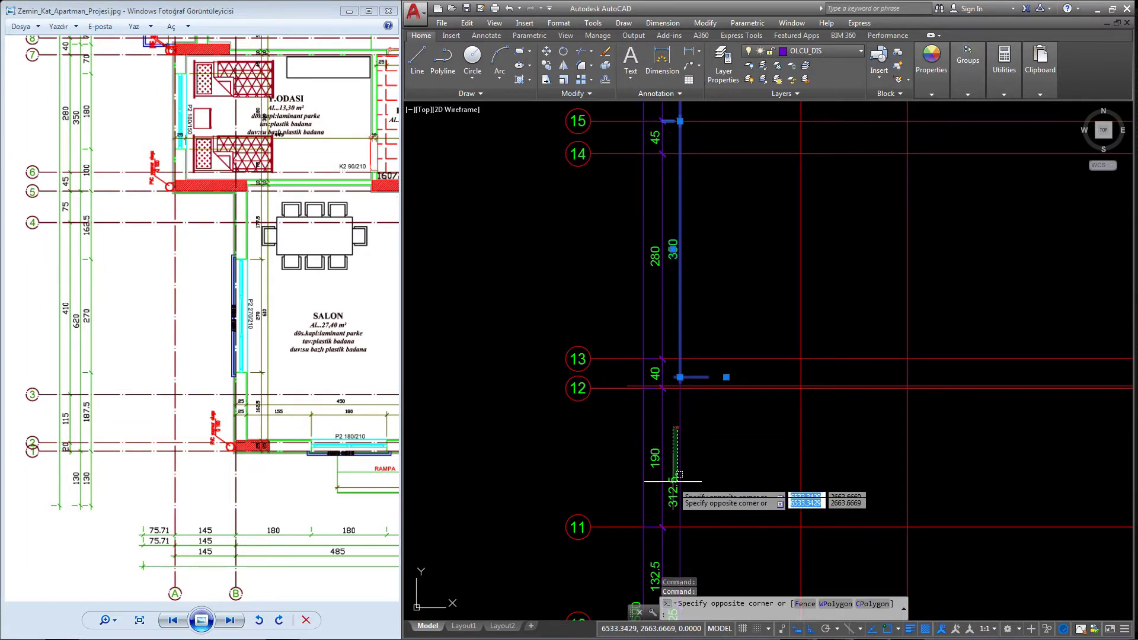
middle_click_drag(677, 485, 683, 275)
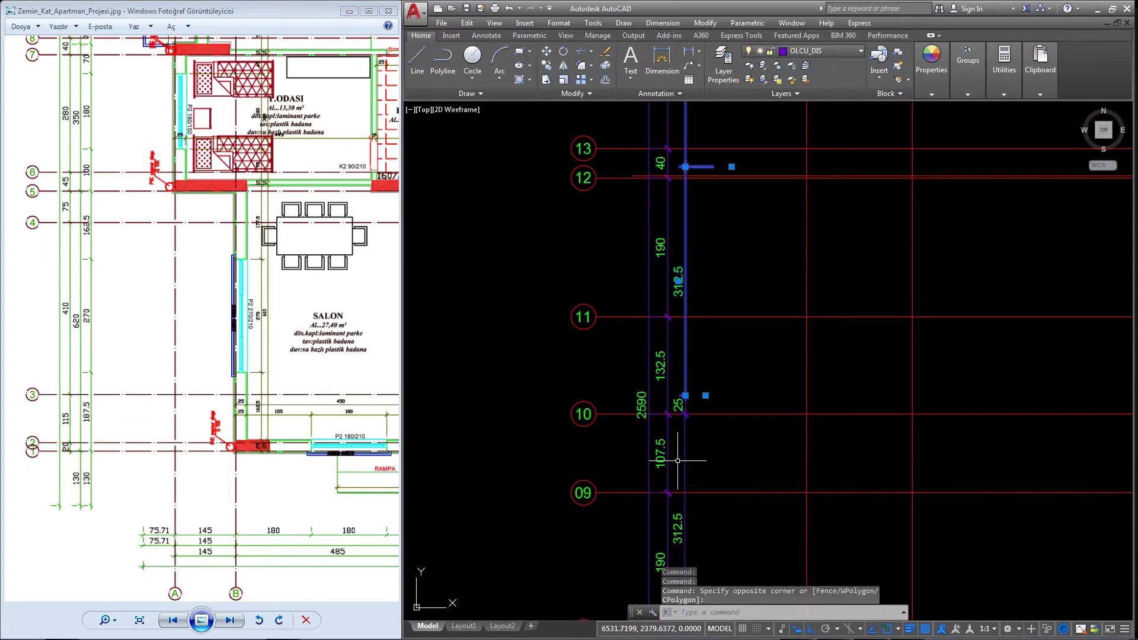
scroll(683, 408, "up", 4)
key("Escape")
scroll(689, 403, "down", 3)
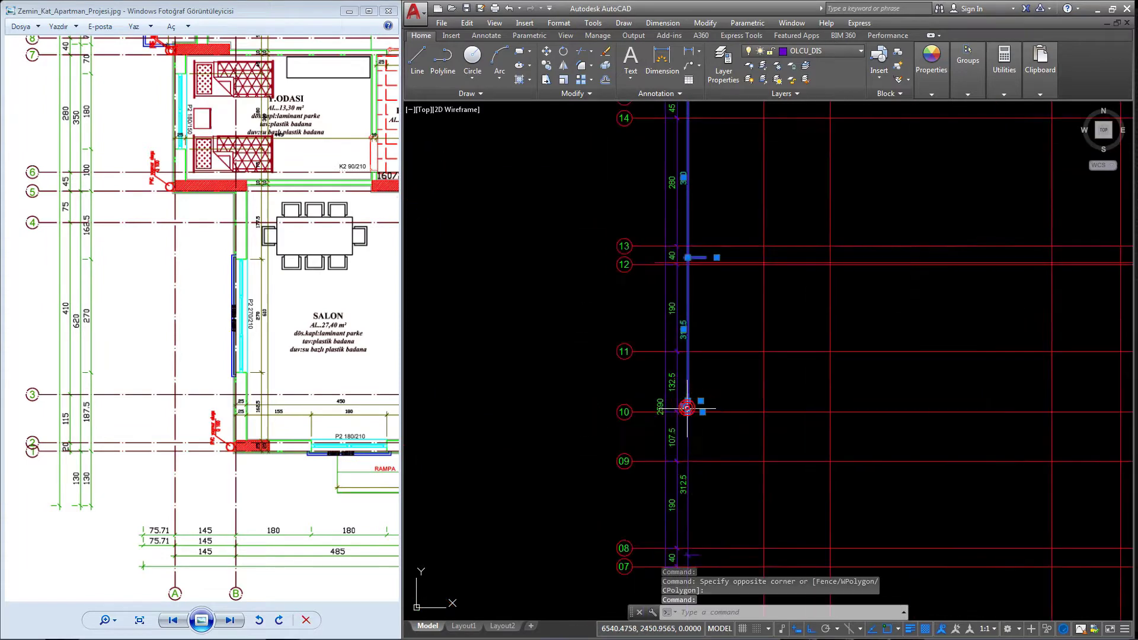
scroll(682, 379, "down", 3)
scroll(667, 341, "down", 2)
- Select the inner left vertical dimension near axis 10
middle_click_drag(617, 118, 613, 278)
scroll(767, 356, "up", 4)
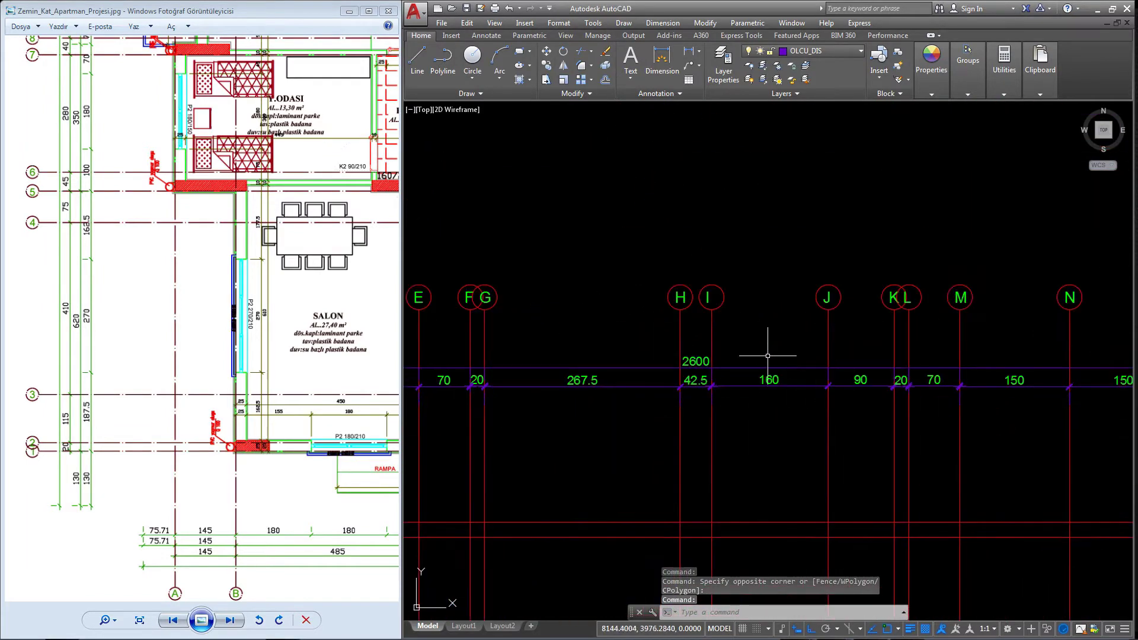
scroll(690, 396, "down", 5)
scroll(618, 381, "up", 3)
scroll(616, 379, "up", 3)
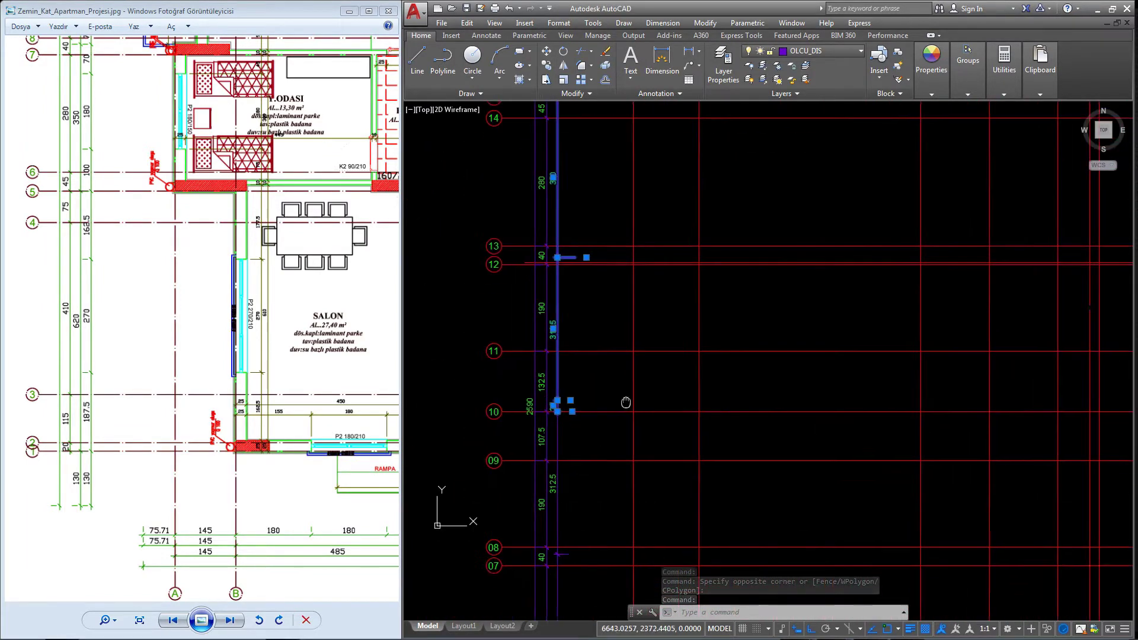
scroll(641, 371, "up", 3)
left_click(639, 362)
scroll(639, 362, "down", 4)
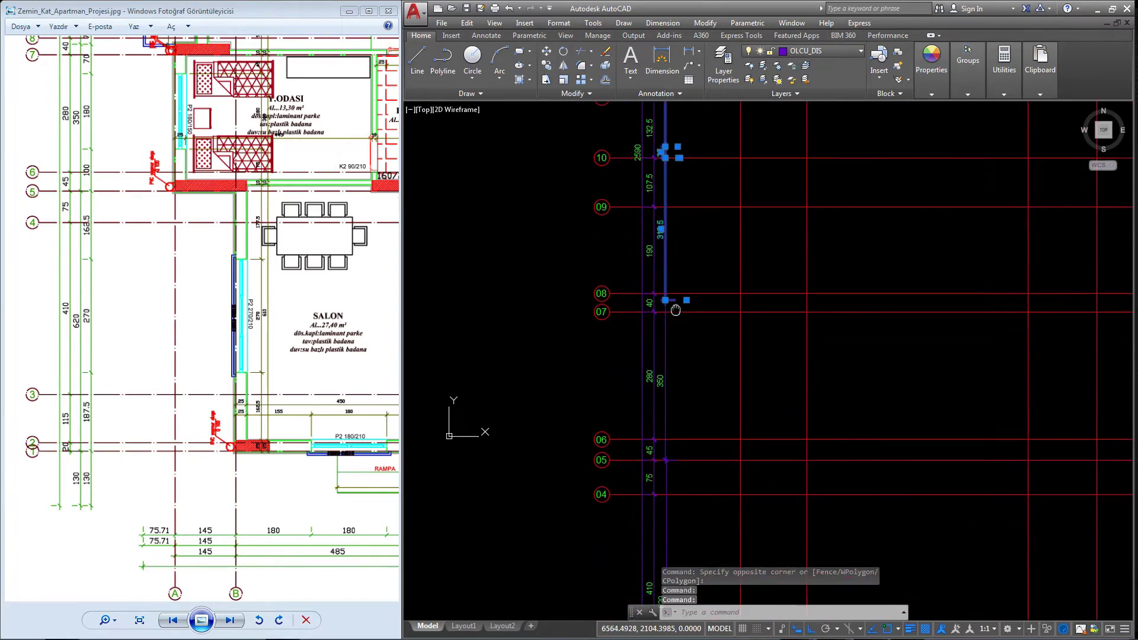
scroll(679, 387, "up", 2)
- Add another inner dimension and erase the seven inner vertical dimensions (350, 312.5, 25 and others)
left_click(672, 389)
scroll(672, 390, "down", 3)
scroll(688, 410, "up", 4)
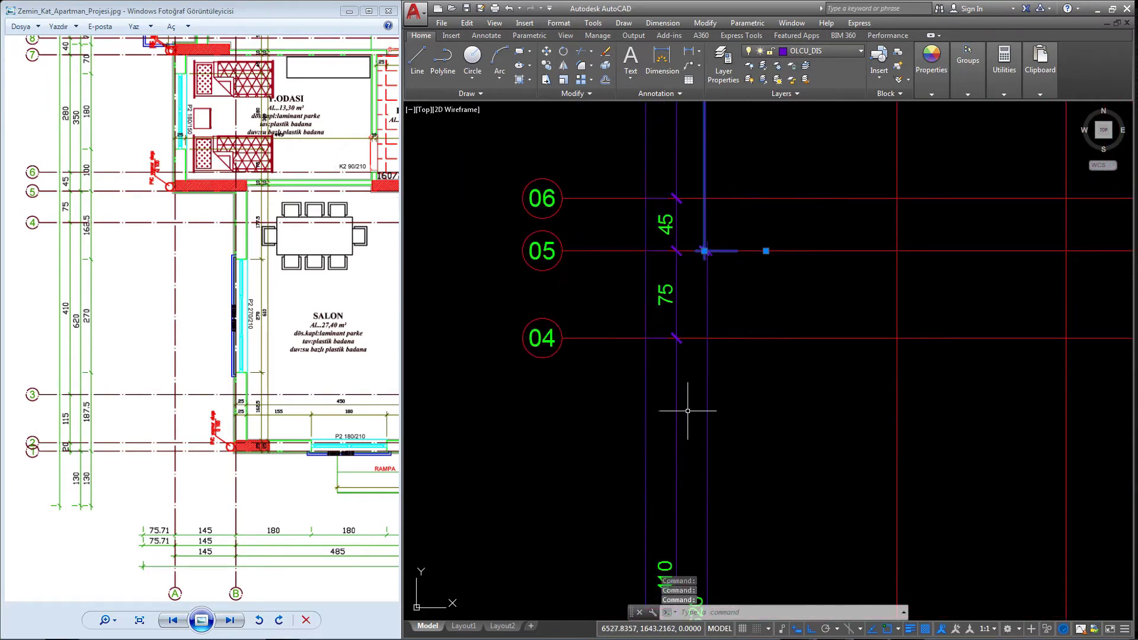
scroll(709, 424, "down", 5)
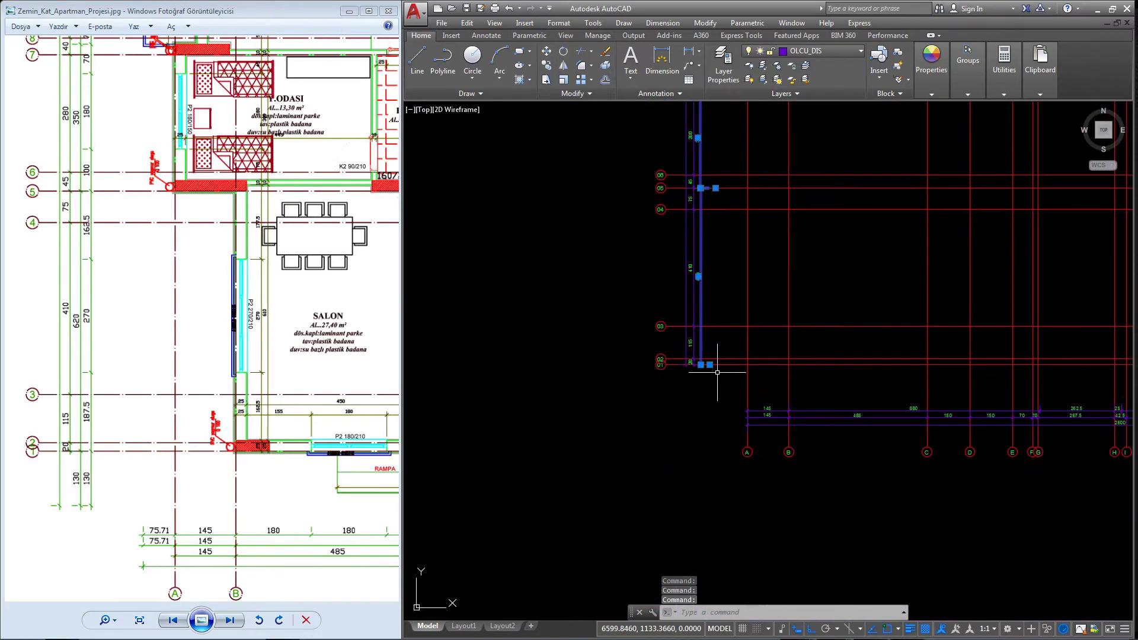
scroll(798, 376, "down", 1)
key("Delete")
- Erase the lower-row axis dimensions (145, 880, 262.5, 25 and others) across axes A–R
scroll(806, 391, "up", 3)
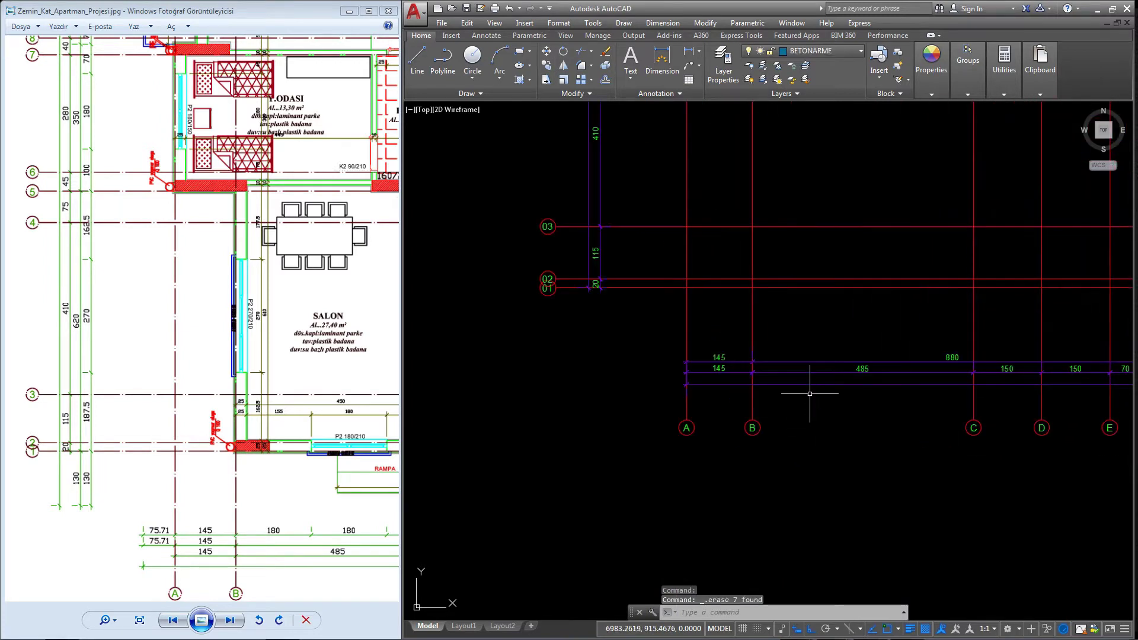
scroll(682, 383, "down", 1)
left_click(650, 365)
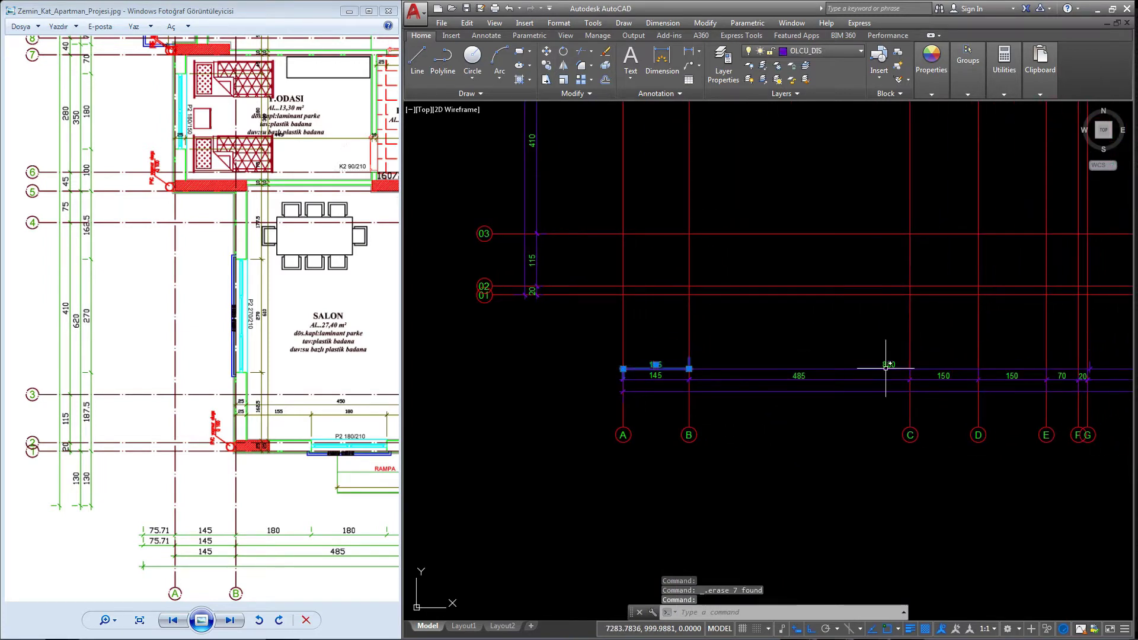
left_click(885, 368)
middle_click_drag(968, 362, 543, 372)
scroll(708, 386, "up", 2)
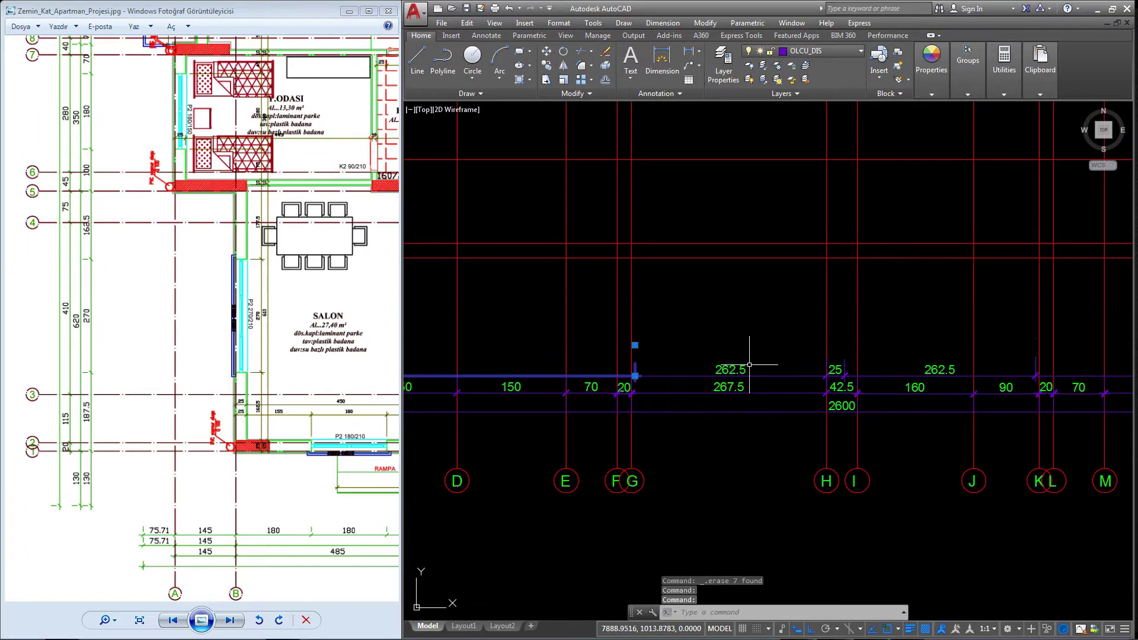
left_click(728, 371)
left_click(818, 335)
left_click(869, 369)
left_click(931, 363)
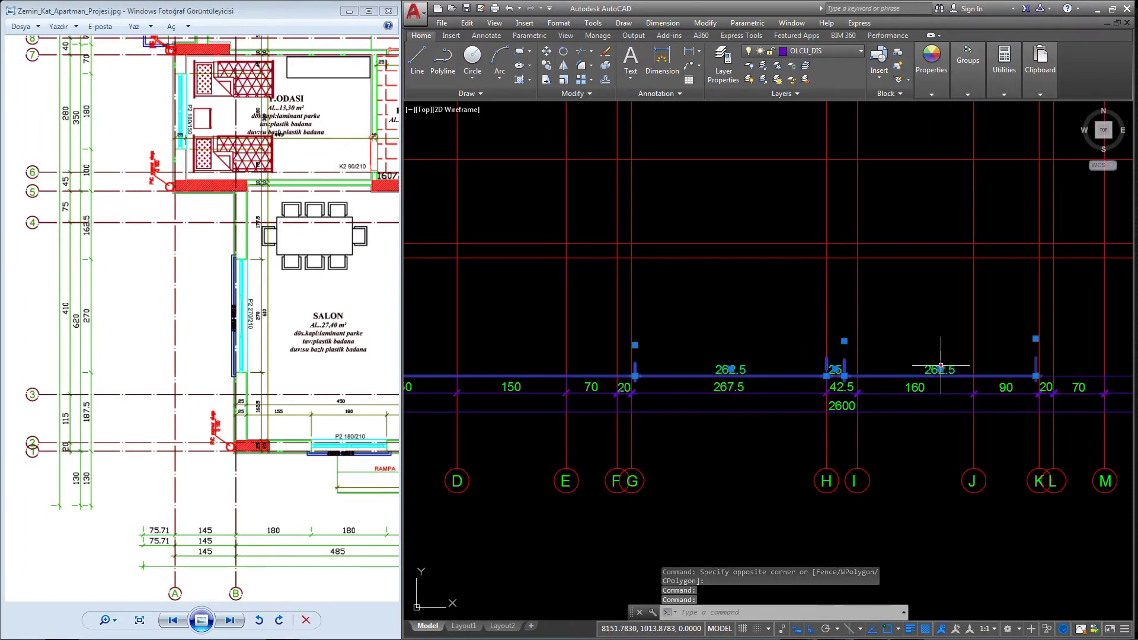
middle_click_drag(995, 383, 588, 382)
left_click(914, 365)
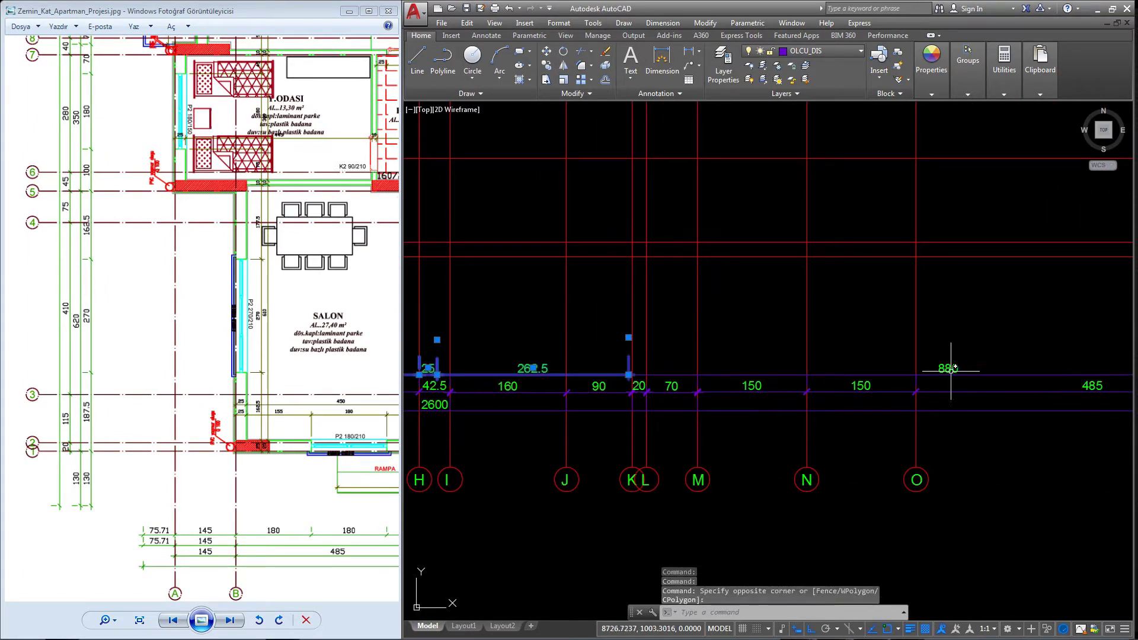
middle_click_drag(996, 384, 852, 411)
left_click(894, 400)
key("Delete")
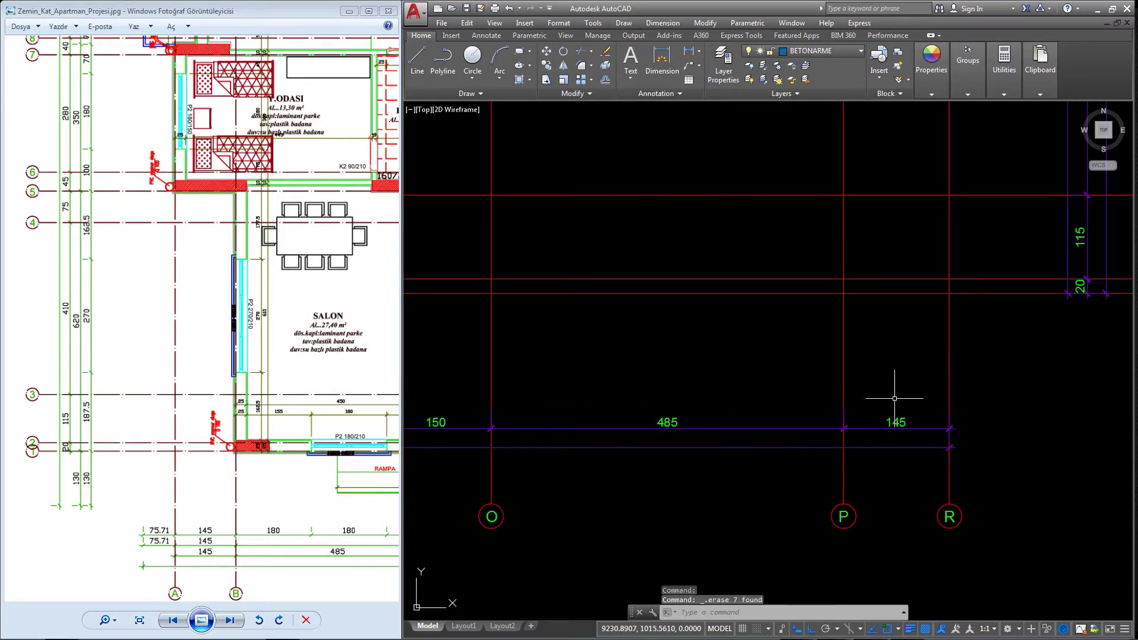
- Select the inner vertical dimensions on the right side, including 350, from axis 13 down to 10
scroll(894, 386, "down", 3)
middle_click_drag(894, 376, 898, 492)
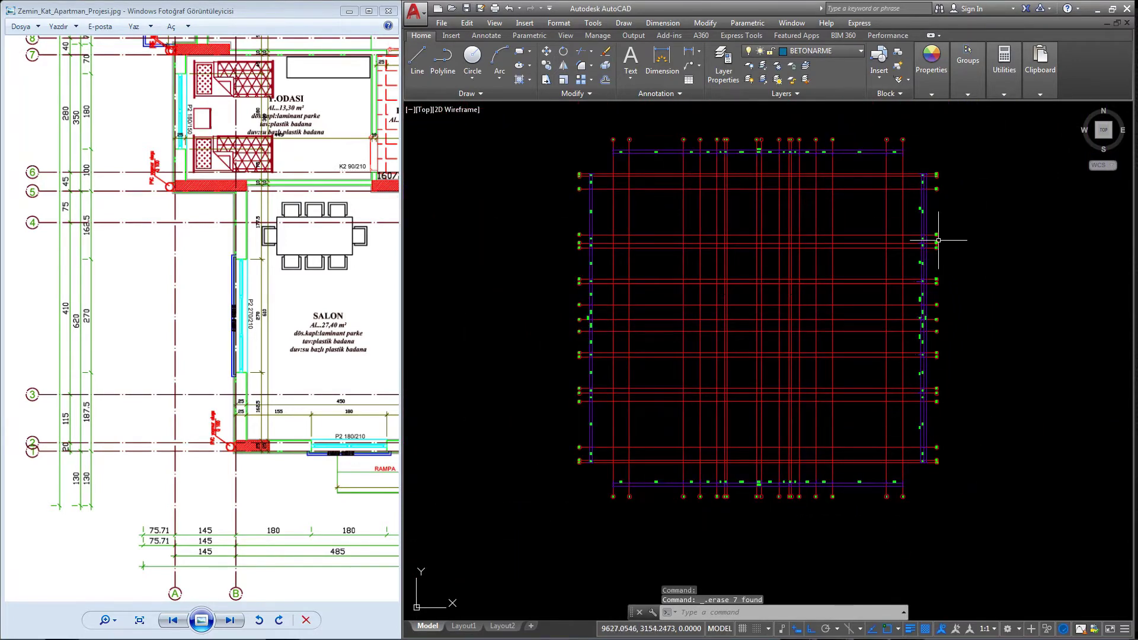
scroll(938, 241, "up", 5)
scroll(853, 246, "up", 2)
left_click(844, 385)
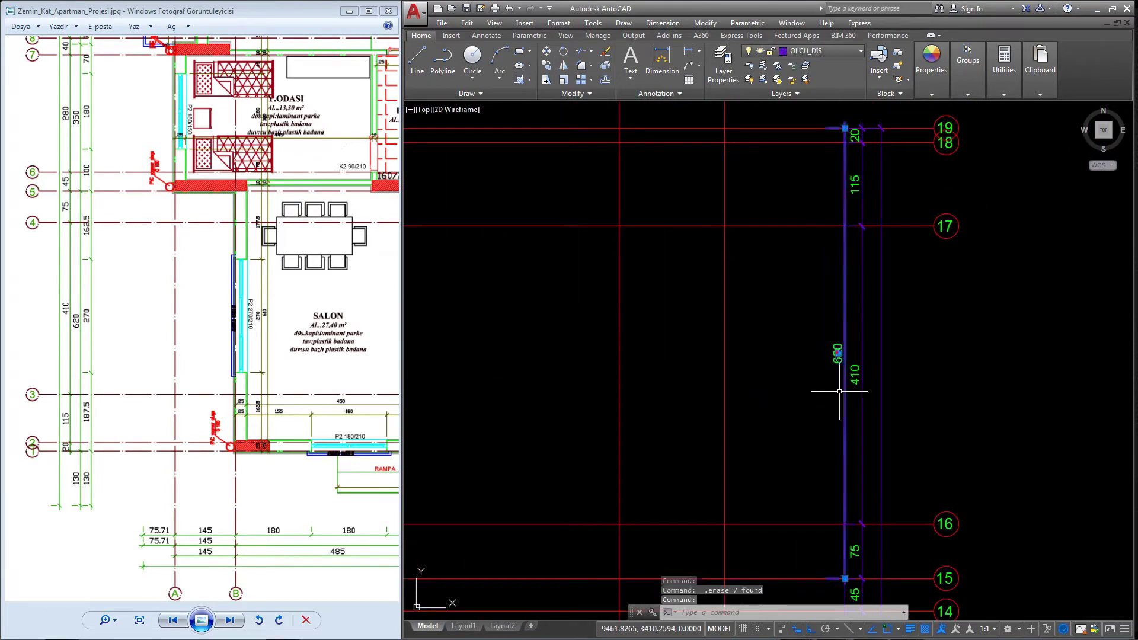
middle_click_drag(848, 499, 835, 266)
left_click(823, 455)
middle_click_drag(822, 465, 826, 214)
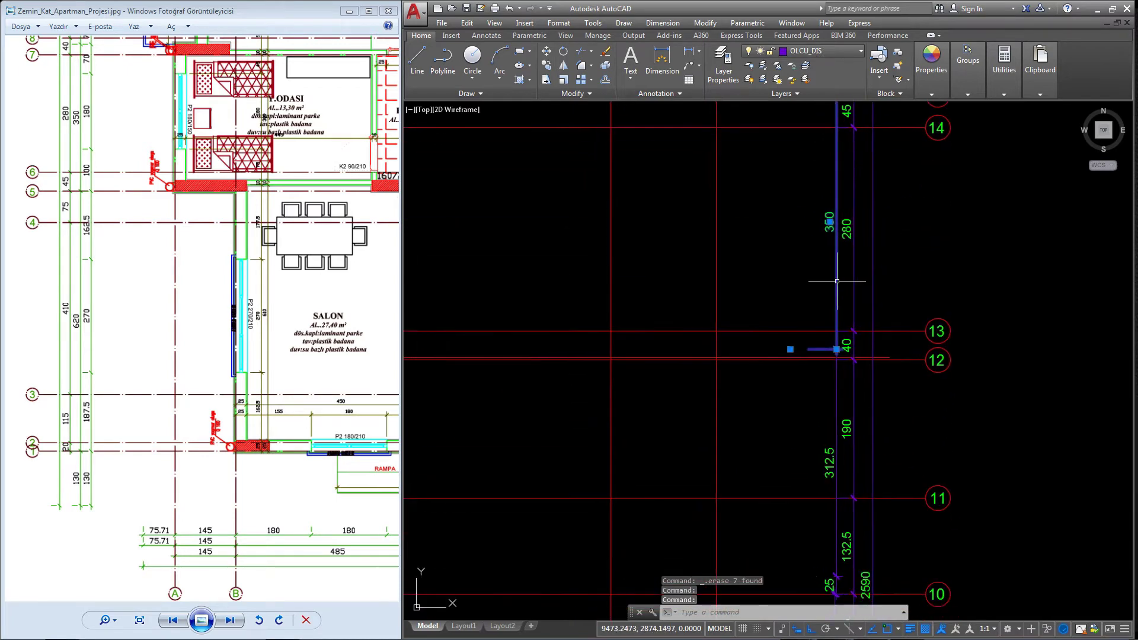
middle_click_drag(821, 508, 825, 285)
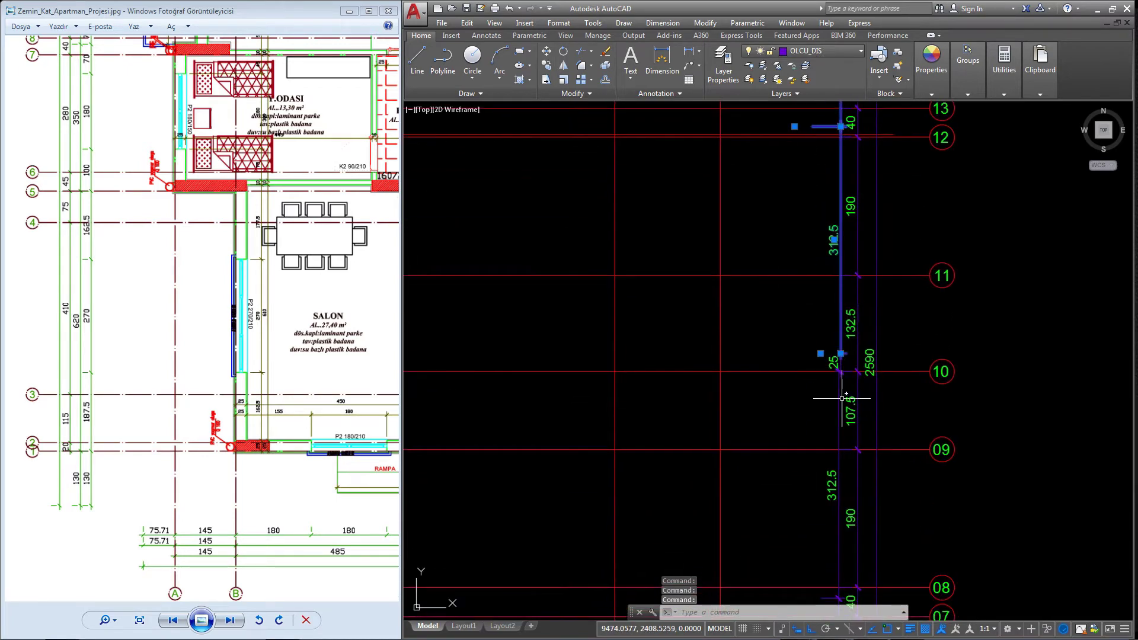
scroll(835, 360, "up", 2)
middle_click_drag(807, 480, 805, 345)
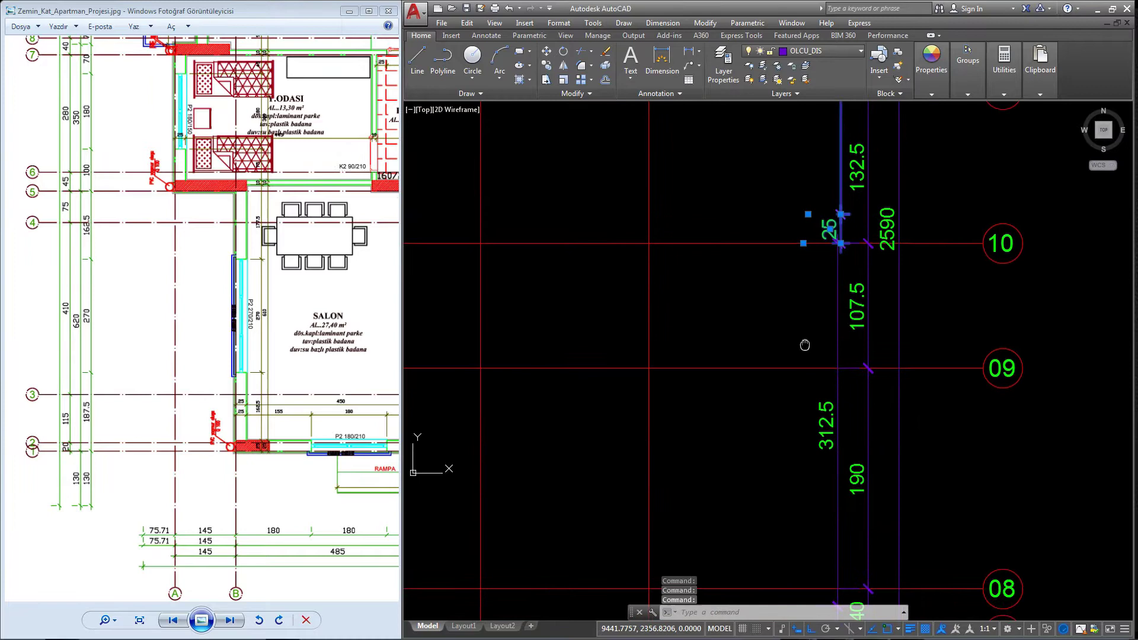
left_click(826, 431)
- Window-select the remaining inner vertical dimensions along axes 08–03, including the 620
left_click(789, 489)
middle_click_drag(806, 598, 776, 403)
middle_click_drag(771, 575, 782, 424)
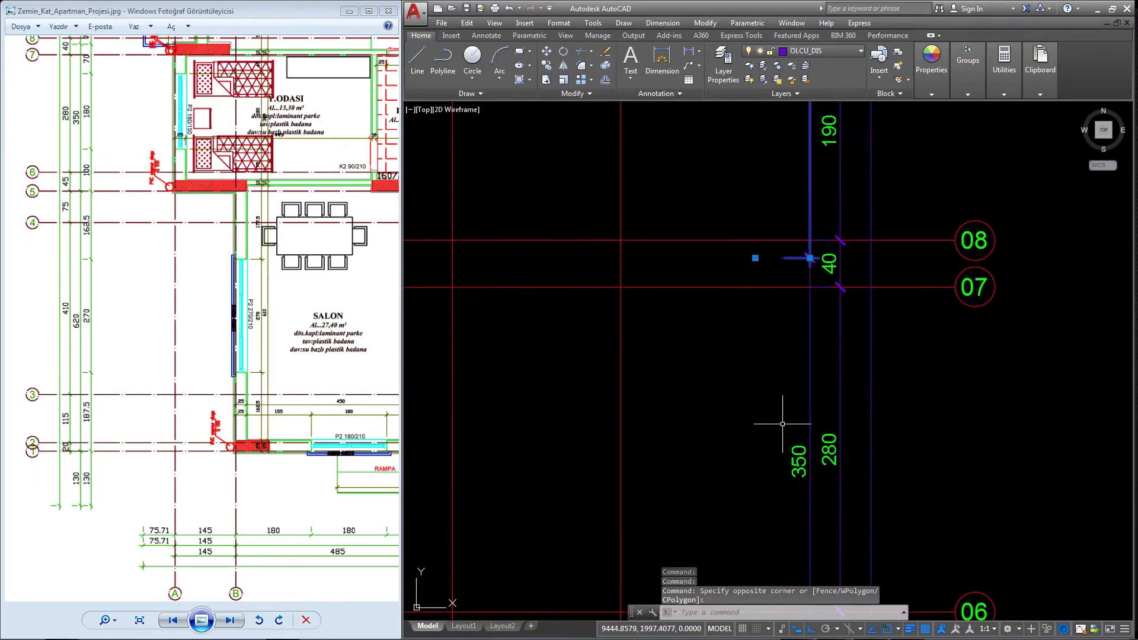
mouse_move(752, 534)
middle_mouse_down()
mouse_move(752, 381)
mouse_move(737, 415)
mouse_move(779, 419)
mouse_move(753, 305)
middle_mouse_up()
scroll(753, 332, "down", 2)
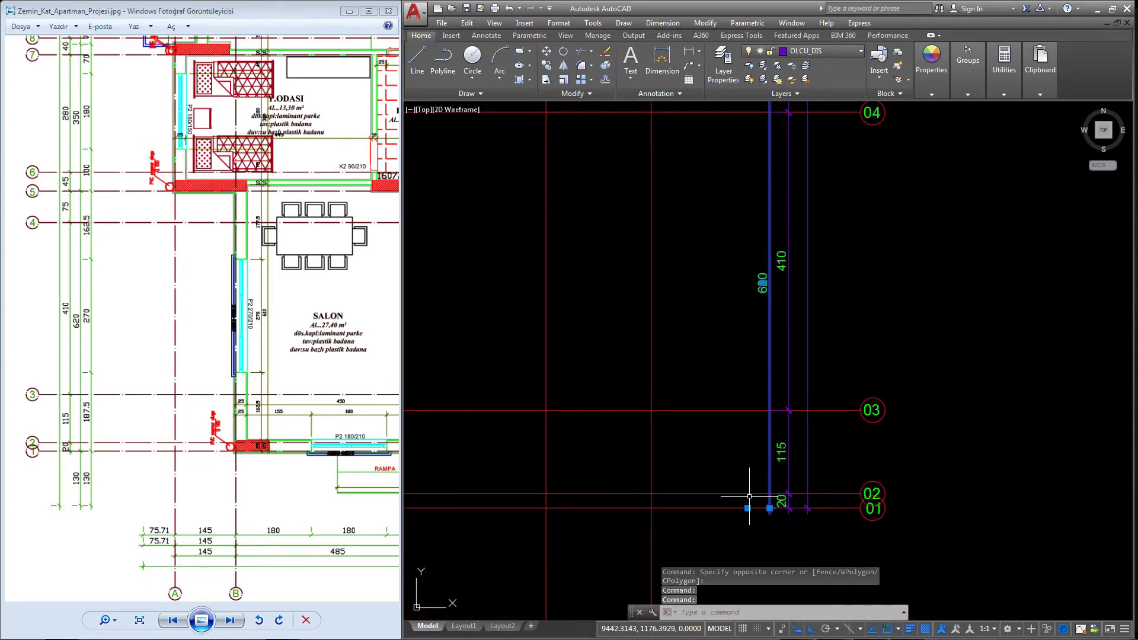
scroll(755, 379, "down", 2)
left_click(761, 435)
scroll(755, 435, "down", 5)
middle_click_drag(792, 270, 854, 331)
- Erase the selected vertical dimensions and zoom out to show the whole axis grid
key("Delete")
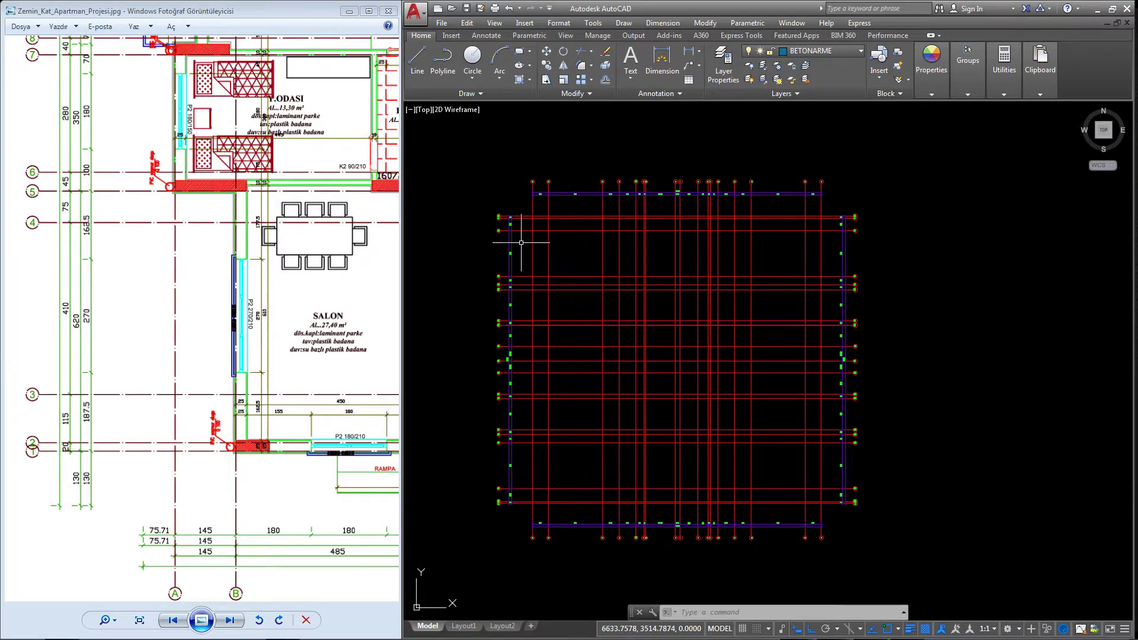
middle_click_drag(509, 254, 573, 291)
scroll(242, 216, "down", 2)
scroll(241, 216, "down", 1)
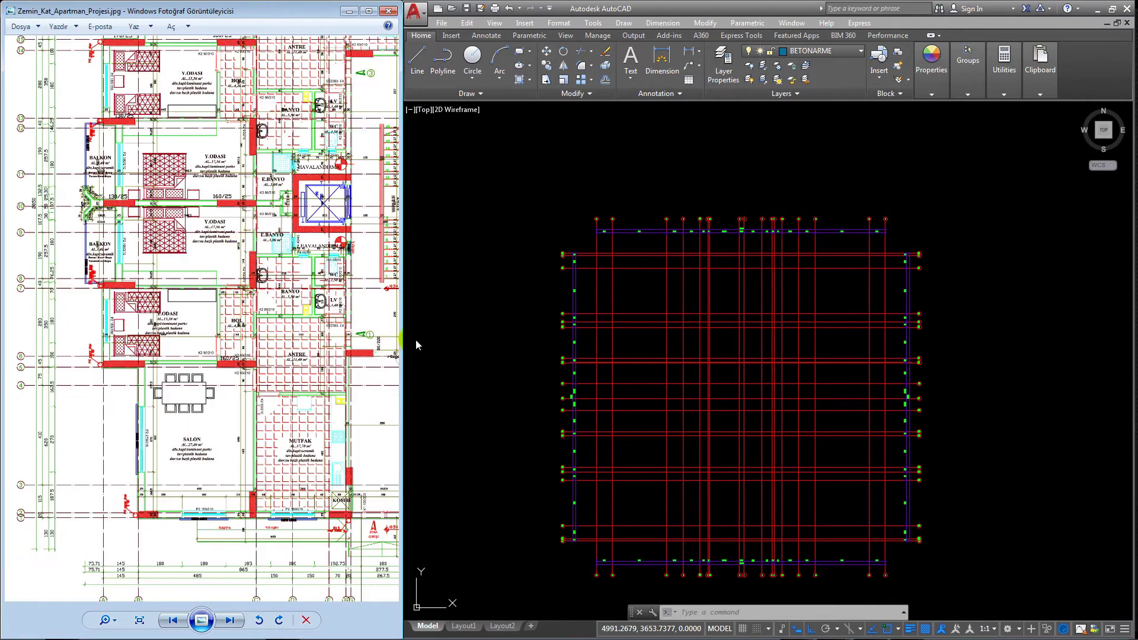
scroll(527, 316, "down", 3)
middle_click_drag(533, 323, 655, 322)
scroll(695, 305, "up", 3)
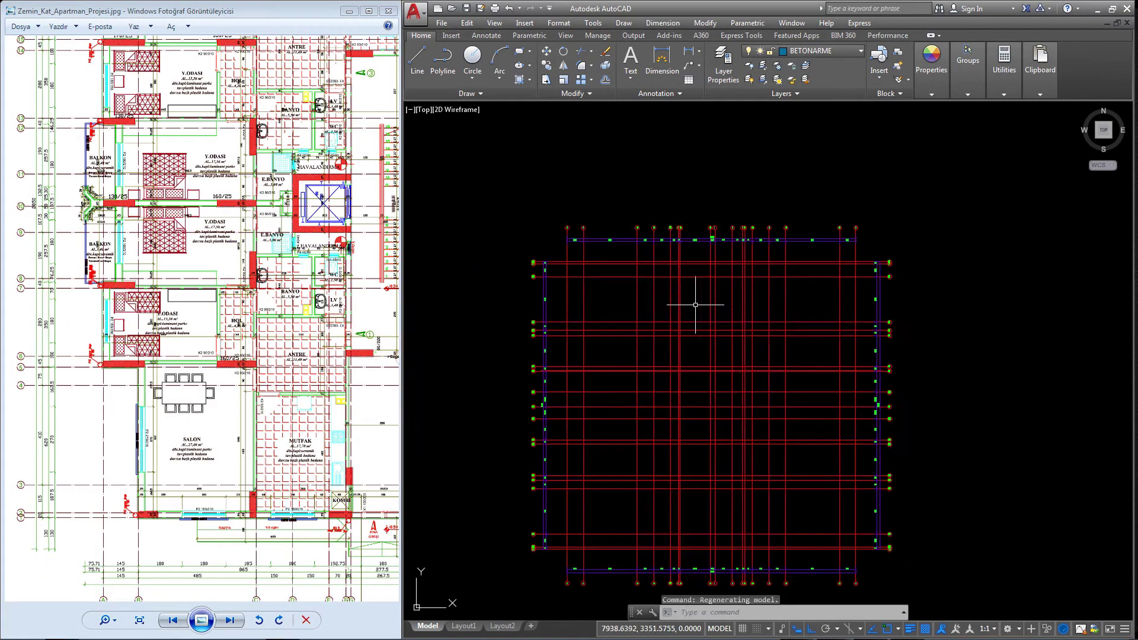
- Pan and zoom the reference plan from the top across axes C–E to the balcony and kitchen
left_click_drag(339, 207, 230, 278)
scroll(132, 115, "up", 1)
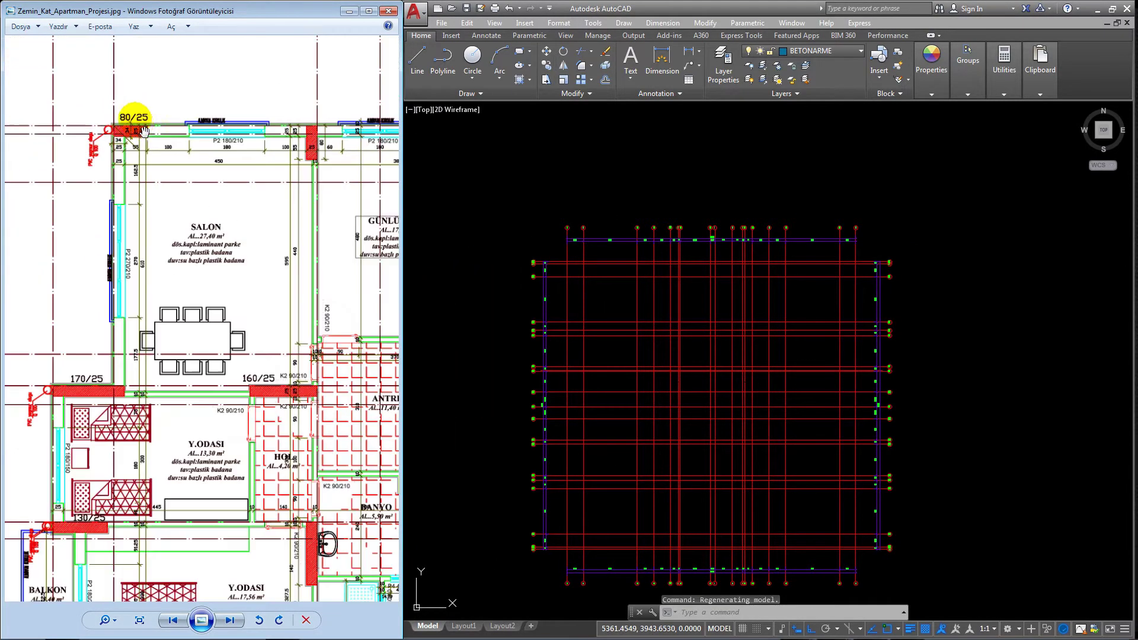
scroll(152, 173, "up", 1)
scroll(170, 160, "up", 1)
scroll(182, 240, "up", 1)
scroll(178, 237, "down", 1)
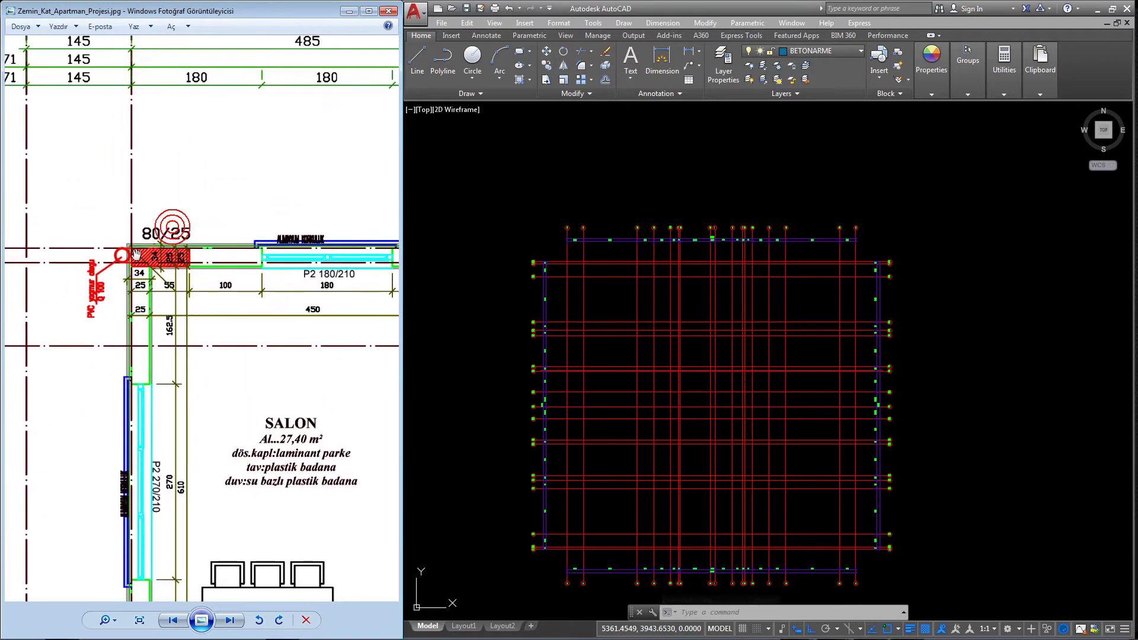
scroll(273, 204, "down", 1)
scroll(274, 249, "up", 2)
scroll(272, 248, "up", 1)
scroll(271, 248, "down", 1)
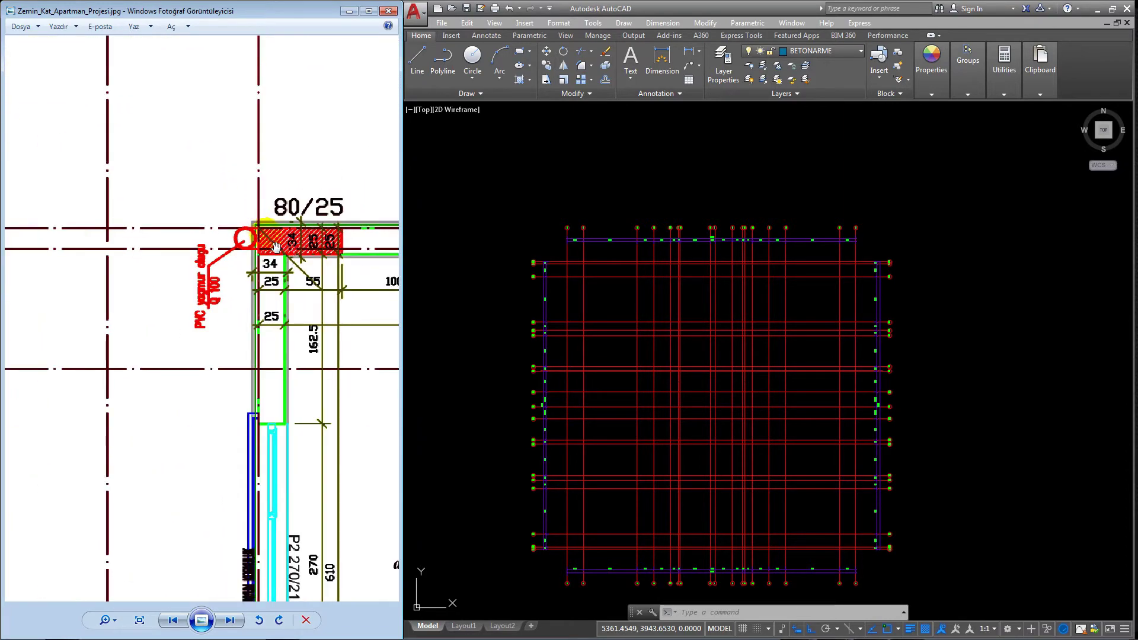
scroll(119, 285, "up", 1)
scroll(31, 325, "up", 1)
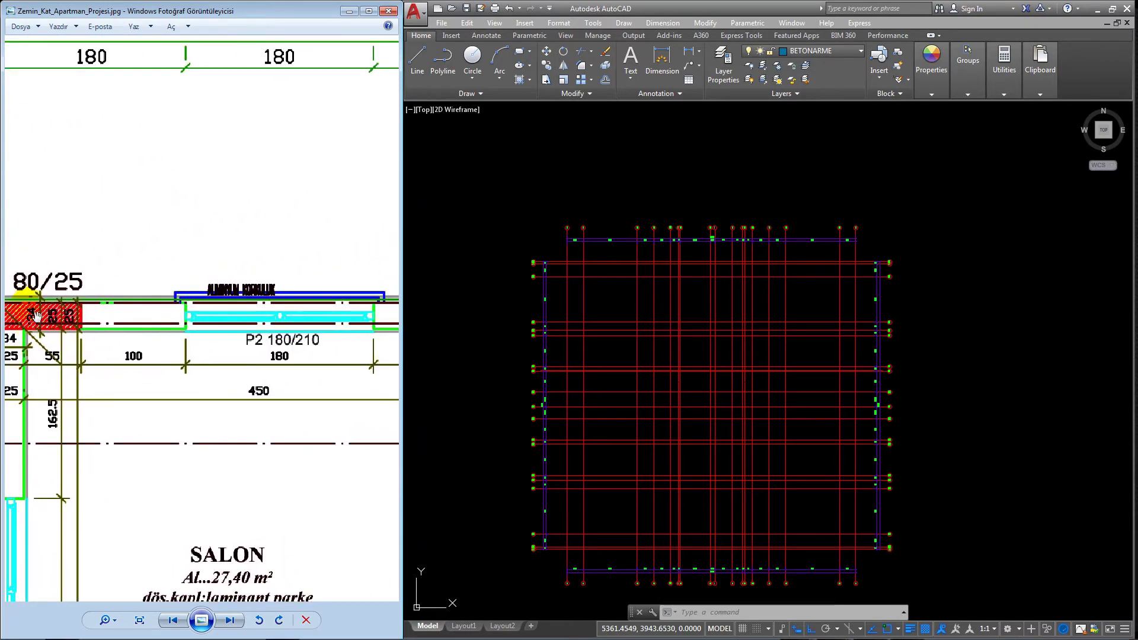
scroll(158, 292, "down", 1)
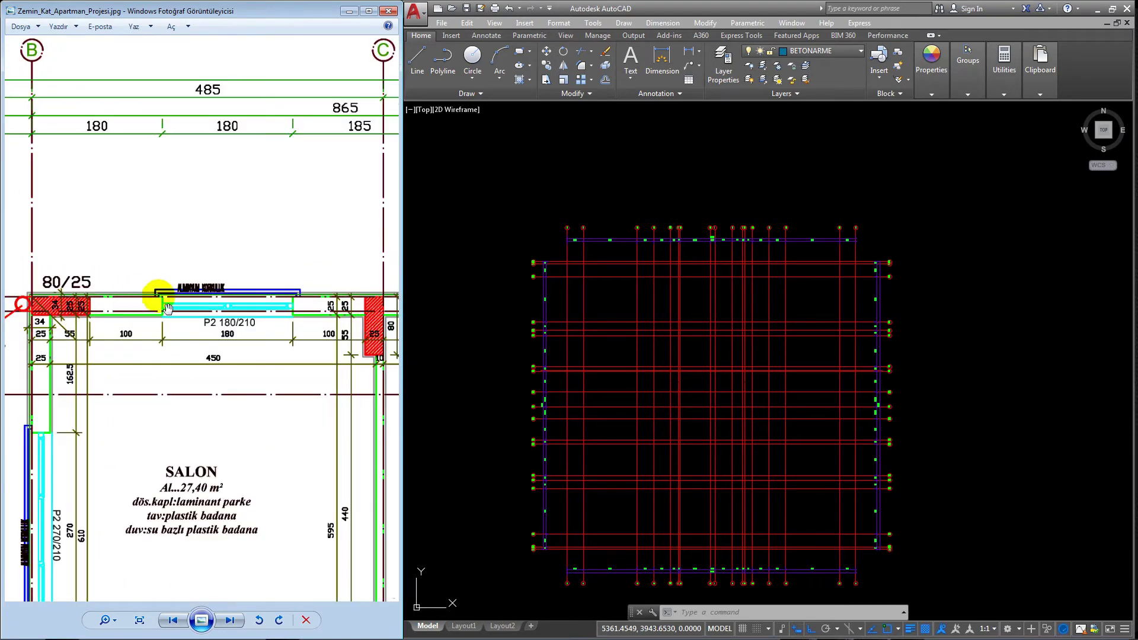
scroll(249, 320, "up", 1)
scroll(280, 291, "up", 1)
scroll(281, 291, "down", 1)
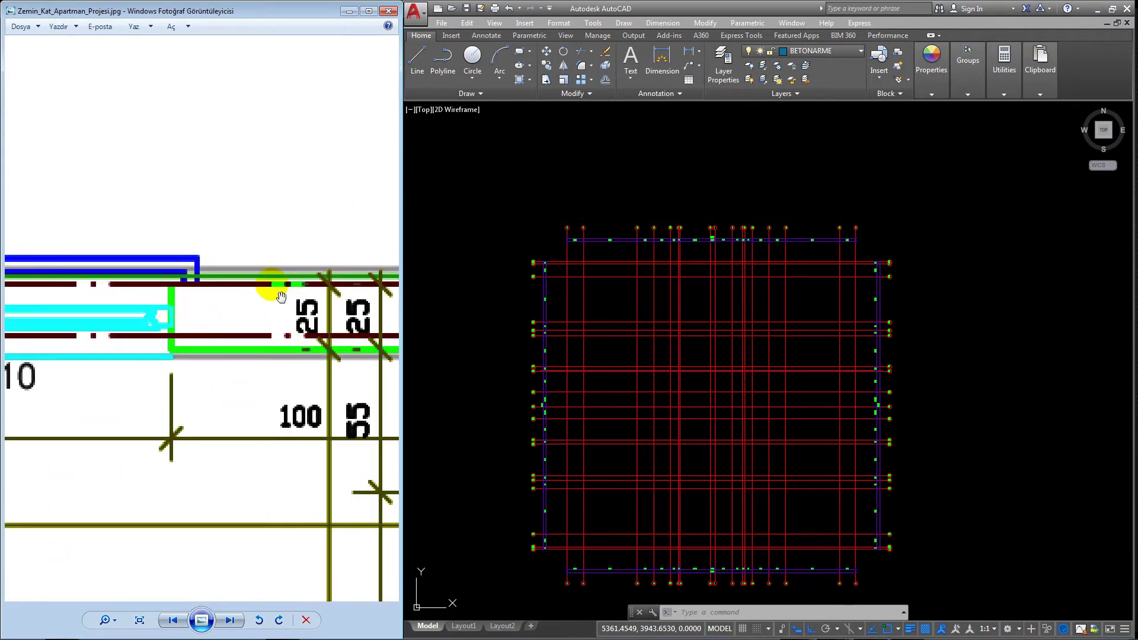
scroll(279, 287, "down", 1)
scroll(272, 282, "down", 1)
mouse_move(272, 282)
left_mouse_down()
mouse_move(133, 354)
mouse_move(89, 336)
left_mouse_up()
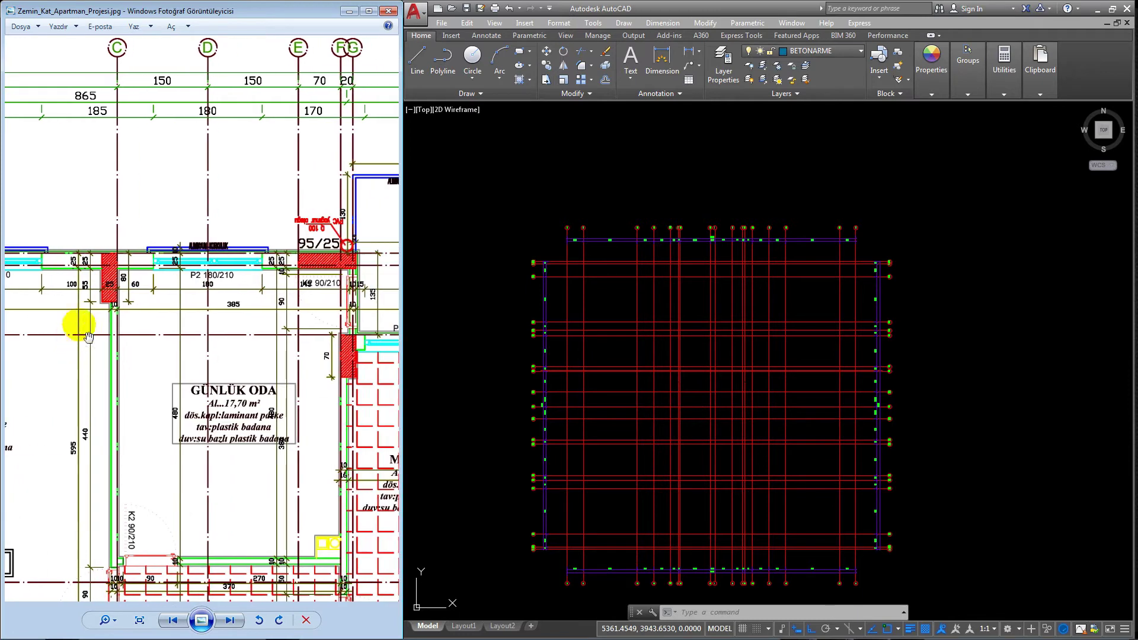
scroll(89, 255, "up", 2)
scroll(104, 258, "up", 1)
scroll(106, 266, "down", 1)
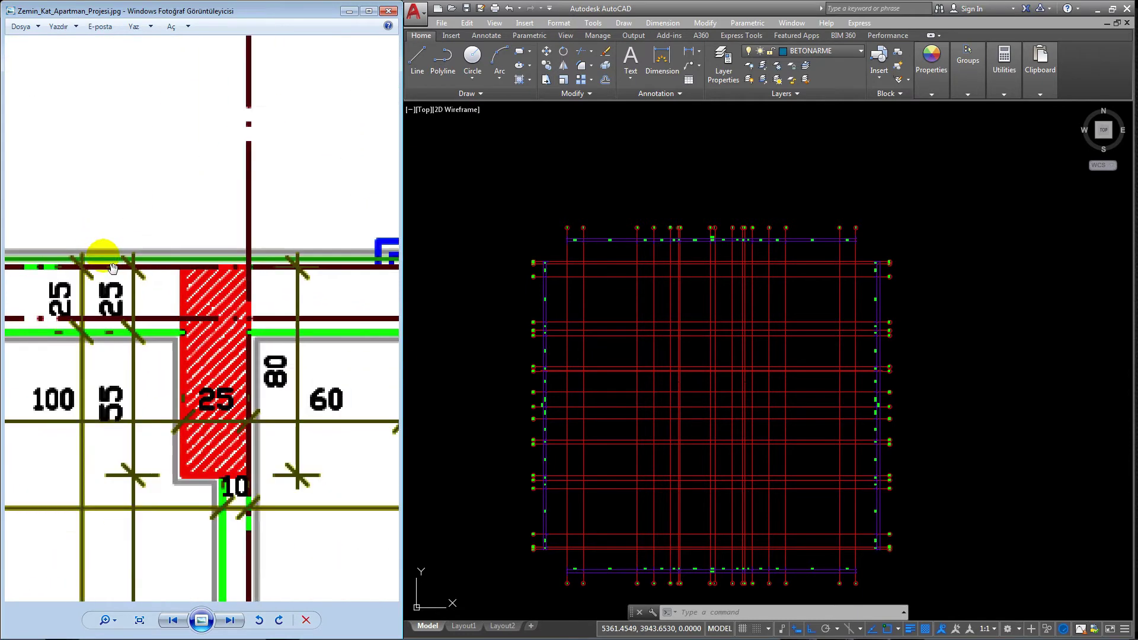
scroll(115, 270, "up", 1)
scroll(121, 270, "down", 2)
left_click_drag(121, 255, 178, 284)
scroll(172, 287, "up", 2)
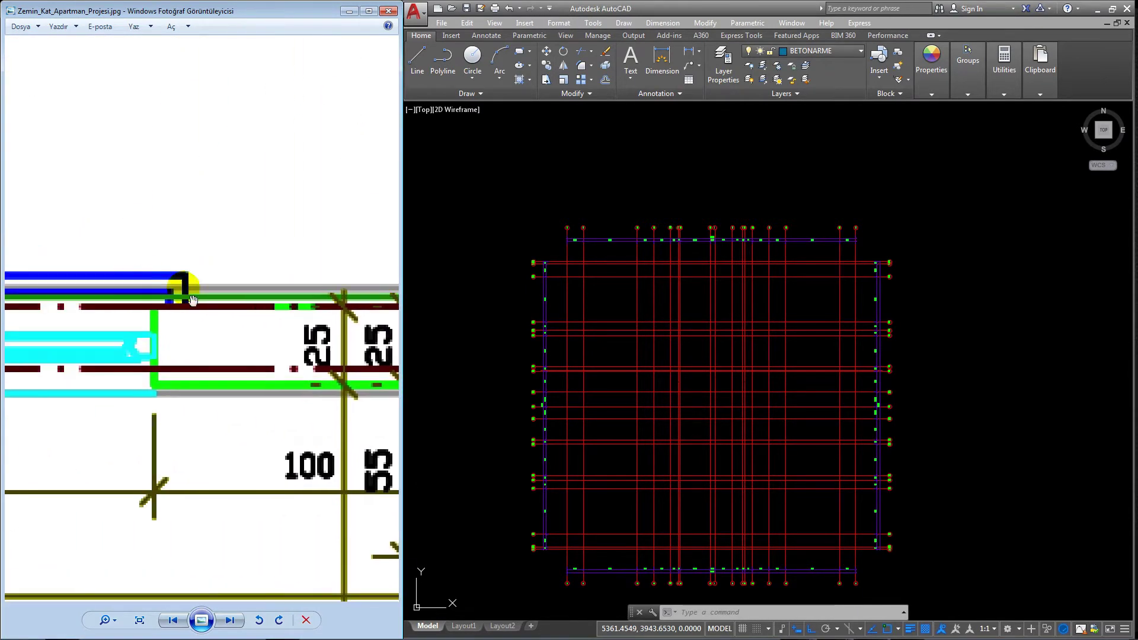
scroll(306, 328, "up", 2)
scroll(307, 328, "down", 2)
scroll(140, 297, "down", 1)
scroll(127, 293, "down", 1)
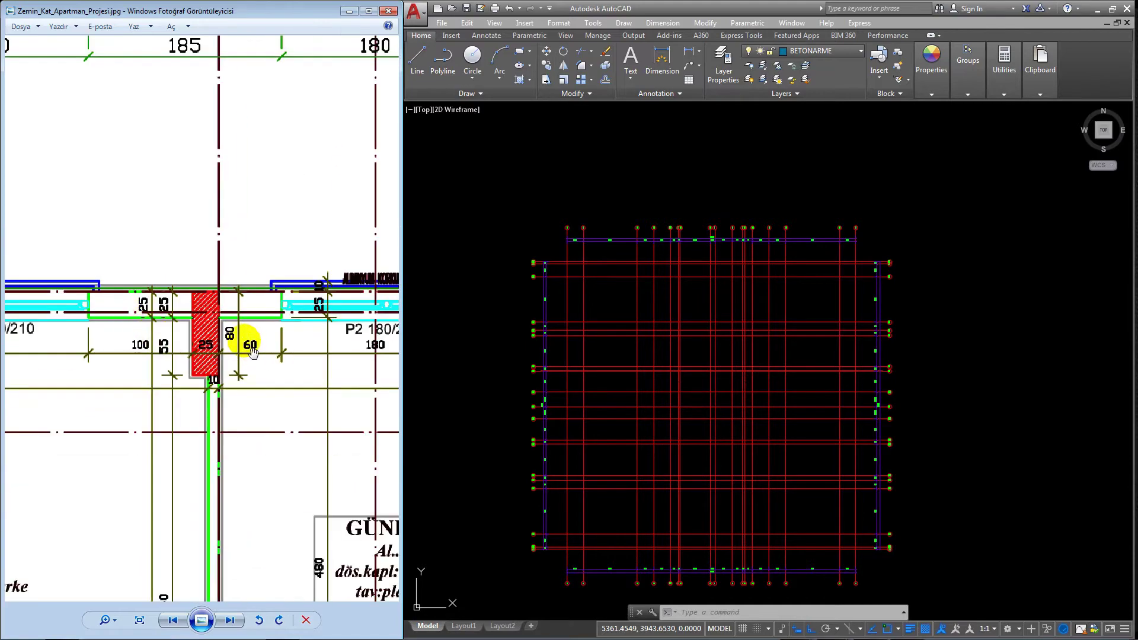
scroll(173, 290, "down", 1)
mouse_move(174, 289)
left_mouse_down()
mouse_move(129, 287)
mouse_move(261, 254)
mouse_move(251, 296)
mouse_move(165, 333)
left_mouse_up()
- Enlarge the reference onto the top-left 80/25 corner column with its 34, 25, 55 dimensions
scroll(241, 254, "up", 2)
scroll(290, 277, "up", 2)
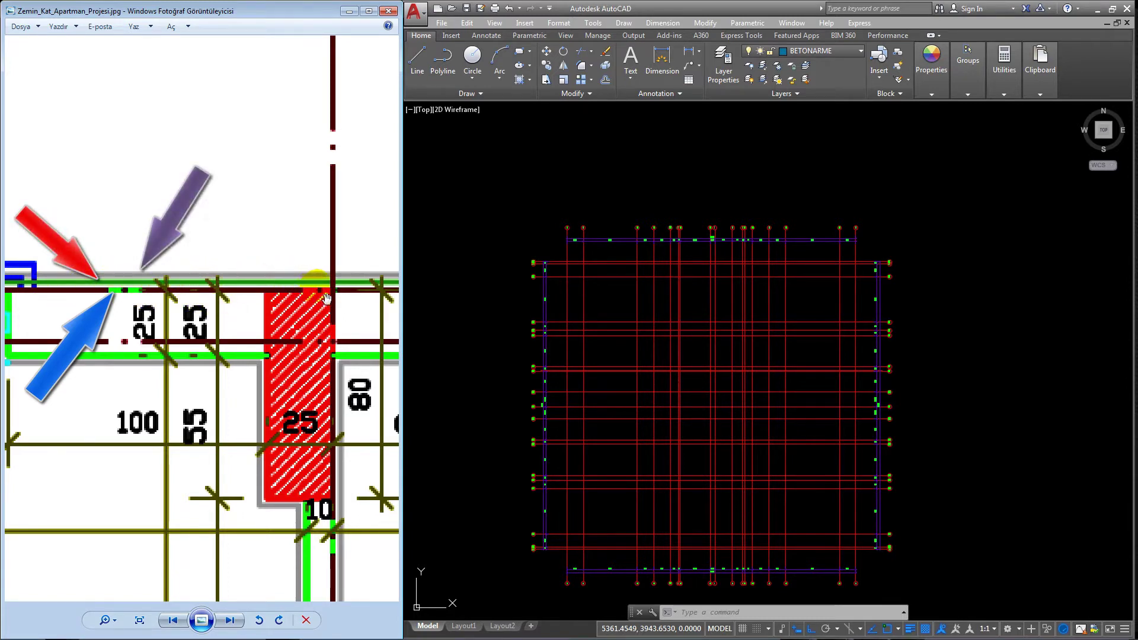
scroll(289, 282, "down", 3)
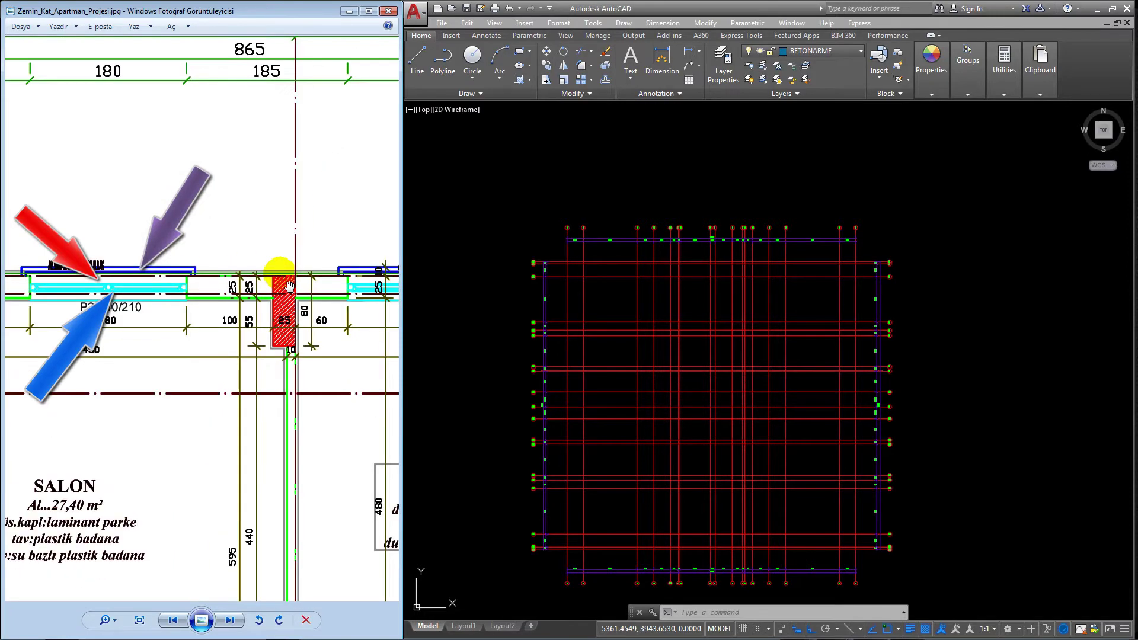
scroll(281, 261, "down", 3)
scroll(128, 388, "up", 2)
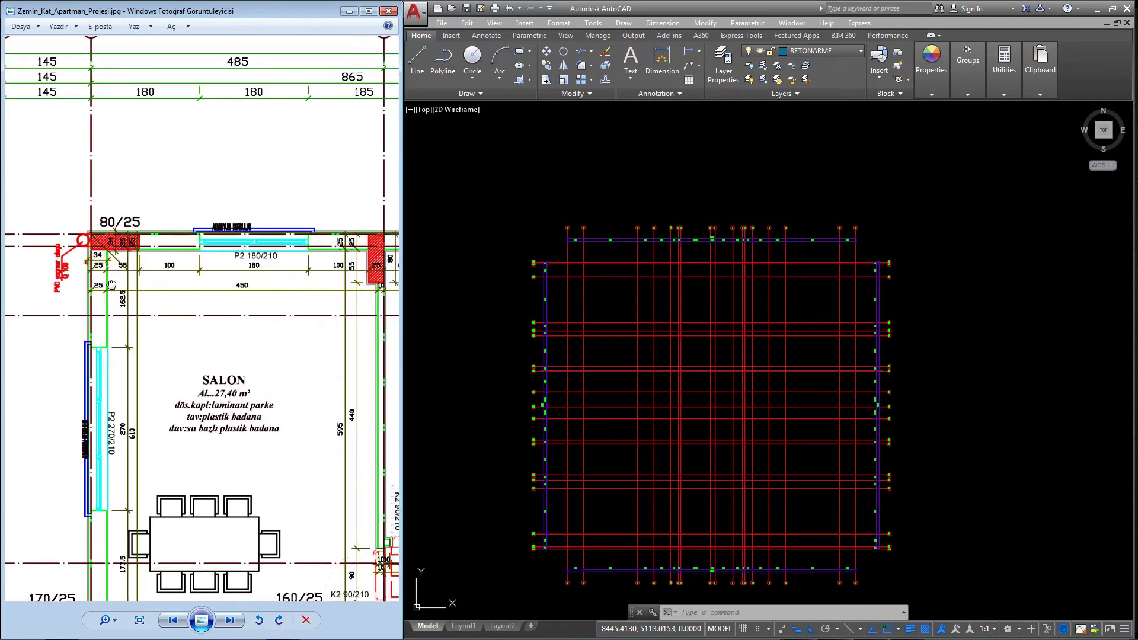
scroll(131, 391, "up", 2)
scroll(132, 393, "up", 1)
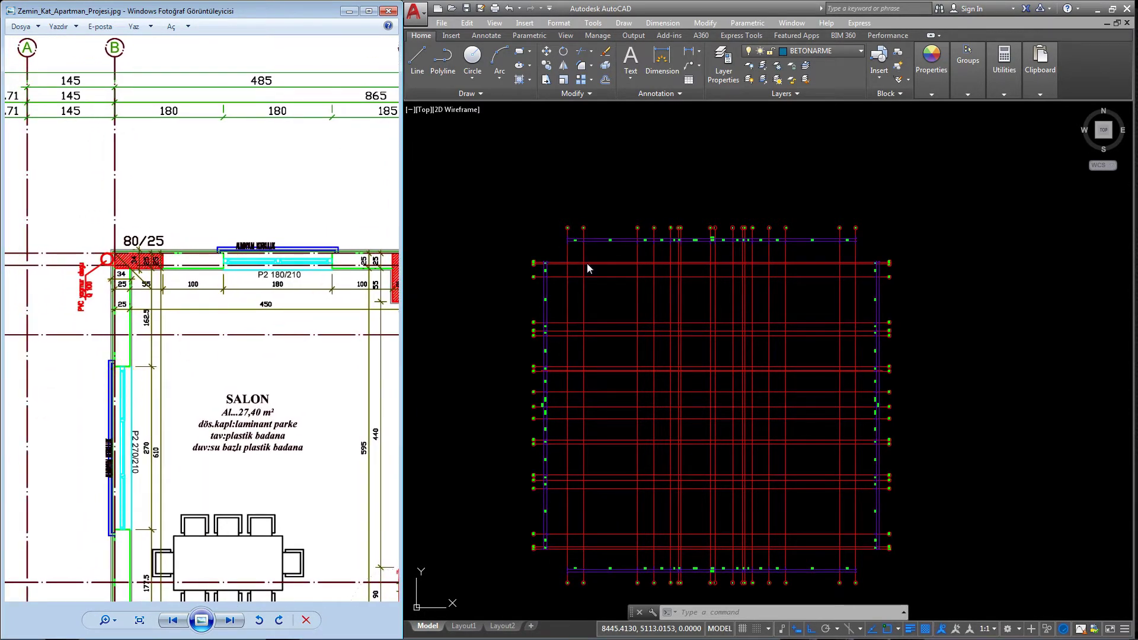
middle_click_drag(611, 216, 655, 172)
scroll(191, 256, "up", 2)
scroll(191, 257, "up", 2)
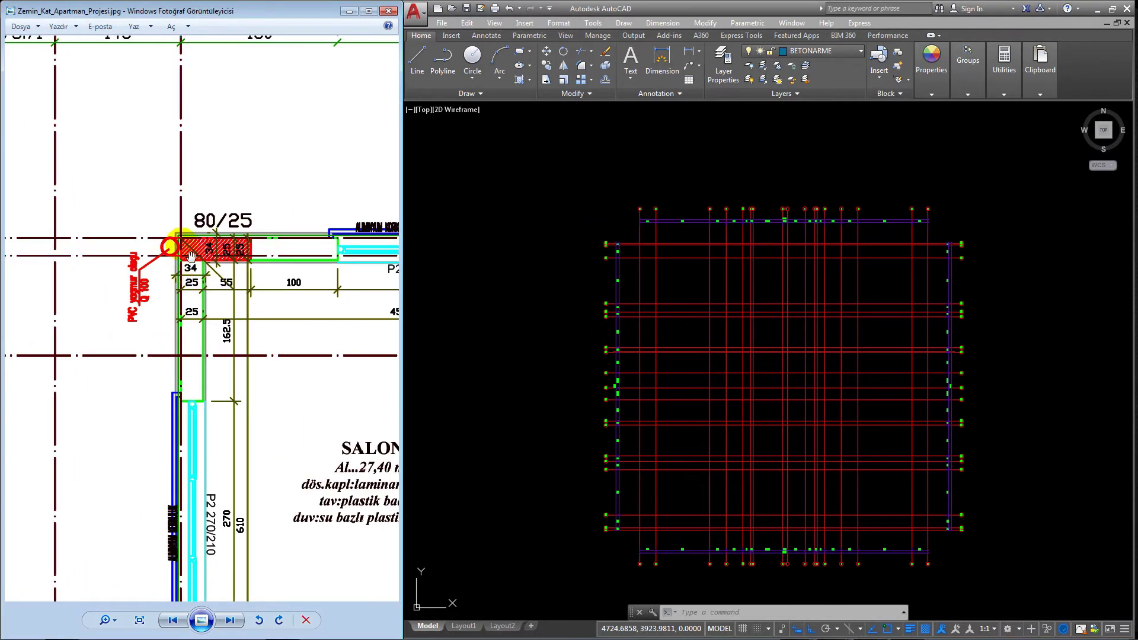
scroll(191, 256, "down", 3)
scroll(175, 238, "up", 1)
scroll(154, 237, "up", 1)
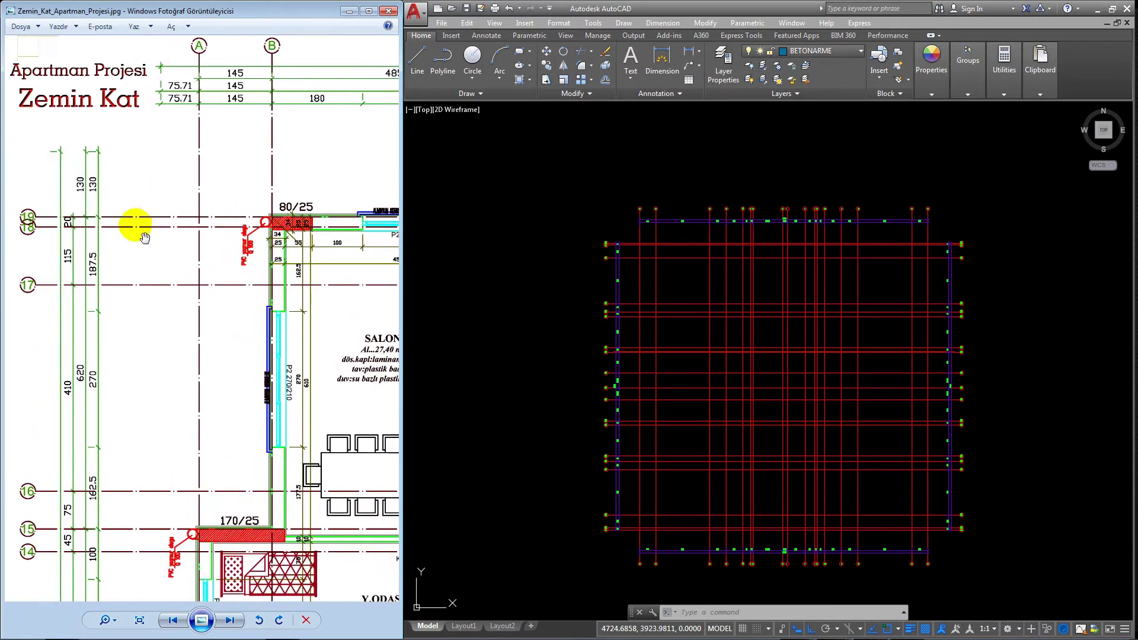
scroll(267, 215, "up", 1)
scroll(255, 237, "up", 1)
scroll(249, 255, "up", 1)
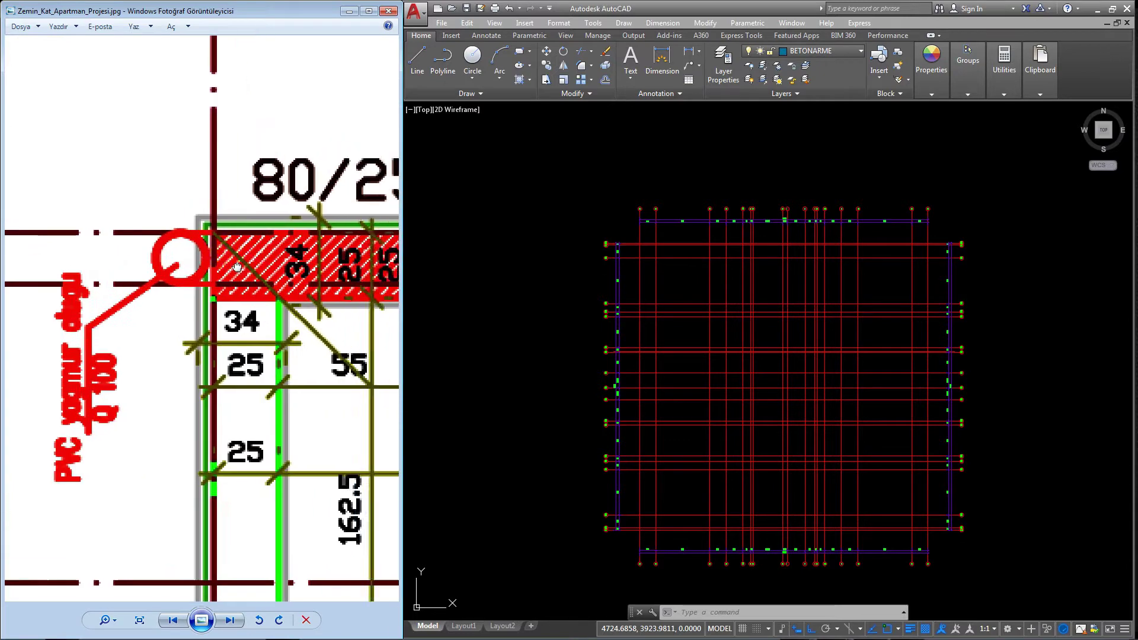
scroll(242, 271, "up", 1)
left_click_drag(241, 271, 181, 272)
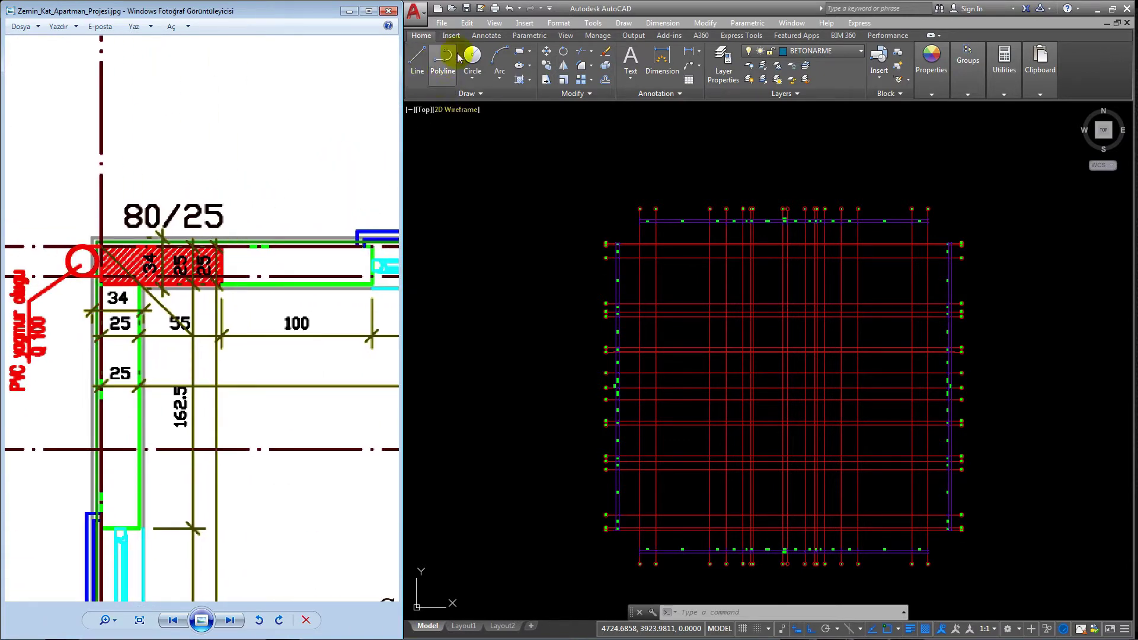
- Make DUVAR the current layer and start a wall polyline
left_click(818, 55)
left_click(817, 52)
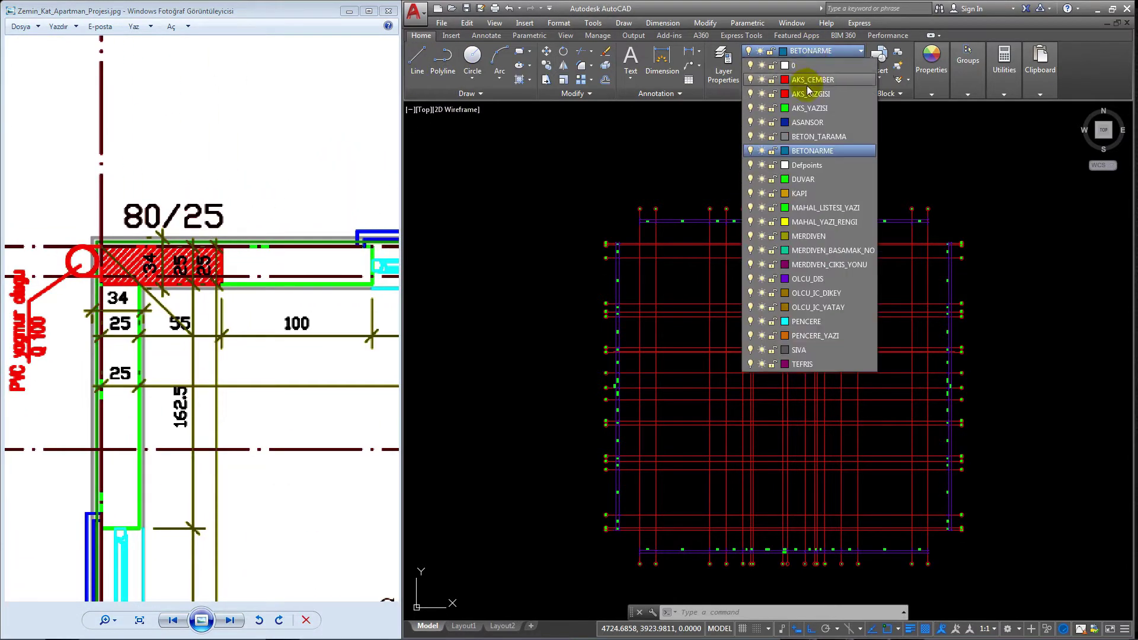
left_click(817, 179)
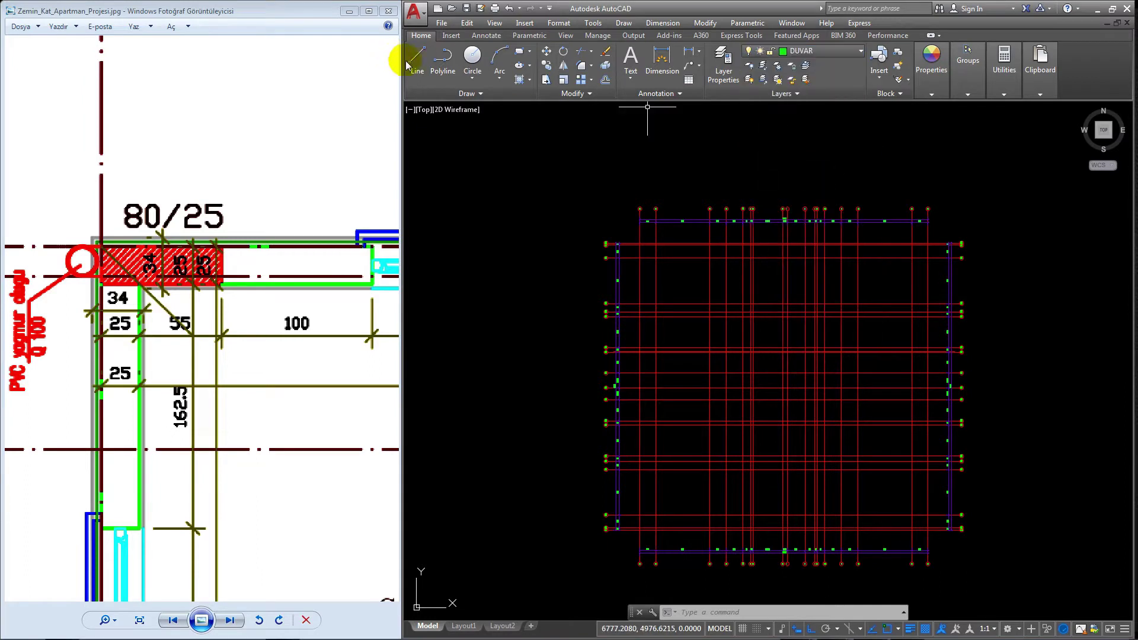
left_click(443, 59)
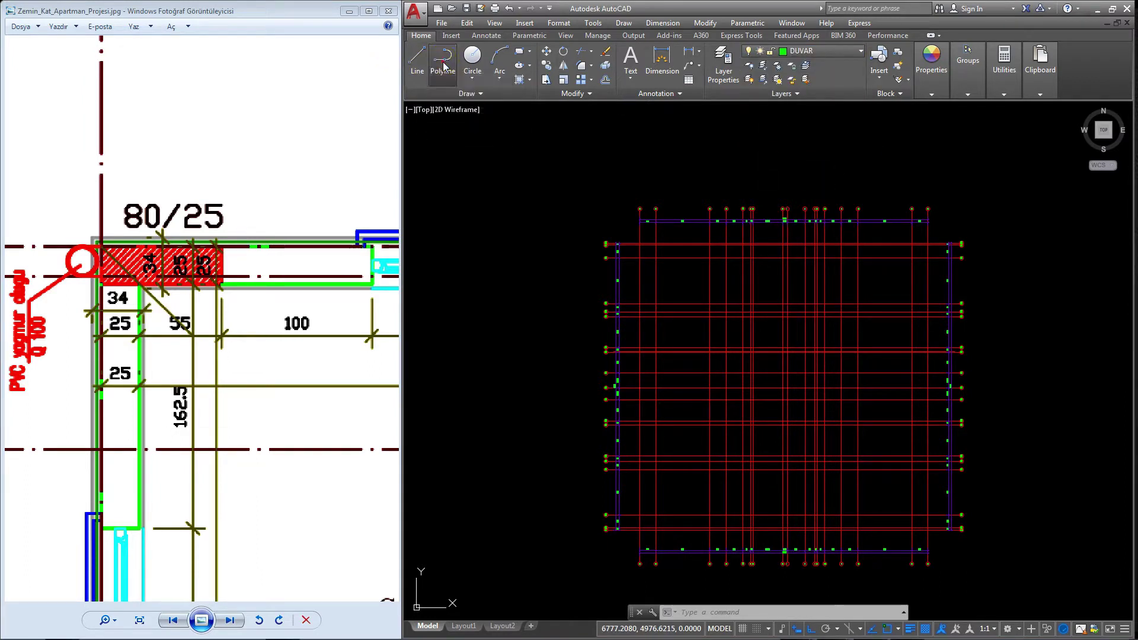
- Pan the reference past GÜNLÜK ODA, BALKON and MUTFAK and zoom onto the 95/25 column near axes F–G
scroll(332, 261, "down", 3)
mouse_move(294, 264)
left_mouse_down()
mouse_move(377, 279)
mouse_move(65, 300)
left_mouse_up()
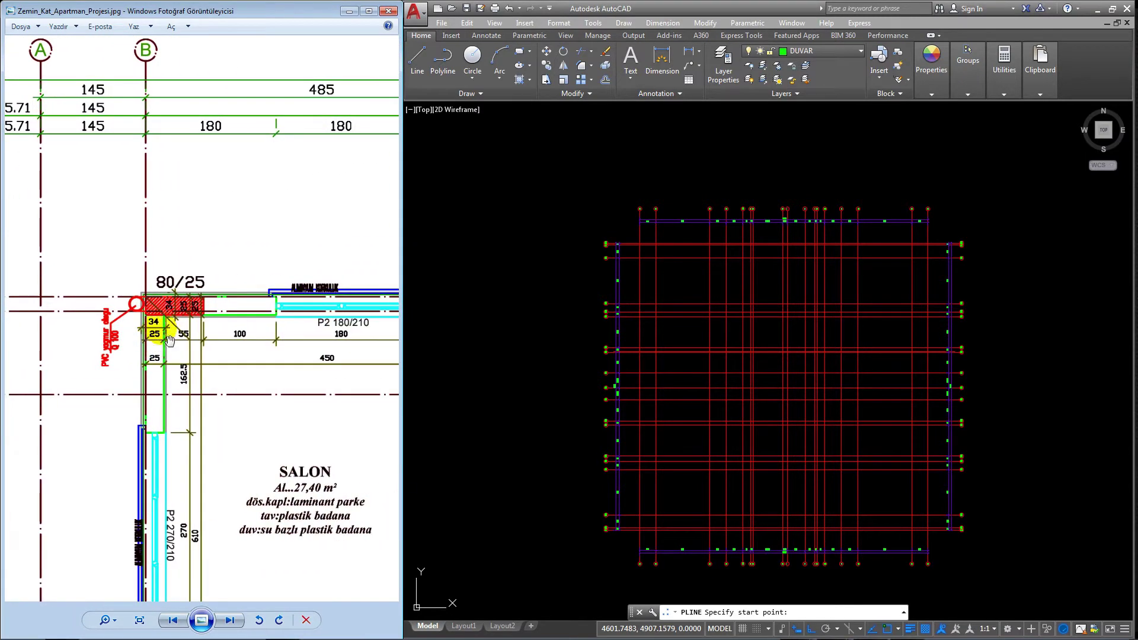
mouse_move(261, 306)
left_mouse_down()
mouse_move(65, 327)
mouse_move(89, 315)
left_mouse_up()
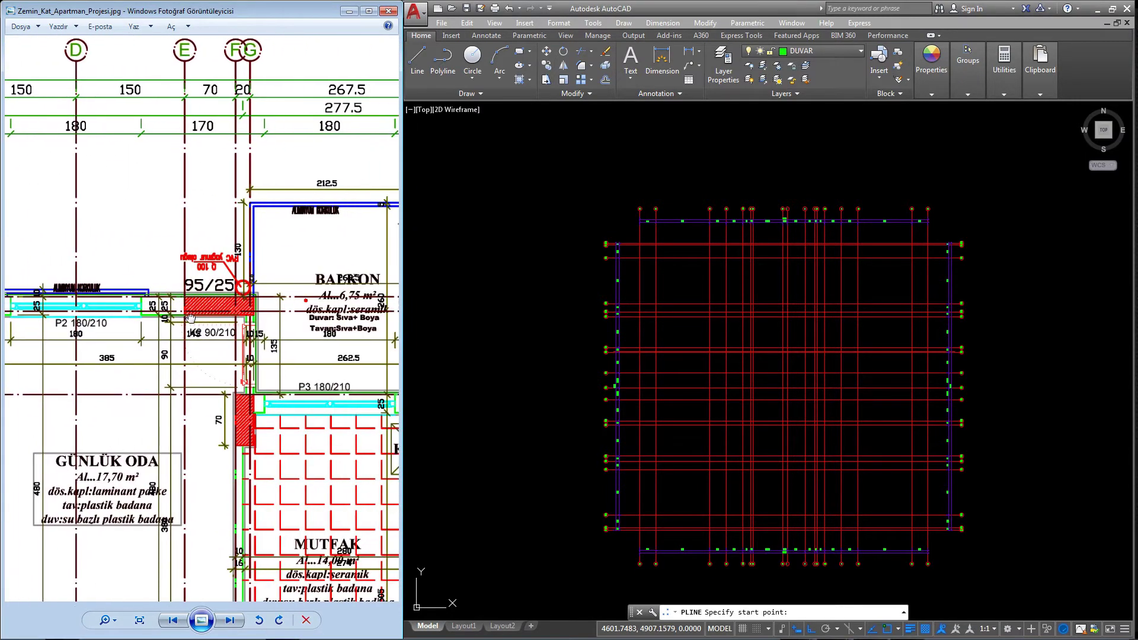
scroll(248, 296, "up", 3)
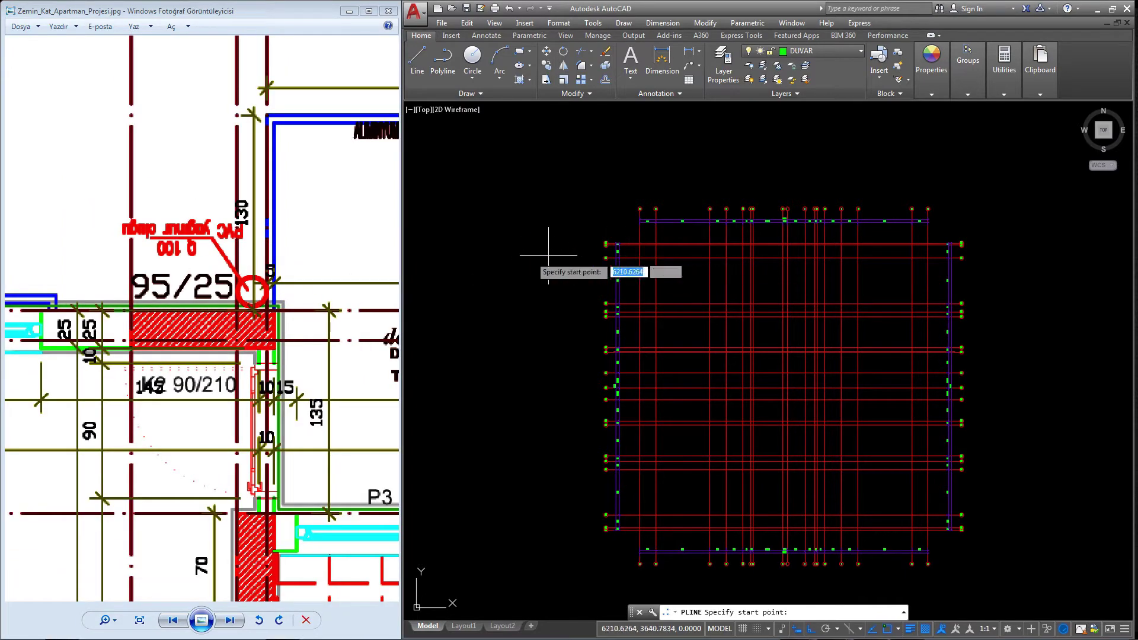
mouse_move(279, 306)
left_mouse_down()
mouse_move(274, 474)
mouse_move(303, 225)
left_mouse_up()
scroll(273, 475, "up", 1)
scroll(281, 285, "up", 1)
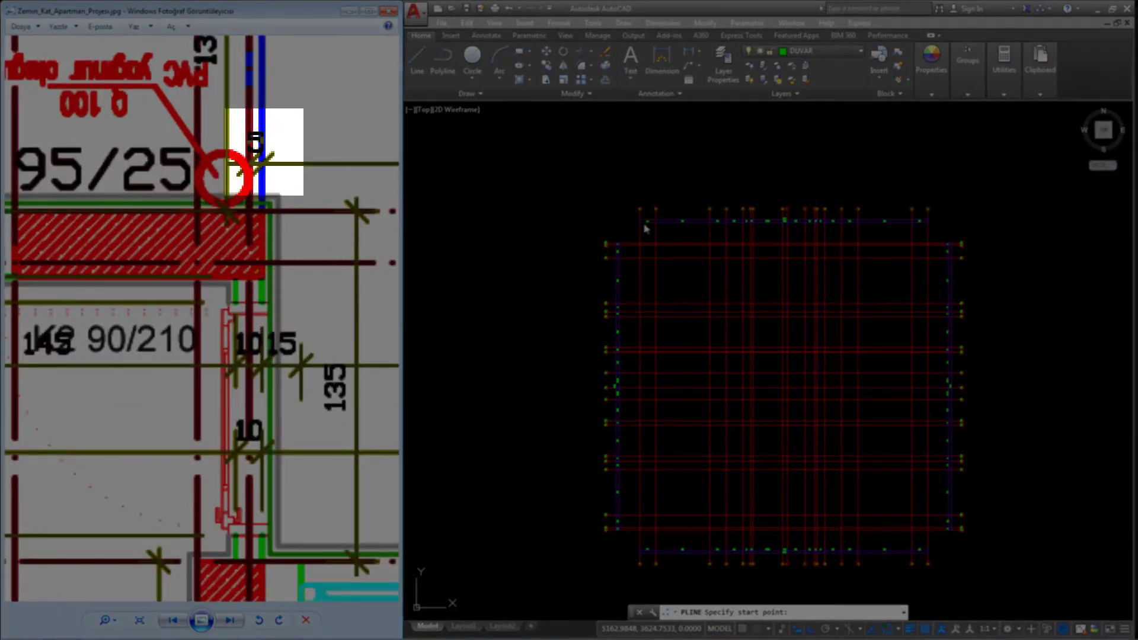
- Zoom to the upper wall corner and grid bubbles, then cancel the unfinished polyline
scroll(510, 255, "up", 4)
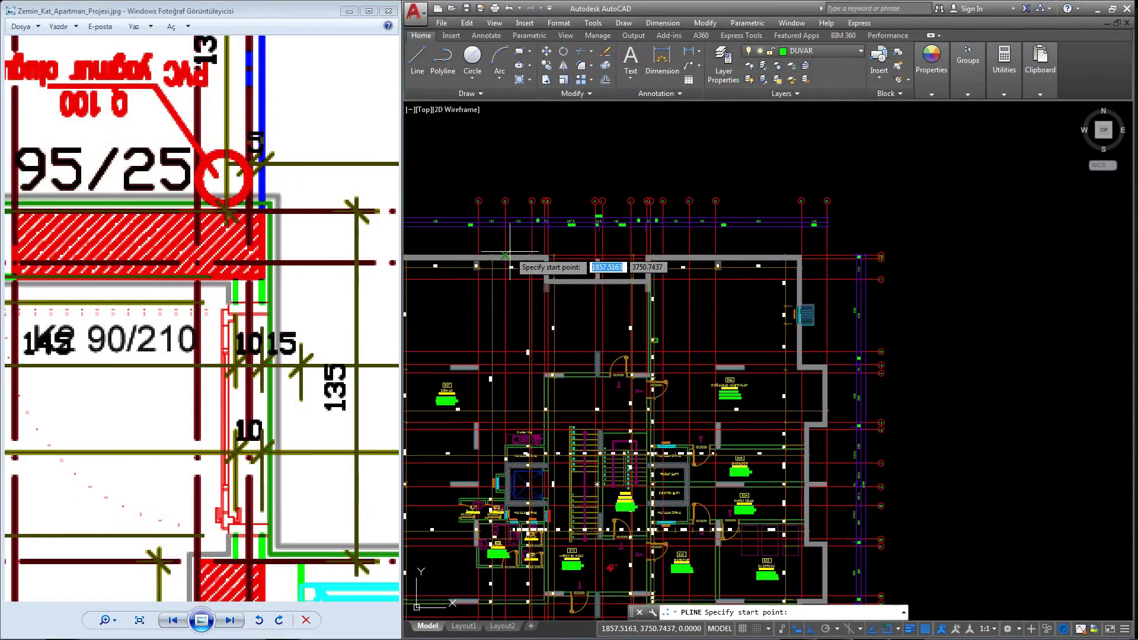
scroll(510, 255, "up", 3)
scroll(510, 255, "up", 3)
scroll(507, 246, "up", 2)
mouse_move(502, 239)
middle_mouse_down()
mouse_move(520, 283)
mouse_move(521, 346)
middle_mouse_up()
middle_click_drag(529, 250, 531, 300)
key("Escape")
- Measure the wall-corner offset with DIMLINEAR, confirming a 5 gap, then cancel it
left_click(690, 53)
scroll(521, 356, "up", 3)
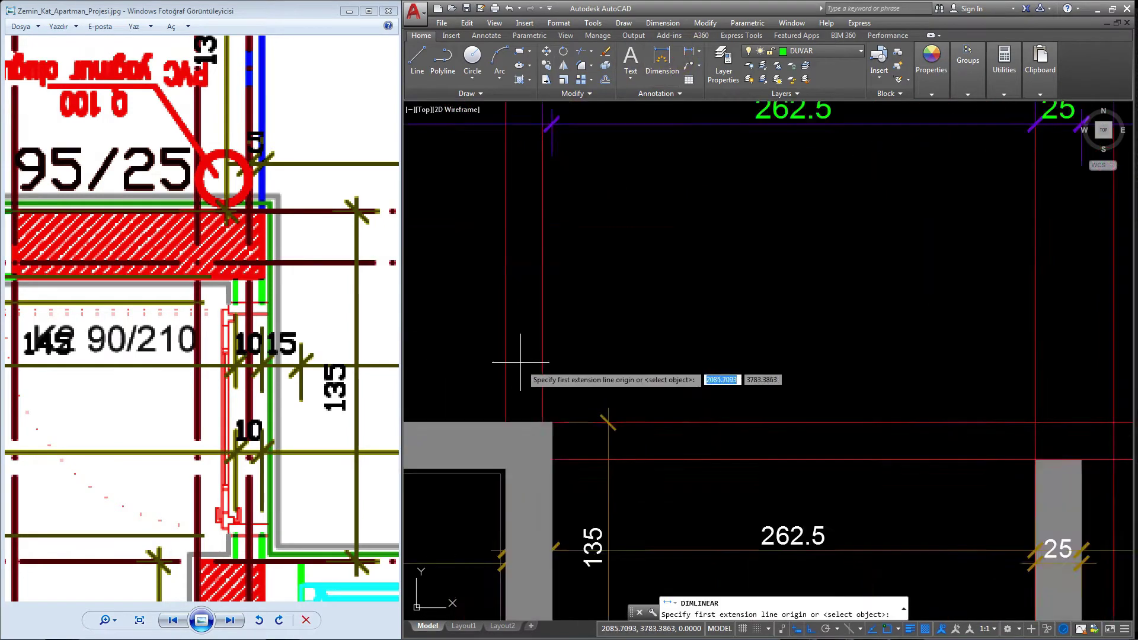
scroll(587, 468, "up", 2)
left_click(563, 475)
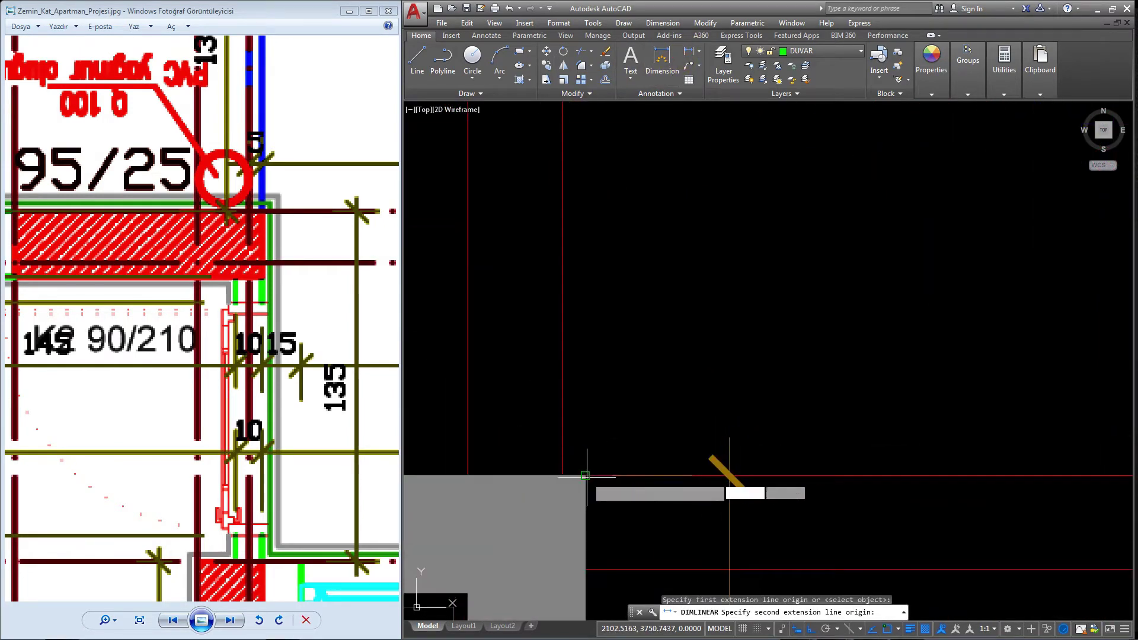
left_click(586, 475)
key("Escape")
- Pan to grid axes A–G and rows 15–19 beside the reference's balcony and kitchen area
scroll(590, 398, "down", 4)
scroll(589, 399, "down", 3)
mouse_move(866, 372)
middle_mouse_down()
mouse_move(846, 322)
mouse_move(661, 323)
middle_mouse_up()
scroll(660, 322, "up", 4)
scroll(315, 292, "down", 3)
mouse_move(315, 291)
left_mouse_down()
mouse_move(209, 255)
mouse_move(178, 285)
left_mouse_up()
left_click_drag(254, 374, 159, 325)
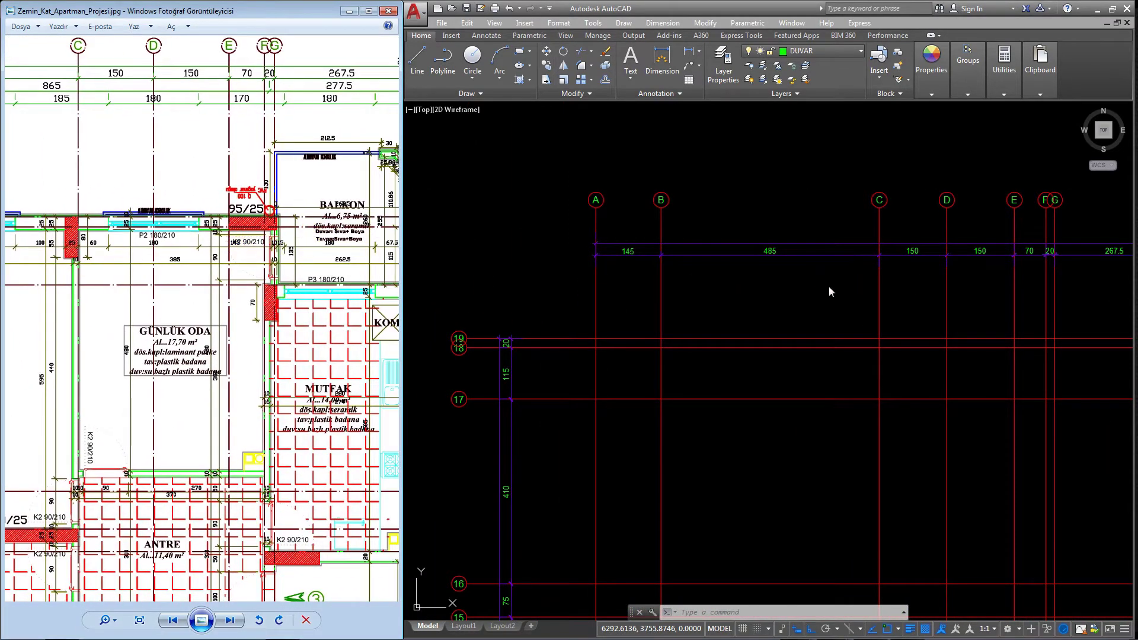
- Start a green DUVAR wall line at grid point B/19 and draw a 5-unit segment
left_click(424, 70)
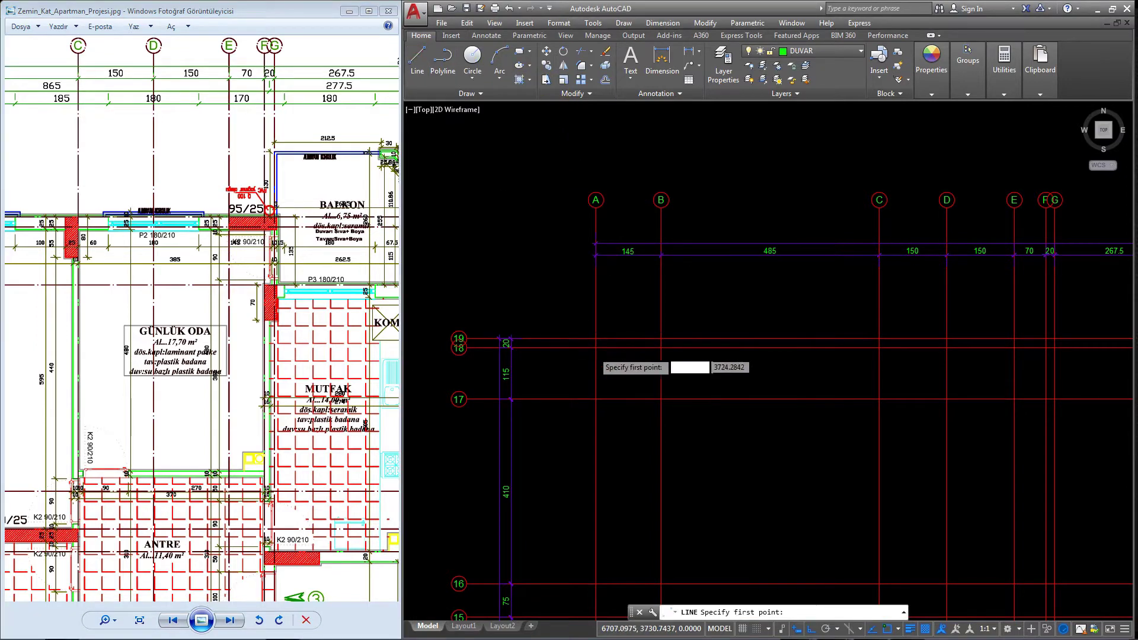
scroll(611, 356, "up", 3)
scroll(641, 332, "down", 3)
scroll(664, 332, "up", 2)
middle_click_drag(682, 345, 811, 351)
left_click(810, 351)
middle_click_drag(946, 339, 593, 331)
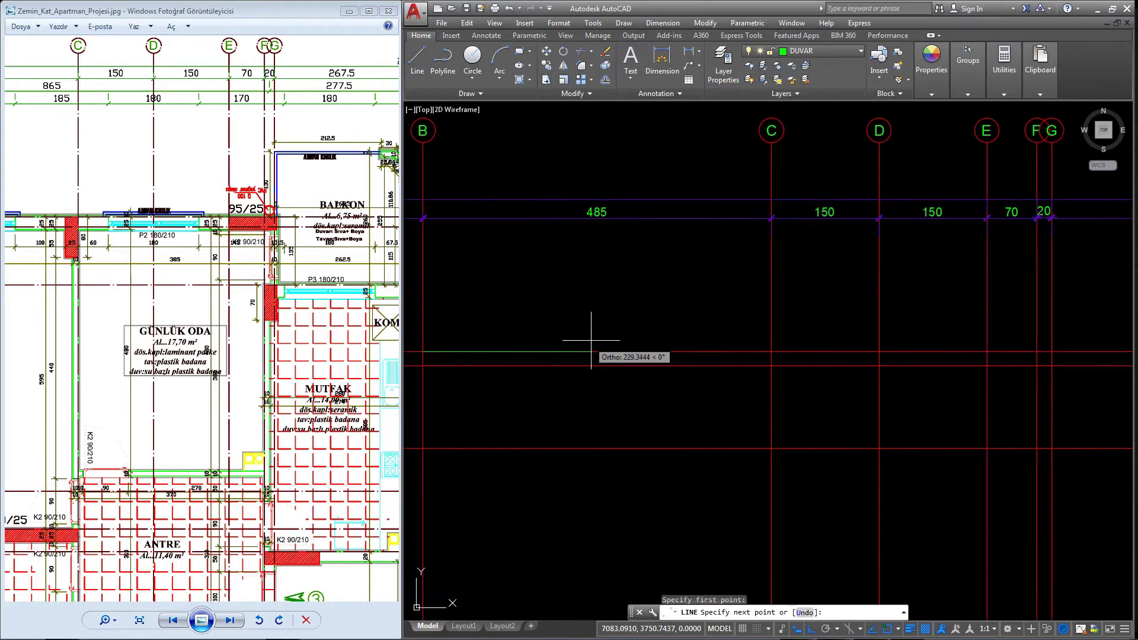
scroll(628, 330, "down", 2)
scroll(897, 339, "up", 2)
scroll(897, 342, "up", 2)
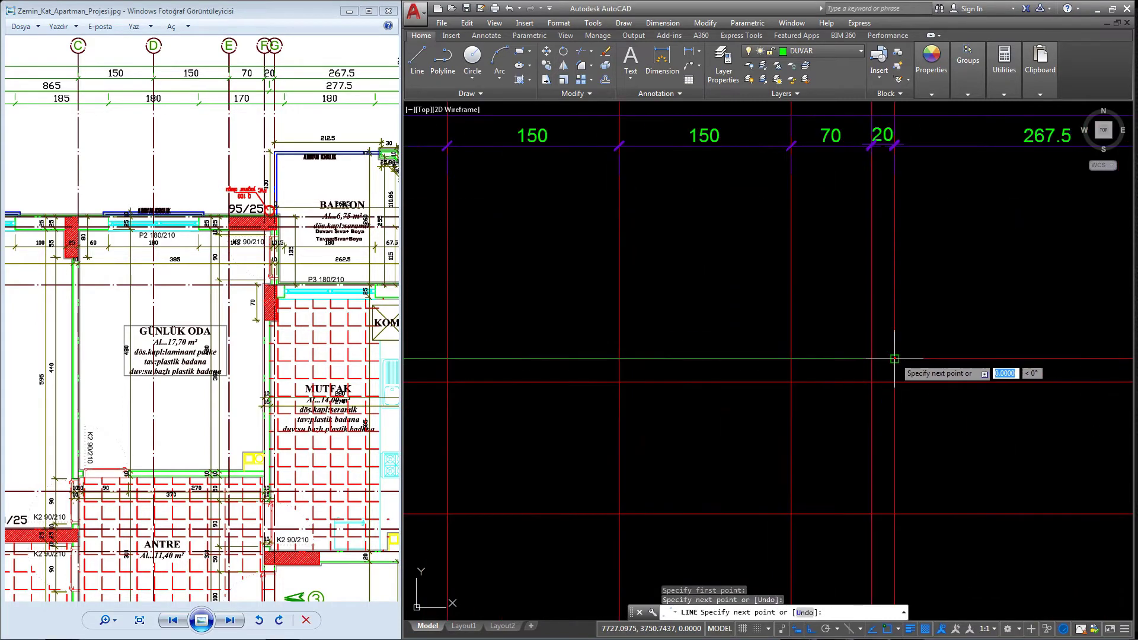
scroll(932, 354, "up", 2)
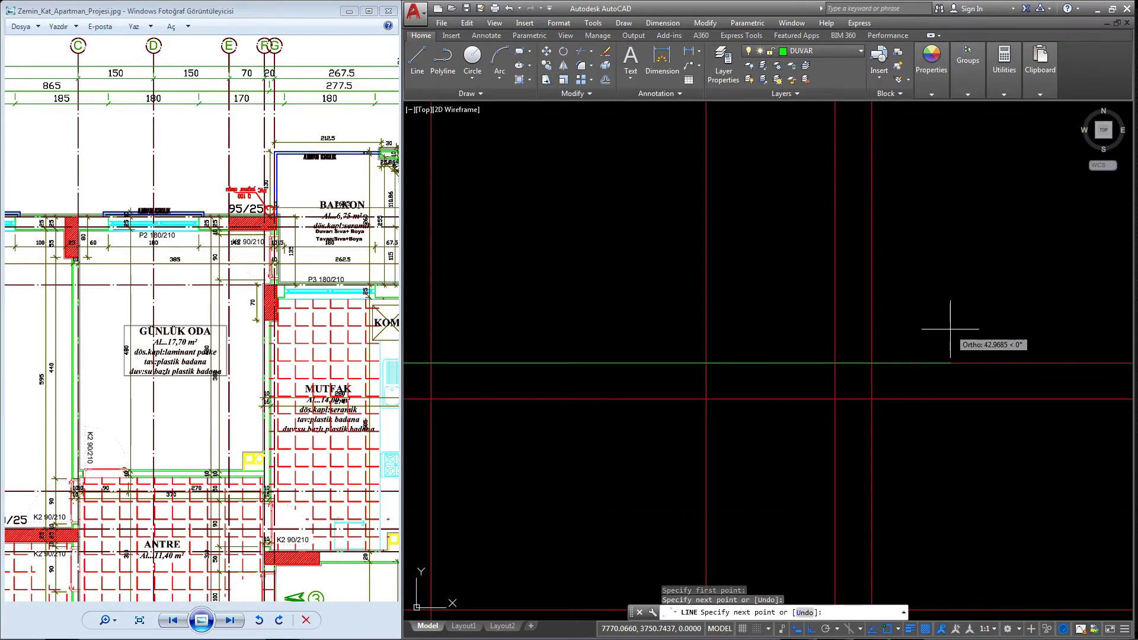
type("5")
key("Return")
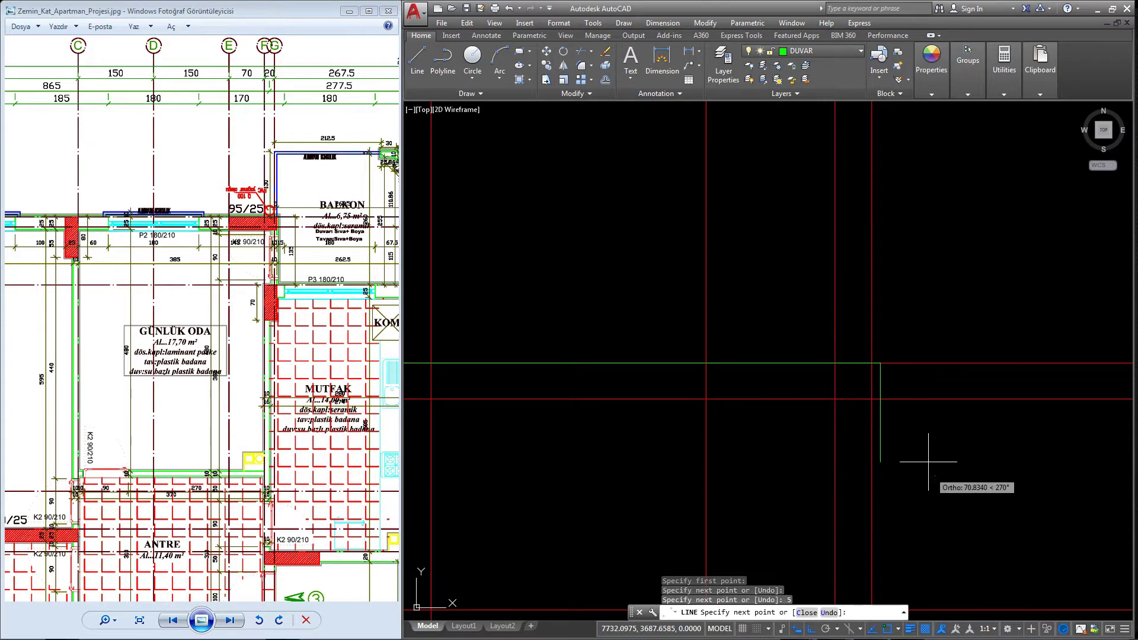
- Check the reference plan's balcony and window corner, then extend the wall down to the lower grid intersection
scroll(361, 279, "up", 2)
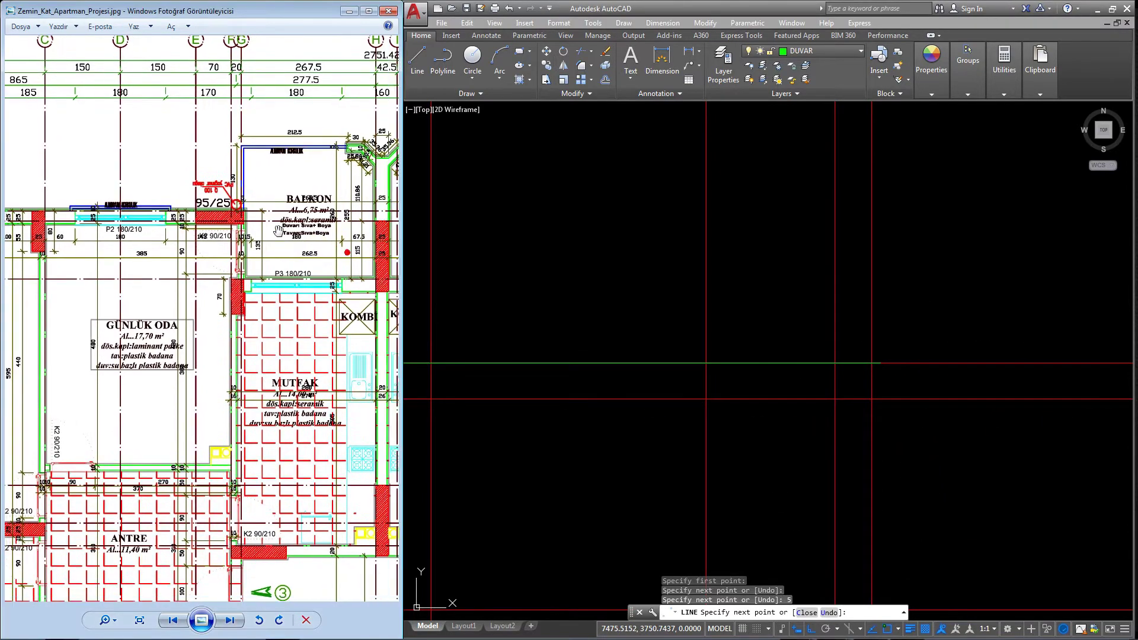
scroll(262, 245, "up", 2)
scroll(247, 274, "up", 1)
scroll(251, 339, "up", 1)
scroll(251, 339, "up", 2)
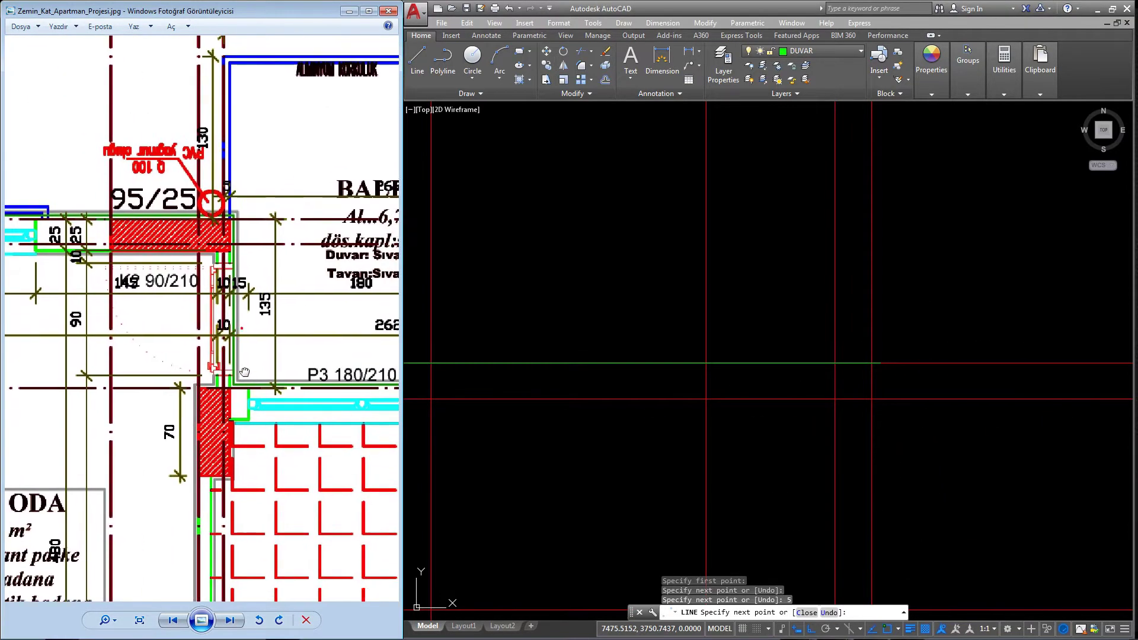
scroll(252, 440, "down", 2)
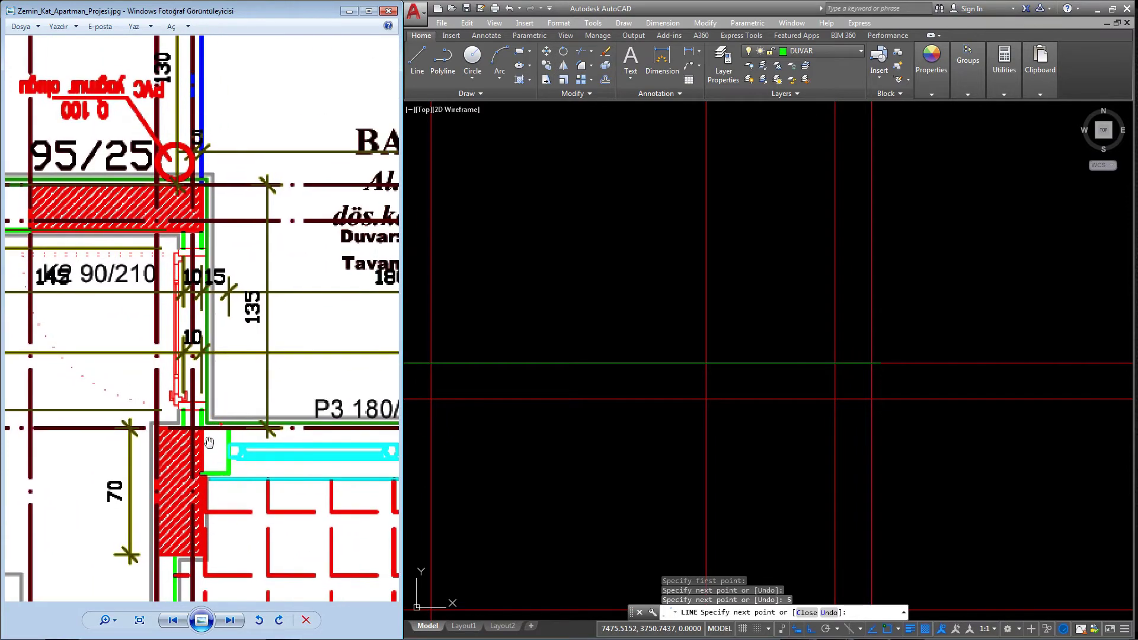
scroll(208, 444, "down", 2)
left_click_drag(159, 315, 116, 262)
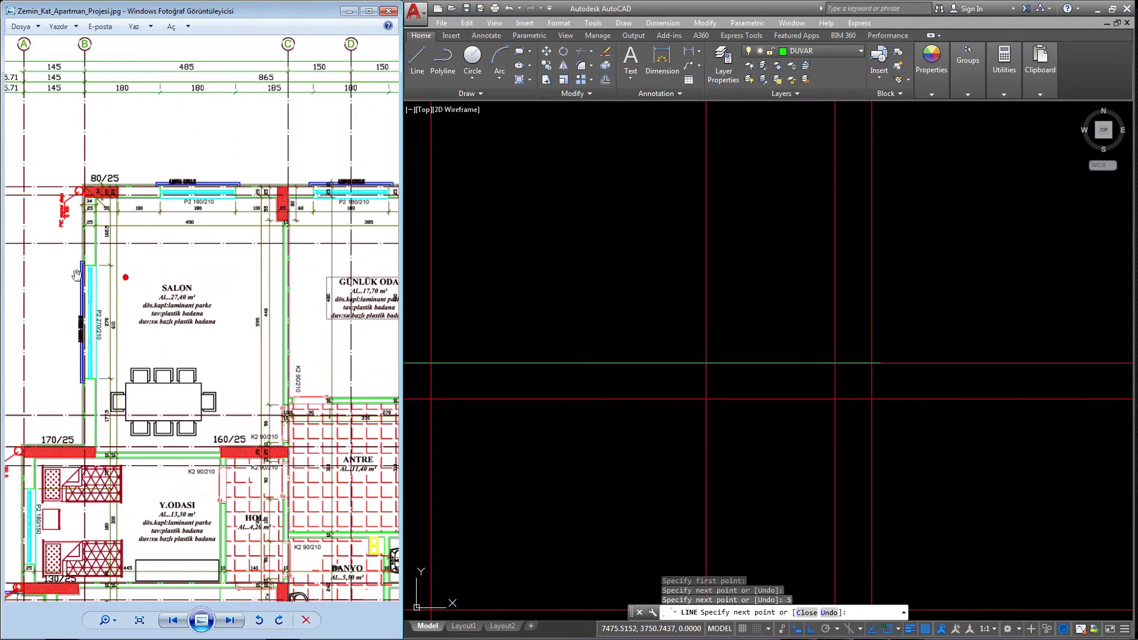
left_click_drag(214, 278, 24, 272)
left_click_drag(249, 267, 89, 261)
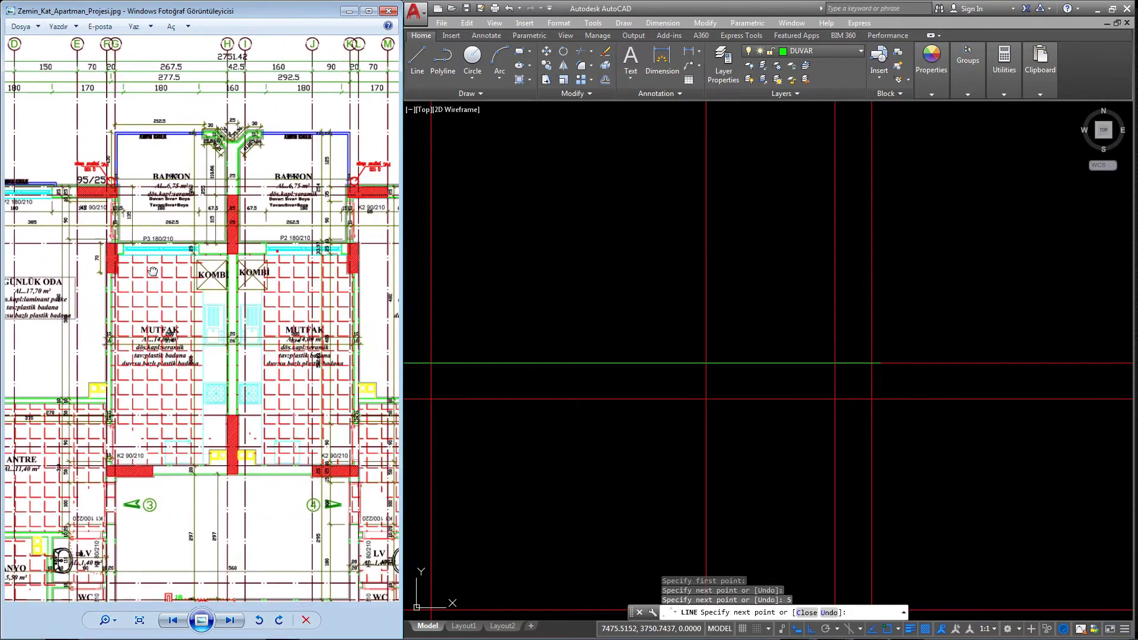
mouse_move(177, 255)
left_mouse_down()
mouse_move(252, 253)
mouse_move(119, 255)
left_mouse_up()
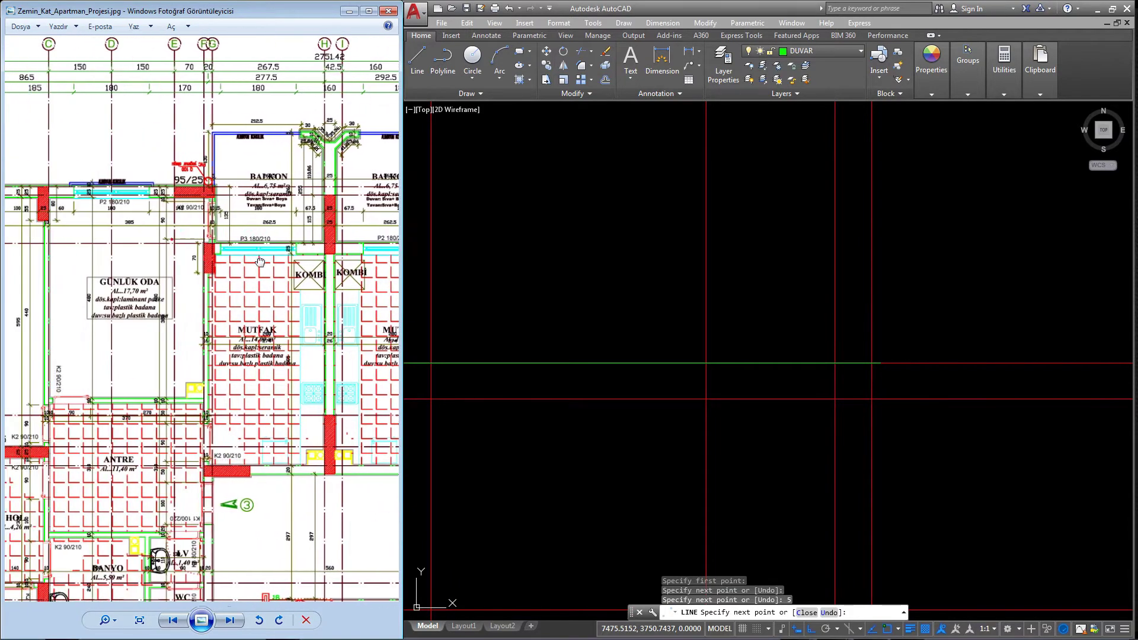
mouse_move(208, 249)
left_mouse_down()
mouse_move(330, 241)
mouse_move(273, 437)
left_mouse_up()
scroll(293, 238, "up", 3)
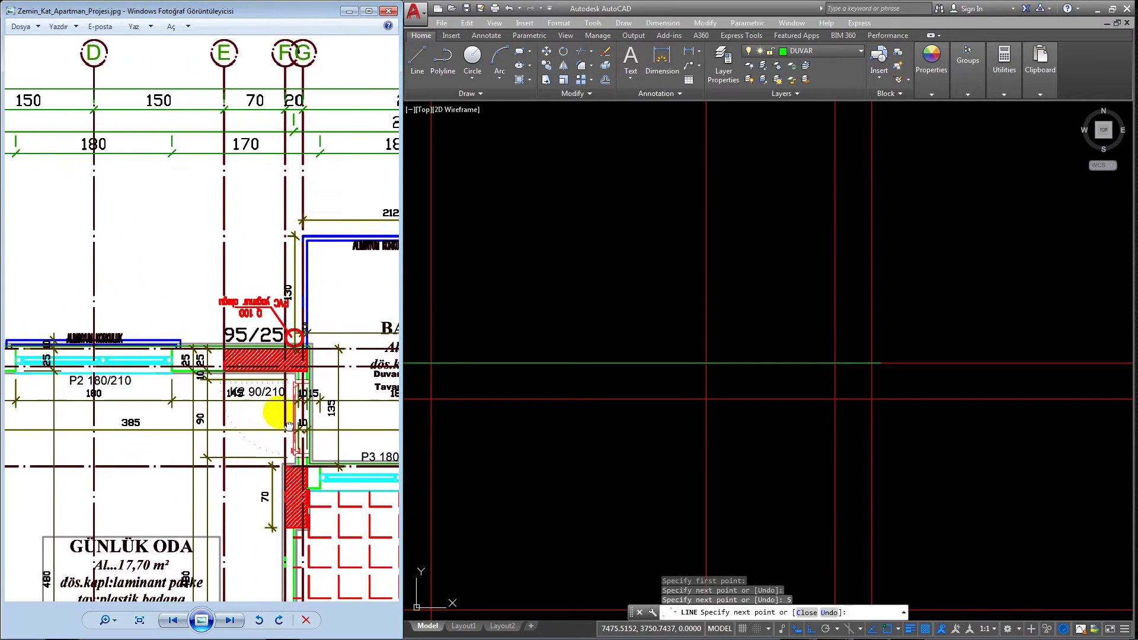
scroll(291, 358, "up", 2)
scroll(292, 358, "up", 1)
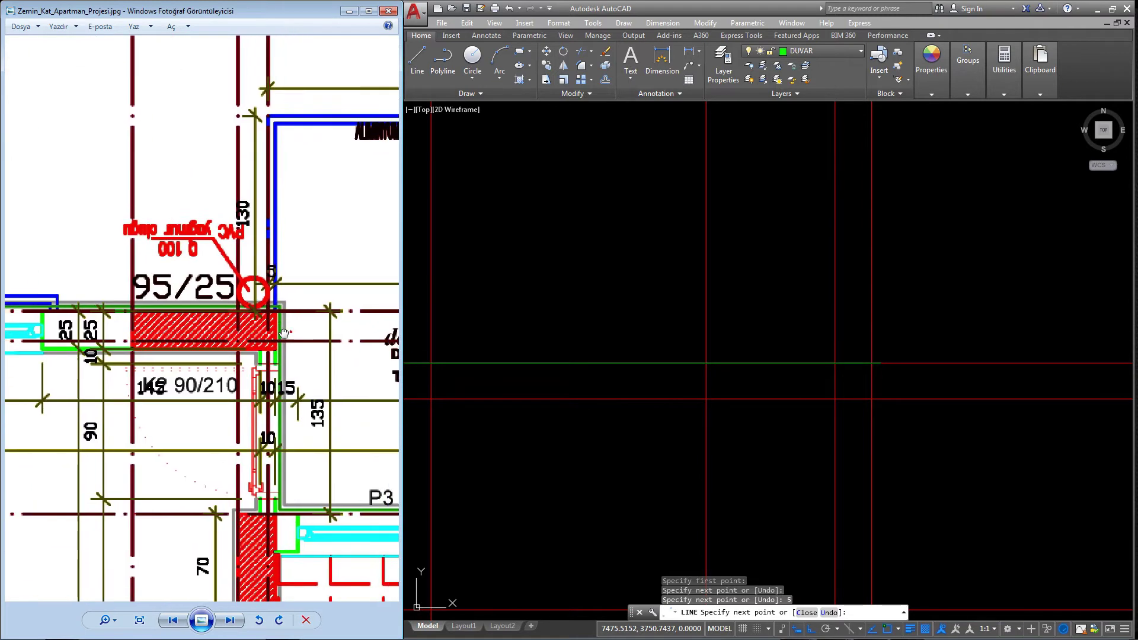
left_click_drag(292, 358, 267, 318)
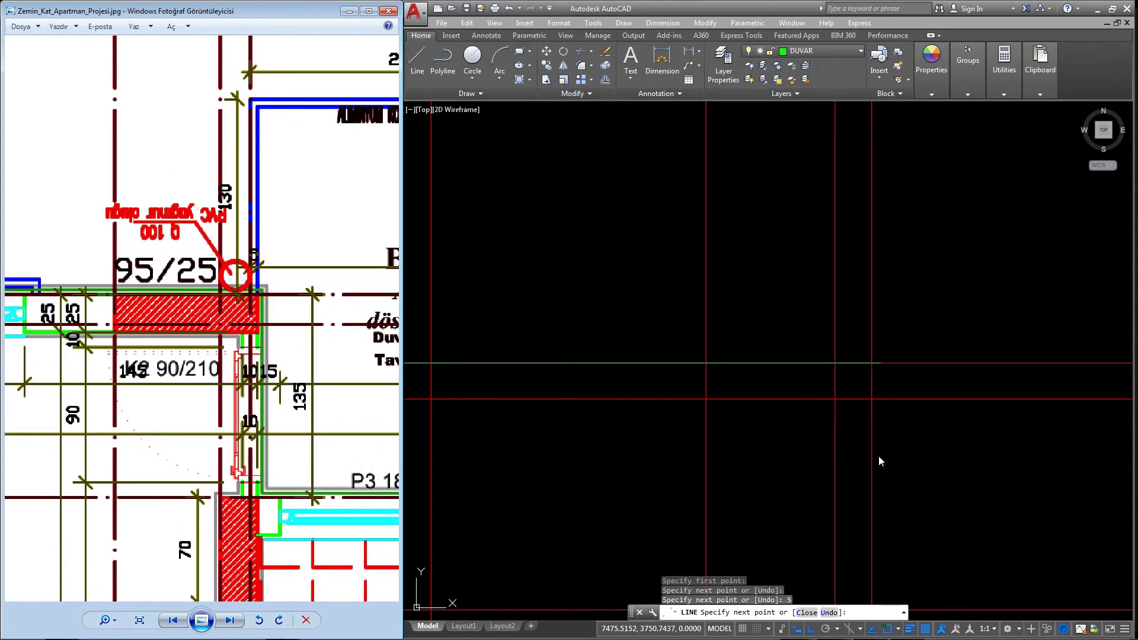
scroll(903, 465, "down", 3)
scroll(903, 458, "down", 2)
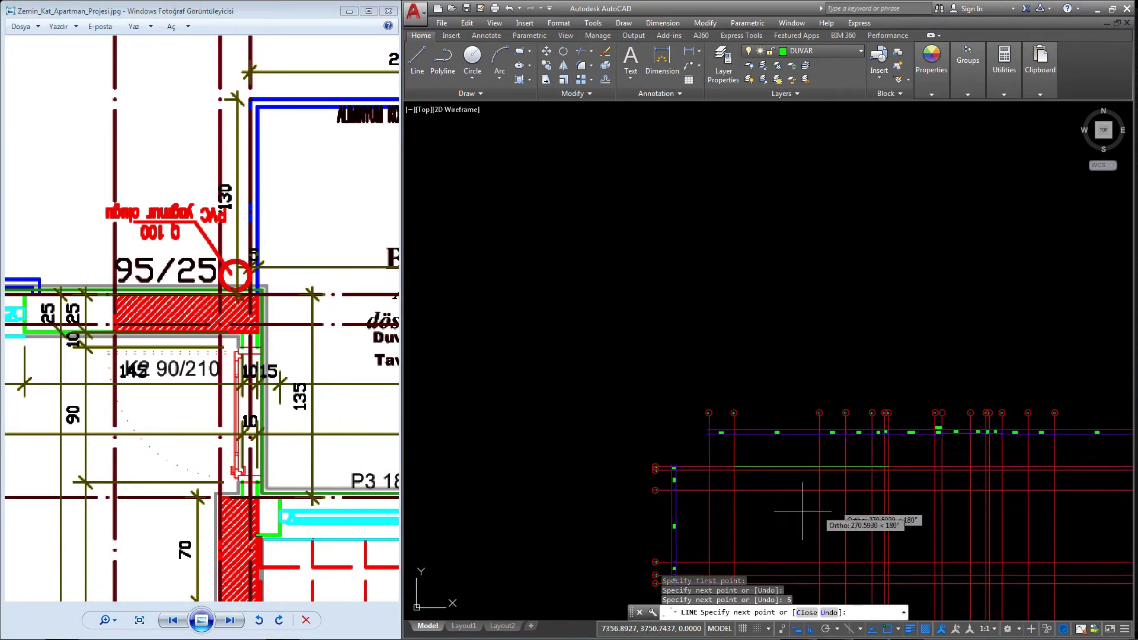
scroll(803, 512, "up", 1)
scroll(997, 475, "up", 1)
scroll(1007, 472, "up", 1)
scroll(949, 468, "up", 1)
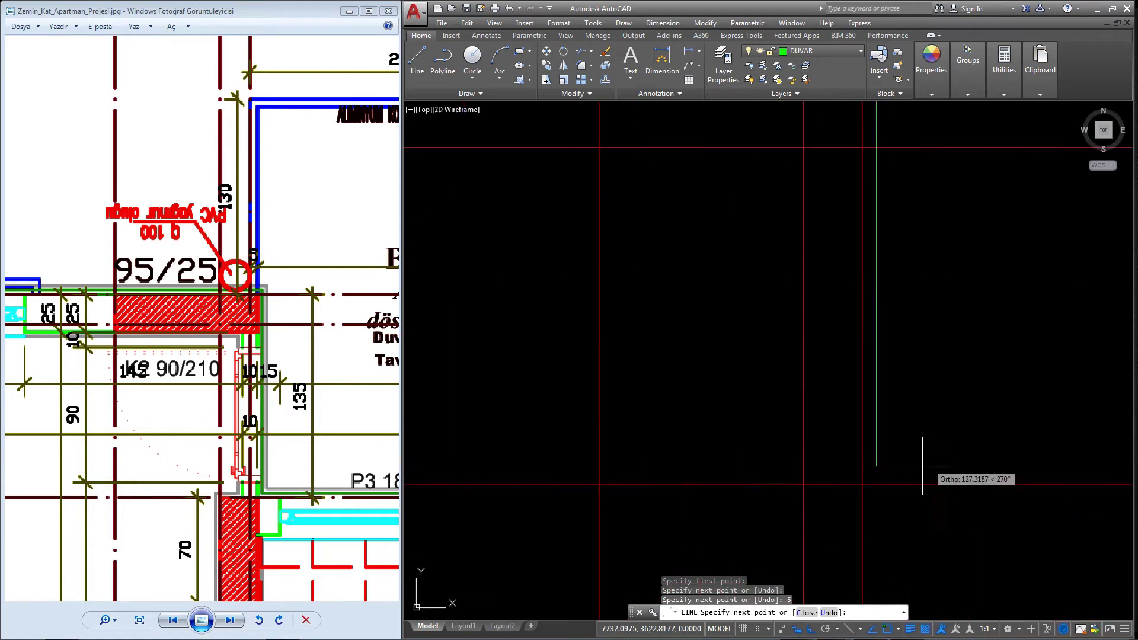
left_click(877, 484)
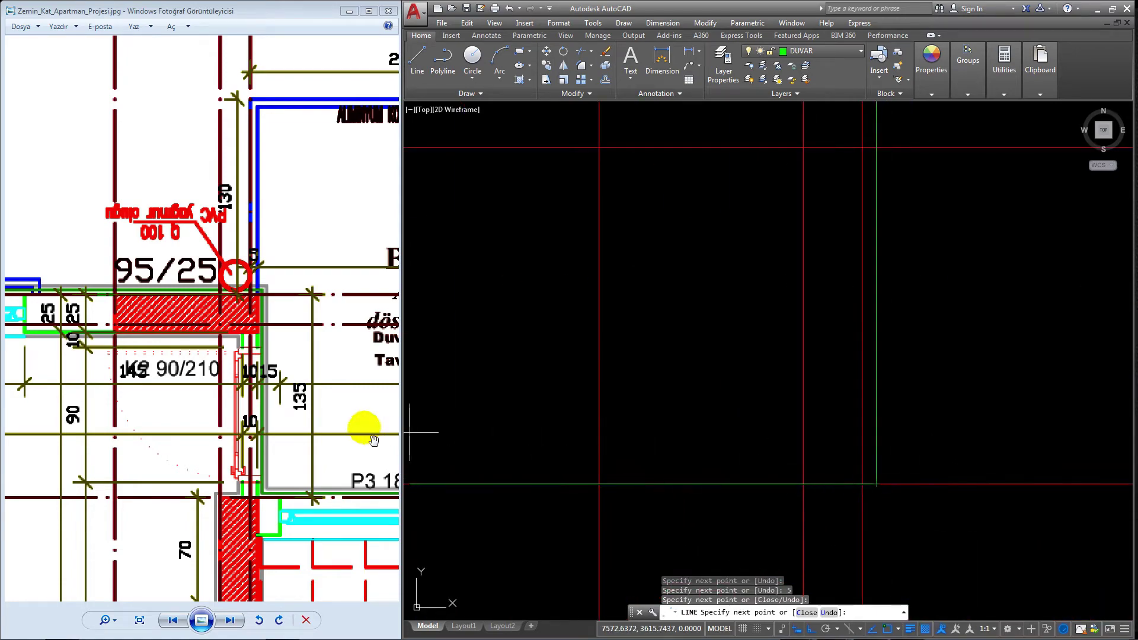
scroll(374, 440, "down", 3)
scroll(229, 313, "down", 1)
scroll(249, 261, "down", 1)
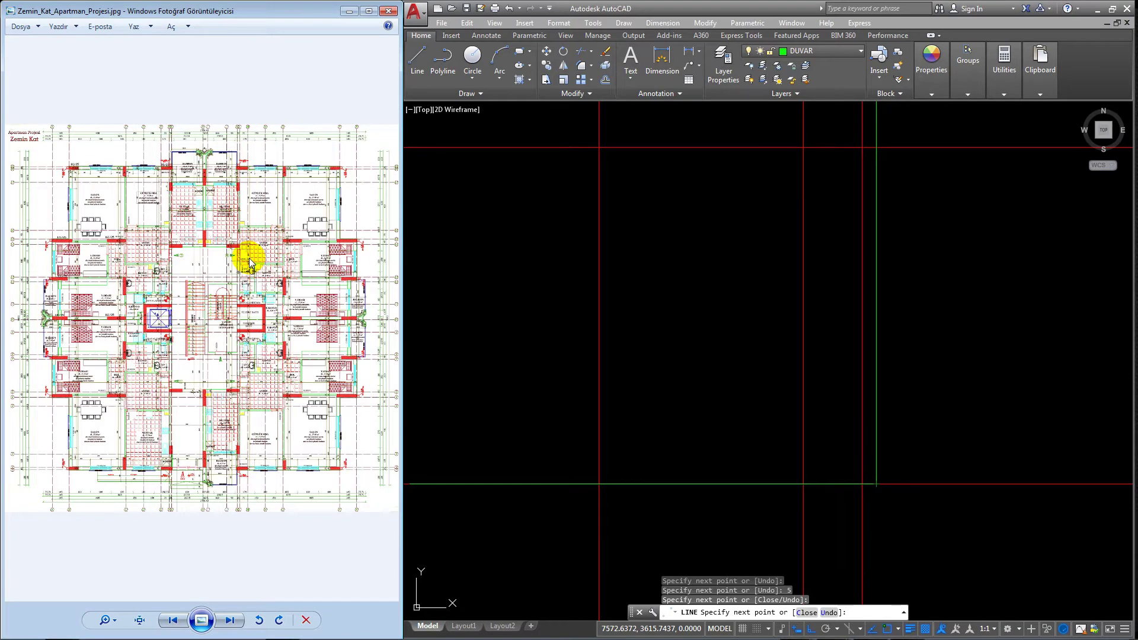
- Zoom the reference JPG onto the BALKON and MUTFAK area showing the 212.5 and 262.5 dimensions
scroll(209, 234, "up", 1)
left_click_drag(216, 229, 254, 161)
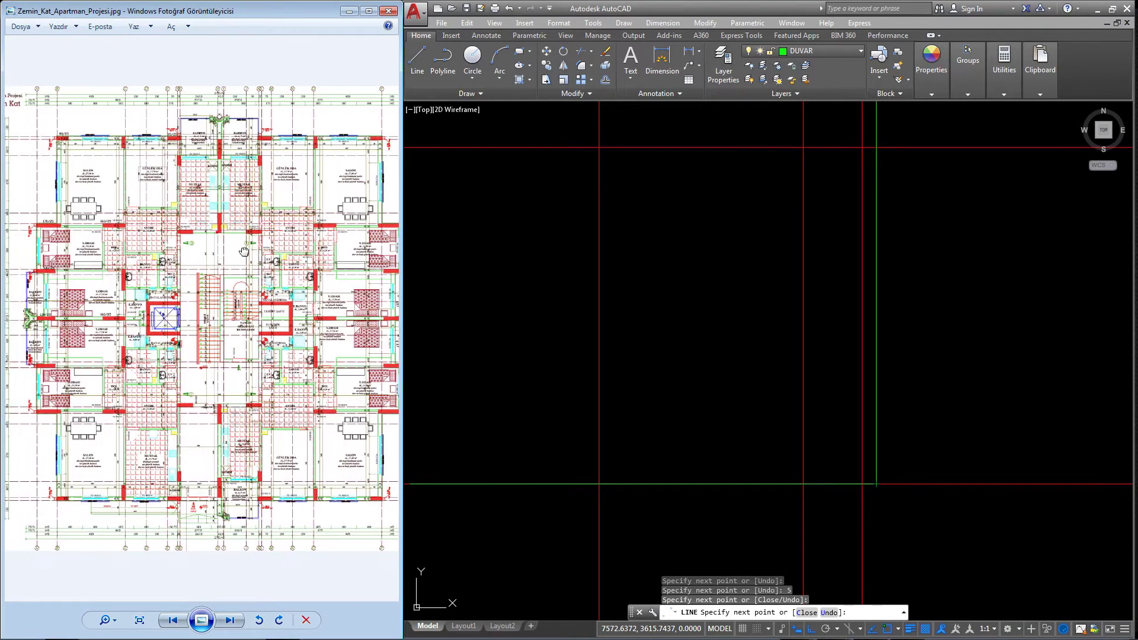
left_click_drag(356, 203, 347, 243)
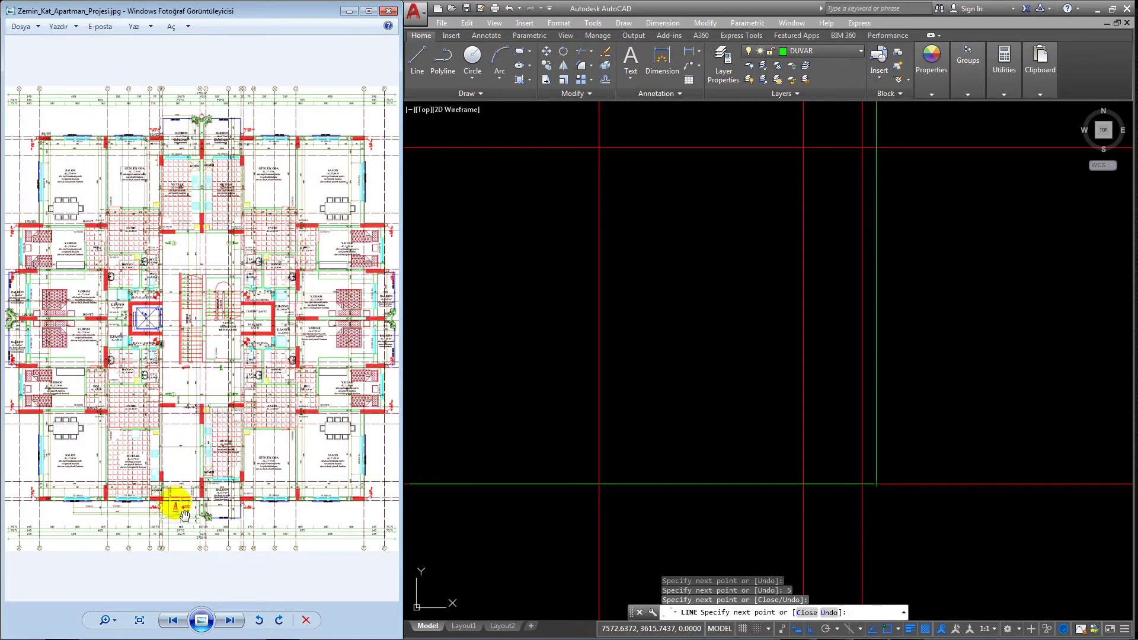
scroll(262, 407, "up", 2)
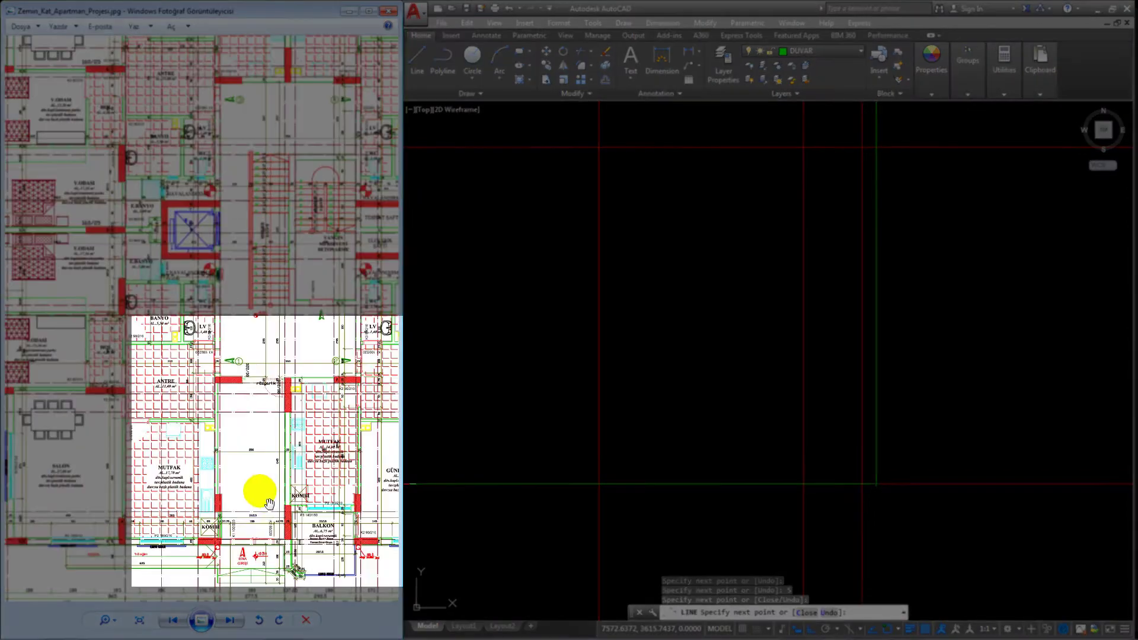
scroll(268, 386, "up", 1)
scroll(320, 413, "up", 1)
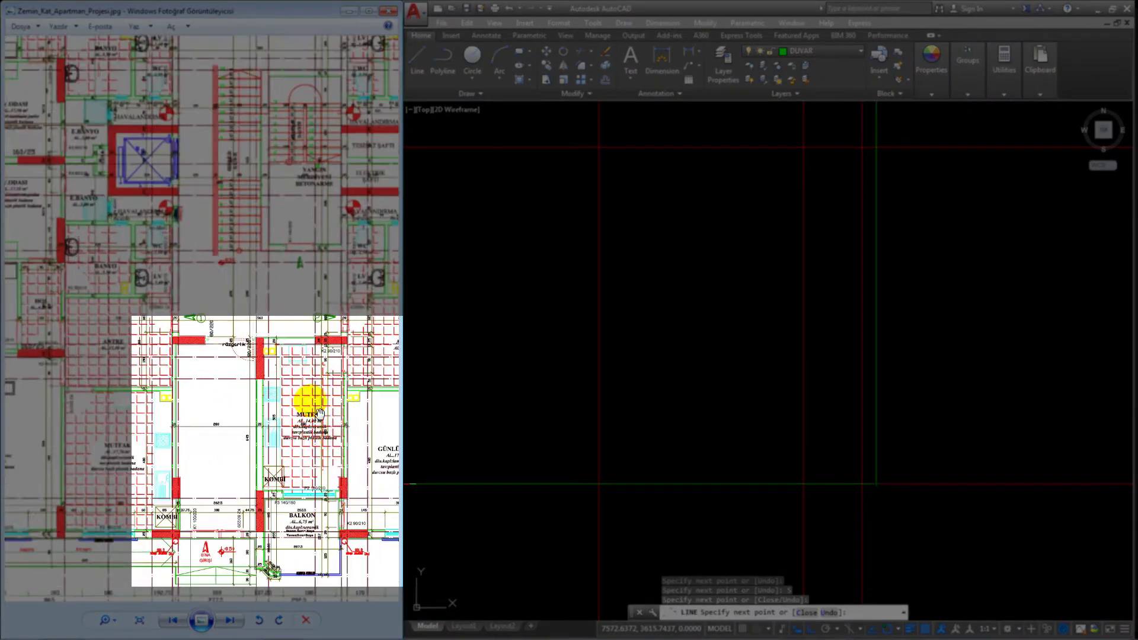
scroll(239, 460, "down", 1)
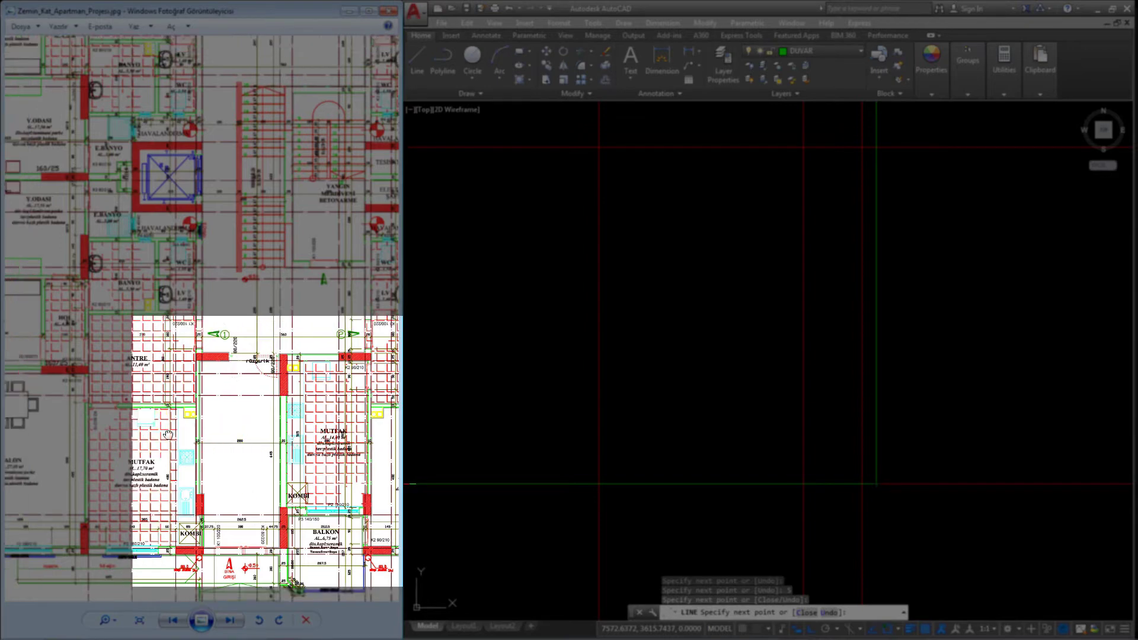
scroll(195, 450, "down", 2)
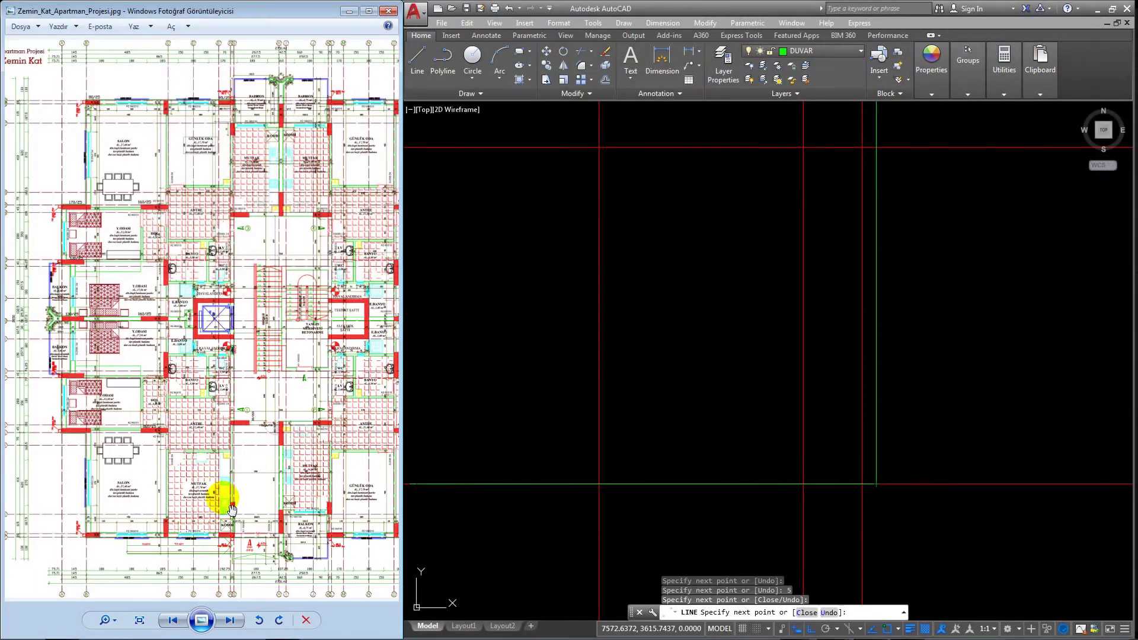
left_click_drag(127, 255, 134, 283)
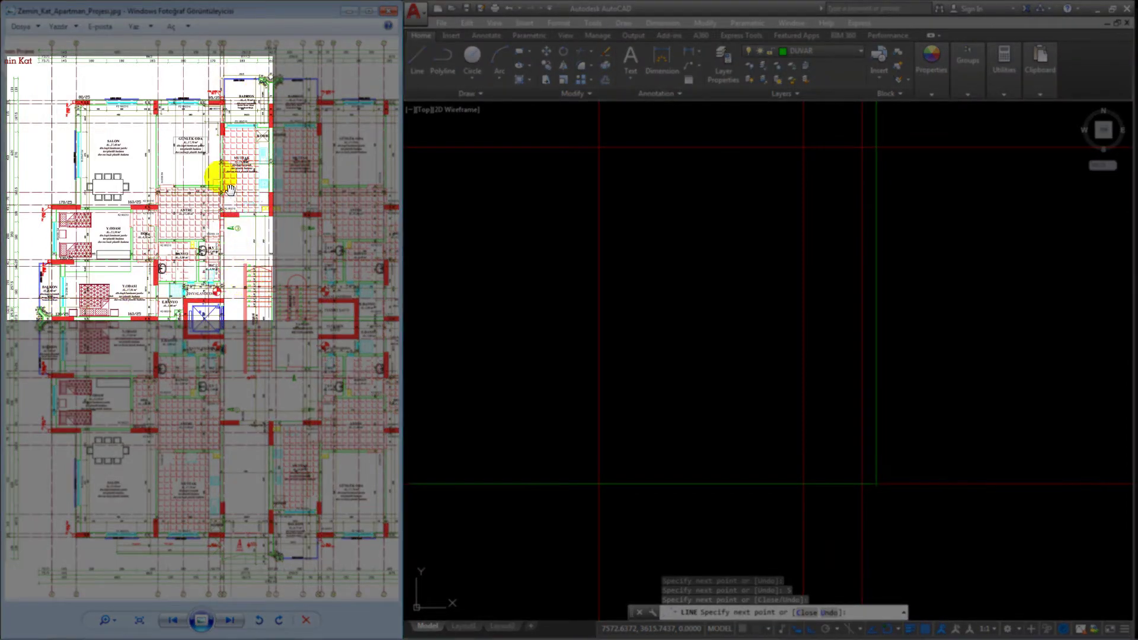
scroll(230, 190, "up", 5)
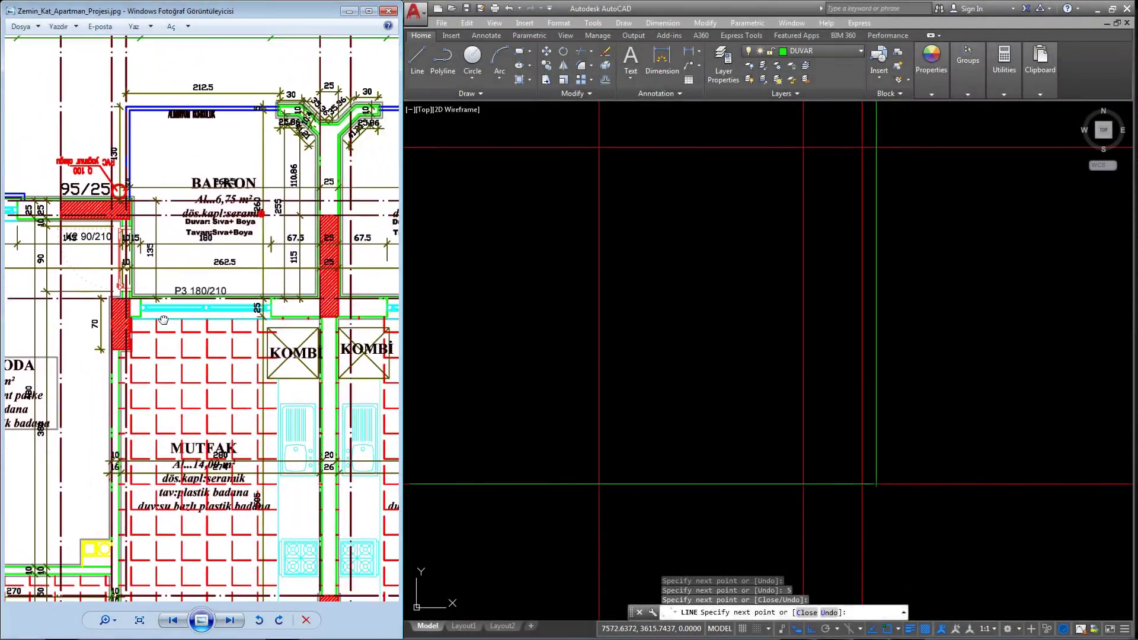
- End the horizontal wall segment at the grid intersection on axis H
scroll(164, 321, "up", 2)
left_click_drag(121, 320, 56, 330)
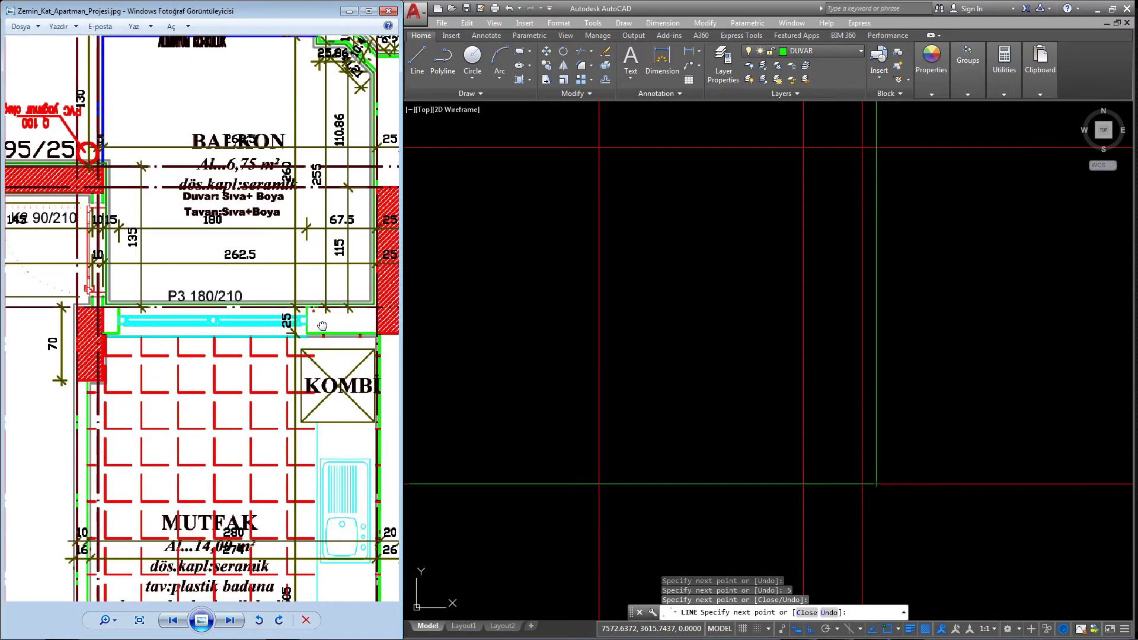
mouse_move(198, 348)
left_mouse_down()
mouse_move(216, 364)
mouse_move(299, 372)
left_mouse_up()
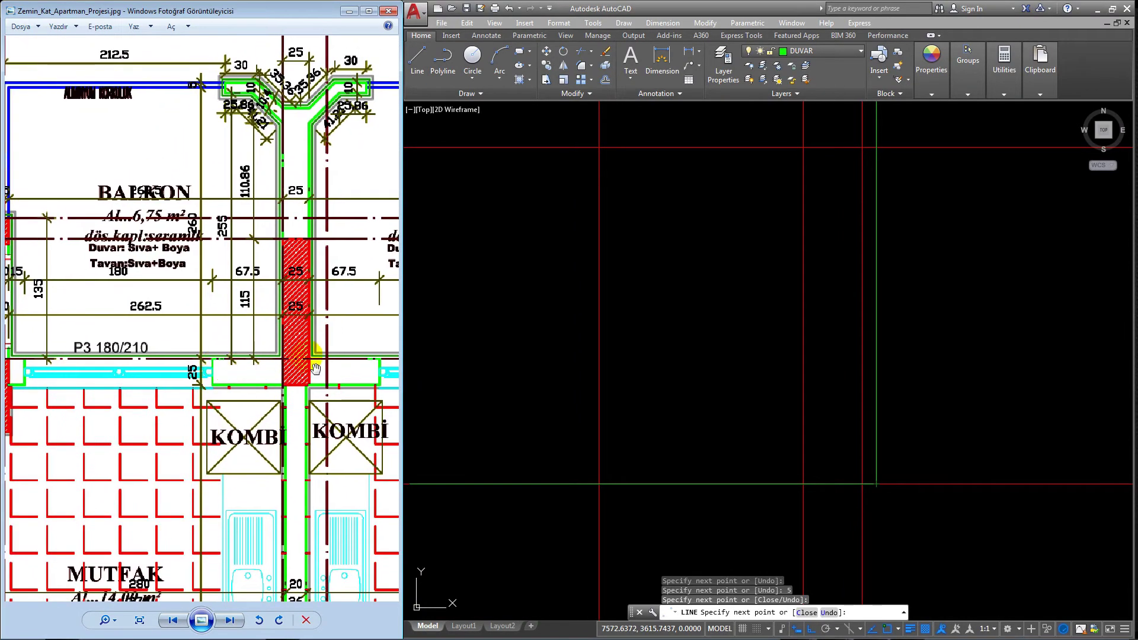
scroll(315, 369, "down", 1)
scroll(296, 373, "down", 1)
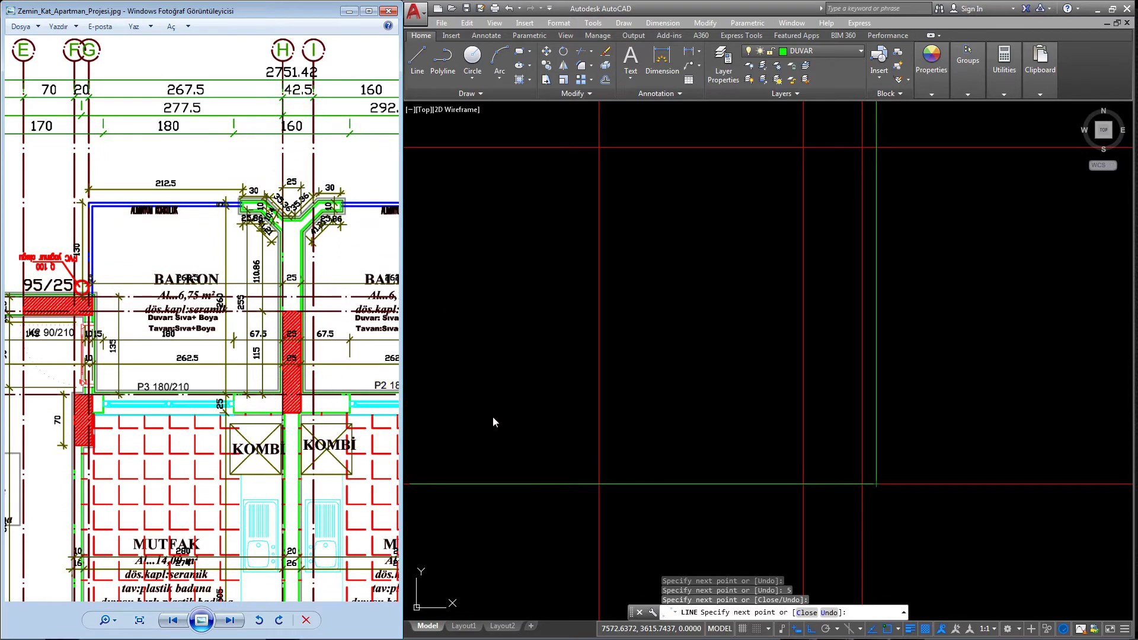
scroll(492, 418, "down", 1)
scroll(724, 431, "down", 1)
scroll(1012, 452, "down", 1)
scroll(788, 451, "up", 1)
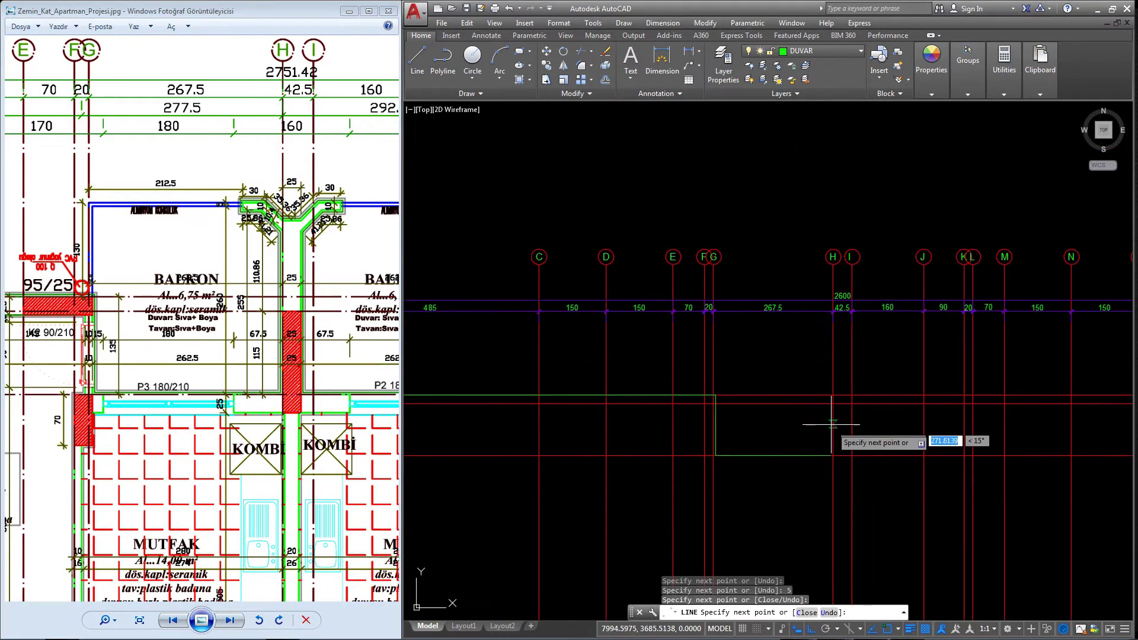
scroll(813, 463, "down", 1)
left_click(833, 453)
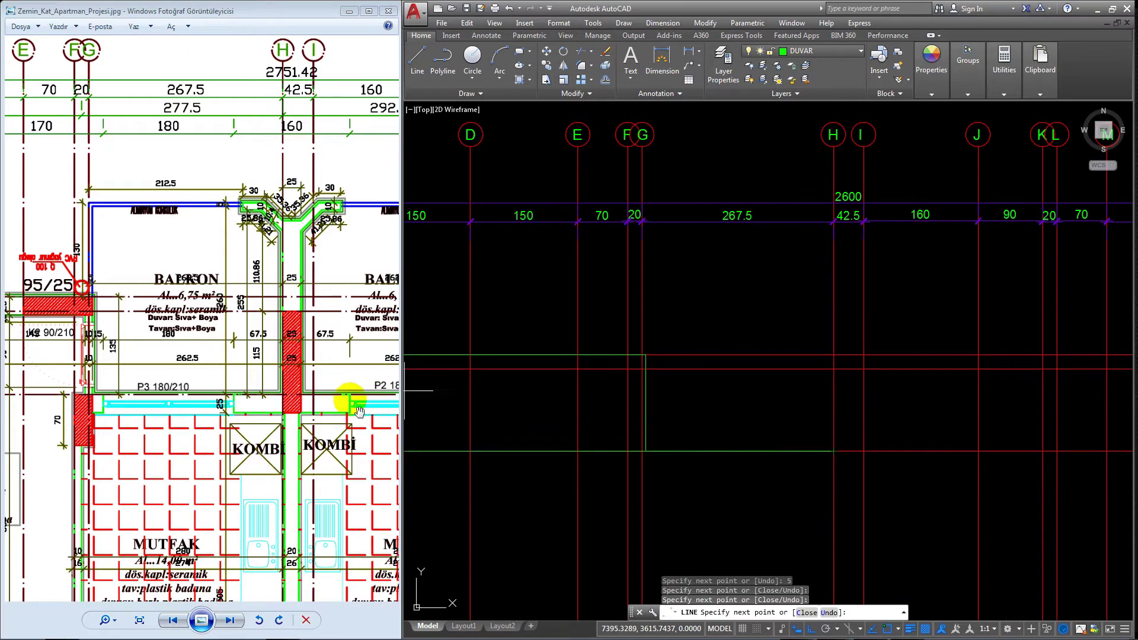
- Finish the wall line and pan the reference to the angled balcony corner and 25 column
scroll(342, 394, "up", 1)
scroll(273, 399, "up", 2)
scroll(319, 537, "up", 1)
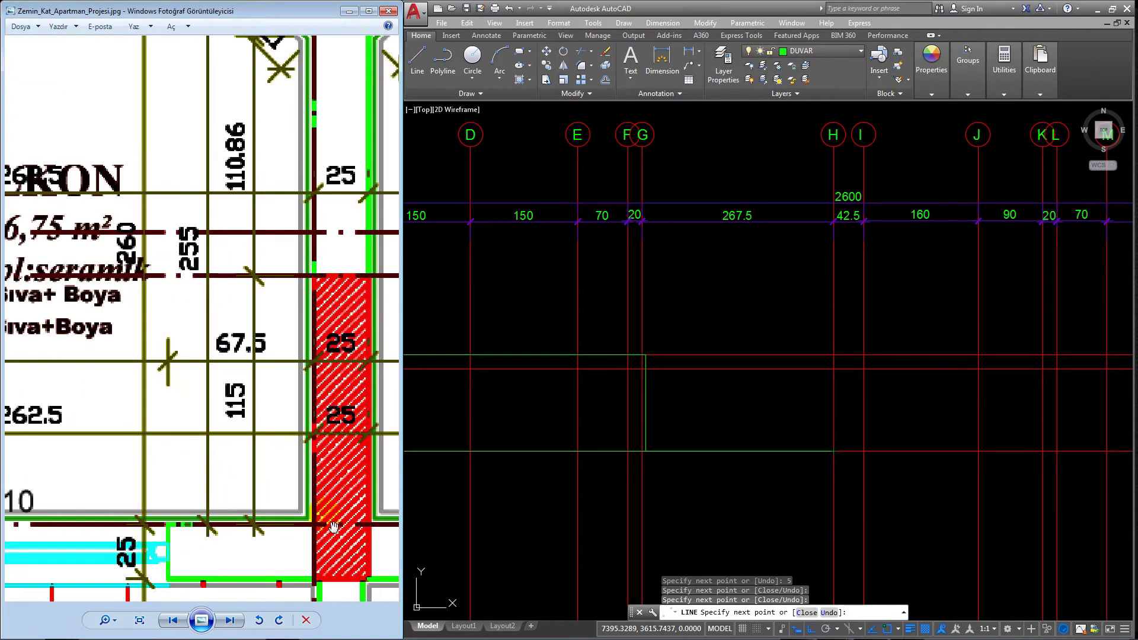
left_click_drag(333, 483, 330, 489)
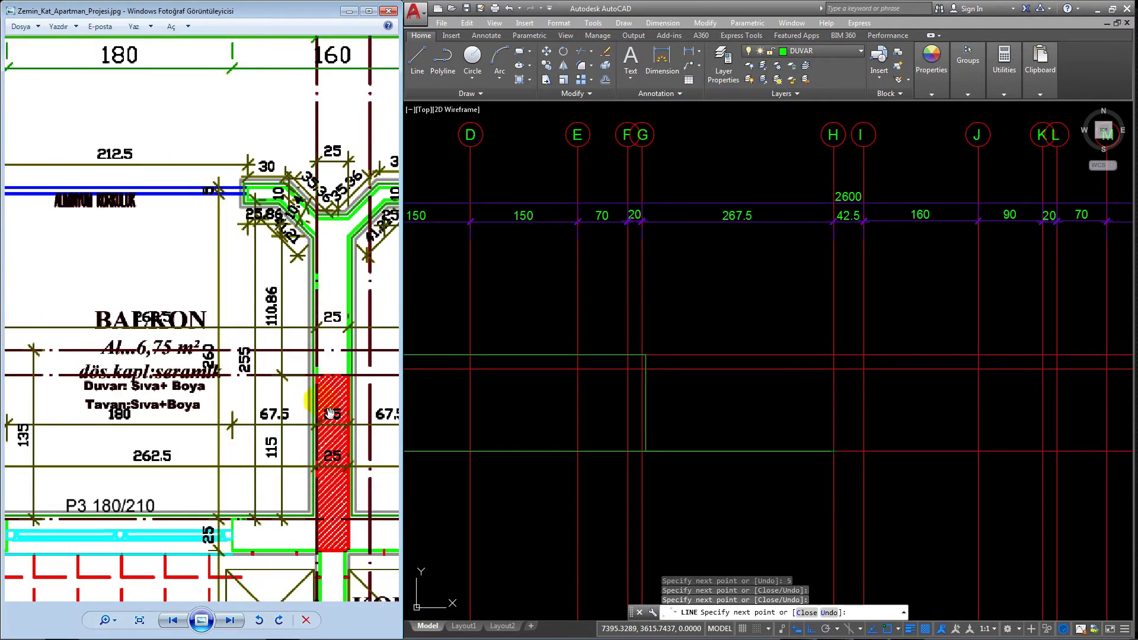
scroll(288, 296, "up", 1)
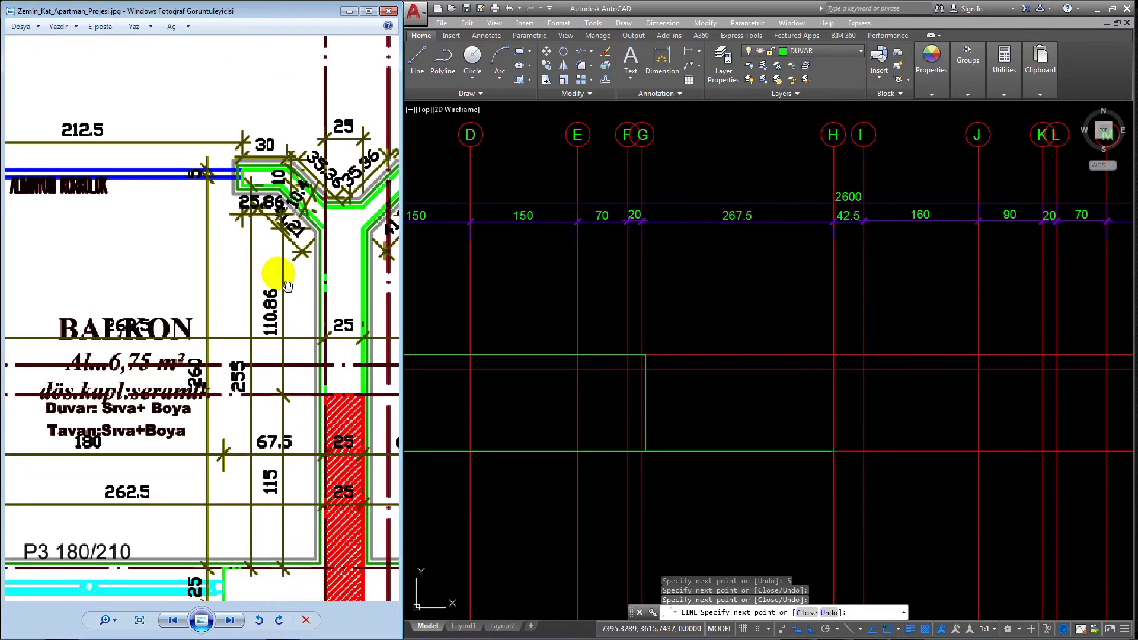
scroll(310, 250, "up", 1)
scroll(771, 273, "down", 4)
key("Escape")
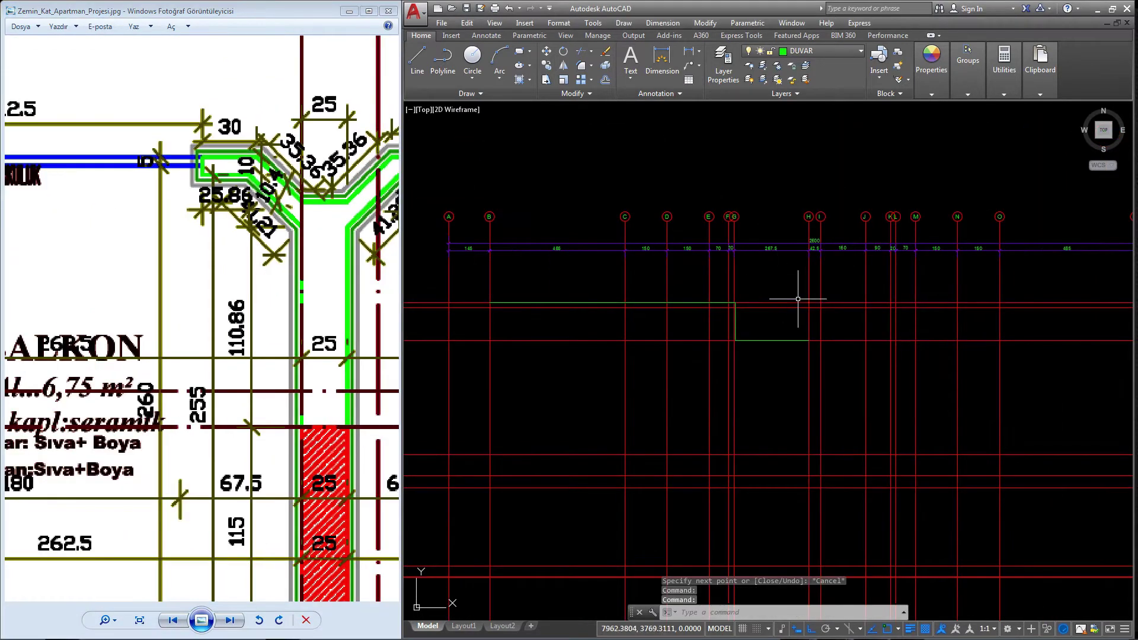
left_click_drag(290, 356, 272, 368)
scroll(291, 417, "up", 2)
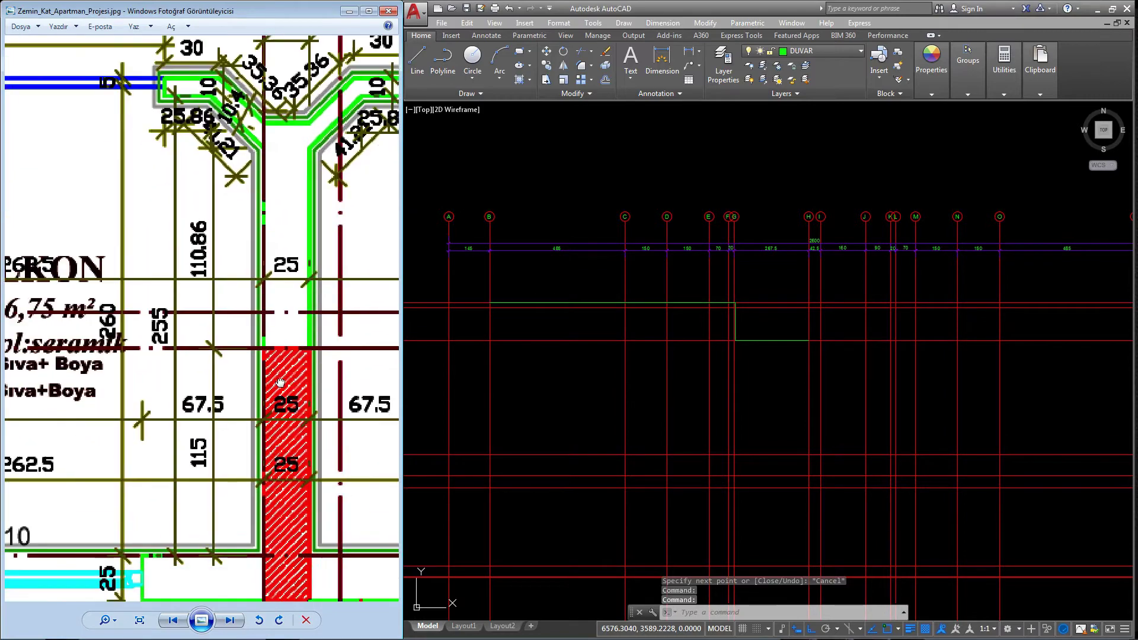
scroll(241, 379, "up", 1)
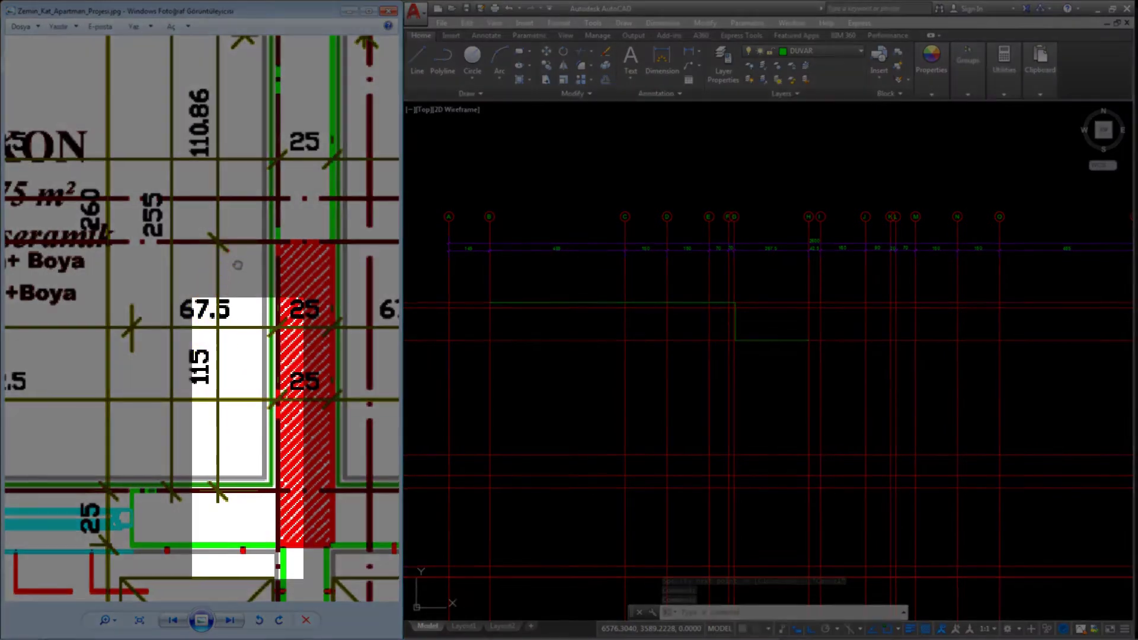
left_click_drag(291, 237, 304, 314)
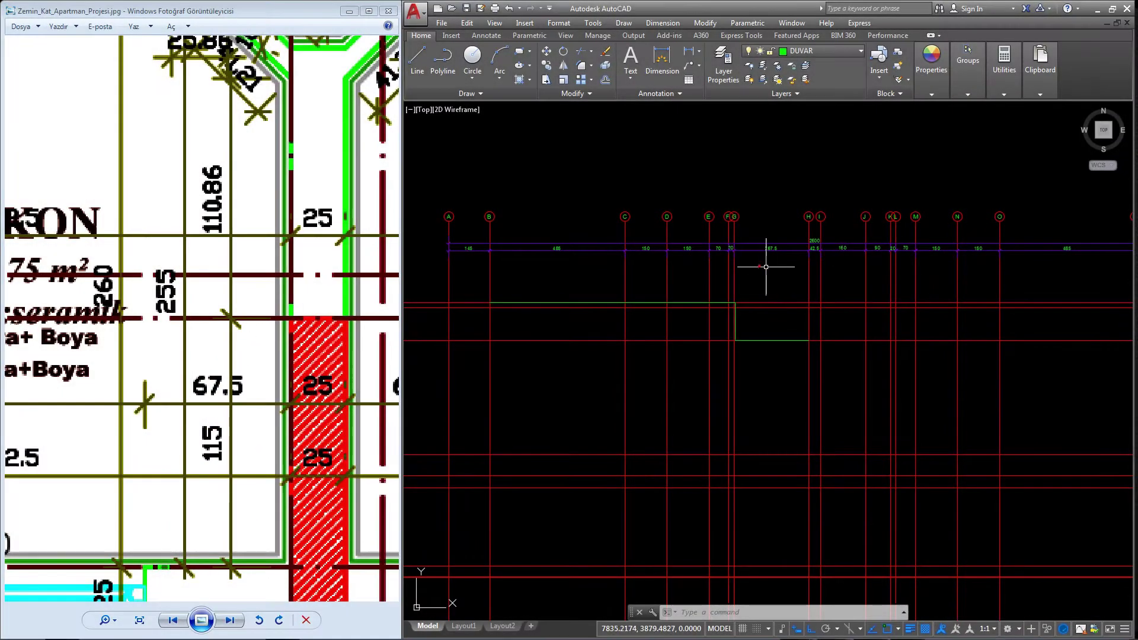
scroll(793, 329, "up", 5)
scroll(829, 315, "down", 4)
scroll(837, 297, "up", 1)
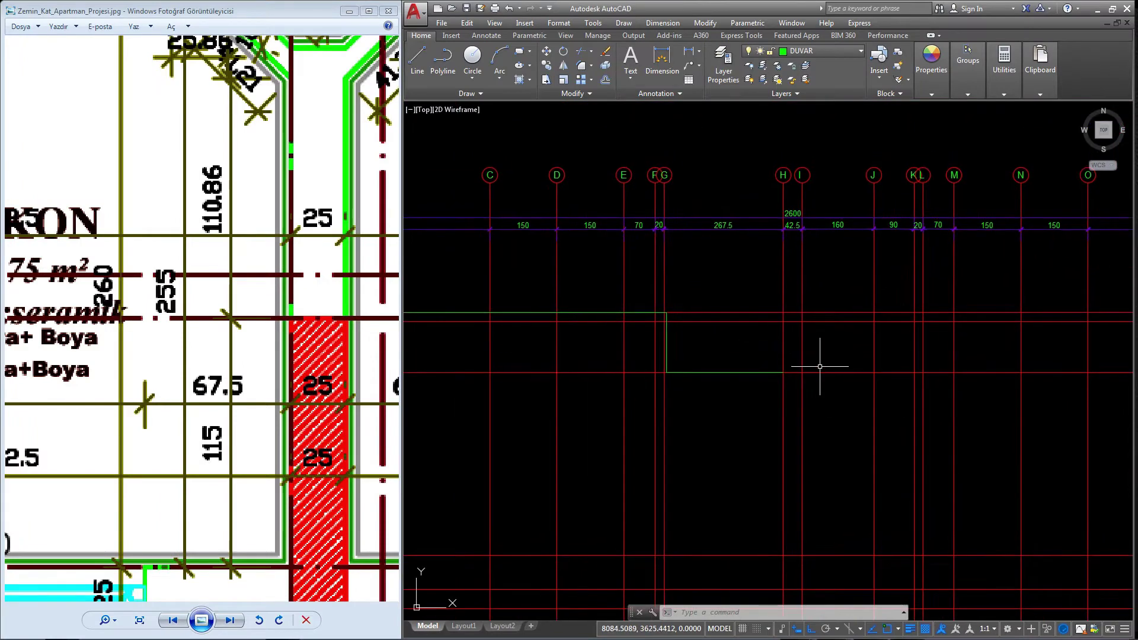
- Draw axis-H wall segments of 115 and 110.86, undoing one stray segment
left_click(427, 61)
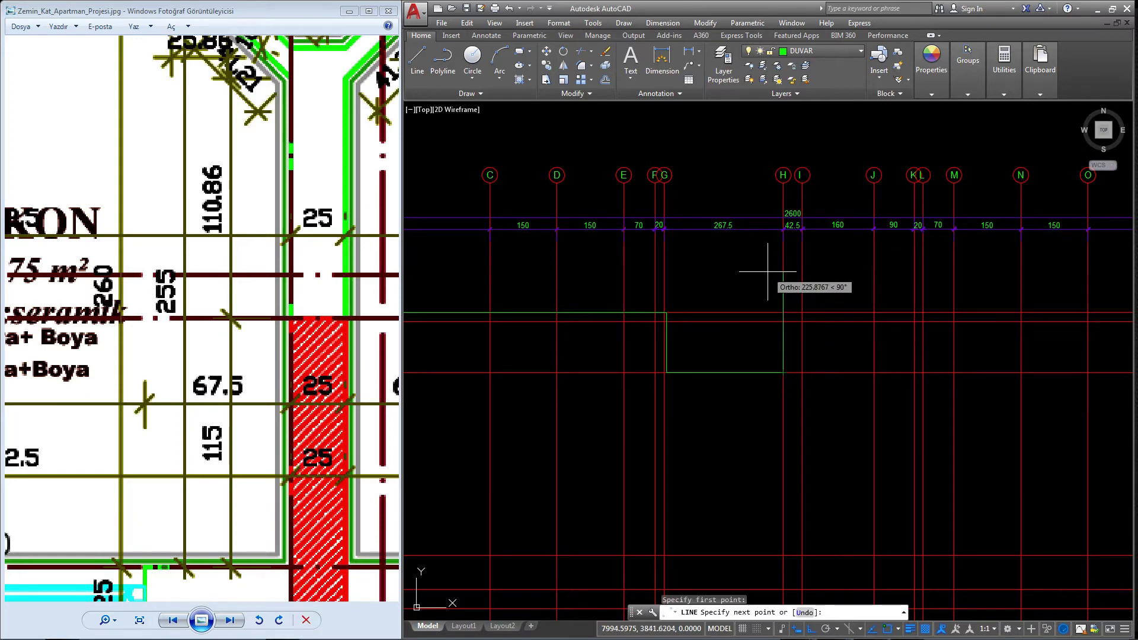
type("115")
key("Return")
left_click(666, 338)
type("u")
key("Return")
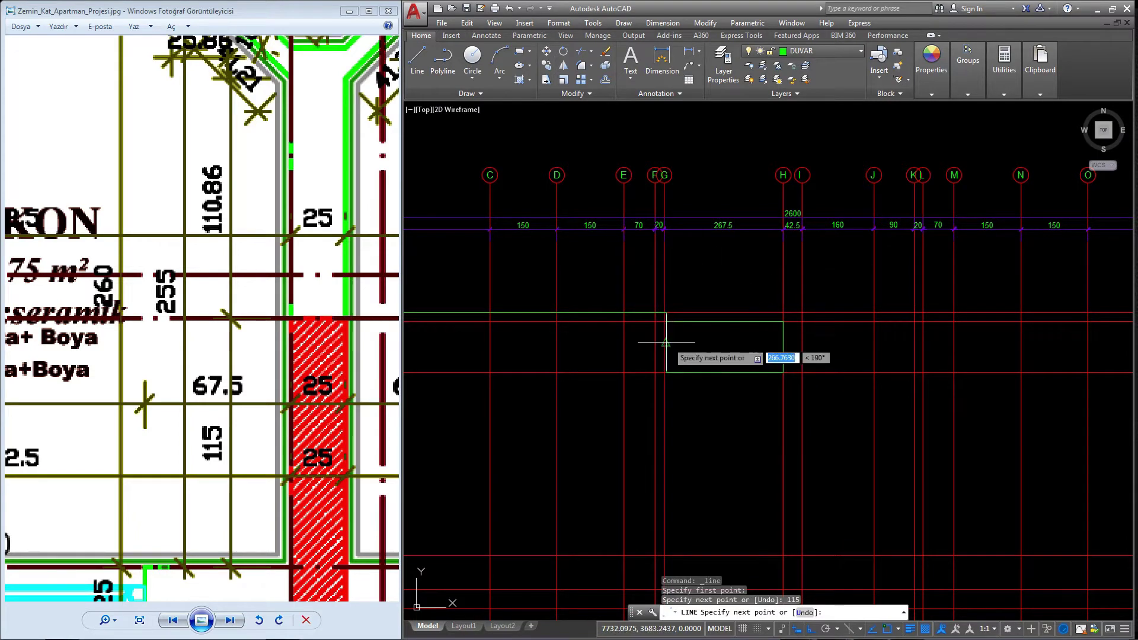
scroll(765, 323, "up", 1)
scroll(765, 323, "up", 1)
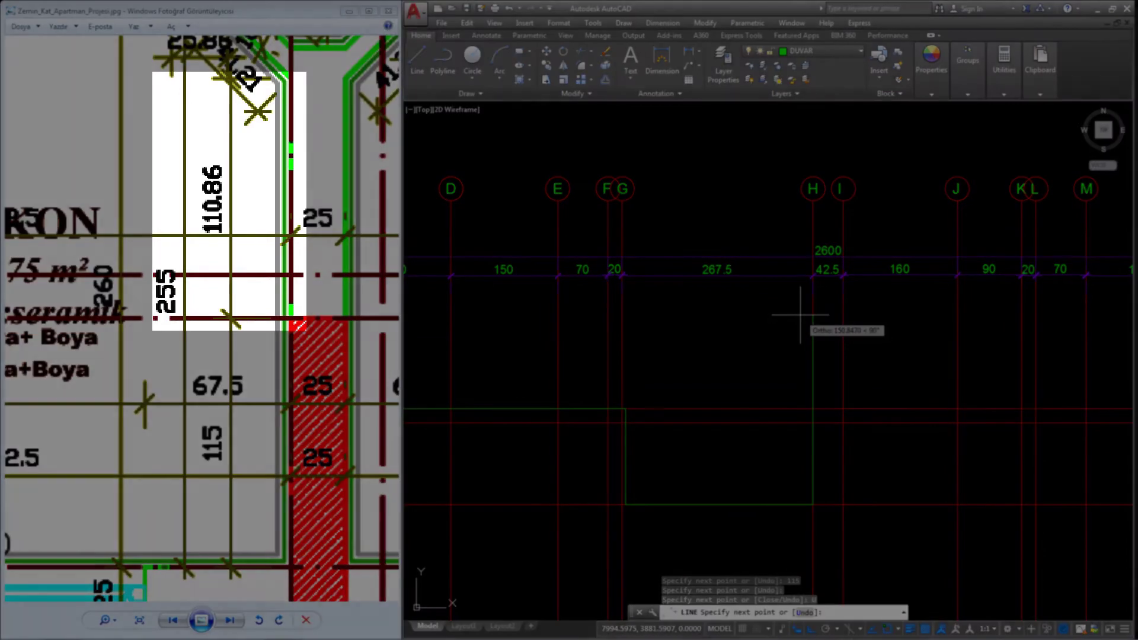
type("110.86")
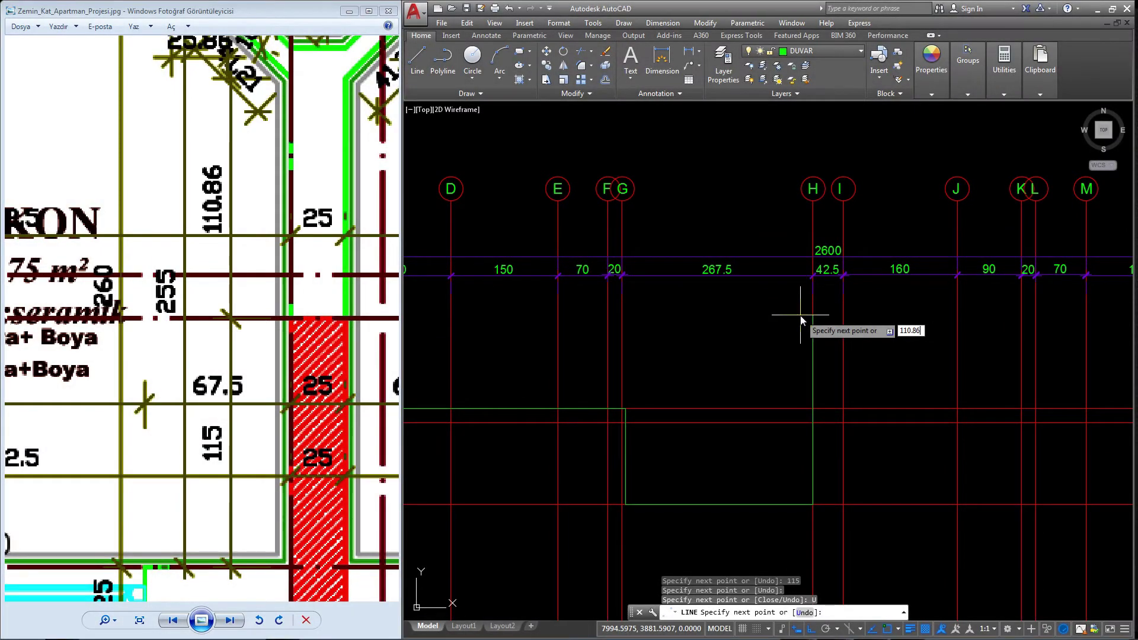
key("Return")
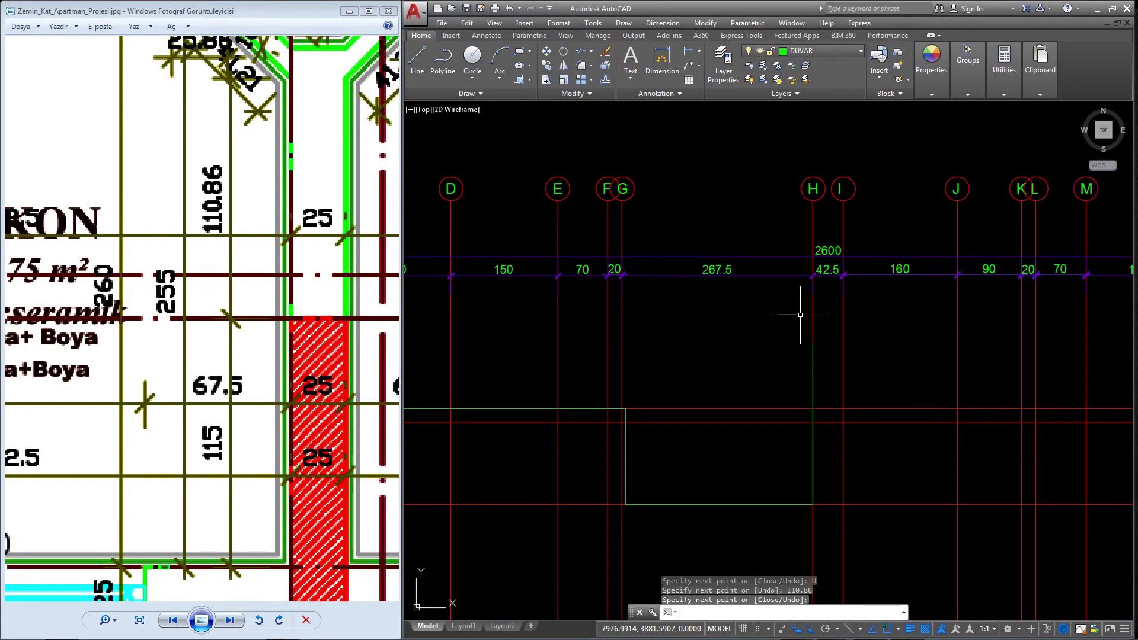
- Start a new wall line at the top of the H-axis wall with 45° polar tracking
left_click_drag(293, 99, 299, 265)
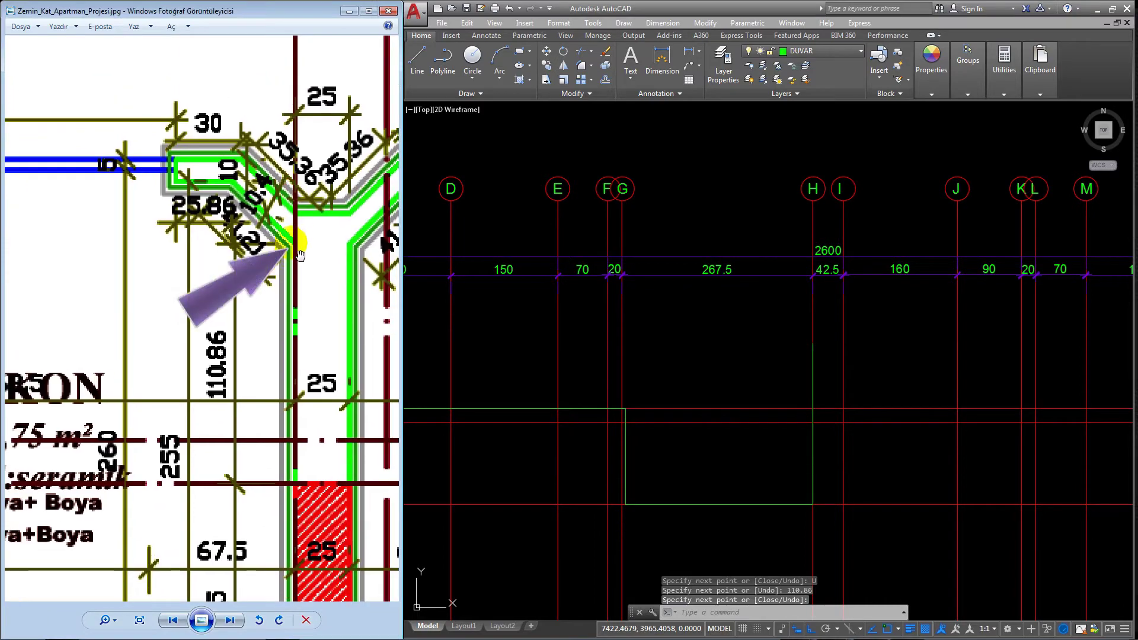
scroll(336, 124, "down", 2)
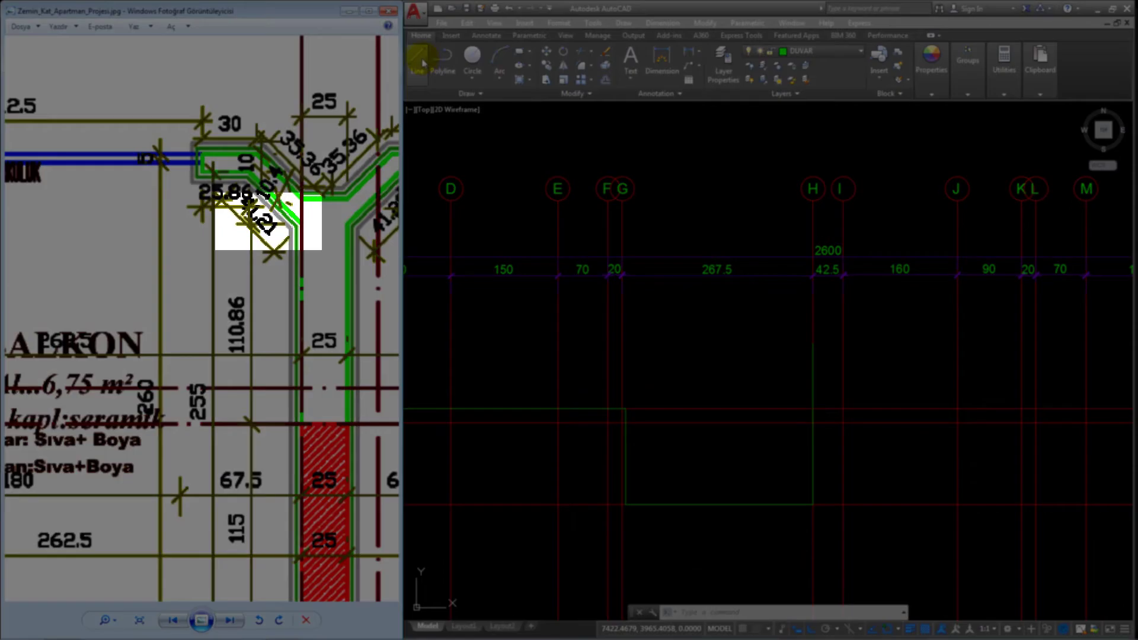
scroll(228, 259, "up", 2)
scroll(228, 259, "up", 2)
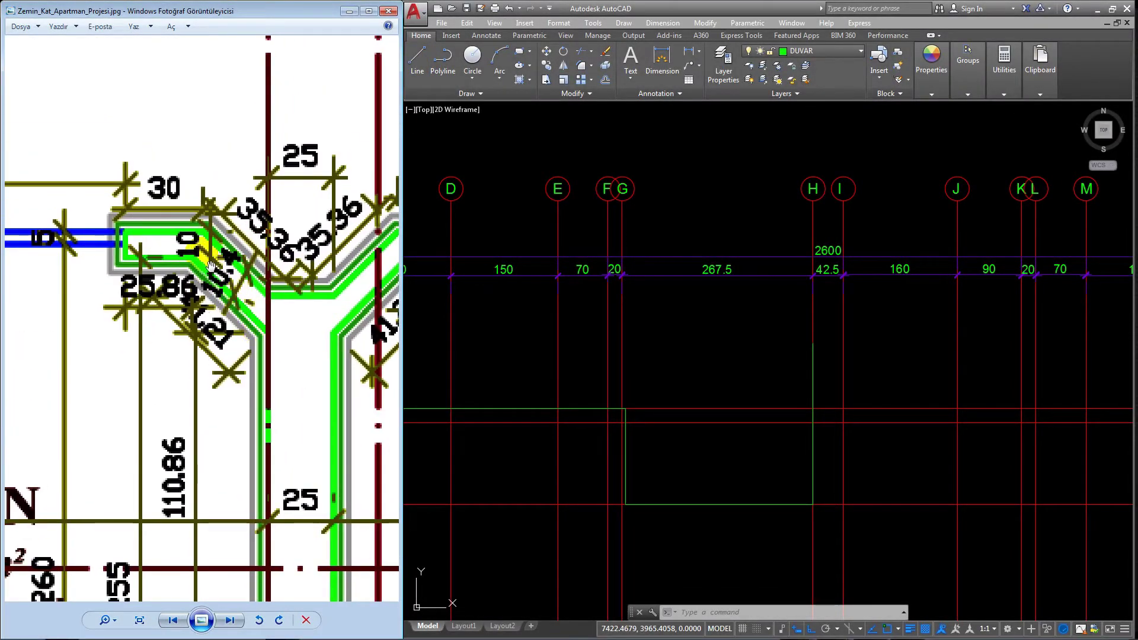
middle_click_drag(836, 356, 828, 359)
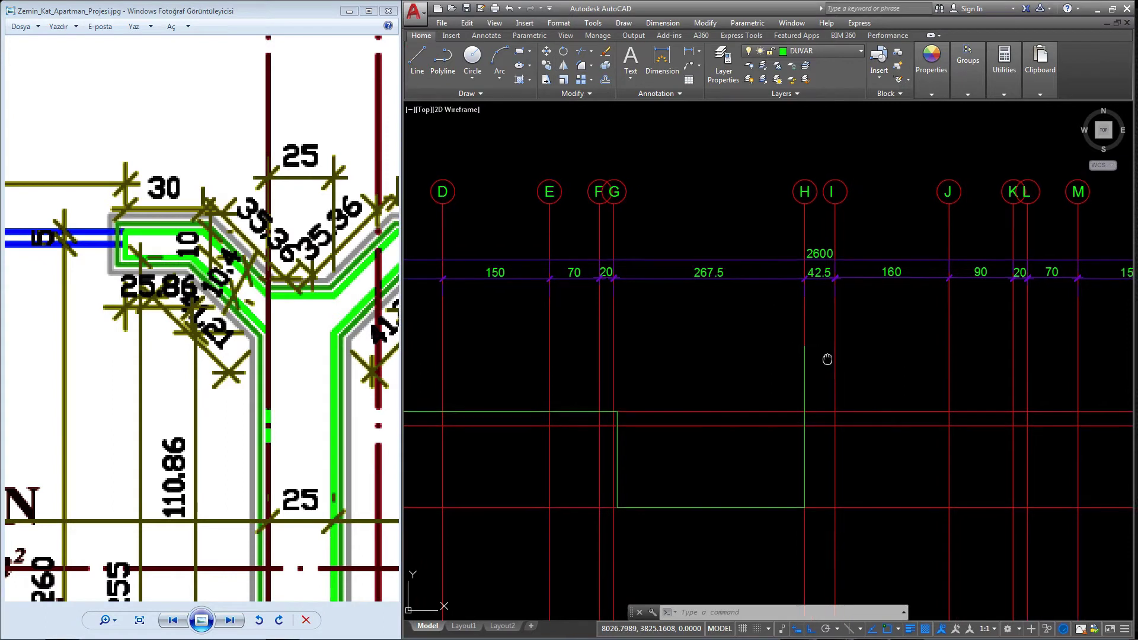
left_click_drag(764, 335, 660, 317)
middle_click_drag(728, 333, 589, 353)
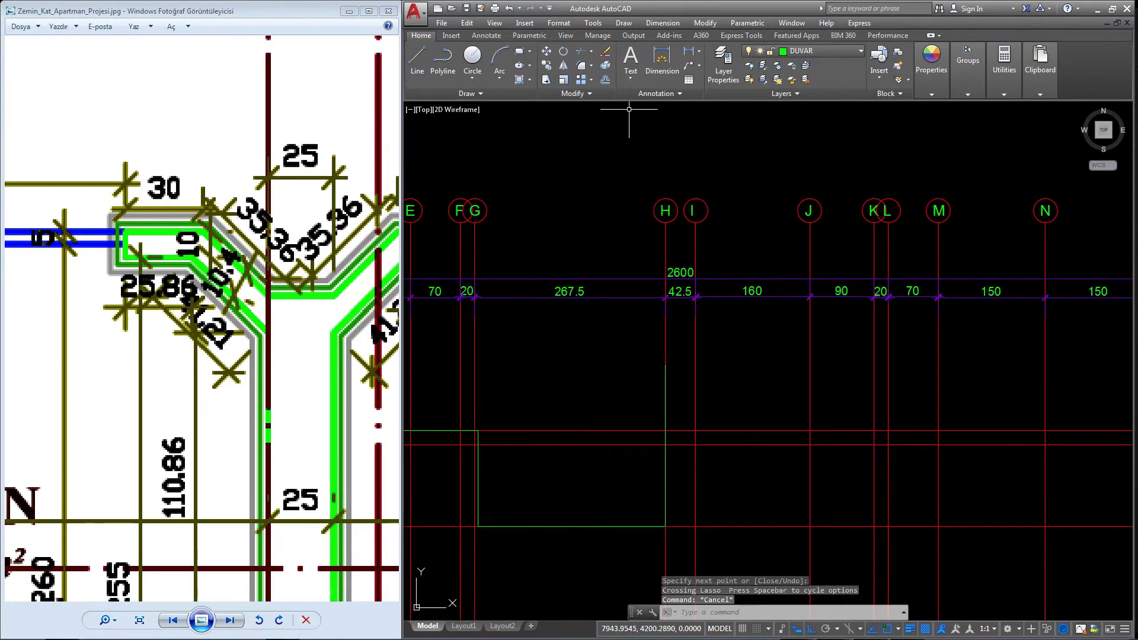
left_click(415, 59)
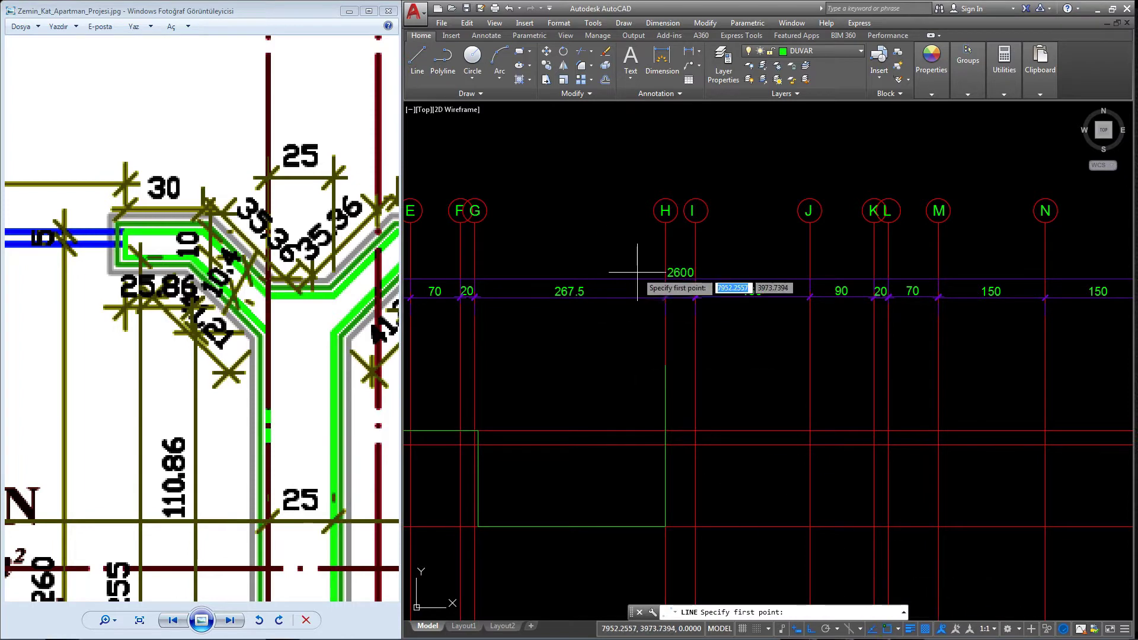
left_click(417, 59)
scroll(680, 323, "up", 2)
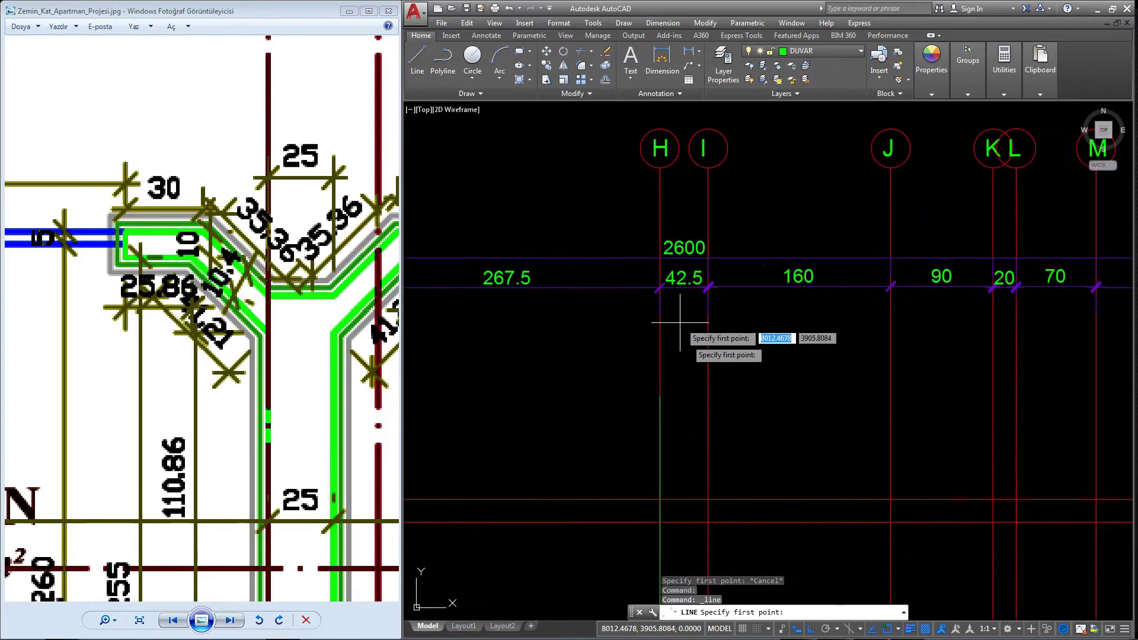
left_click(660, 396)
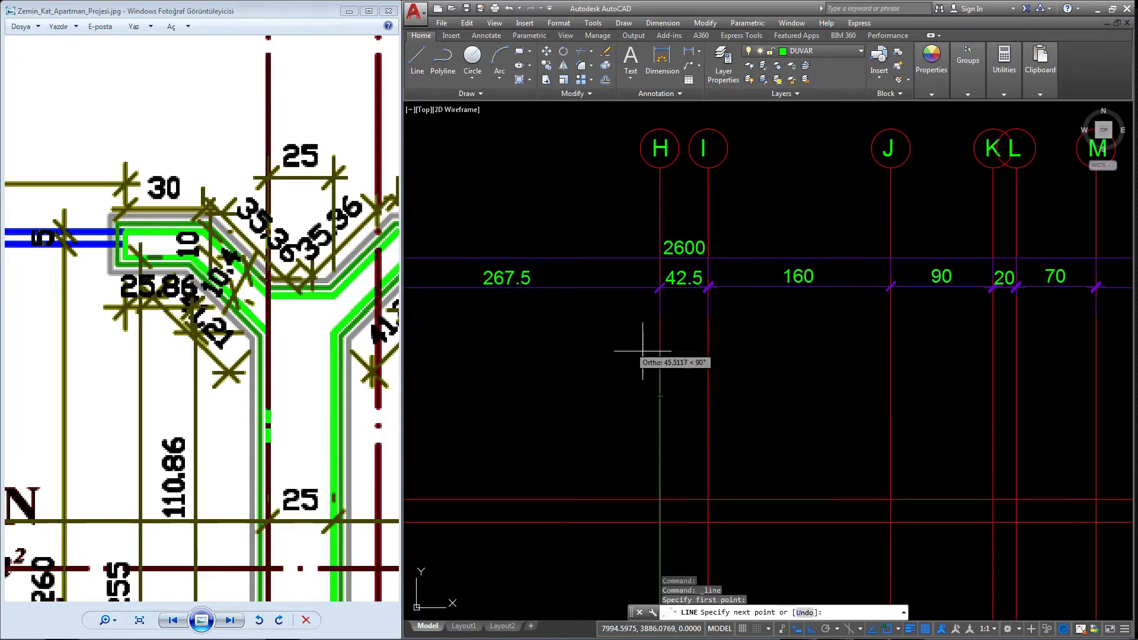
left_click(880, 630)
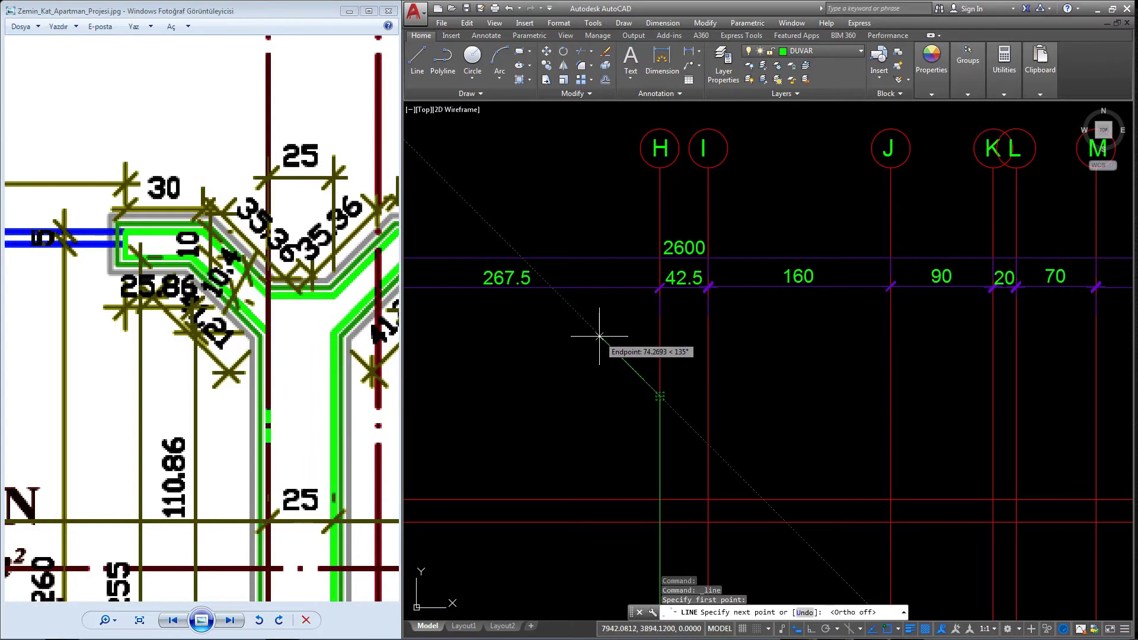
left_click(837, 630)
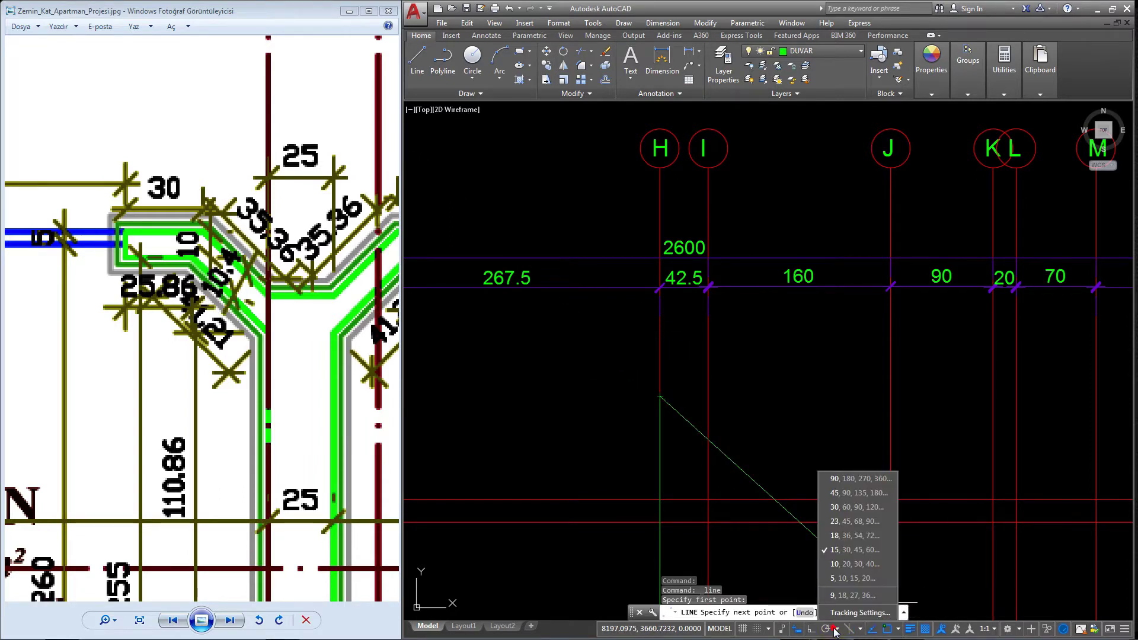
left_click(842, 496)
type("41.21")
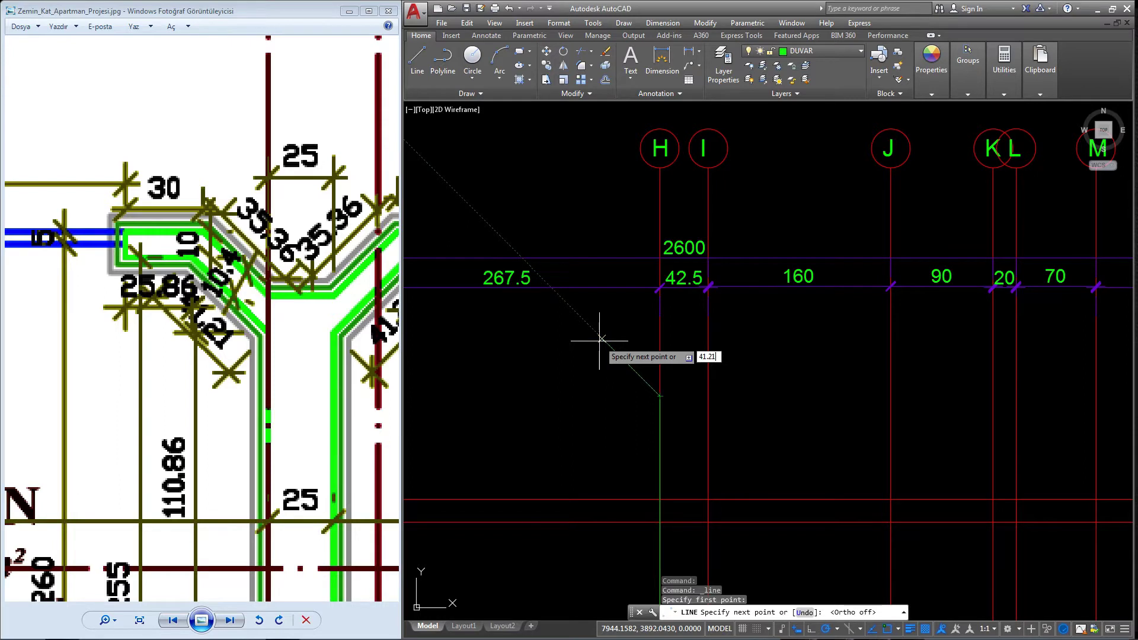
- Draw the 41.21 diagonal, 25.86 horizontal and 10-unit return wall segments
key("Return")
scroll(604, 350, "up", 2)
type("25.86")
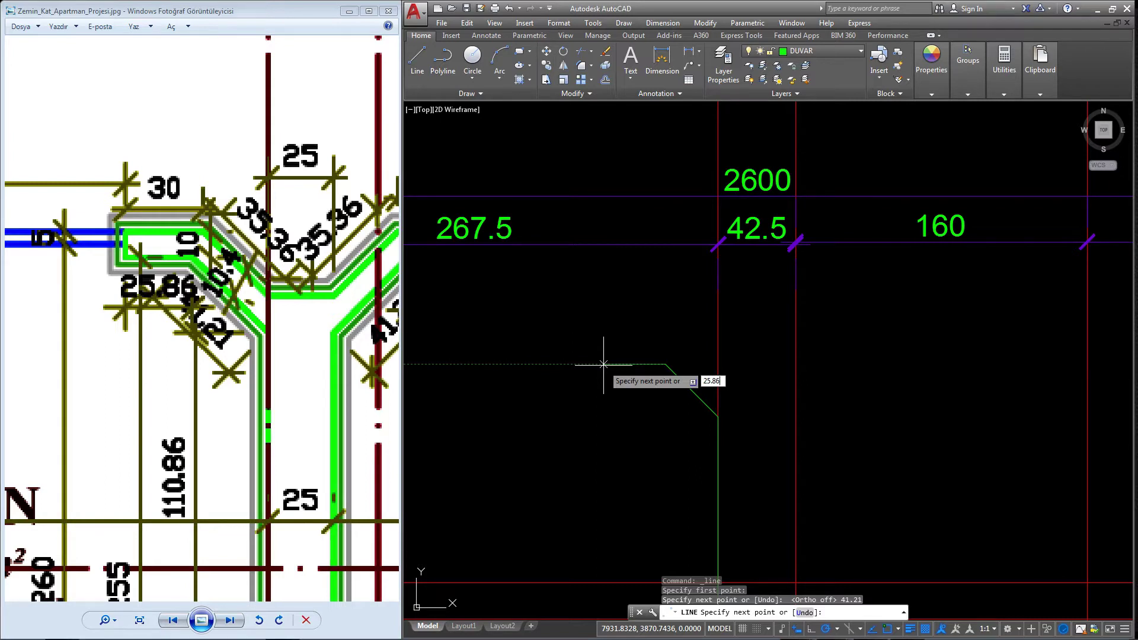
key("Return")
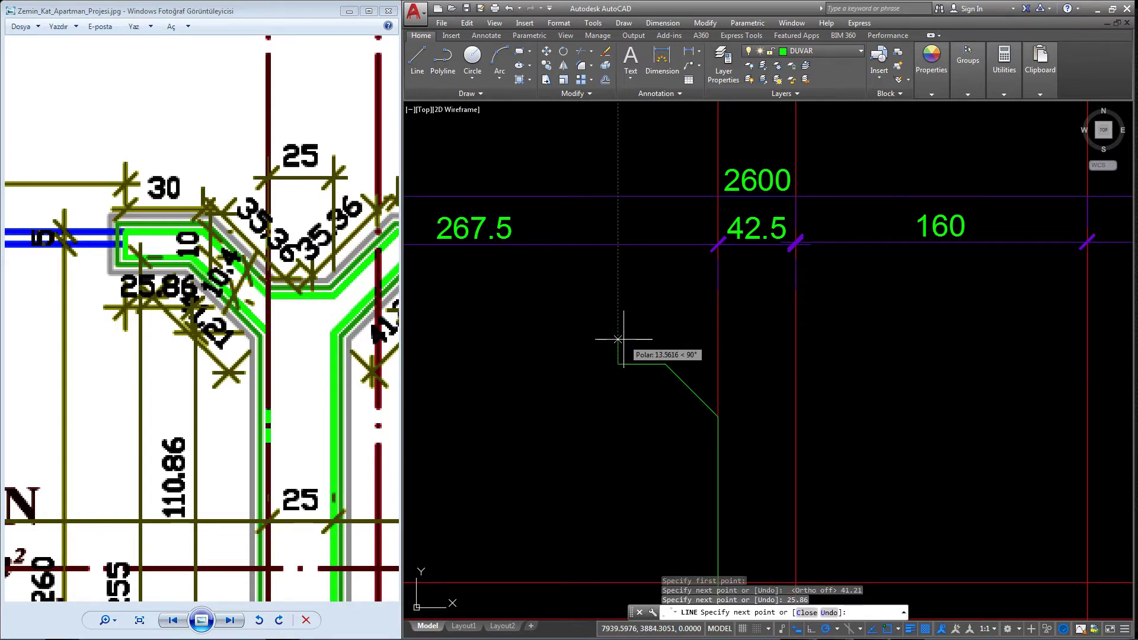
type("10")
key("Return")
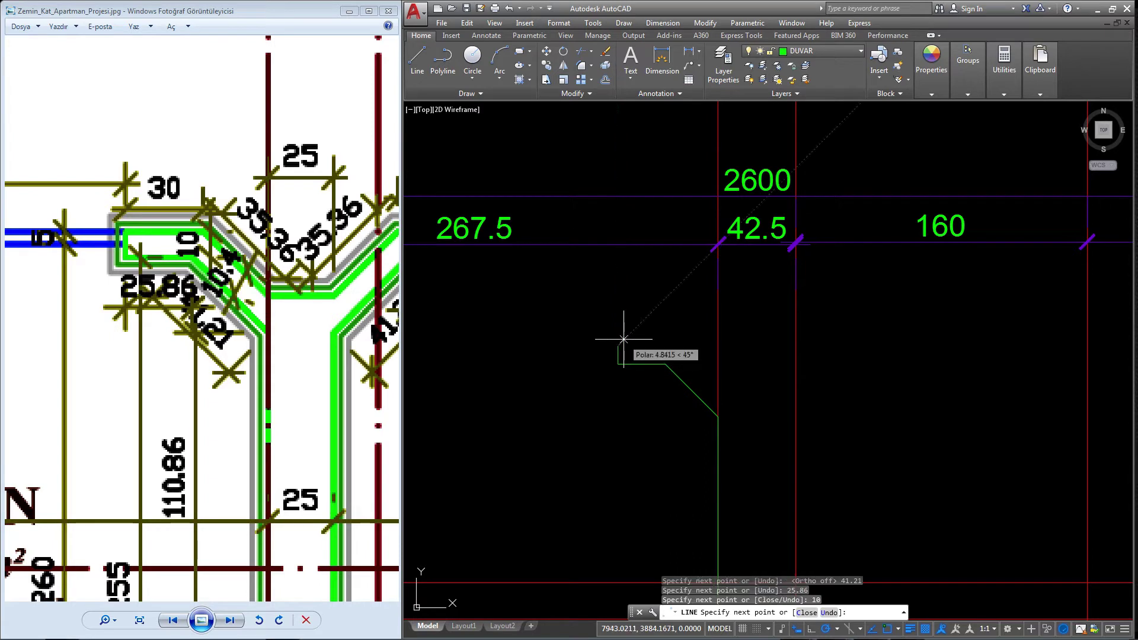
key("Escape")
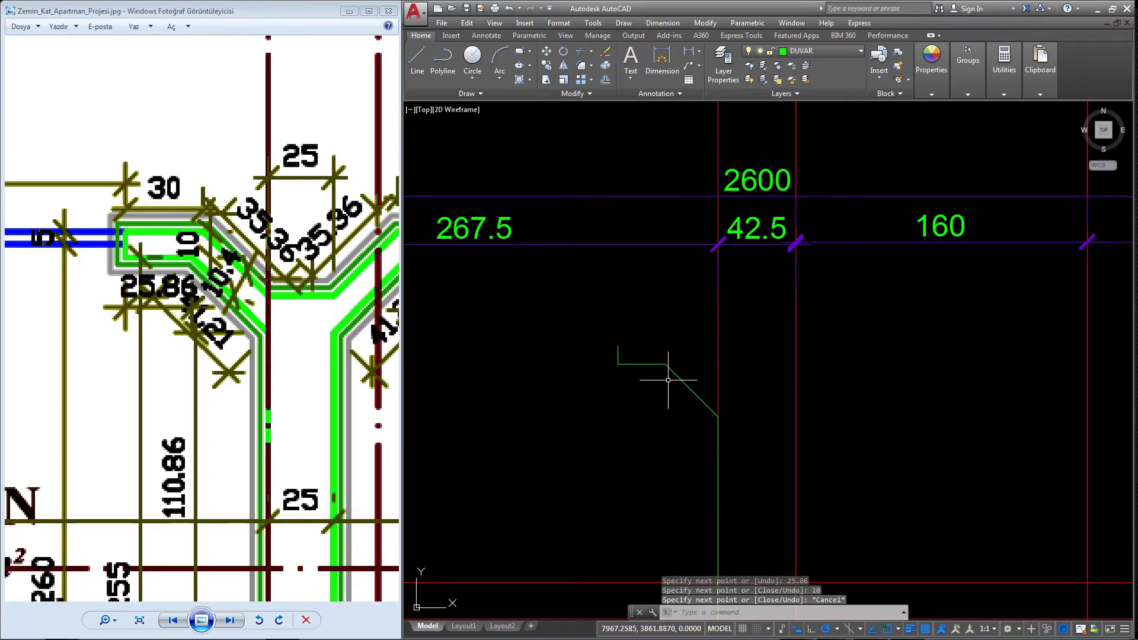
scroll(668, 380, "down", 4)
middle_click_drag(682, 421, 663, 405)
scroll(673, 383, "up", 2)
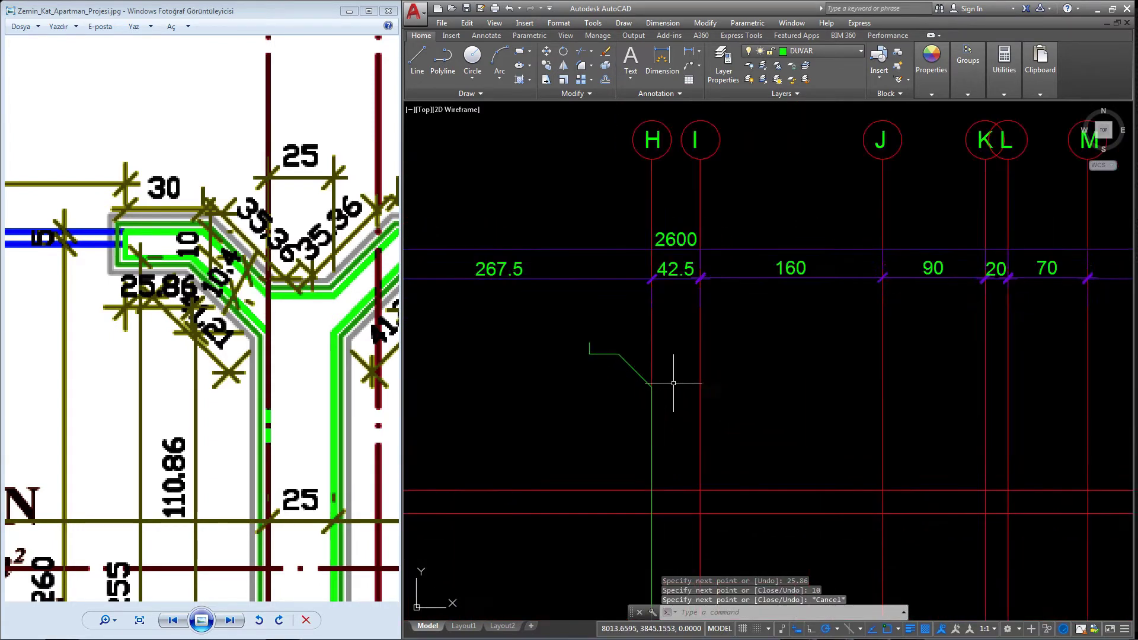
scroll(611, 355, "up", 2)
left_click_drag(308, 358, 248, 335)
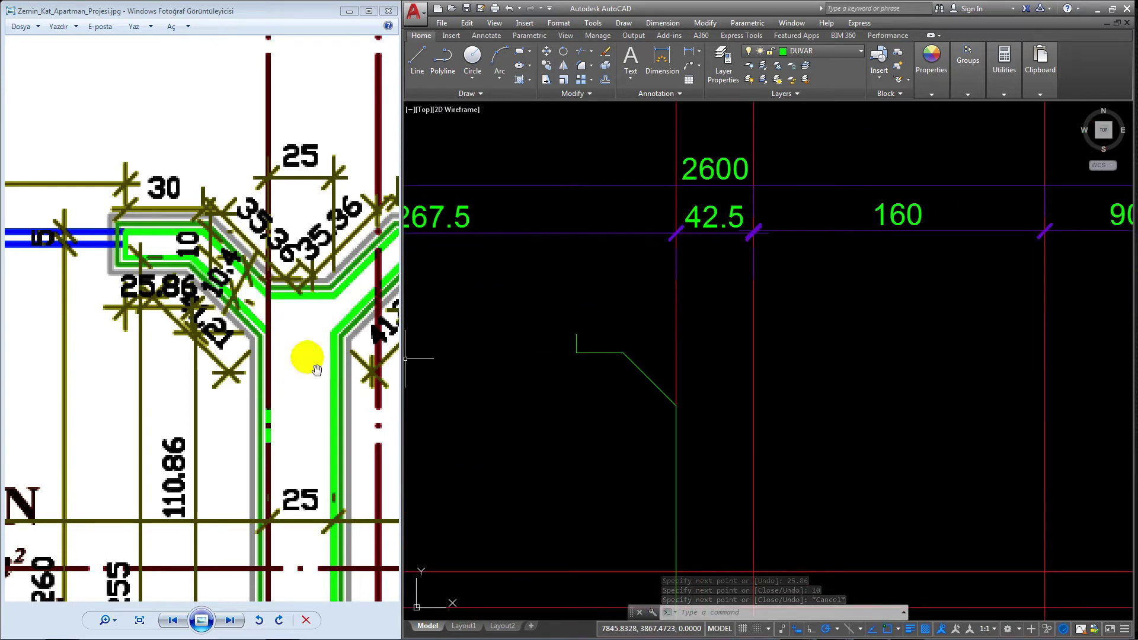
middle_click_drag(613, 388, 595, 423)
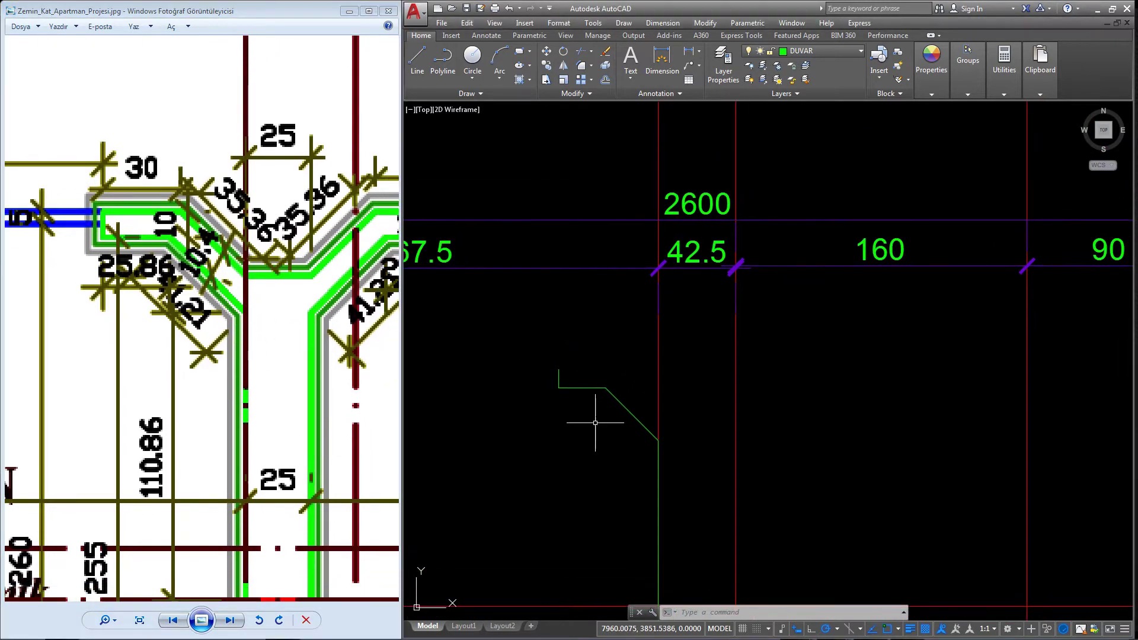
scroll(551, 356, "up", 2)
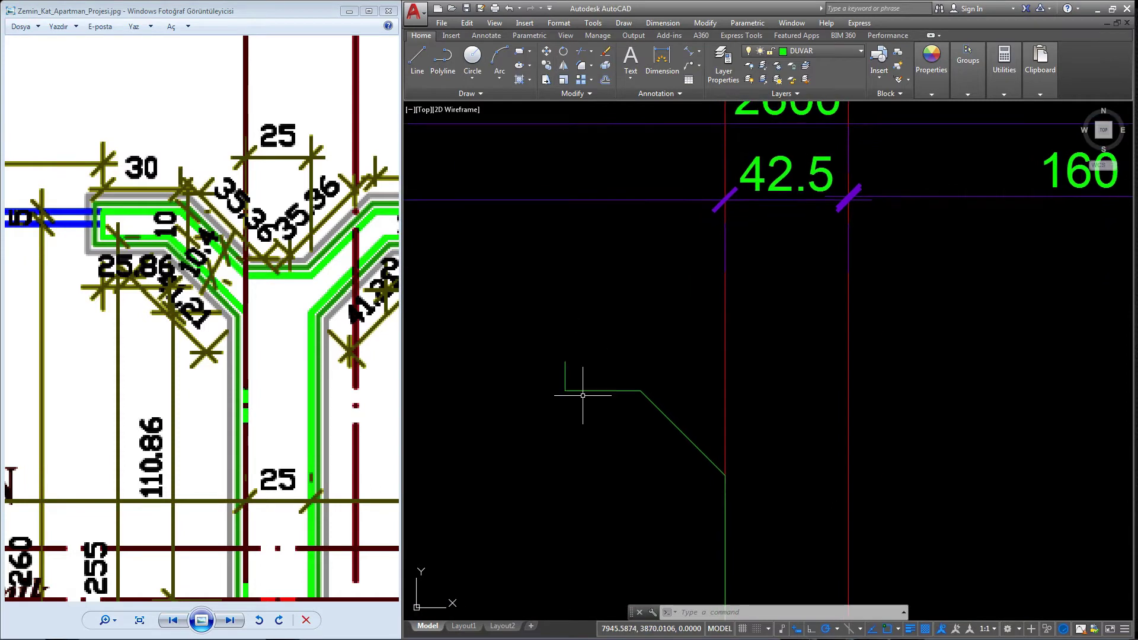
- Join the newly drawn chamfered wall segments into a single polyline
left_click_drag(659, 384, 606, 419)
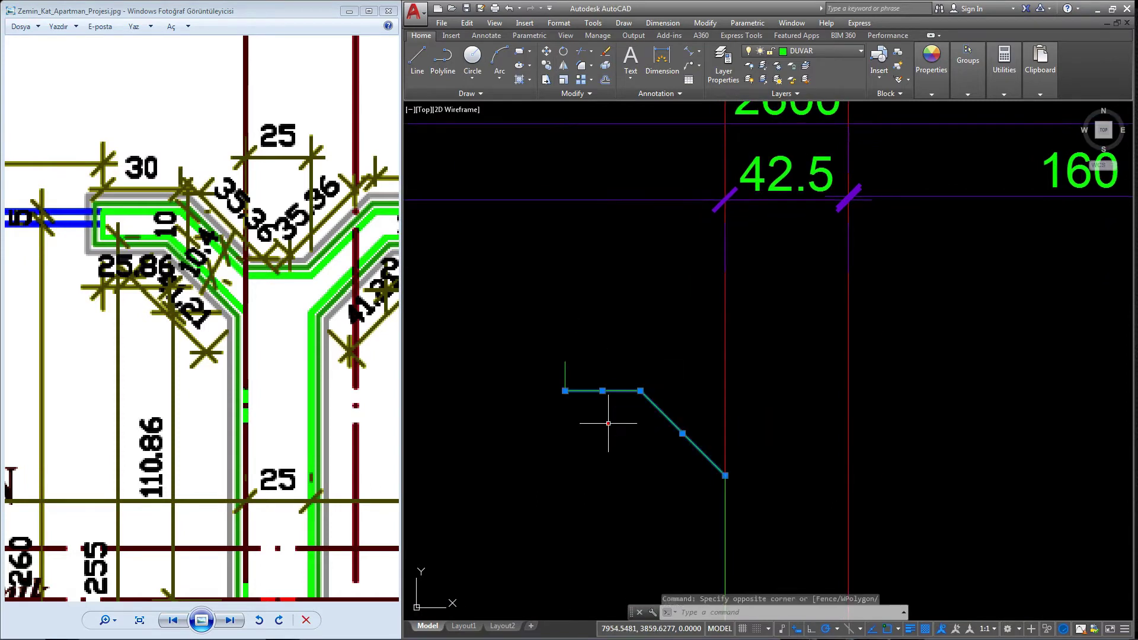
type("j")
key("Return")
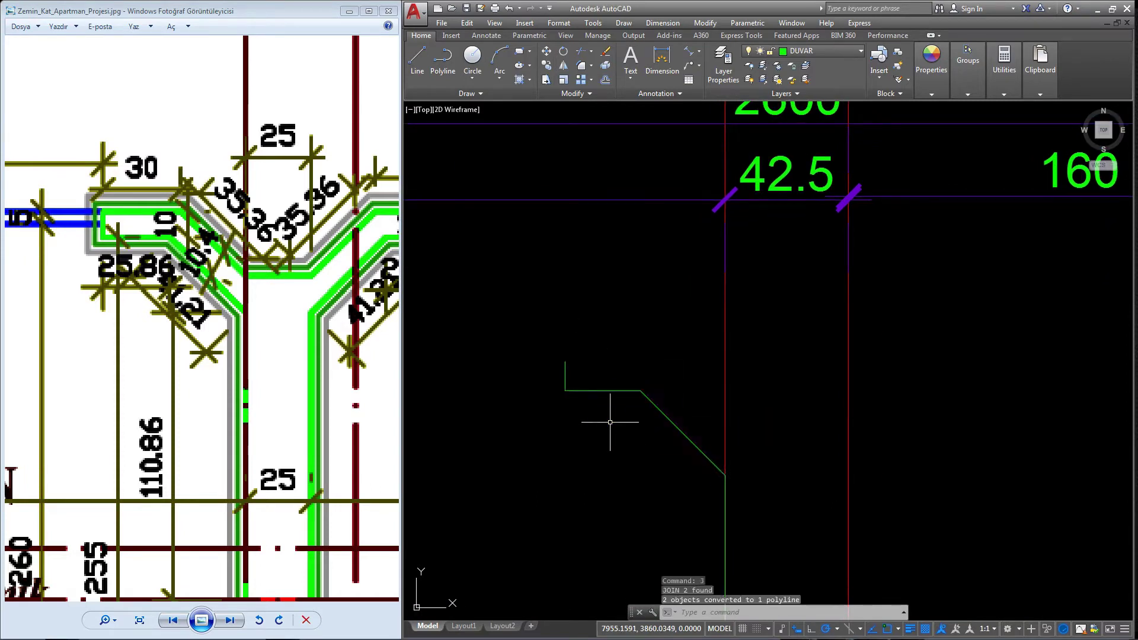
- Offset the wall polyline 10 units upward to form the wall's second face
key("Return")
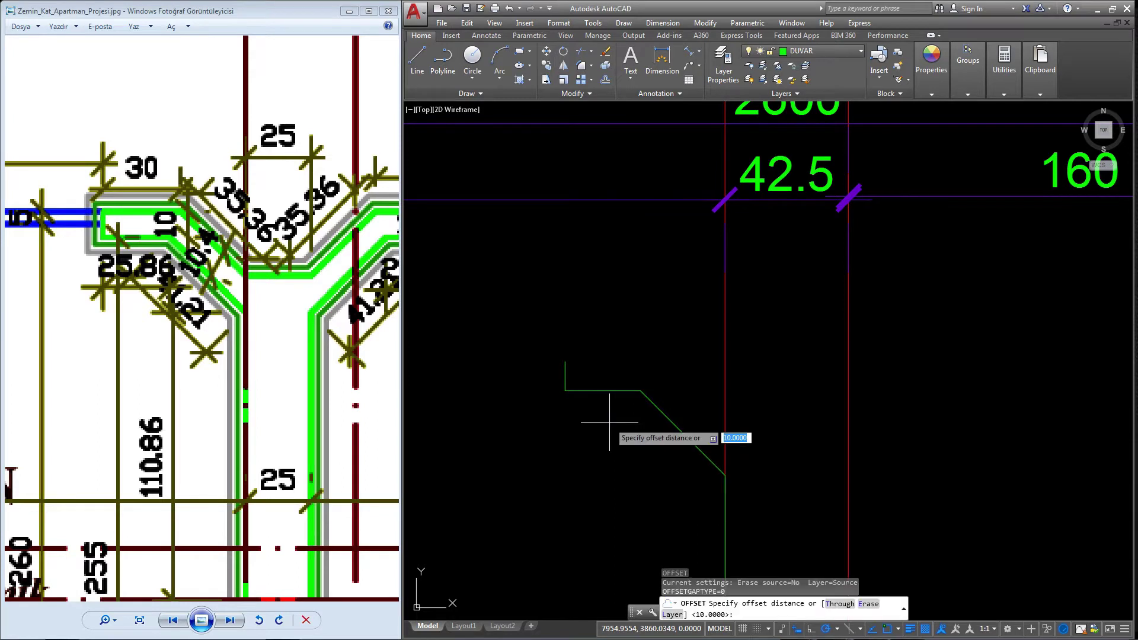
key("Return")
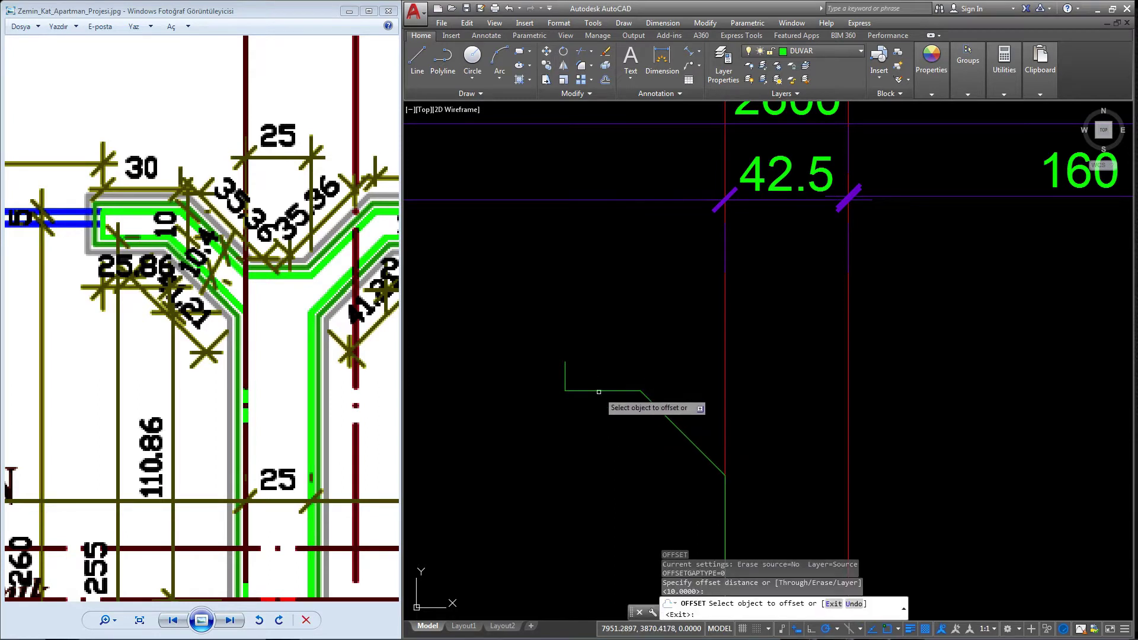
left_click(599, 392)
left_click(606, 344)
right_click(608, 335)
left_click(617, 339)
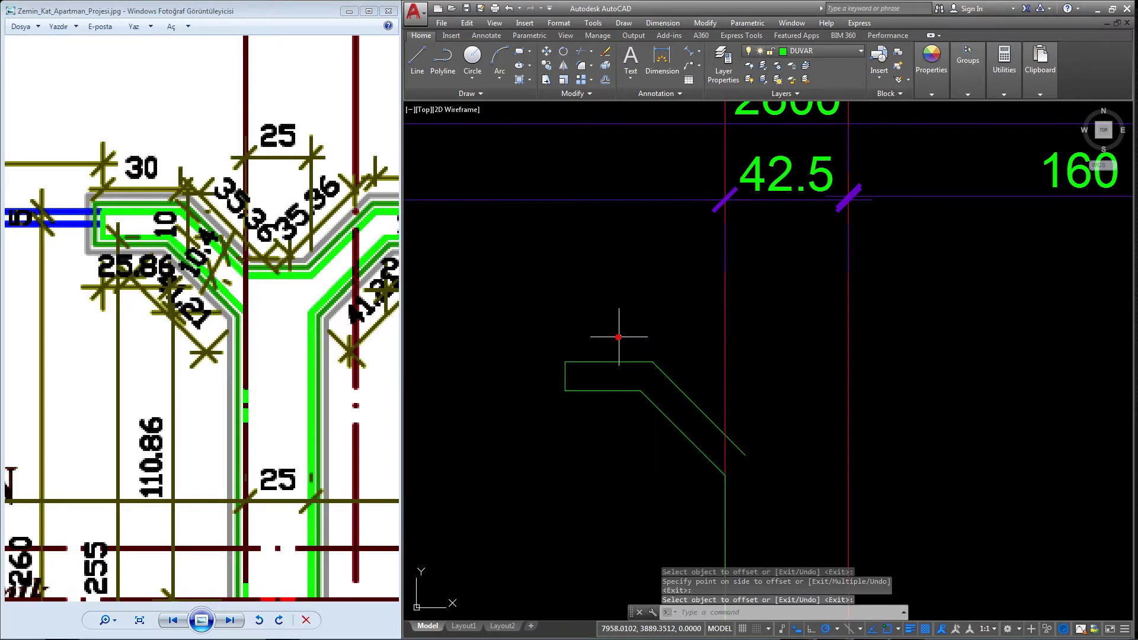
middle_click_drag(634, 356, 618, 330)
scroll(622, 330, "down", 2)
scroll(676, 375, "up", 2)
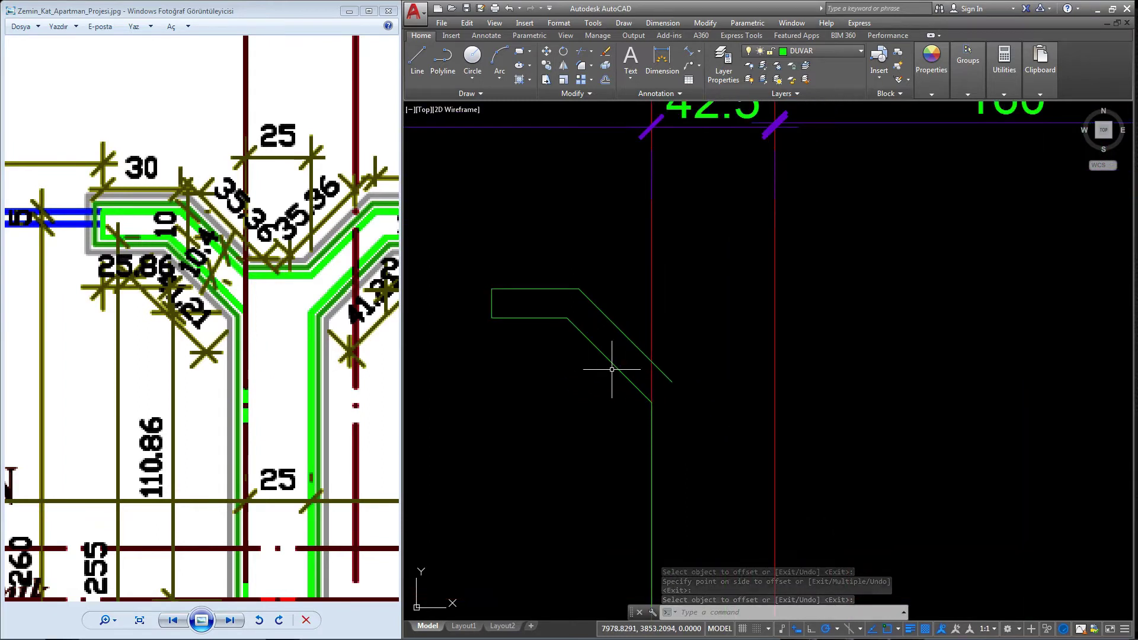
left_click(416, 62)
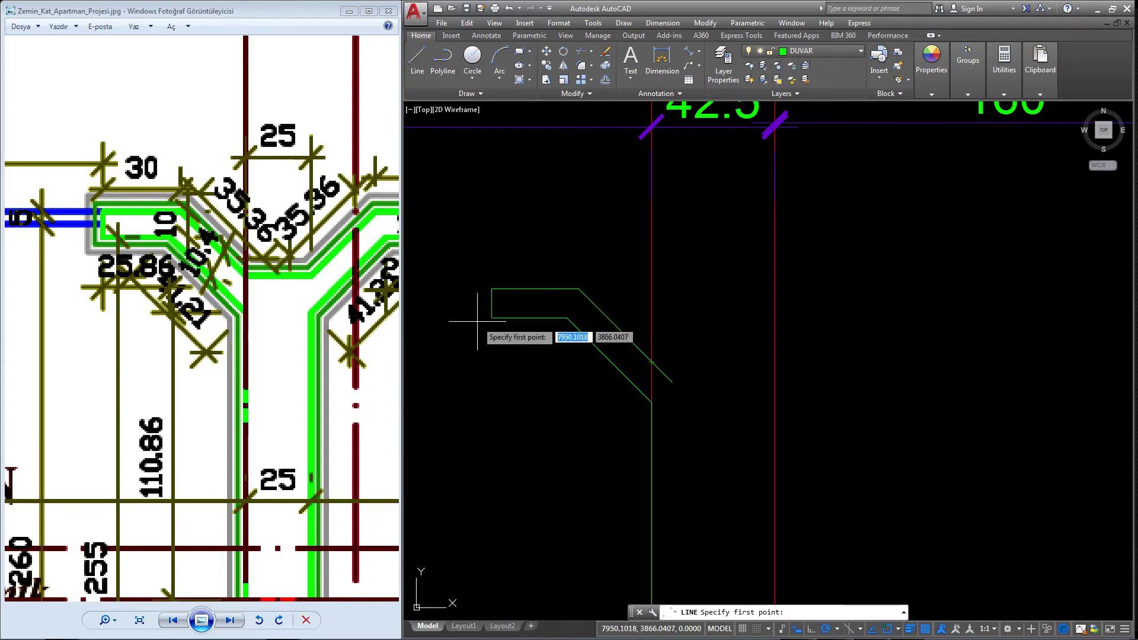
- Draw a 12.5-unit horizontal wall line from where the diagonal meets the vertical wall
scroll(263, 140, "up", 2)
left_click_drag(267, 149, 281, 209)
scroll(281, 209, "up", 2)
mouse_move(320, 165)
left_mouse_down()
mouse_move(330, 178)
mouse_move(280, 249)
left_mouse_up()
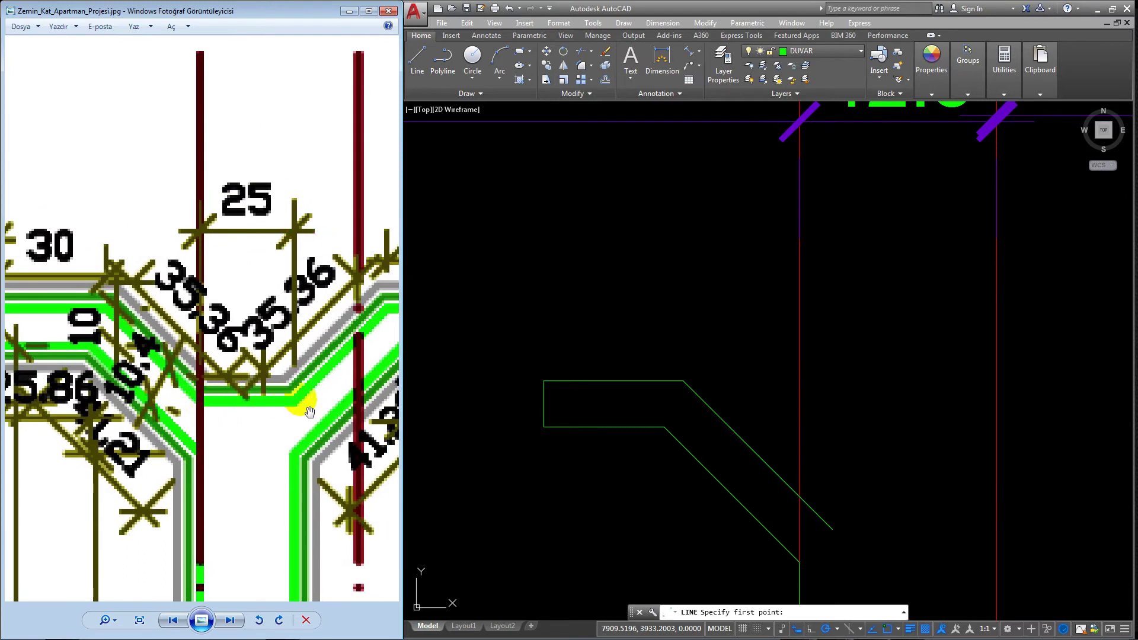
middle_click_drag(744, 414, 750, 266)
scroll(750, 267, "down", 2)
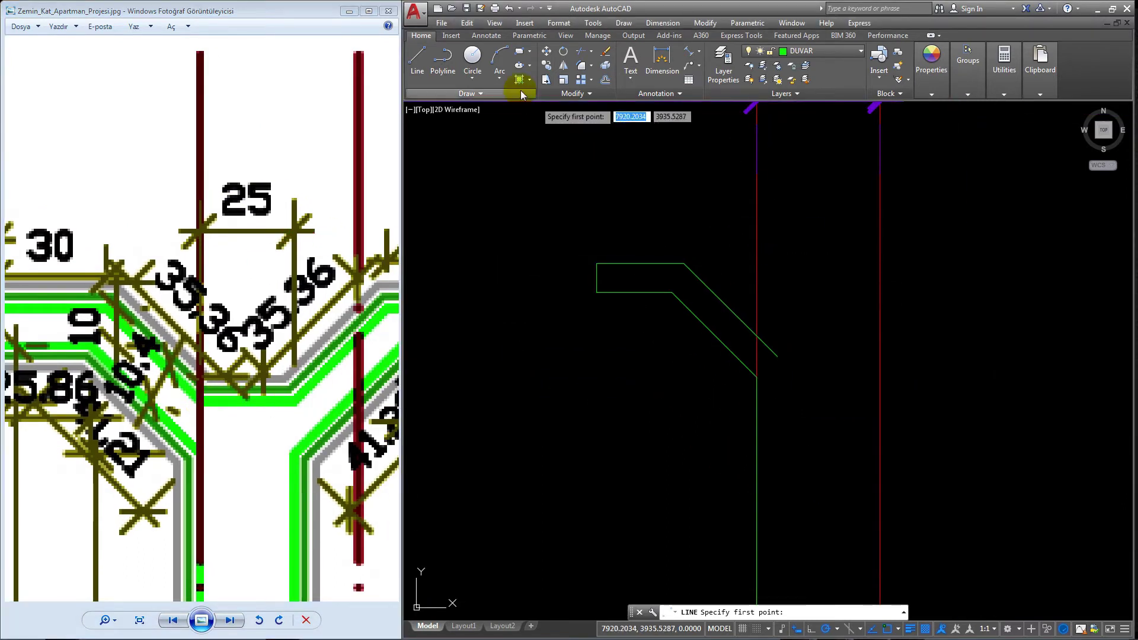
left_click(425, 56)
left_click(758, 335)
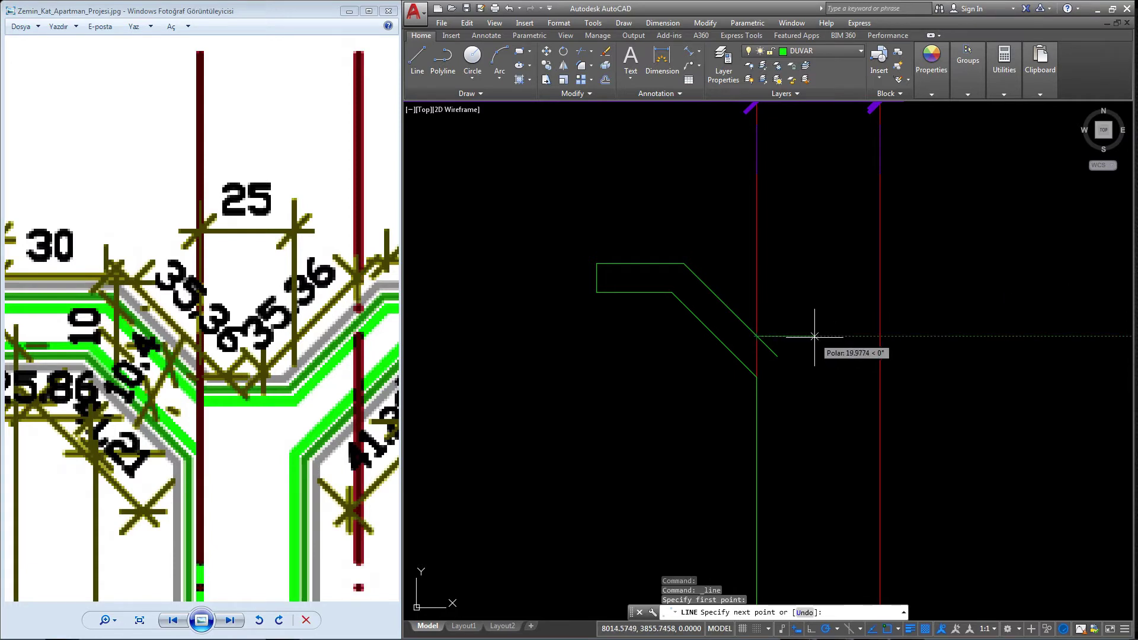
type("12.5")
key("Return")
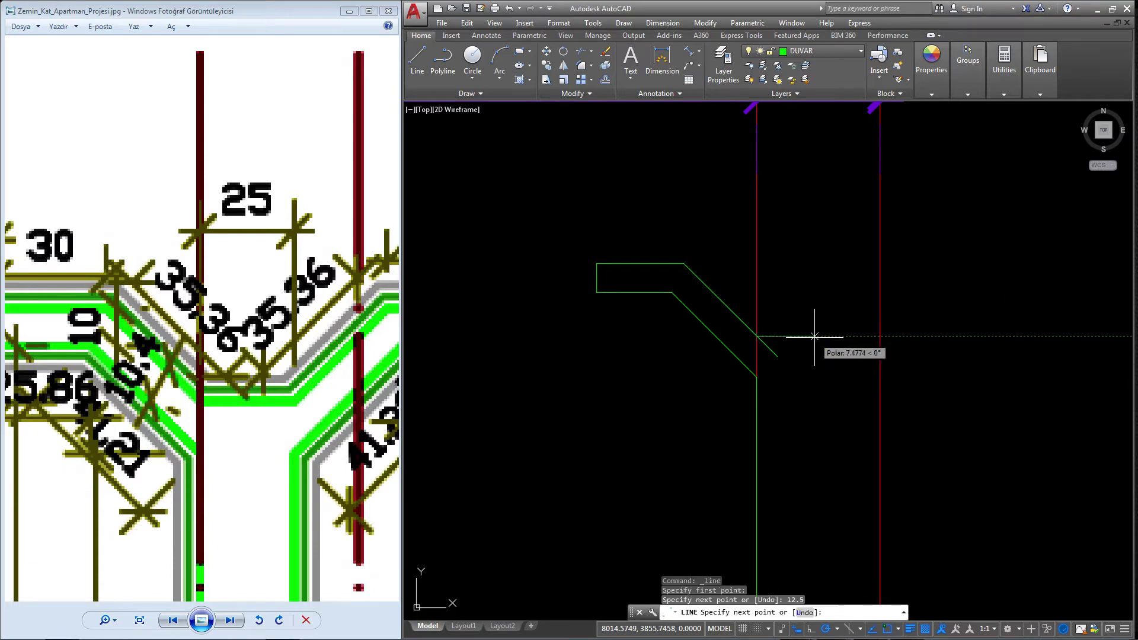
- Trim the diagonal stub overhanging past the vertical wall line
scroll(783, 337, "up", 2)
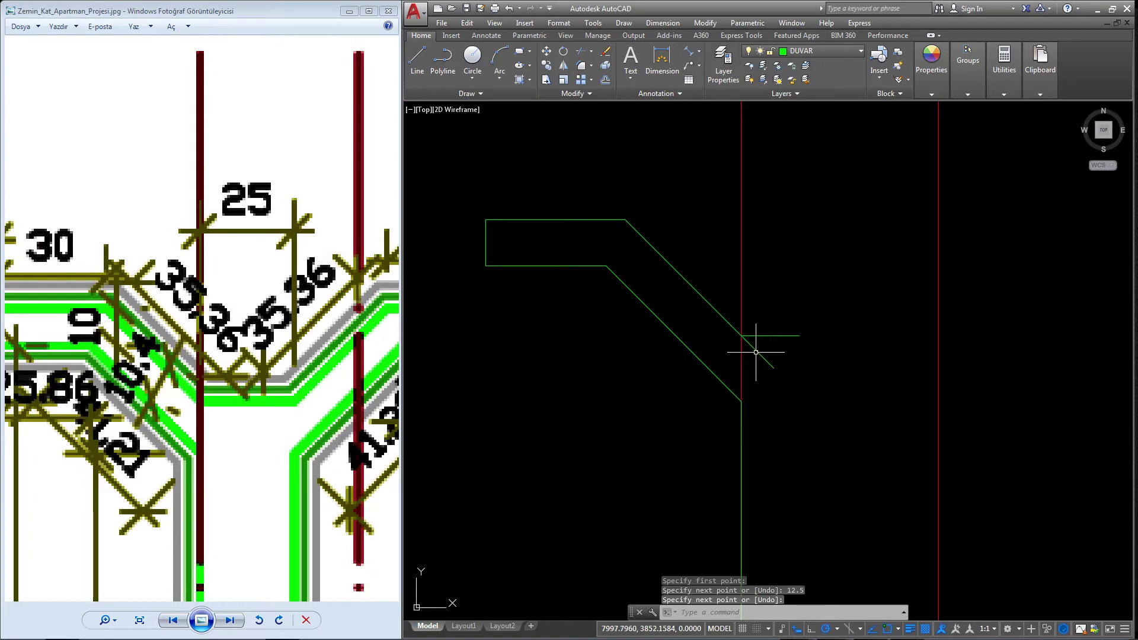
type("r")
key("Return")
key("Return")
left_click(756, 350)
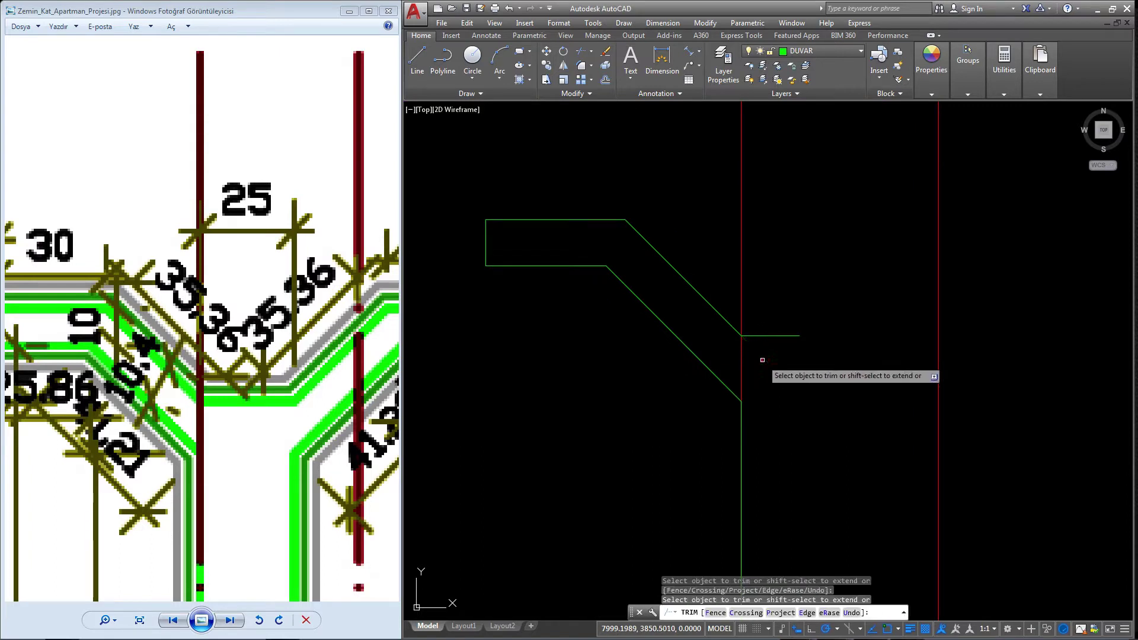
right_click(799, 309)
left_click(809, 317)
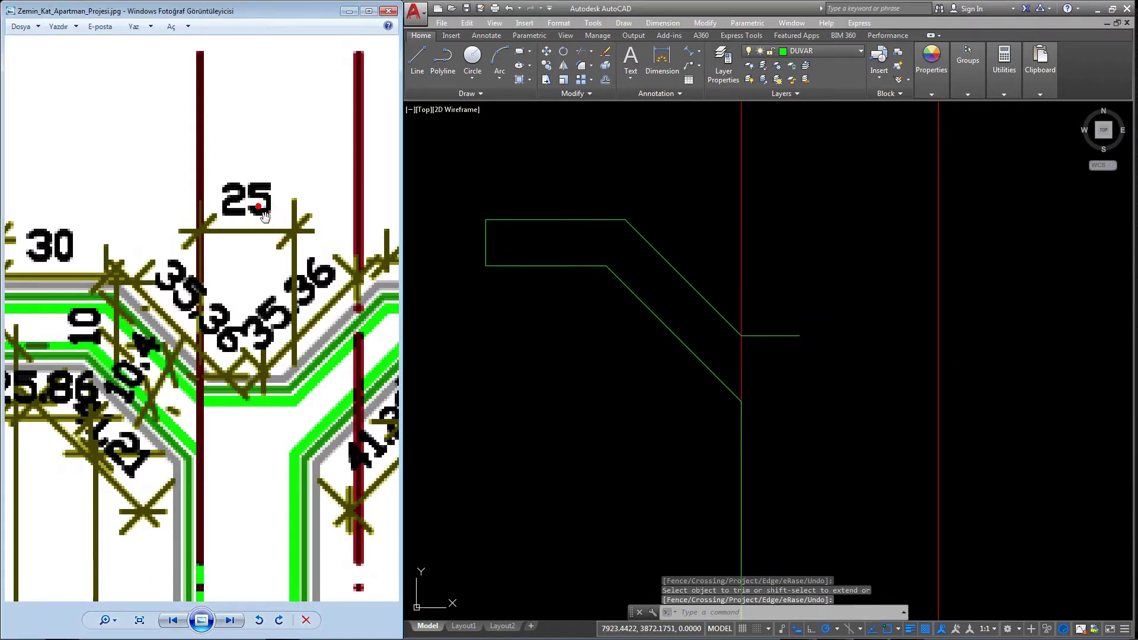
- Measure the outer diagonal balcony wall with an aligned dimension reading 35.35
left_click_drag(262, 218, 258, 204)
scroll(259, 204, "down", 5)
scroll(260, 205, "down", 3)
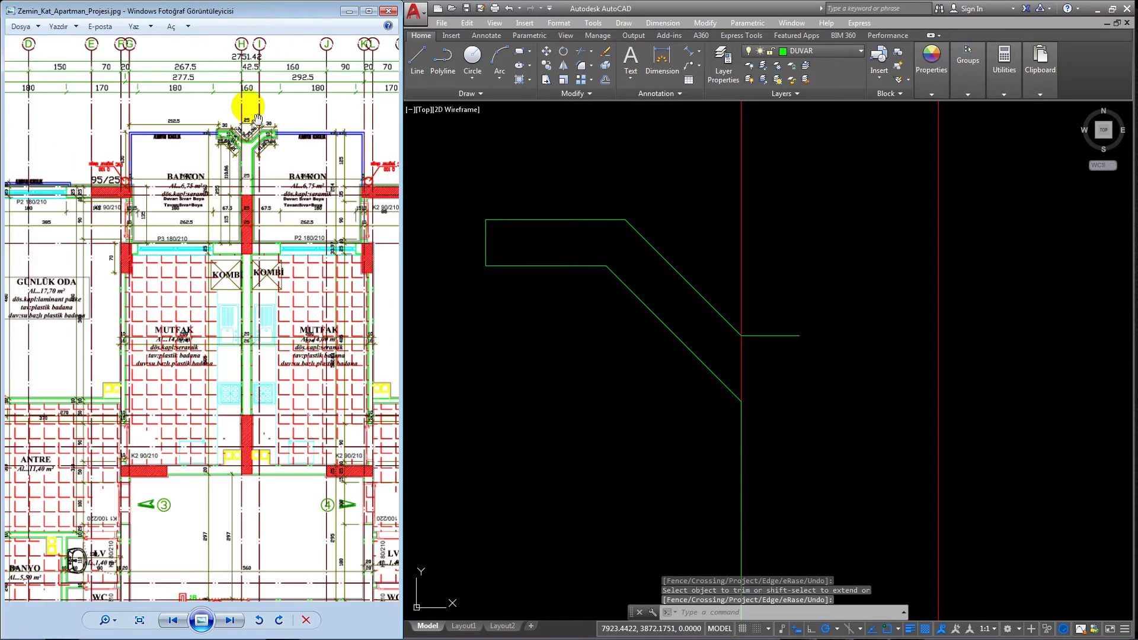
scroll(246, 299, "down", 5)
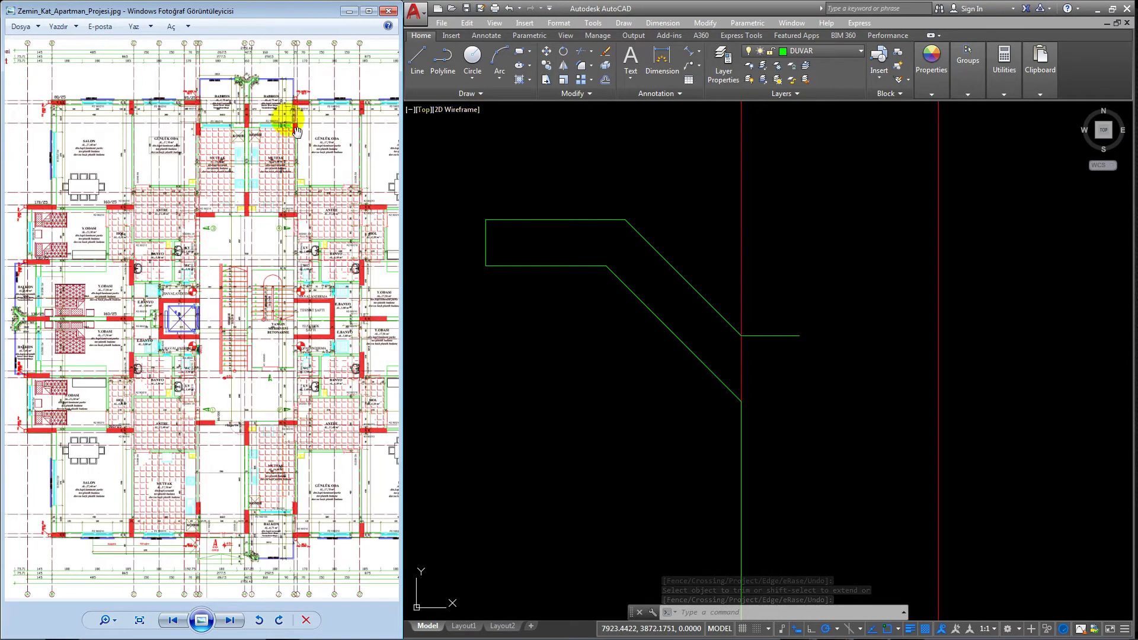
left_click_drag(296, 130, 217, 122)
scroll(150, 81, "up", 5)
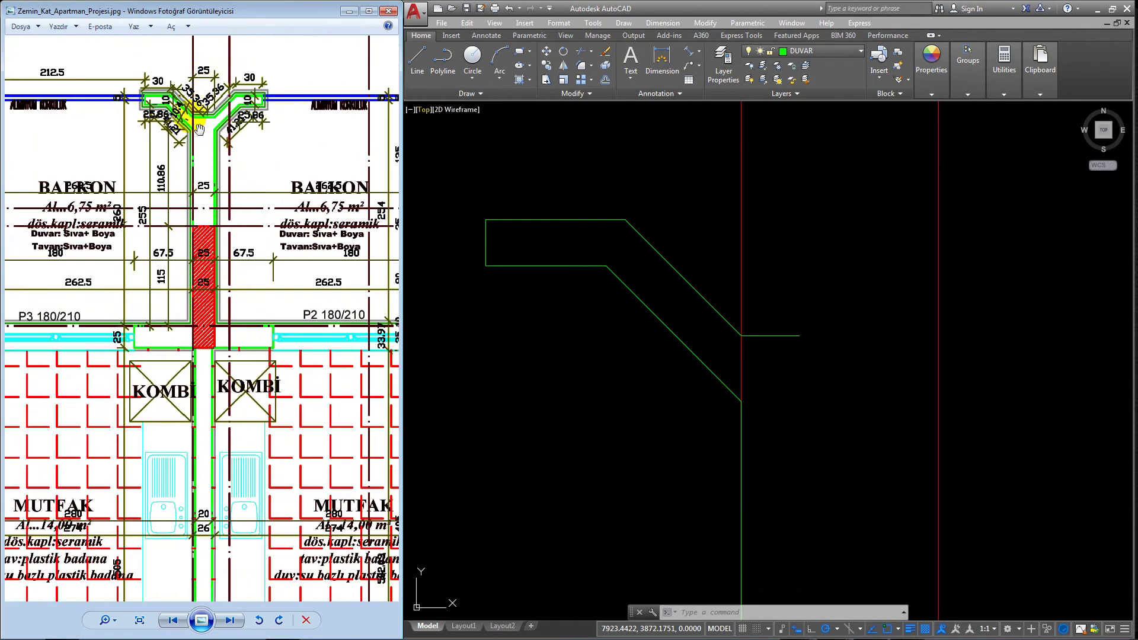
scroll(209, 107, "up", 3)
scroll(776, 323, "down", 4)
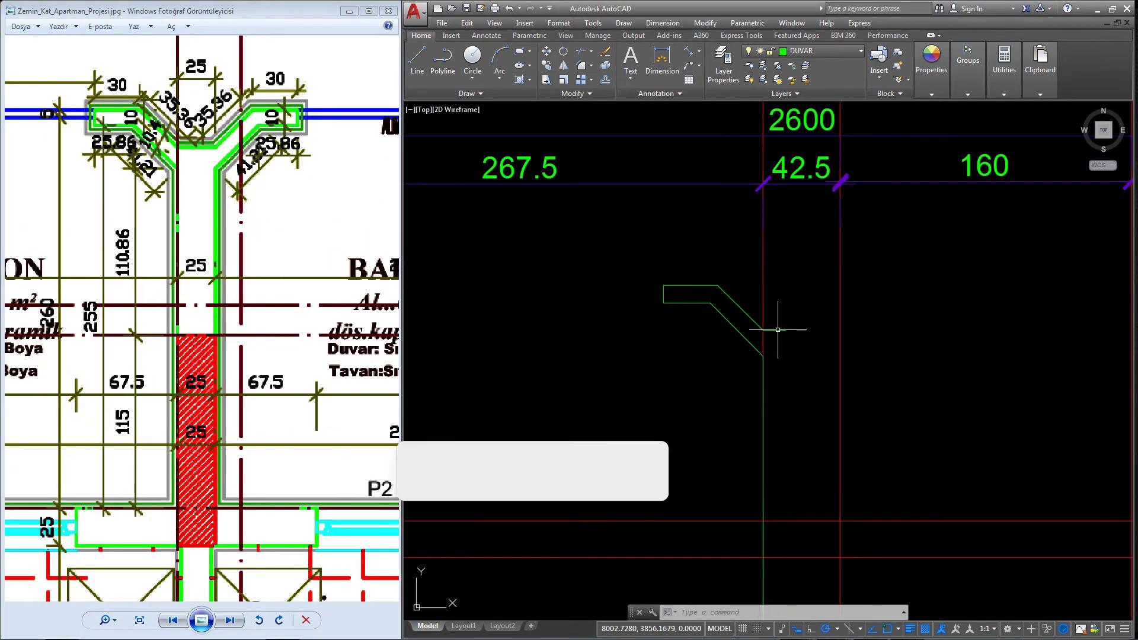
middle_click_drag(774, 326, 792, 325)
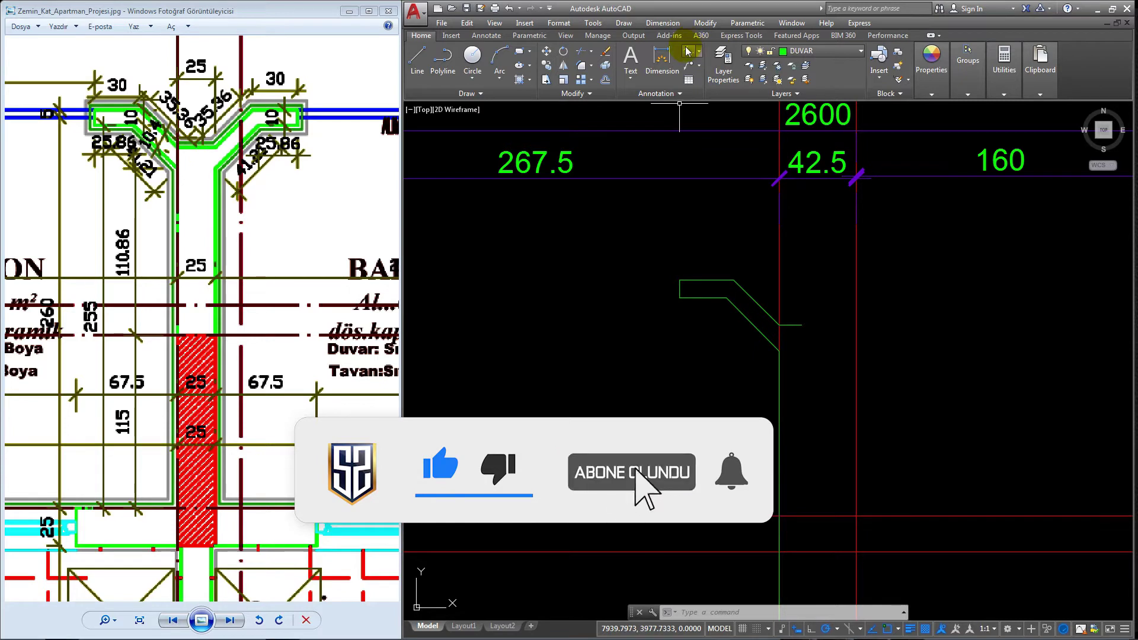
left_click(663, 60)
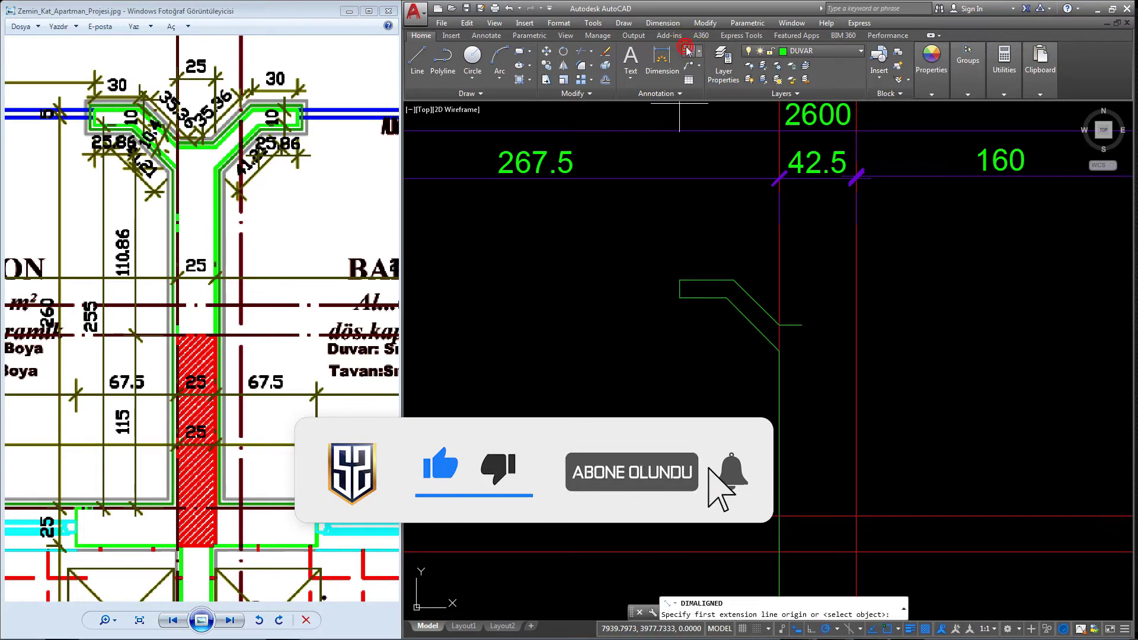
scroll(682, 297, "up", 1)
scroll(694, 288, "up", 1)
left_click(698, 288)
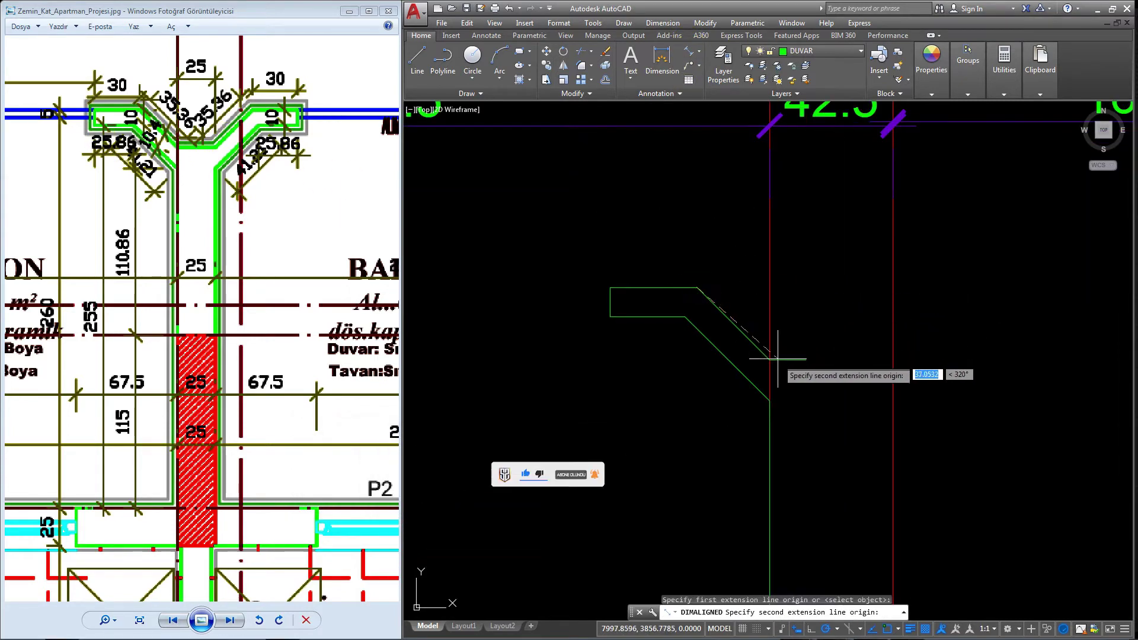
left_click(771, 360)
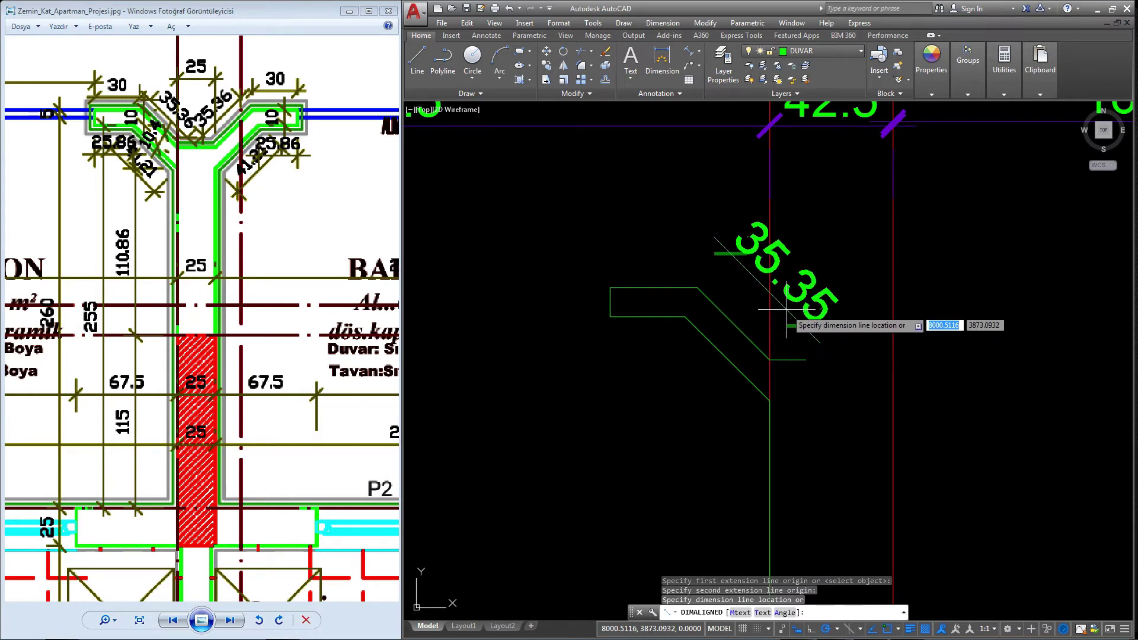
left_click(783, 314)
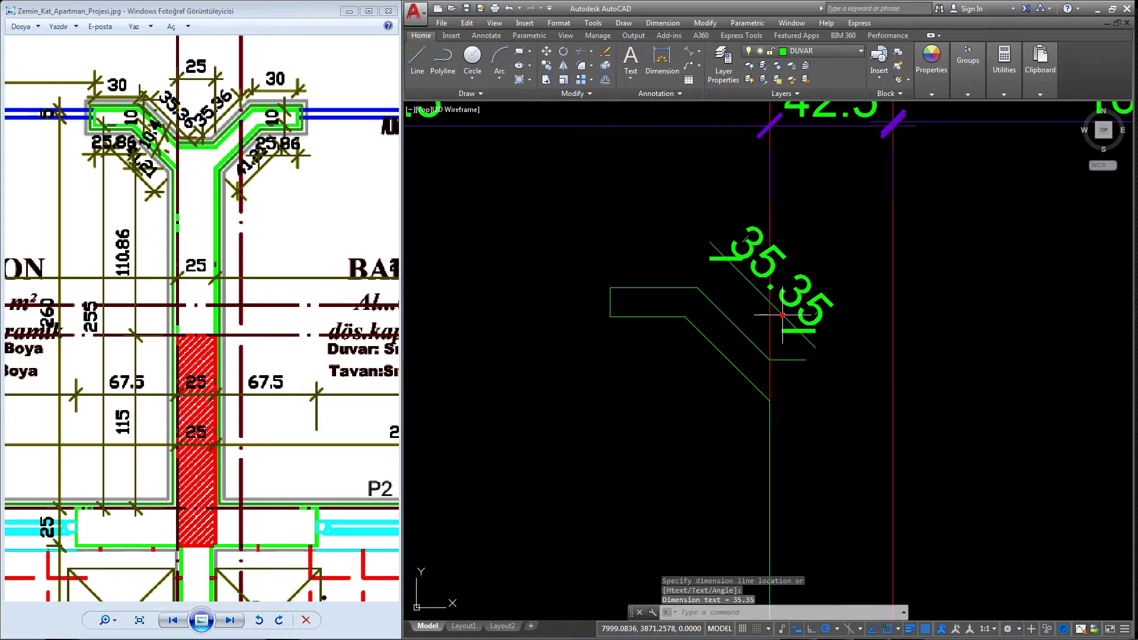
- Add aligned dimensions on the inner diagonal (41.21) and the short wall edge (25.86)
scroll(216, 117, "up", 2)
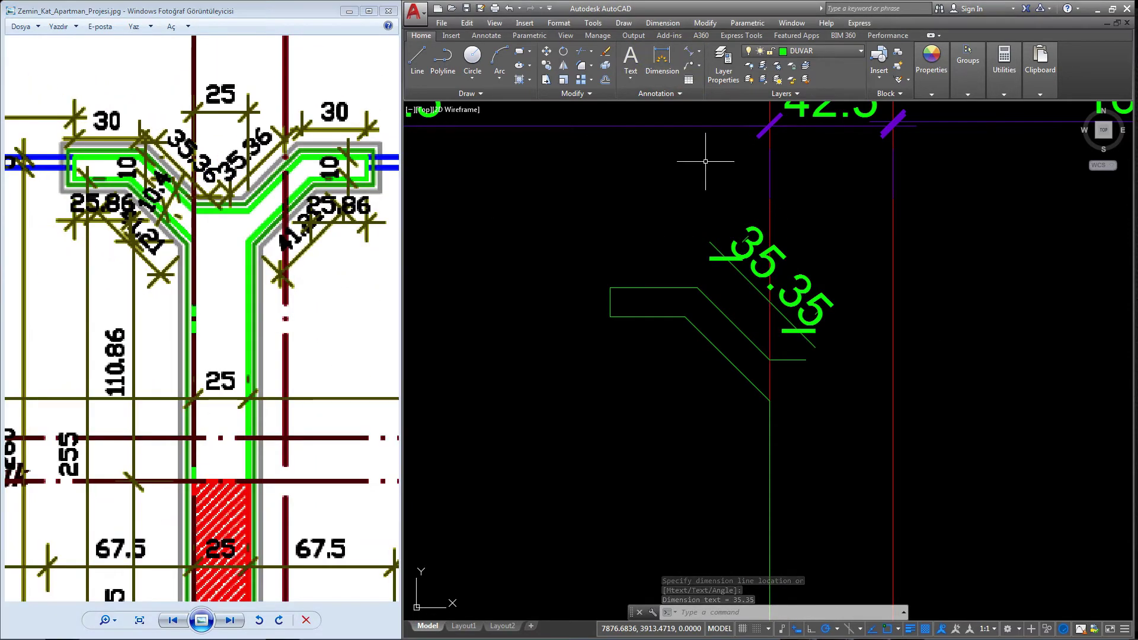
left_click(662, 57)
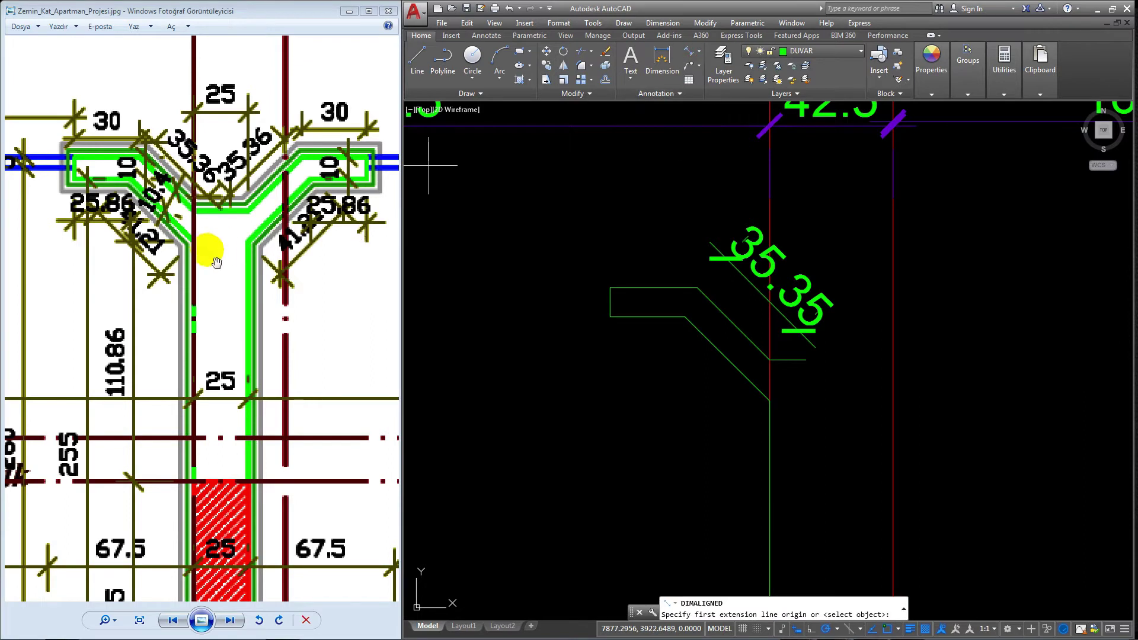
left_click(686, 317)
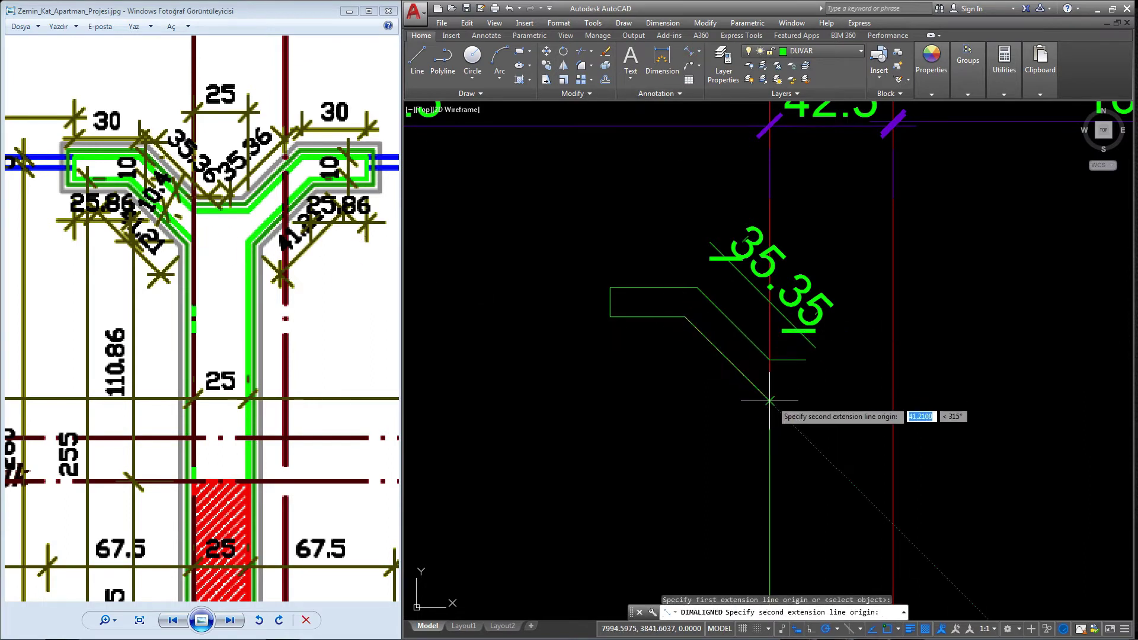
left_click(770, 401)
left_click(724, 436)
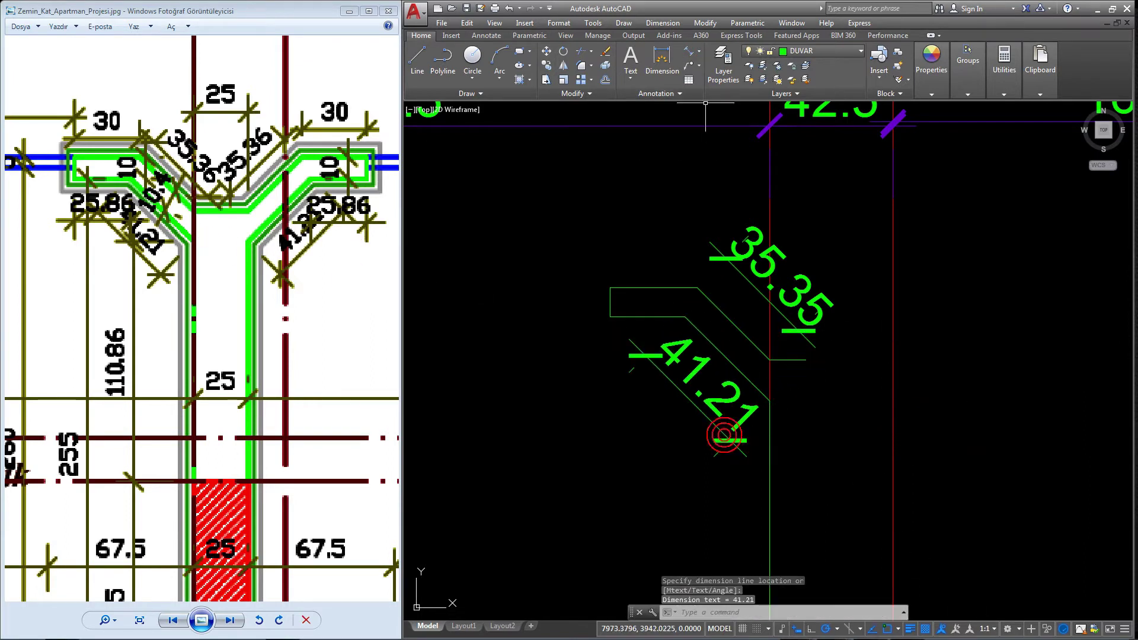
left_click(689, 56)
left_click(611, 317)
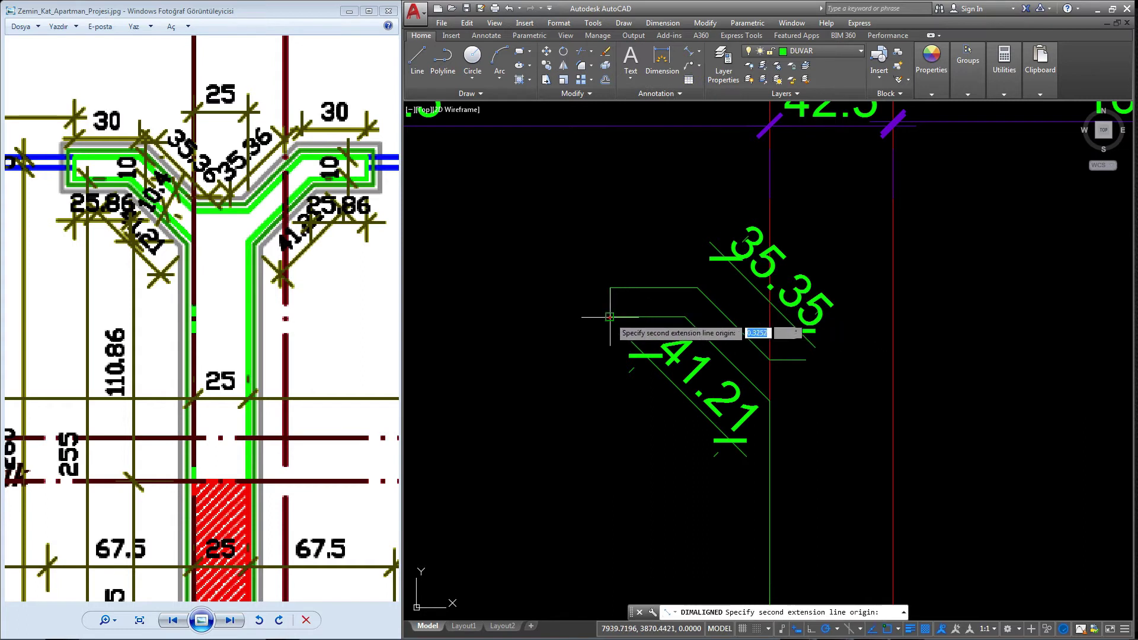
left_click(686, 316)
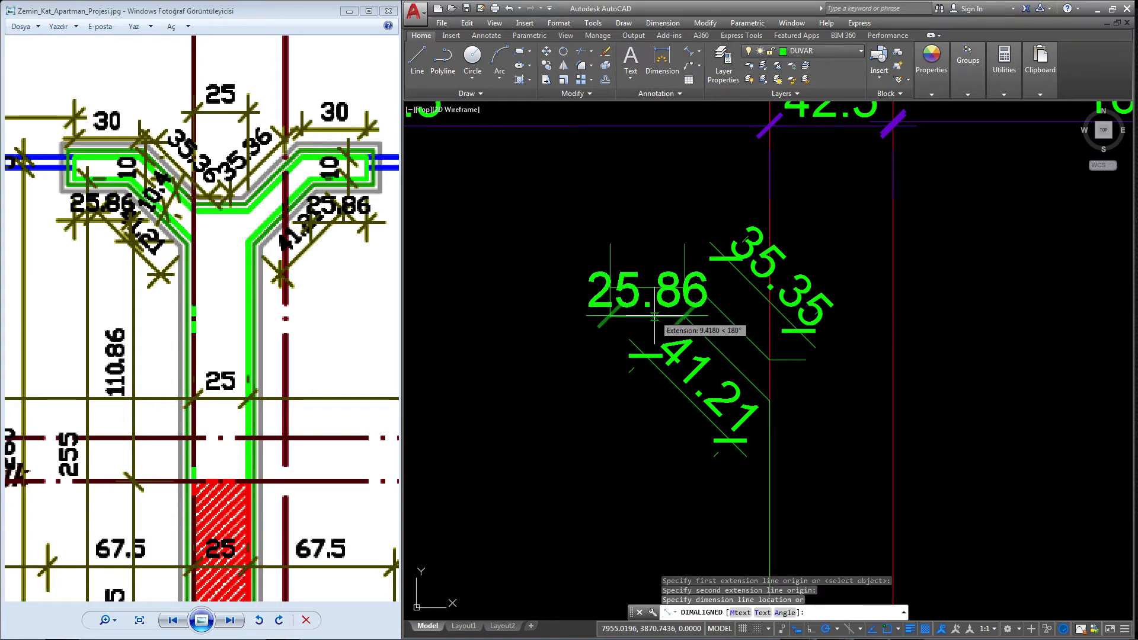
left_click(626, 368)
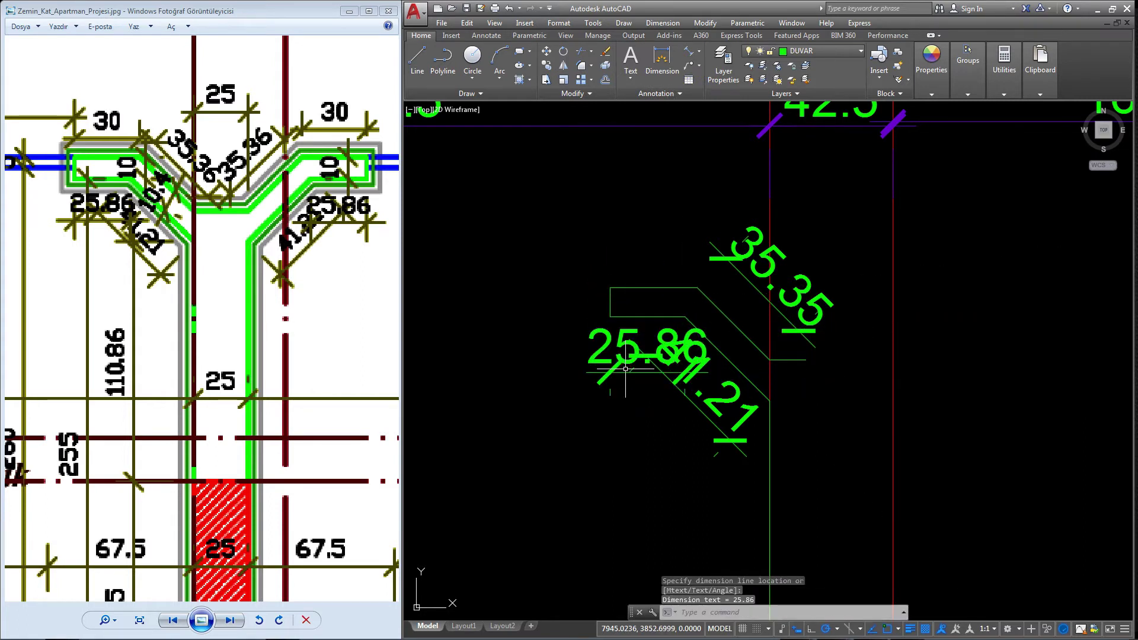
- Erase the three temporary aligned dimensions 35.35, 41.21 and 25.86
key("Escape")
left_click(625, 369)
left_click(680, 424)
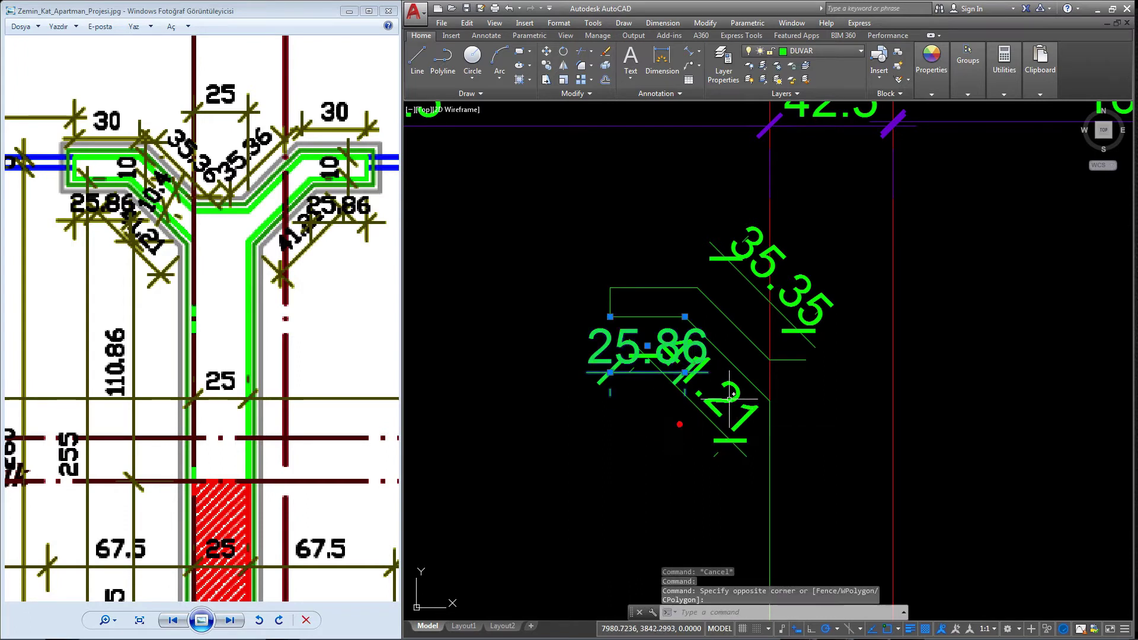
left_click(657, 390)
key("Delete")
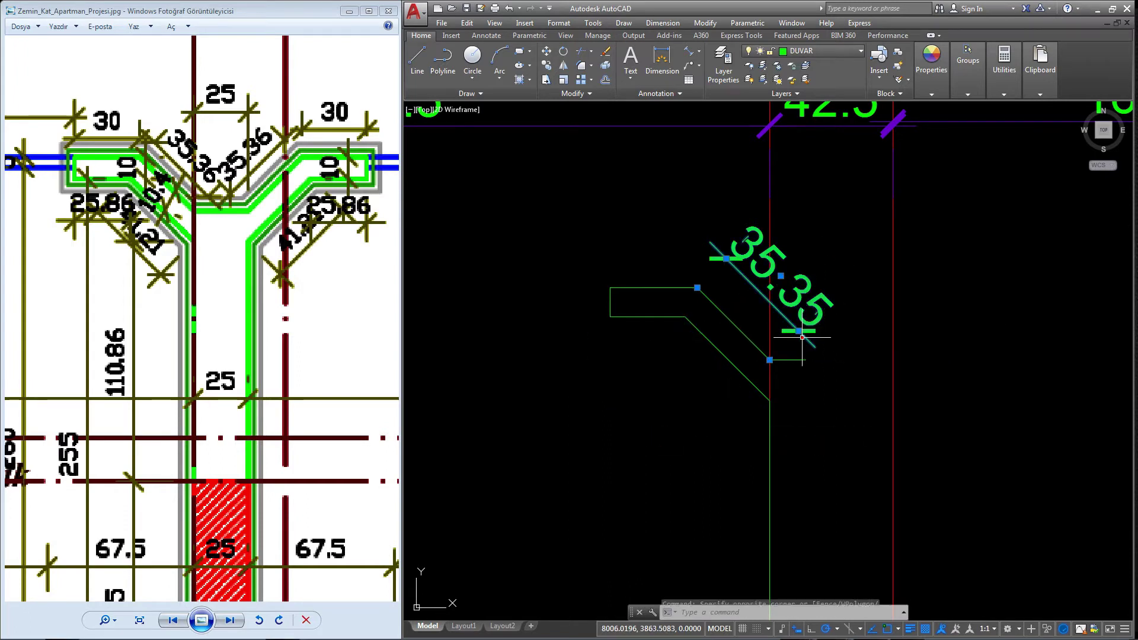
left_click(772, 290)
key("Delete")
scroll(812, 305, "down", 3)
scroll(721, 239, "down", 2)
scroll(721, 239, "down", 5)
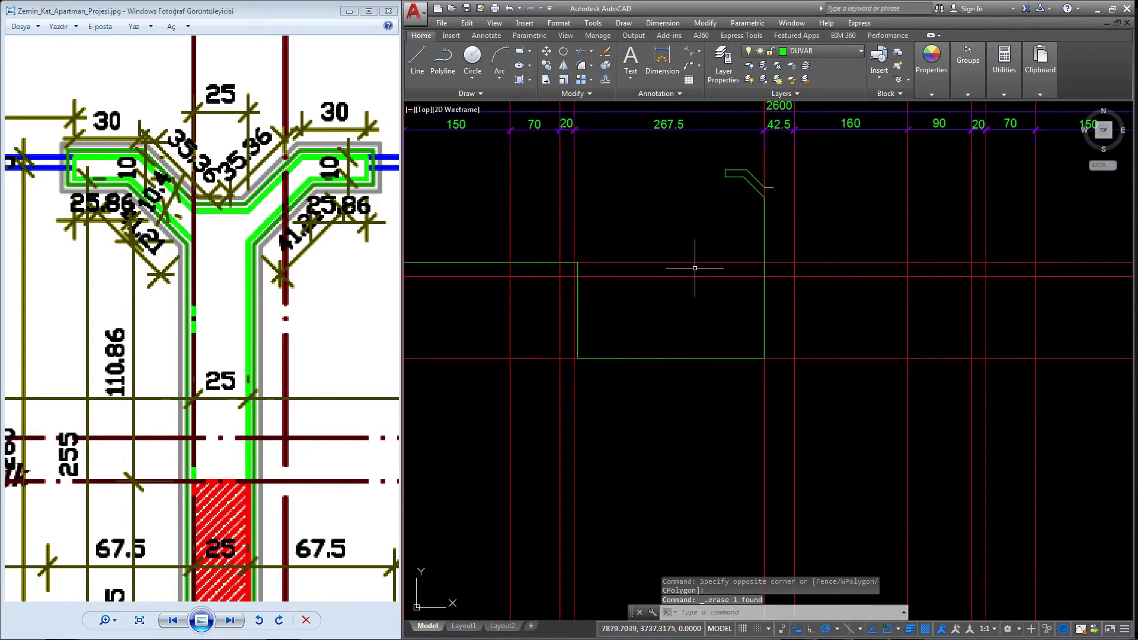
scroll(247, 254, "down", 3)
left_click_drag(246, 254, 231, 291)
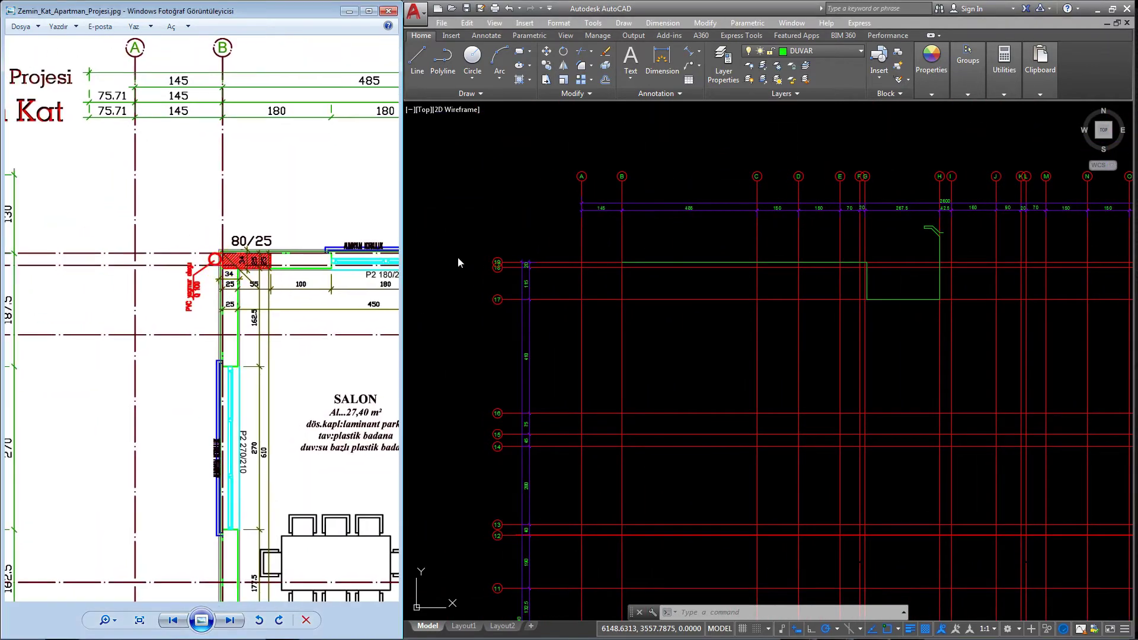
scroll(230, 285, "down", 1)
scroll(259, 394, "down", 2)
scroll(224, 415, "up", 3)
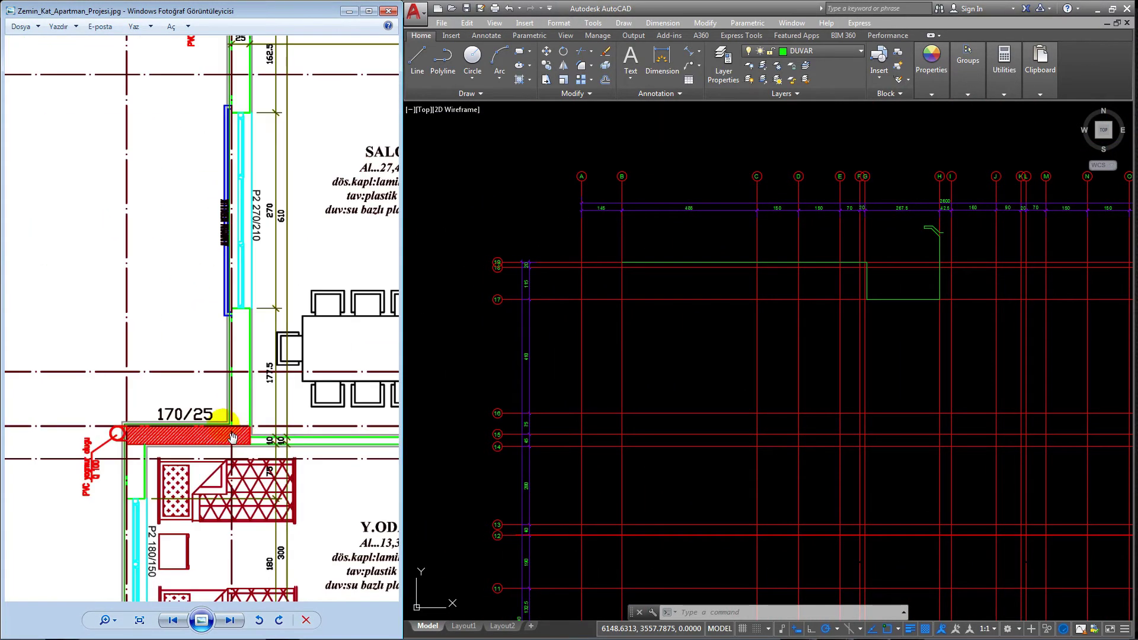
scroll(249, 443, "up", 4)
scroll(249, 442, "up", 1)
scroll(253, 438, "down", 1)
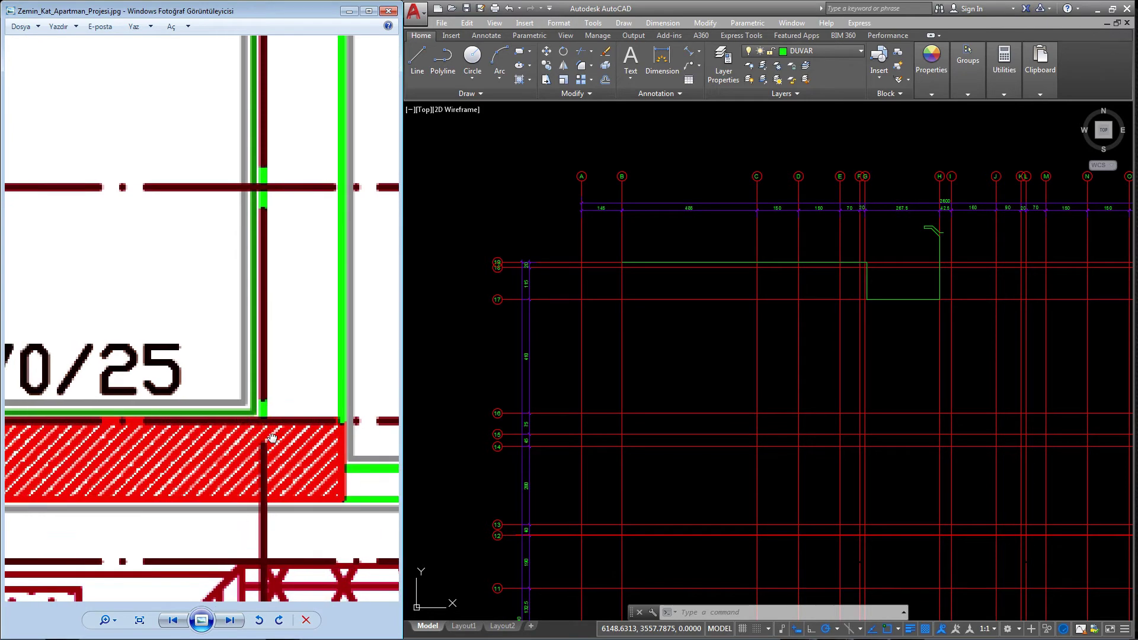
scroll(253, 439, "up", 1)
scroll(254, 437, "down", 2)
scroll(253, 437, "down", 1)
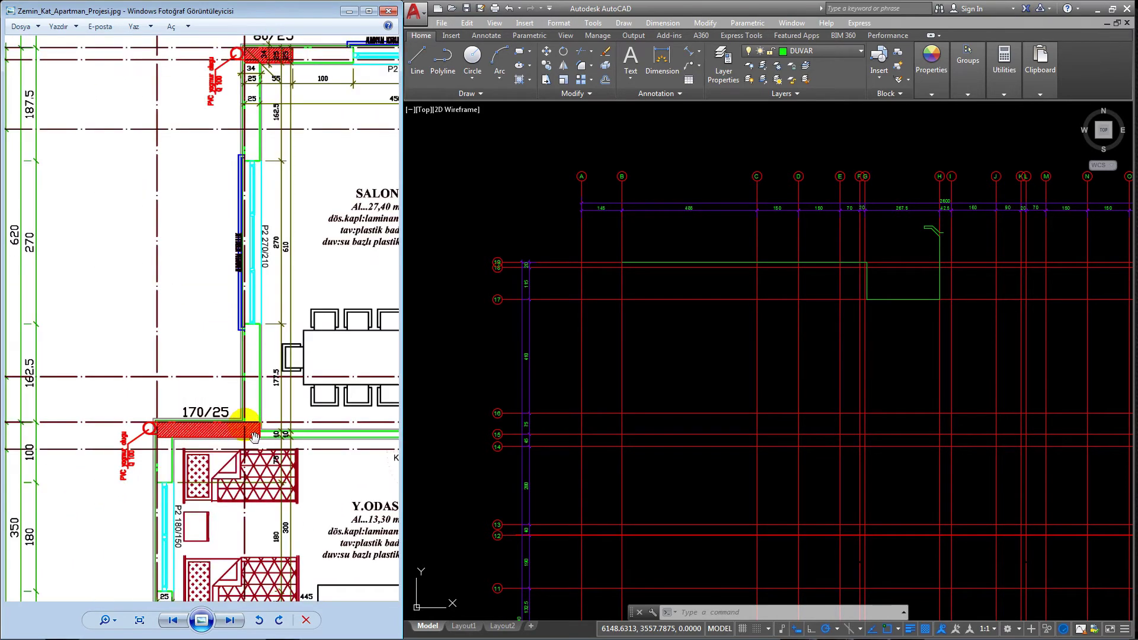
scroll(296, 444, "up", 1)
left_click_drag(347, 461, 285, 443)
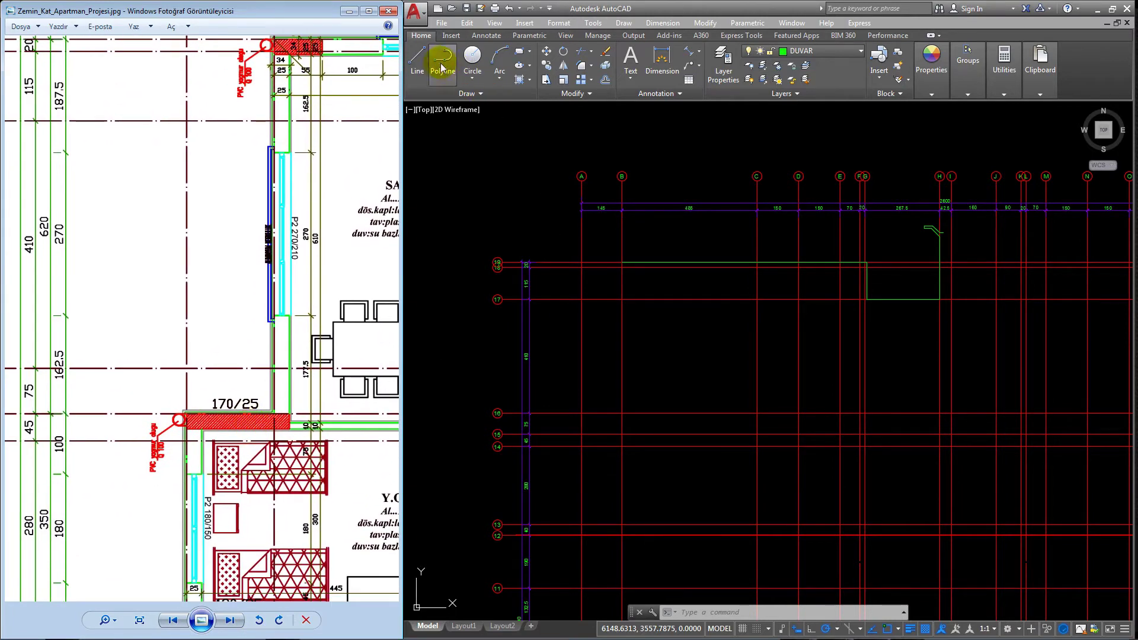
scroll(660, 249, "up", 4)
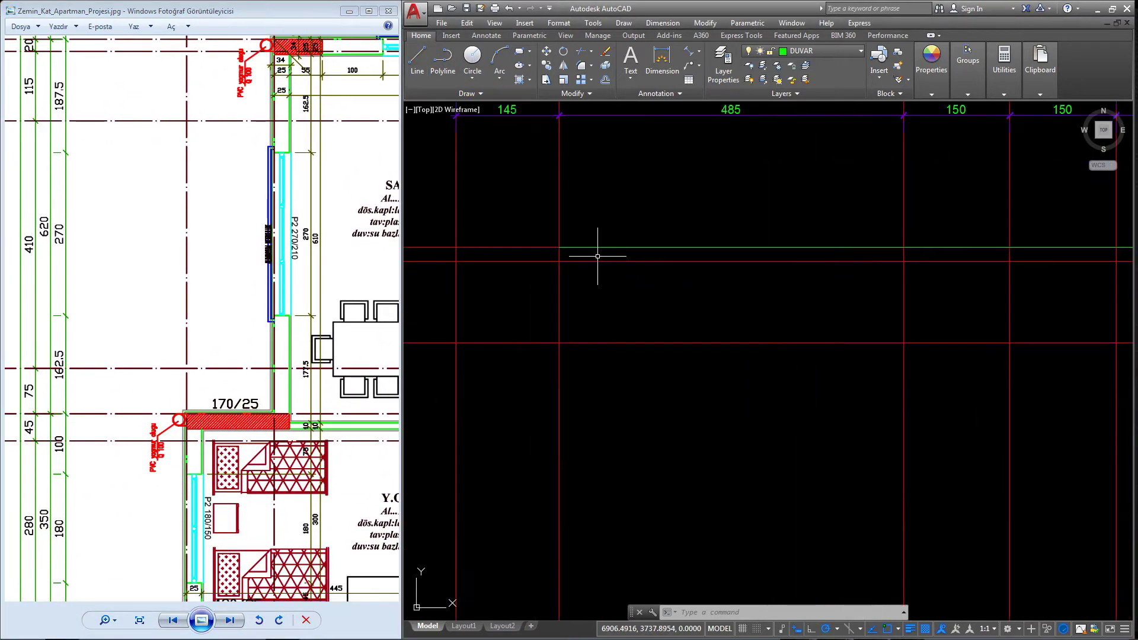
- Start a DUVAR wall polyline at the grid intersection and run it to row 15
left_click(446, 58)
scroll(551, 249, "up", 4)
left_click(591, 270)
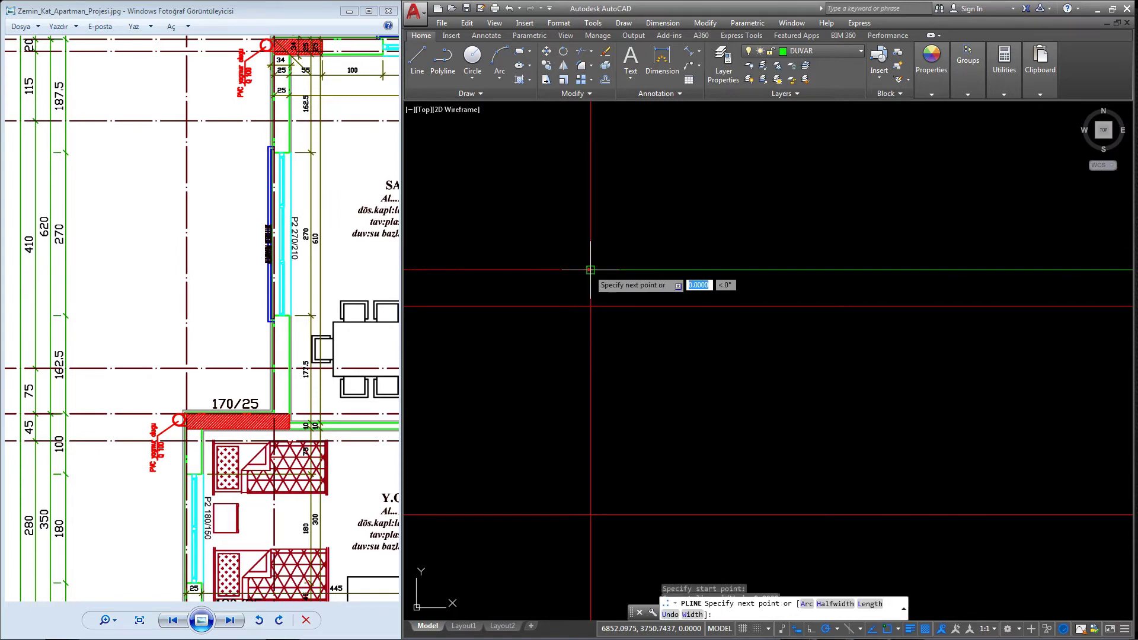
scroll(591, 279, "down", 3)
scroll(617, 392, "up", 3)
middle_click_drag(625, 384, 739, 384)
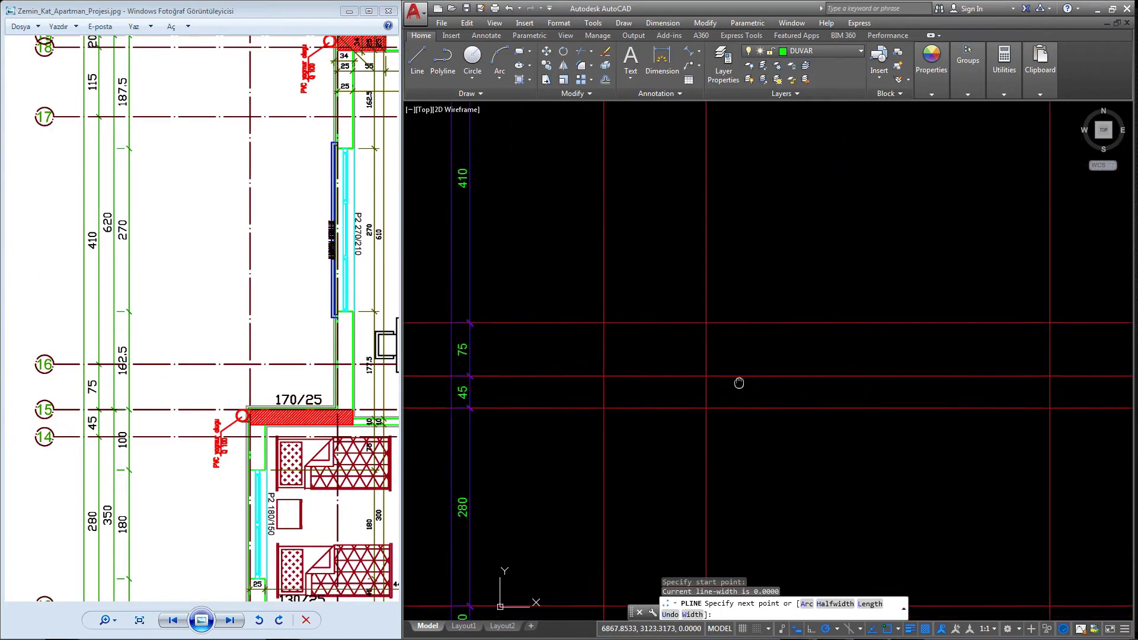
scroll(813, 394, "up", 2)
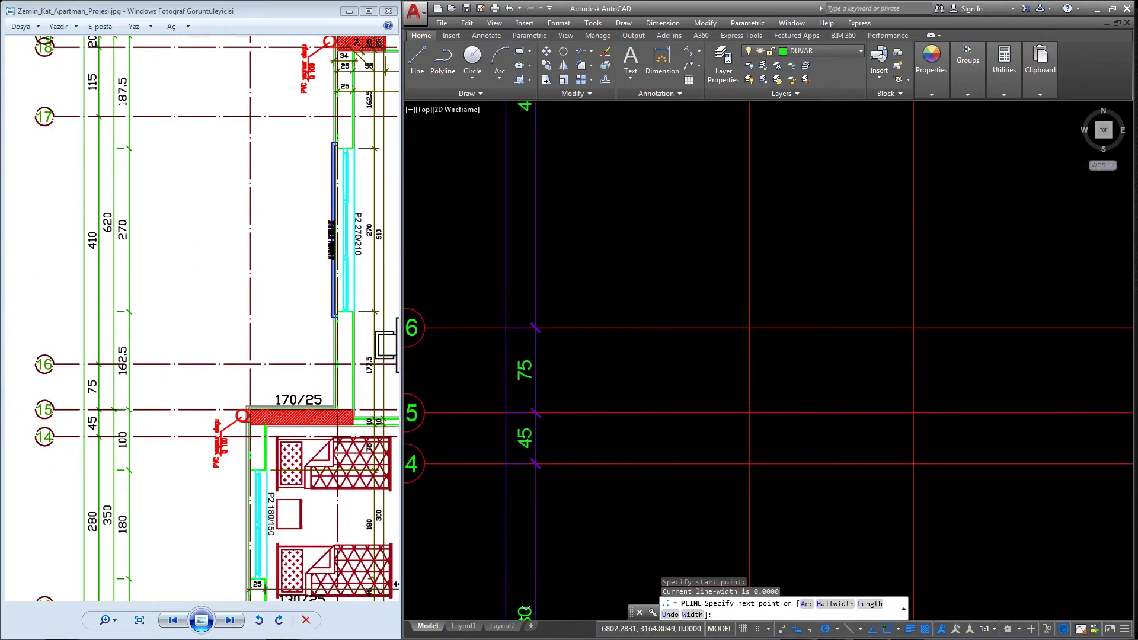
left_click(926, 413)
- Add a wall corner at the A/15 intersection, checked against the reference plan
scroll(924, 415, "down", 6)
mouse_move(271, 442)
left_mouse_down()
mouse_move(236, 428)
mouse_move(274, 428)
mouse_move(277, 448)
left_mouse_up()
left_click_drag(261, 226, 247, 216)
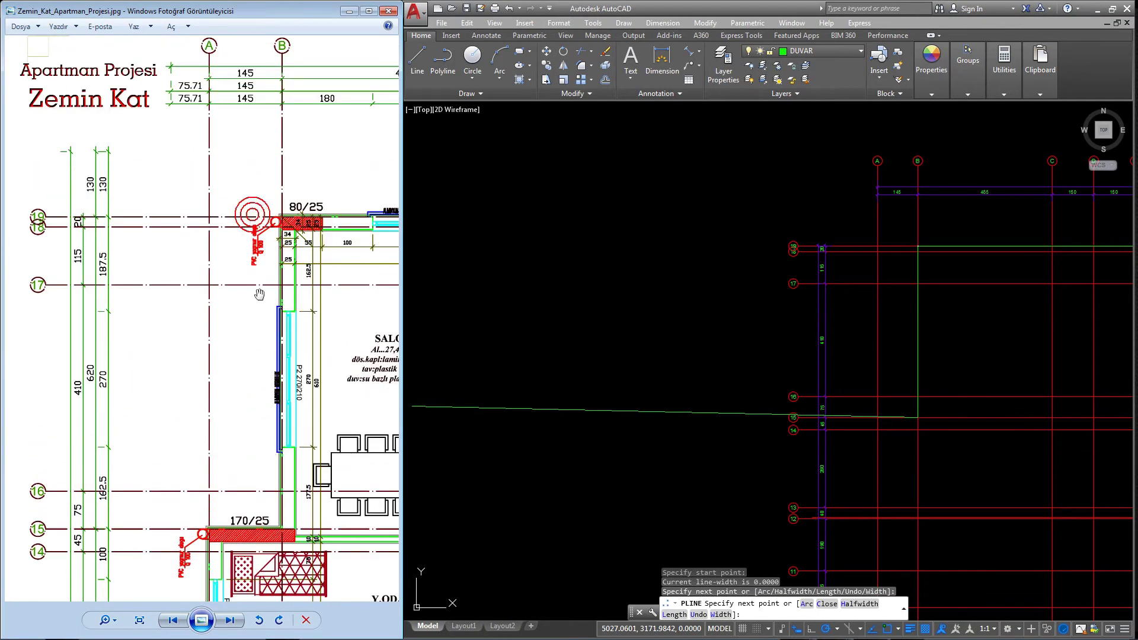
left_click_drag(251, 109, 269, 215)
left_click_drag(245, 507, 234, 254)
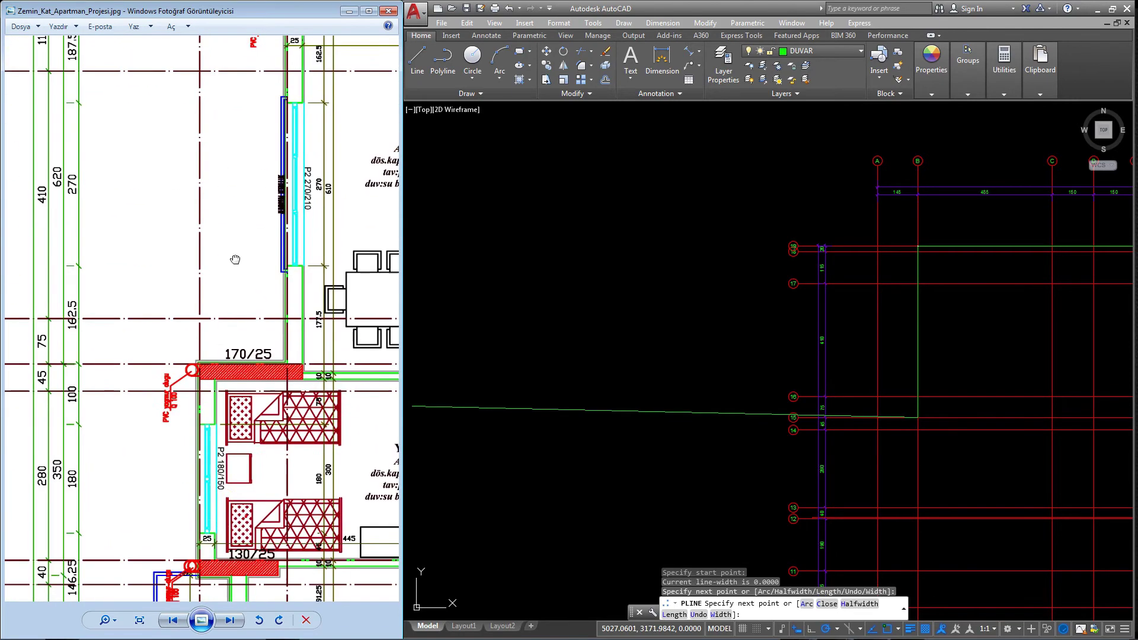
scroll(288, 343, "up", 3)
scroll(360, 363, "up", 2)
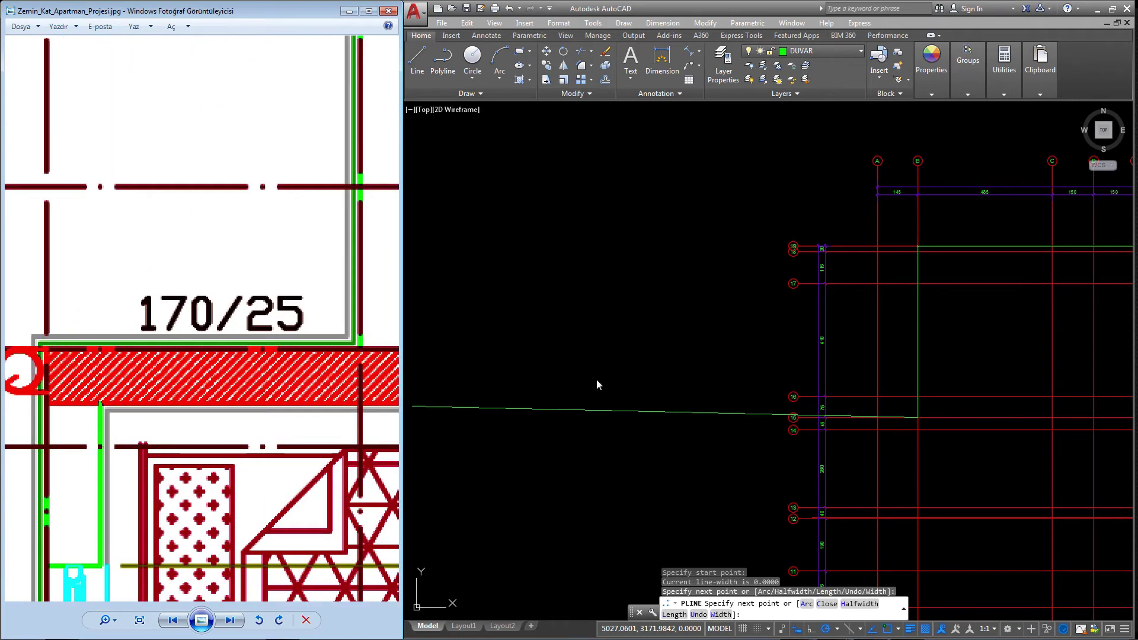
scroll(878, 418, "up", 5)
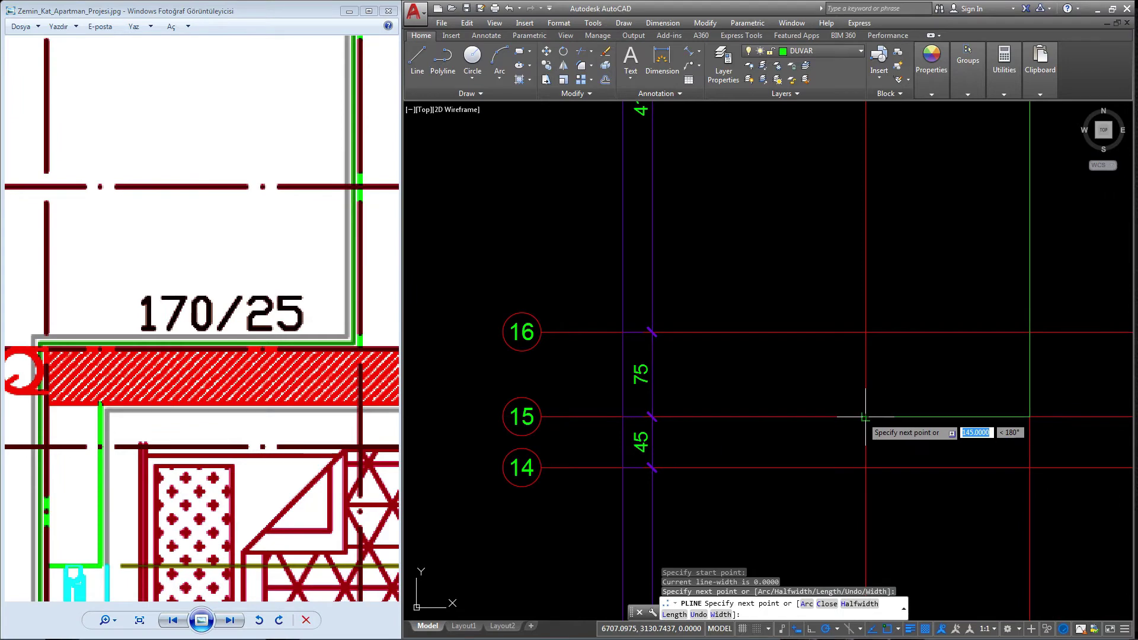
left_click(865, 417)
- Compare grid lines 12–16 on the reference, then place the next vertex down-left
scroll(223, 402, "down", 3)
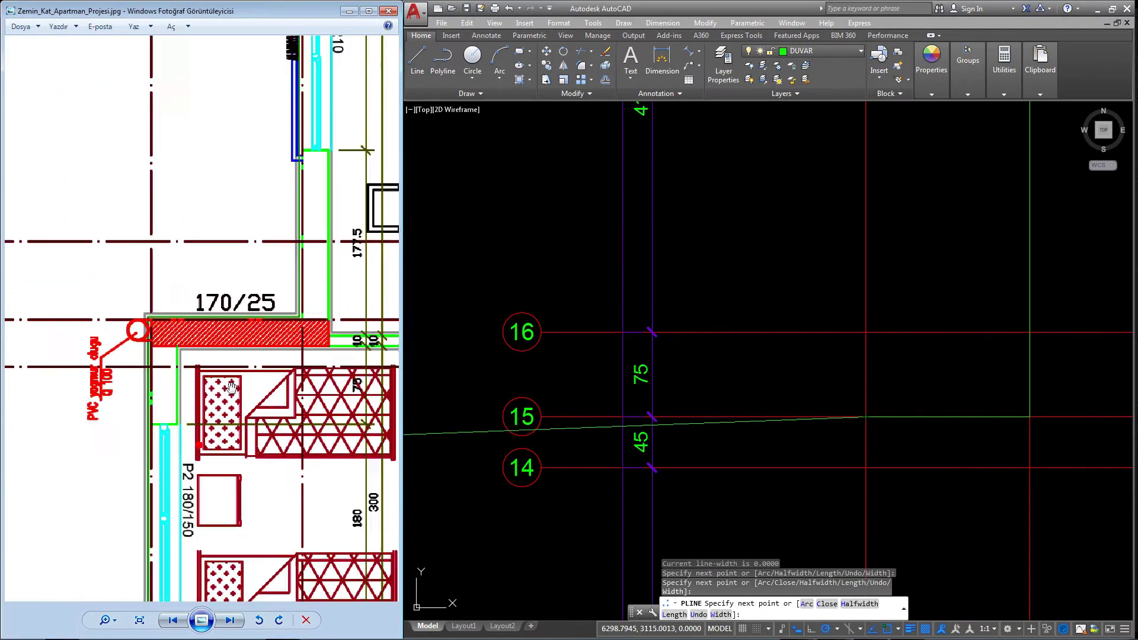
scroll(223, 402, "down", 2)
left_click_drag(184, 380, 254, 369)
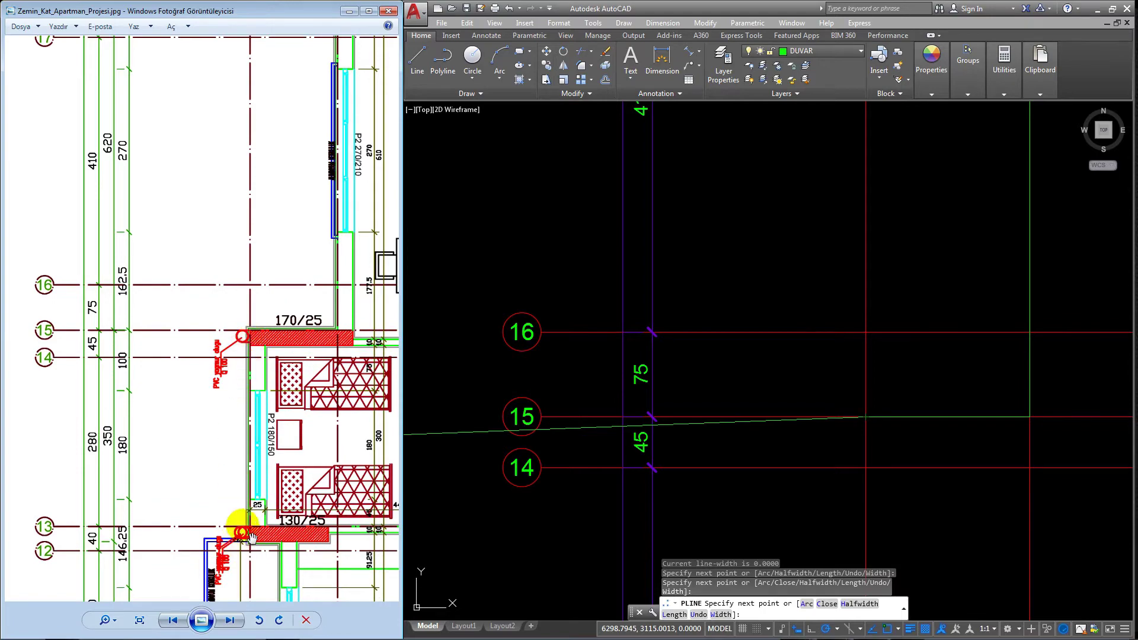
scroll(251, 537, "up", 5)
mouse_move(270, 536)
left_mouse_down()
mouse_move(255, 447)
mouse_move(174, 455)
mouse_move(233, 437)
left_mouse_up()
scroll(255, 451, "down", 2)
scroll(256, 462, "up", 2)
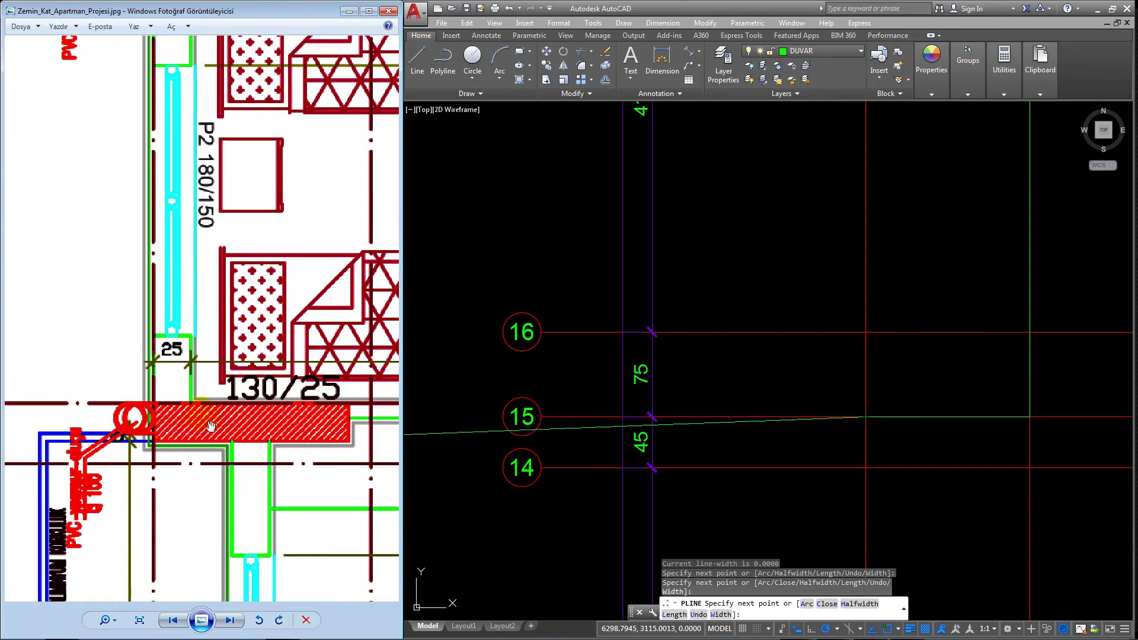
scroll(207, 397, "down", 2)
mouse_move(178, 142)
left_mouse_down()
mouse_move(354, 266)
mouse_move(329, 257)
left_mouse_up()
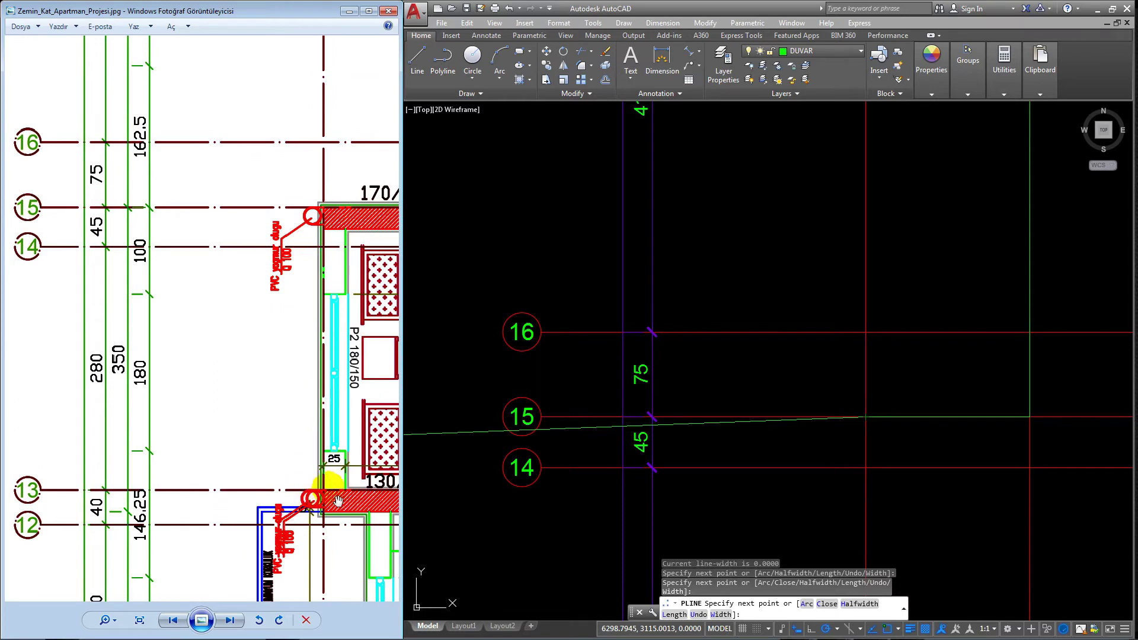
left_click(814, 496)
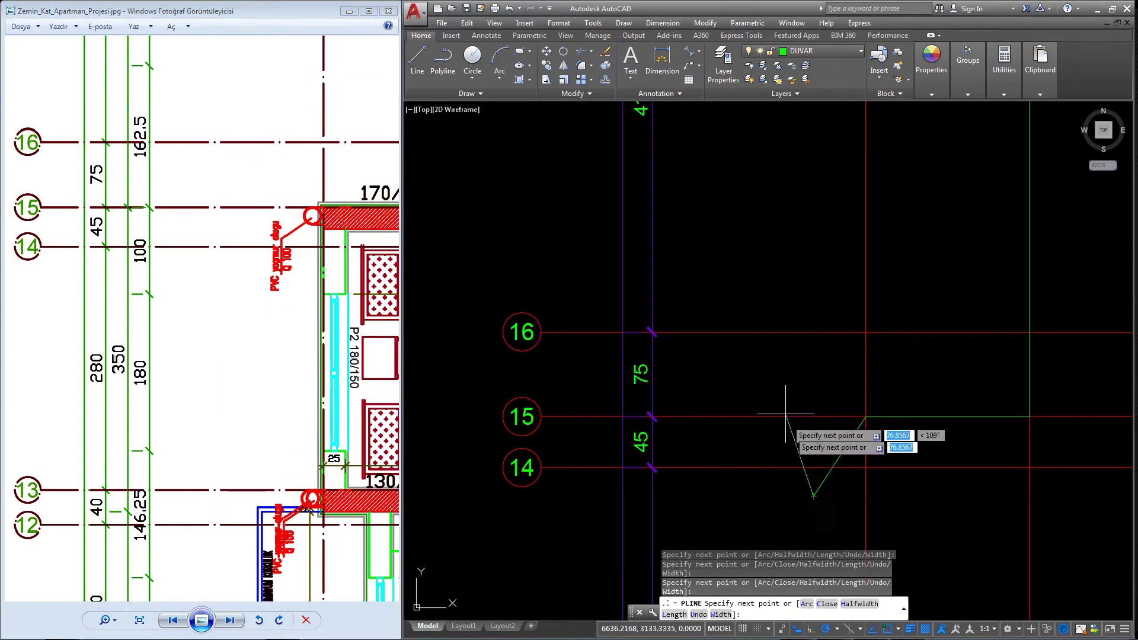
- Undo the mistaken diagonal wall segment and locate the grid 13 corner on the reference
left_click(698, 618)
scroll(830, 392, "down", 4)
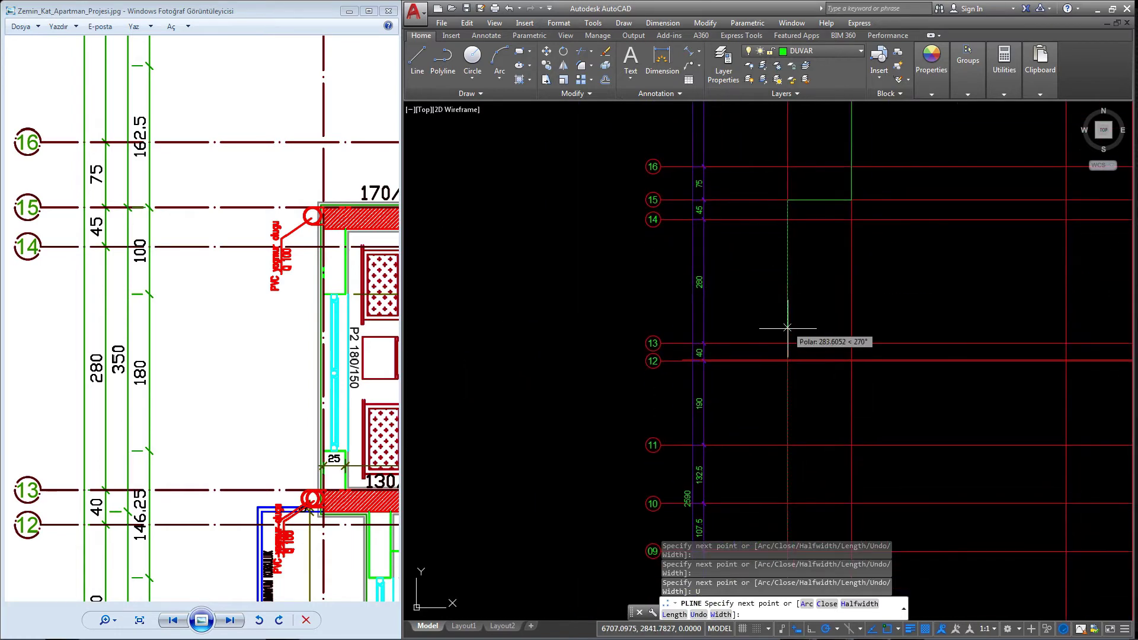
scroll(787, 328, "up", 2)
left_click(282, 406)
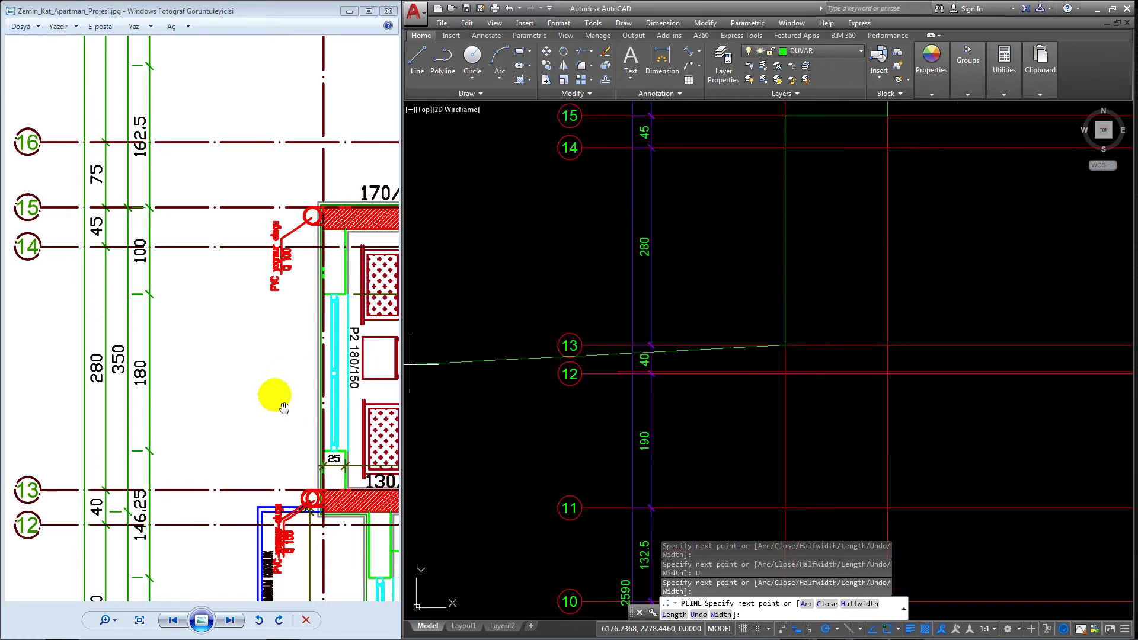
left_click_drag(283, 408, 285, 338)
scroll(324, 427, "up", 5)
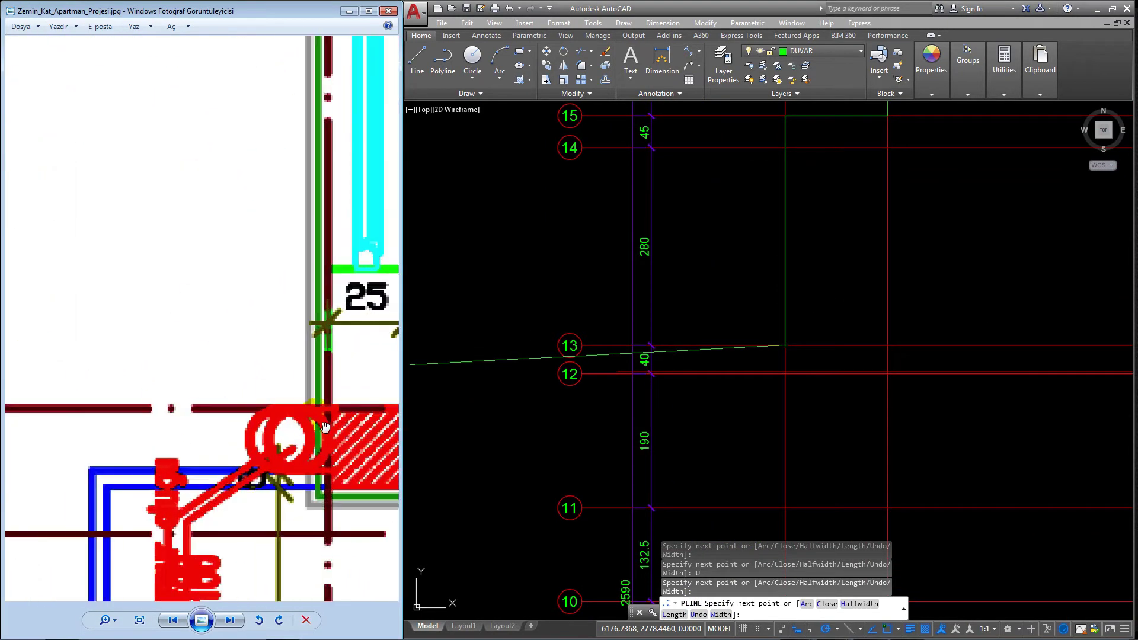
scroll(276, 376, "down", 2)
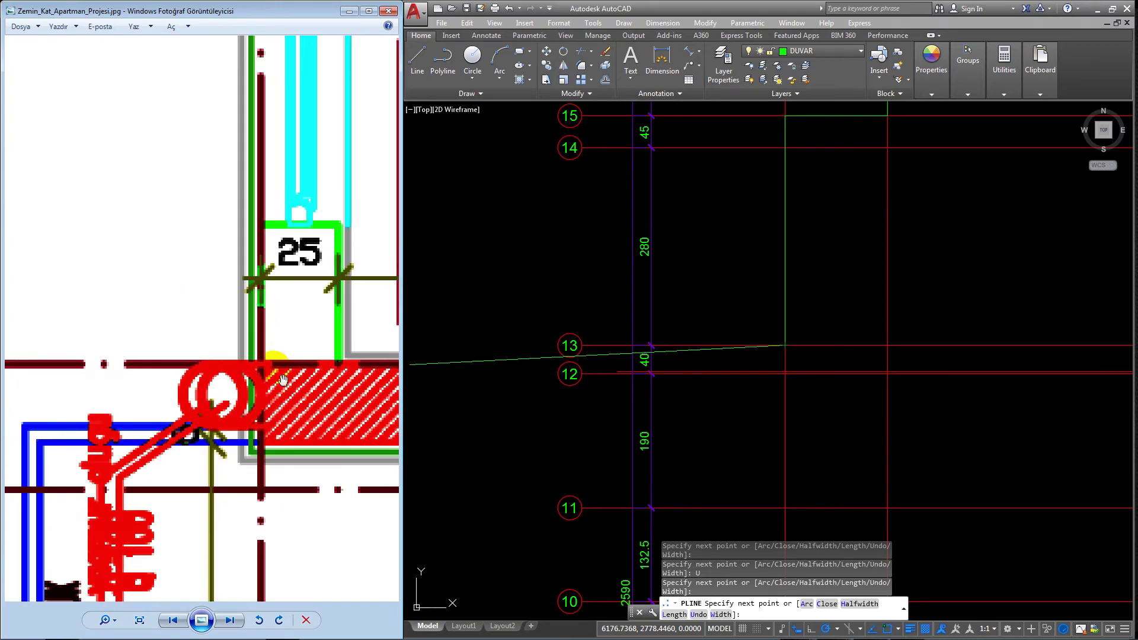
scroll(284, 379, "down", 1)
scroll(267, 362, "down", 1)
scroll(266, 356, "up", 1)
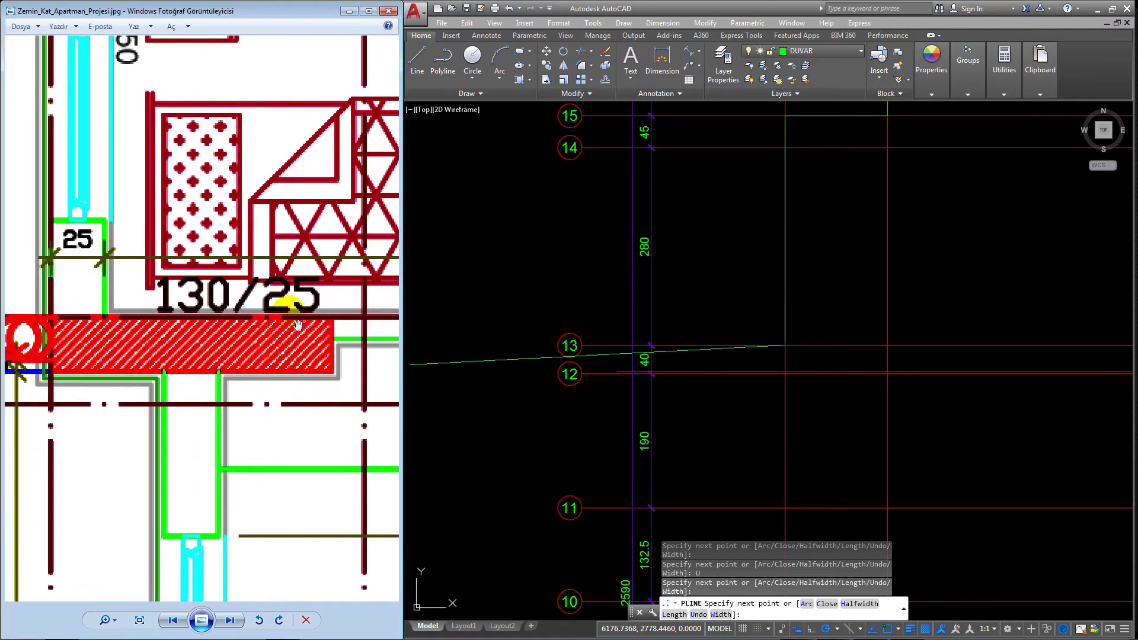
- Turn Ortho on and extend the wall 25 units straight down
left_click_drag(298, 325, 348, 328)
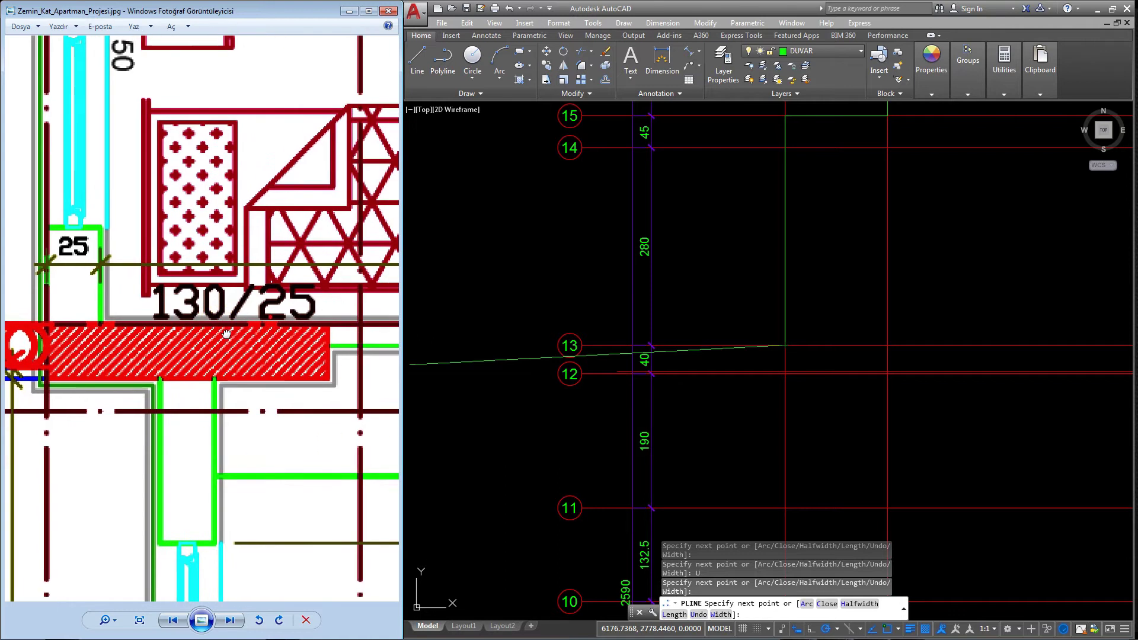
left_click_drag(278, 328, 263, 333)
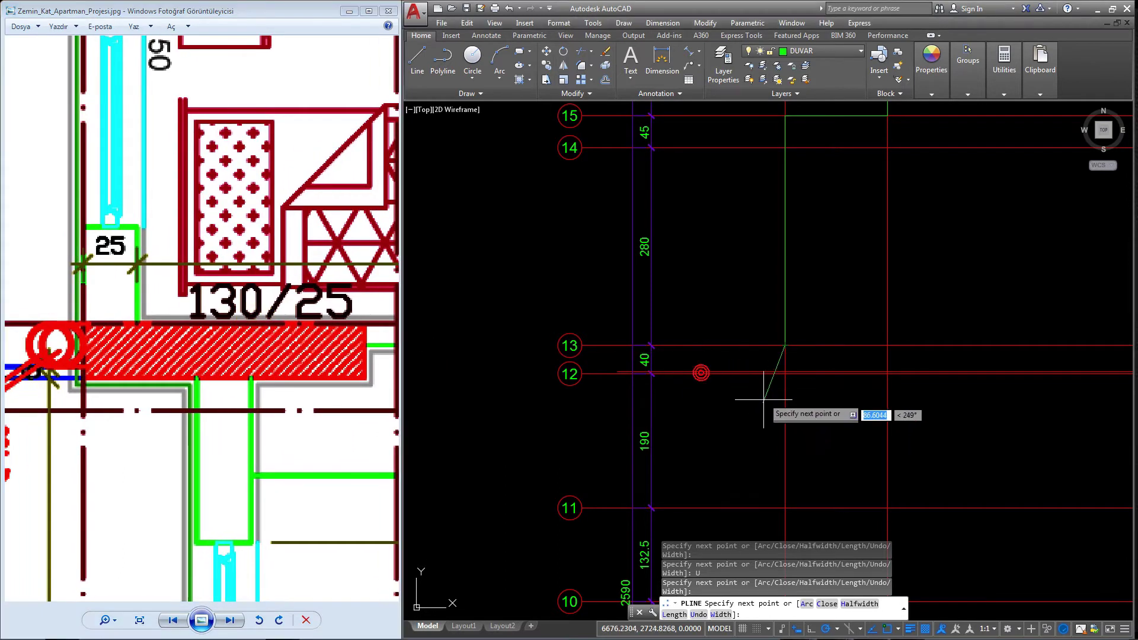
scroll(741, 380, "up", 4)
scroll(807, 353, "up", 2)
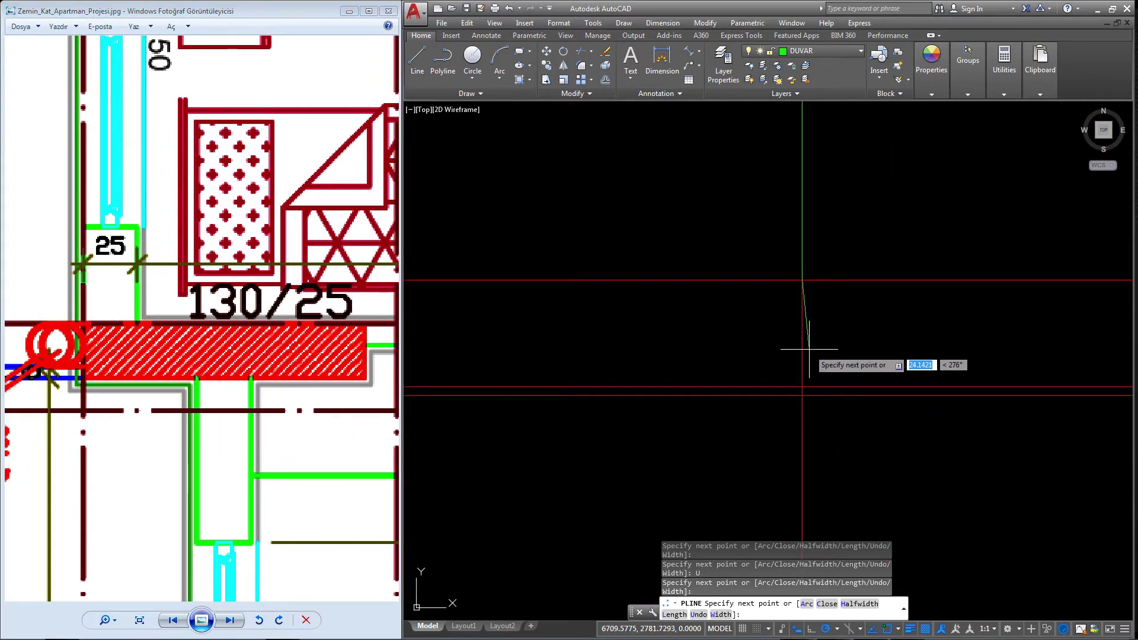
key("F8")
type("25")
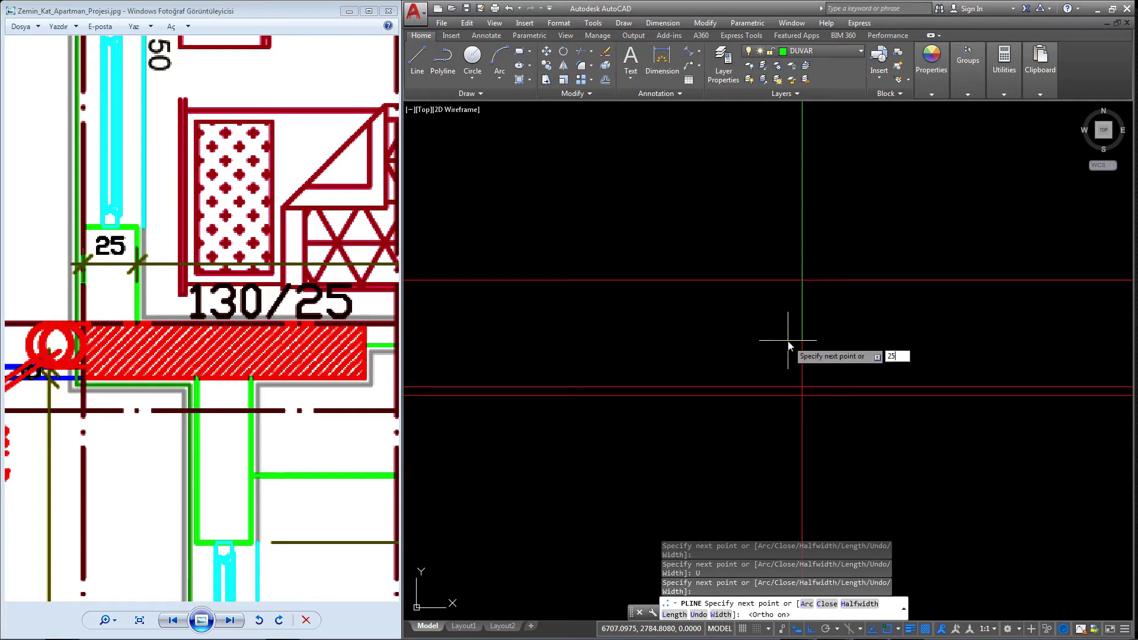
key("Return")
left_click_drag(249, 363, 223, 363)
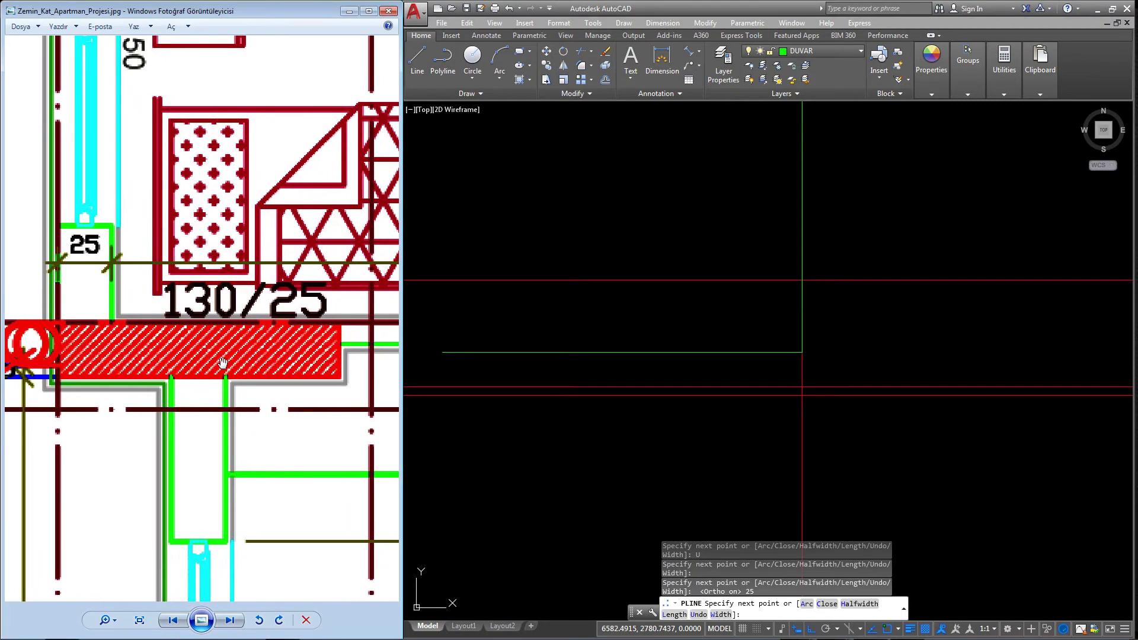
scroll(223, 363, "up", 1)
scroll(74, 398, "down", 2)
scroll(73, 398, "down", 1)
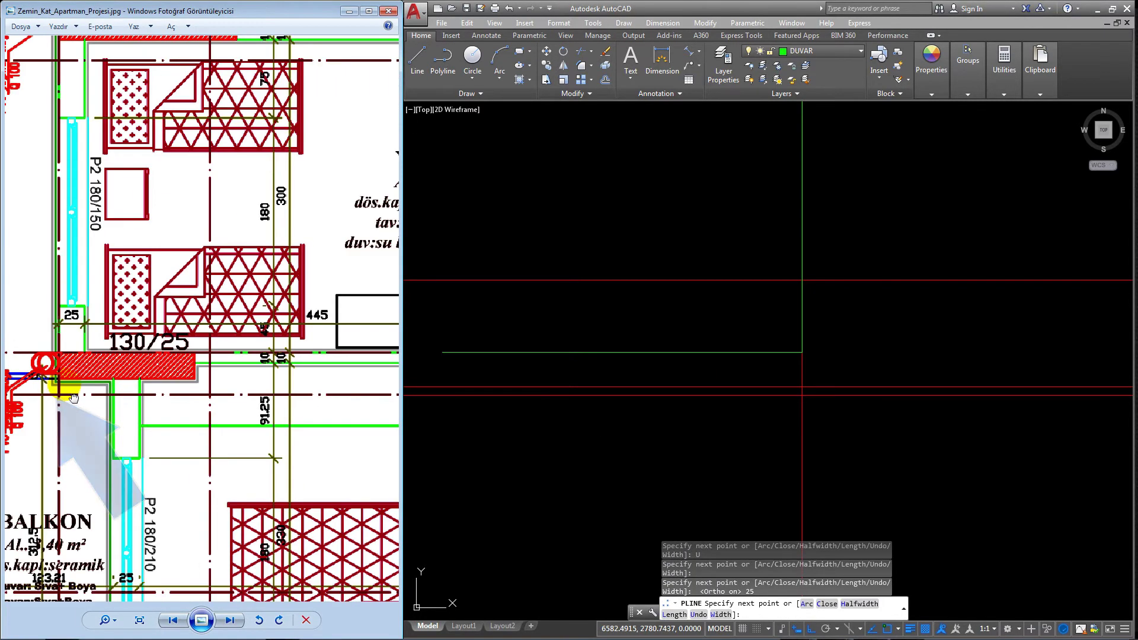
left_click_drag(74, 397, 225, 371)
scroll(131, 380, "down", 1)
scroll(225, 370, "up", 1)
scroll(234, 380, "down", 1)
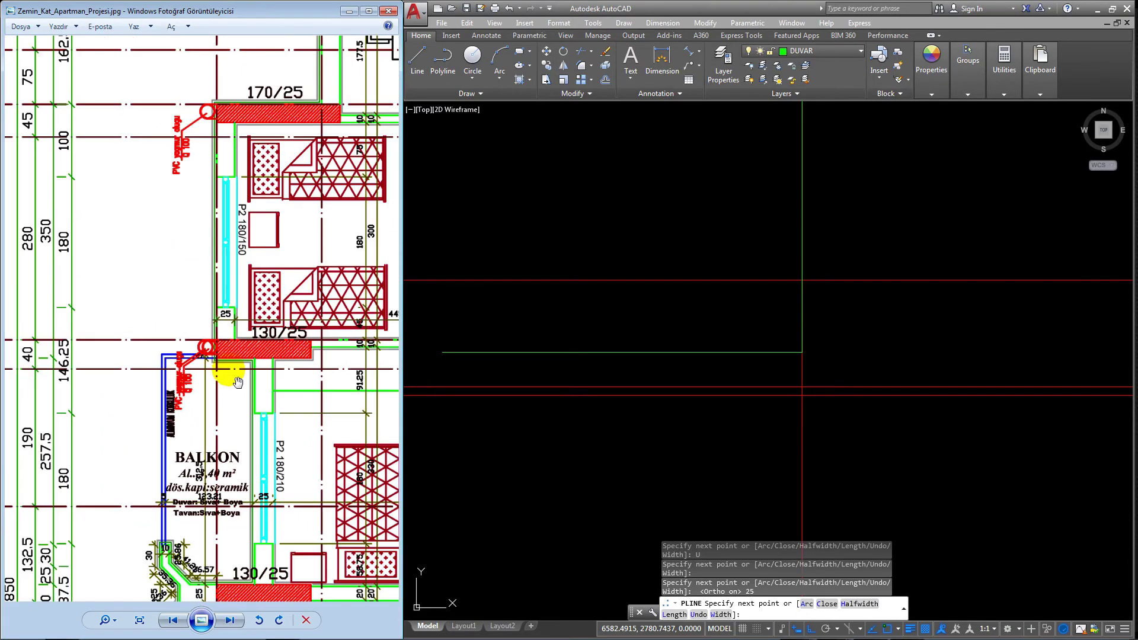
scroll(242, 427, "up", 2)
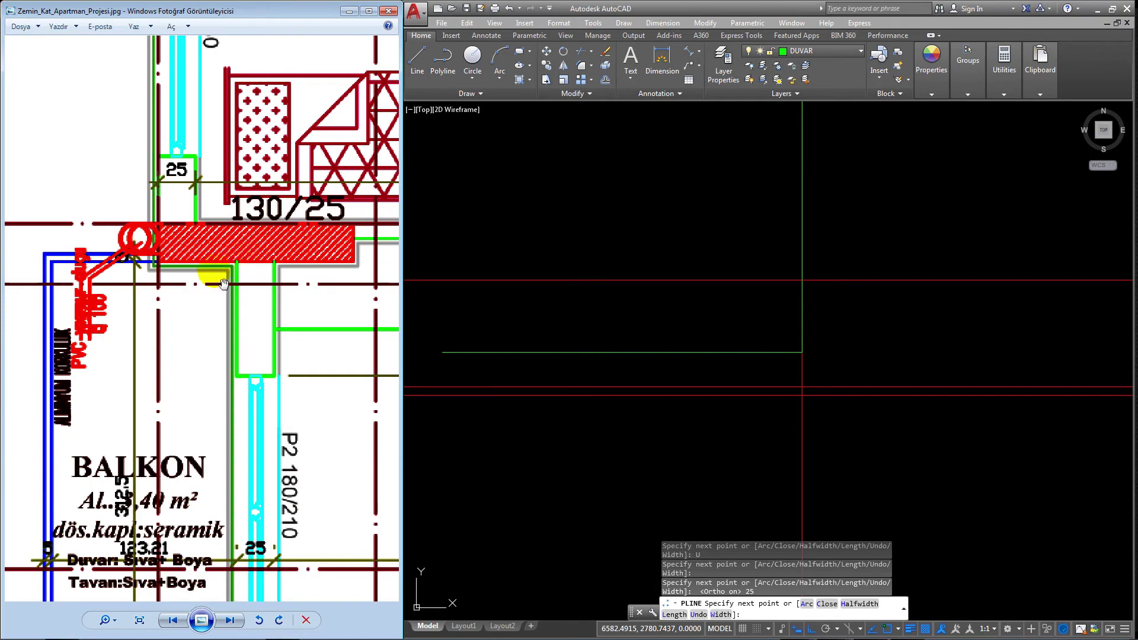
scroll(224, 283, "down", 1)
scroll(213, 299, "down", 1)
scroll(196, 326, "down", 1)
scroll(178, 352, "down", 1)
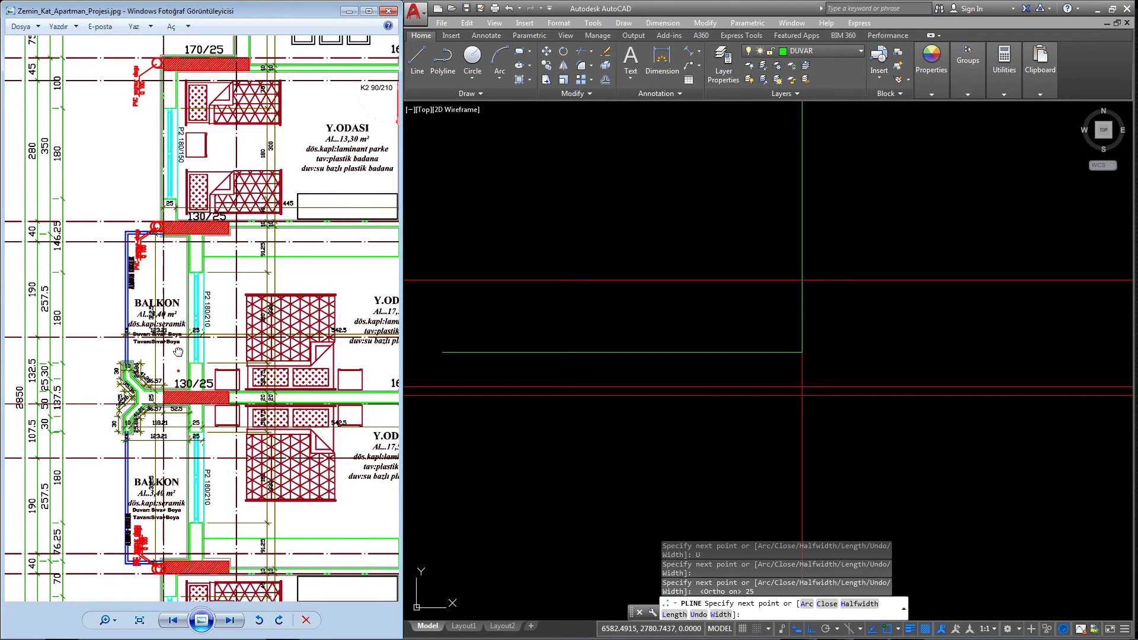
scroll(178, 352, "up", 1)
scroll(181, 332, "up", 1)
scroll(191, 376, "up", 1)
scroll(198, 398, "up", 1)
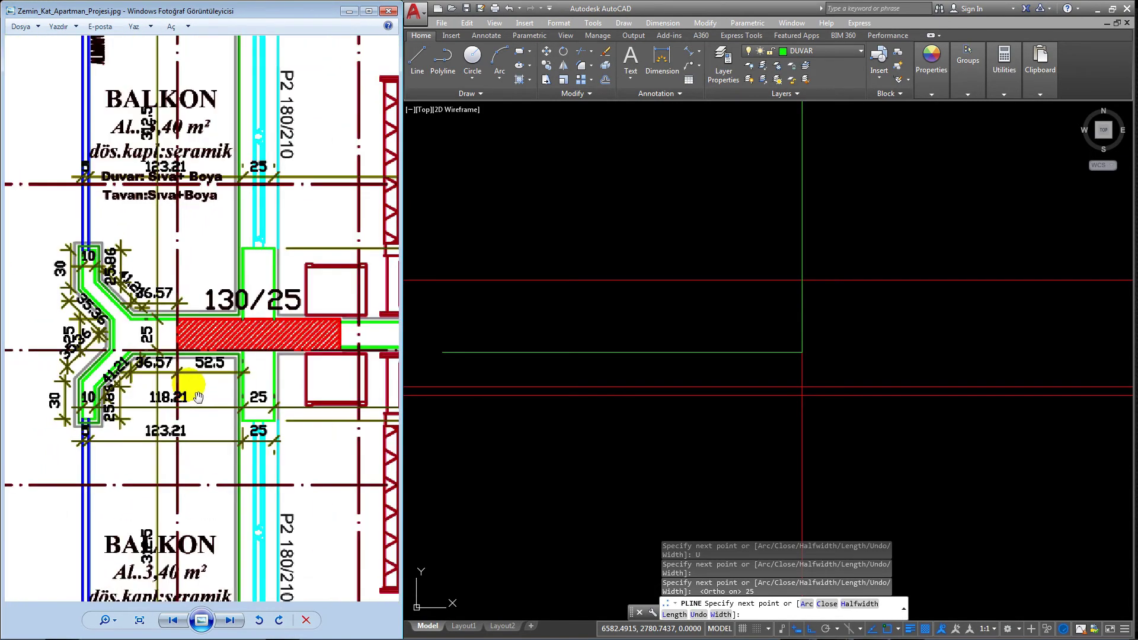
scroll(202, 409, "up", 1)
scroll(220, 450, "up", 1)
scroll(237, 486, "up", 1)
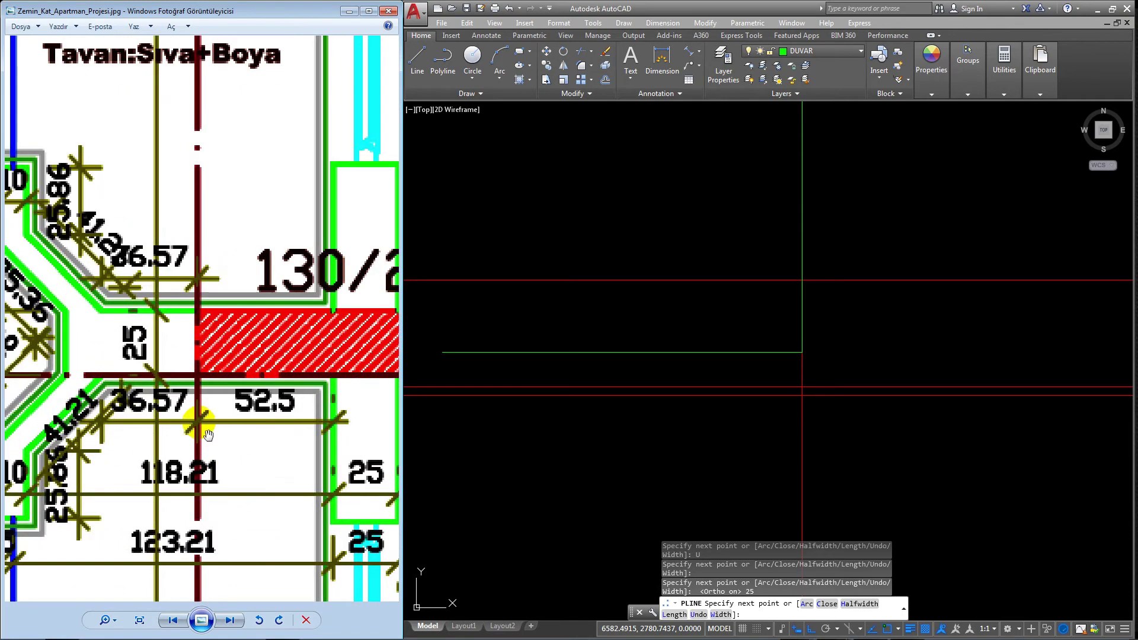
left_click_drag(208, 436, 172, 426)
scroll(173, 427, "up", 1)
scroll(335, 431, "down", 1)
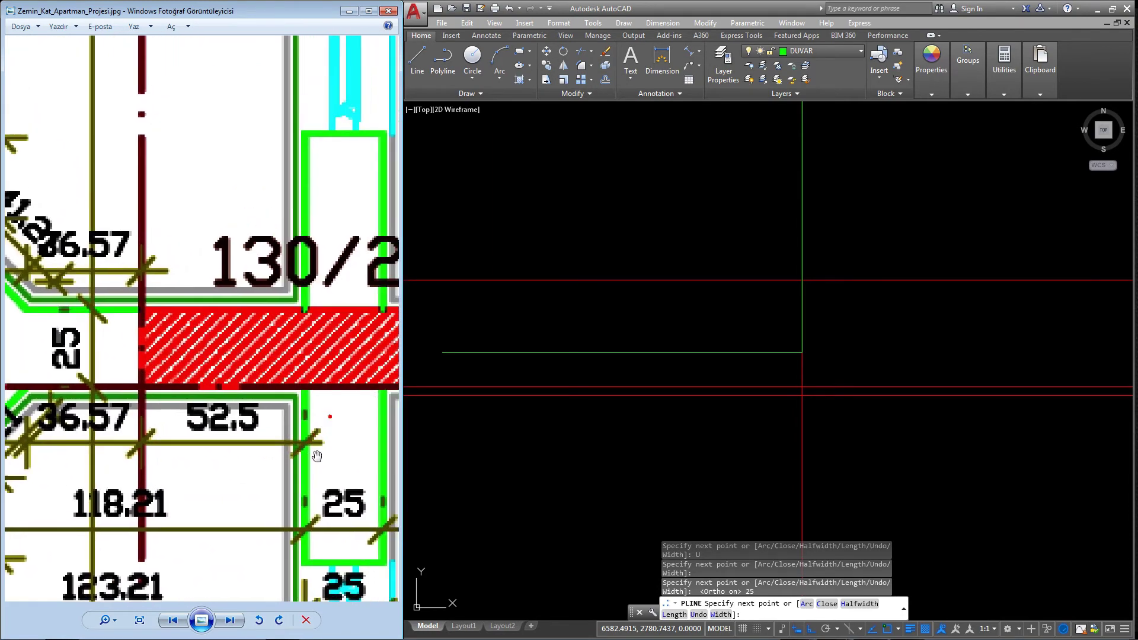
scroll(311, 423, "down", 2)
left_click_drag(328, 193, 317, 246)
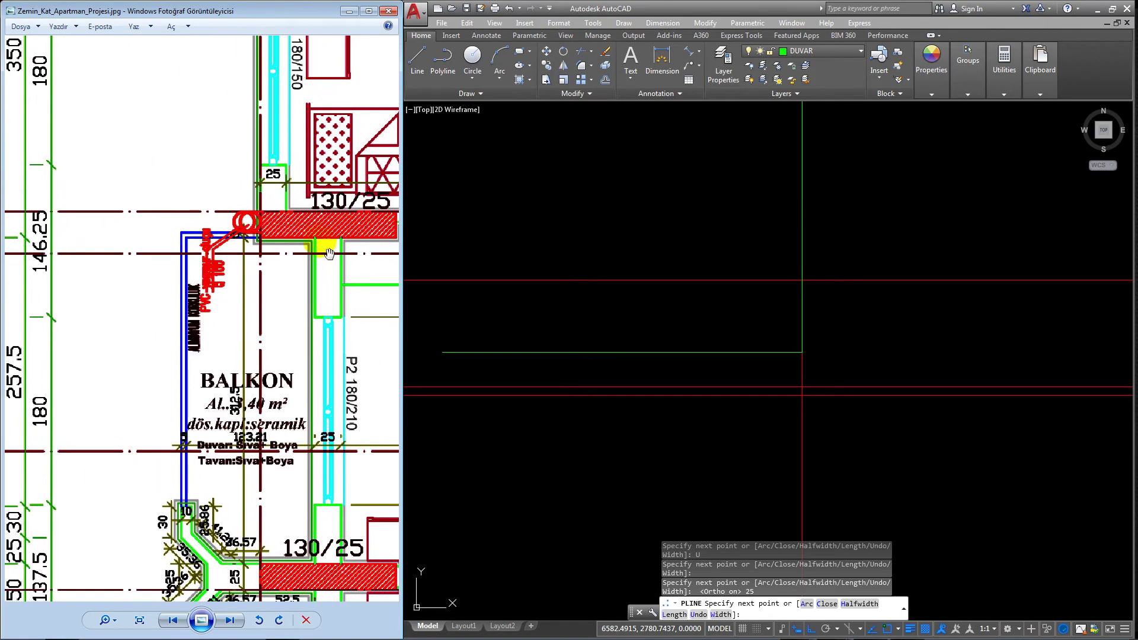
scroll(310, 268, "up", 2)
scroll(210, 278, "down", 2)
left_click_drag(300, 325, 279, 184)
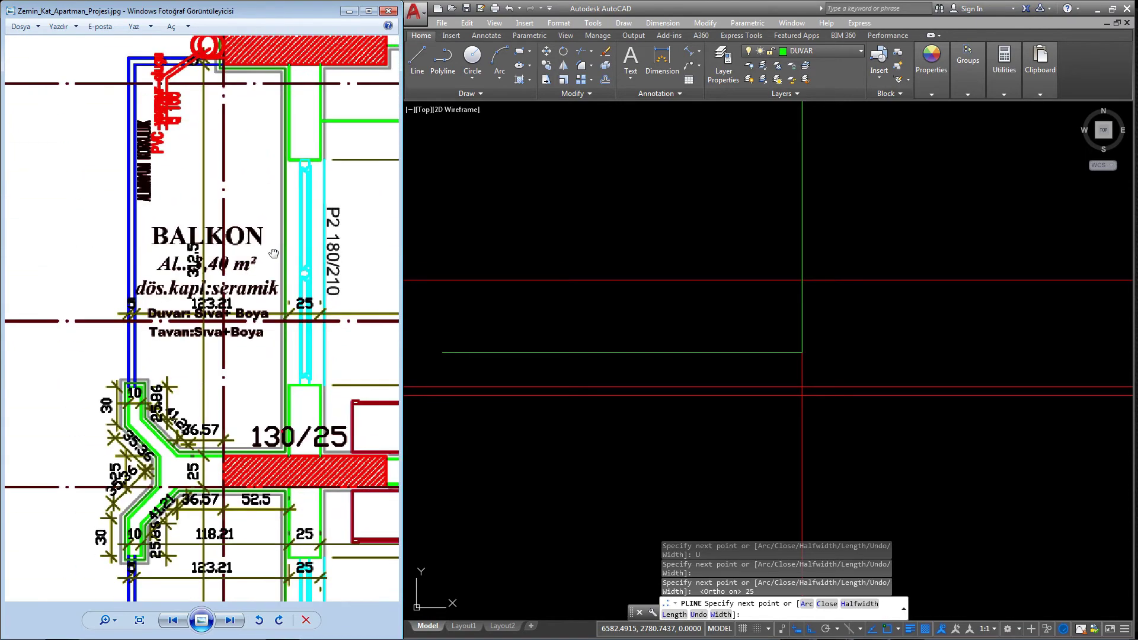
left_click_drag(261, 474, 237, 296)
scroll(233, 469, "up", 2)
left_click_drag(232, 469, 177, 411)
scroll(166, 414, "up", 1)
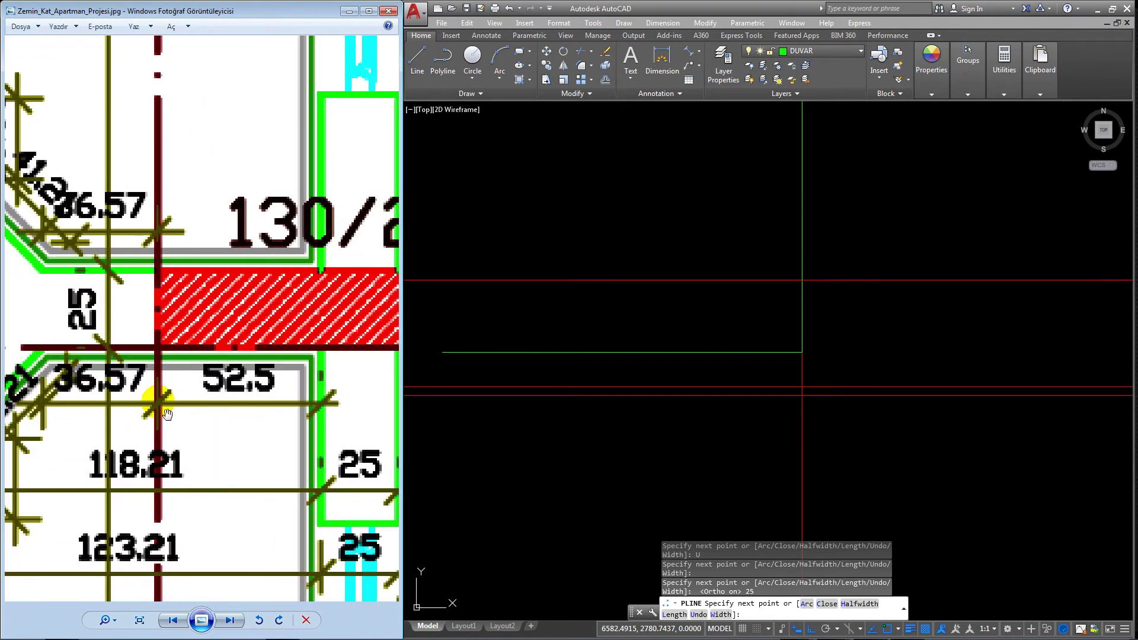
scroll(318, 407, "down", 2)
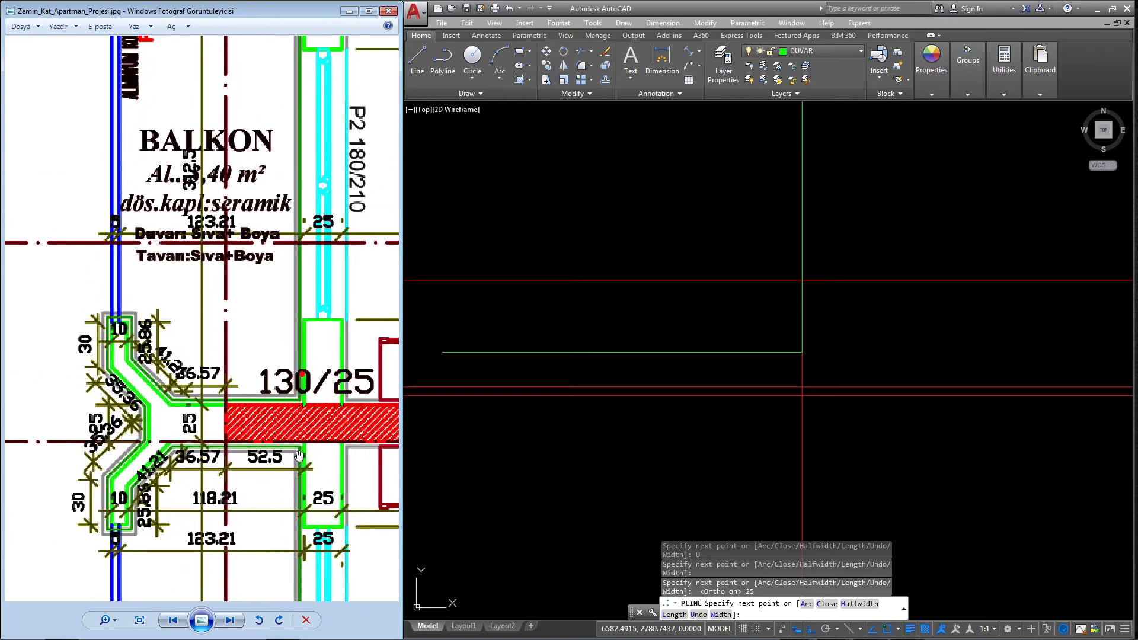
left_click_drag(261, 382, 253, 454)
scroll(256, 474, "up", 2)
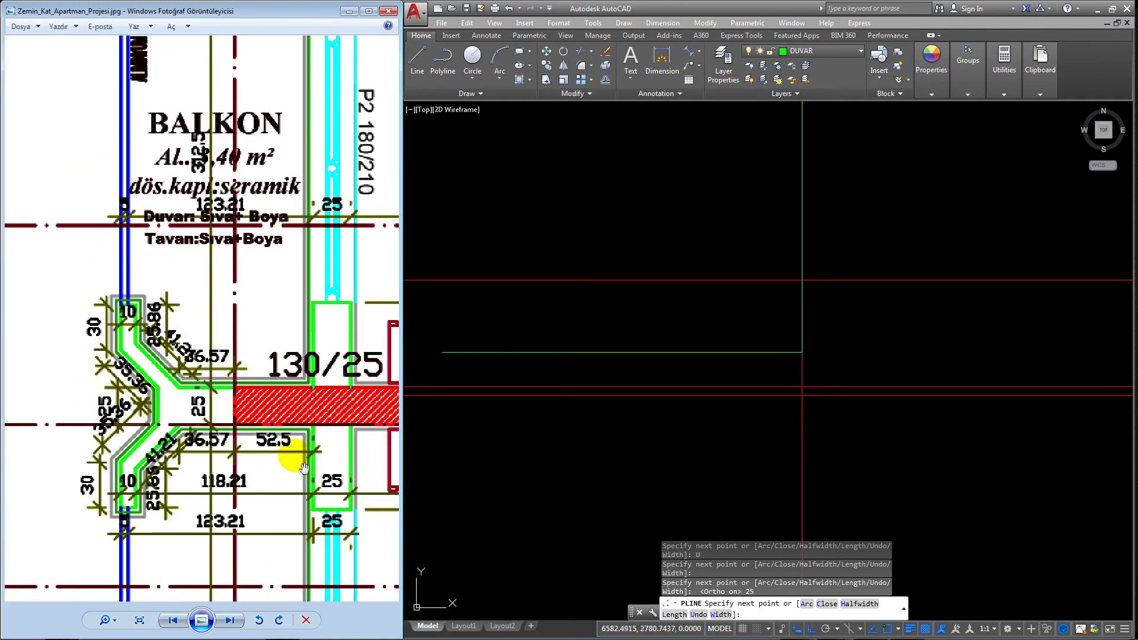
- Commit a 52.5-unit wall segment after checking the reference image
left_click(863, 353)
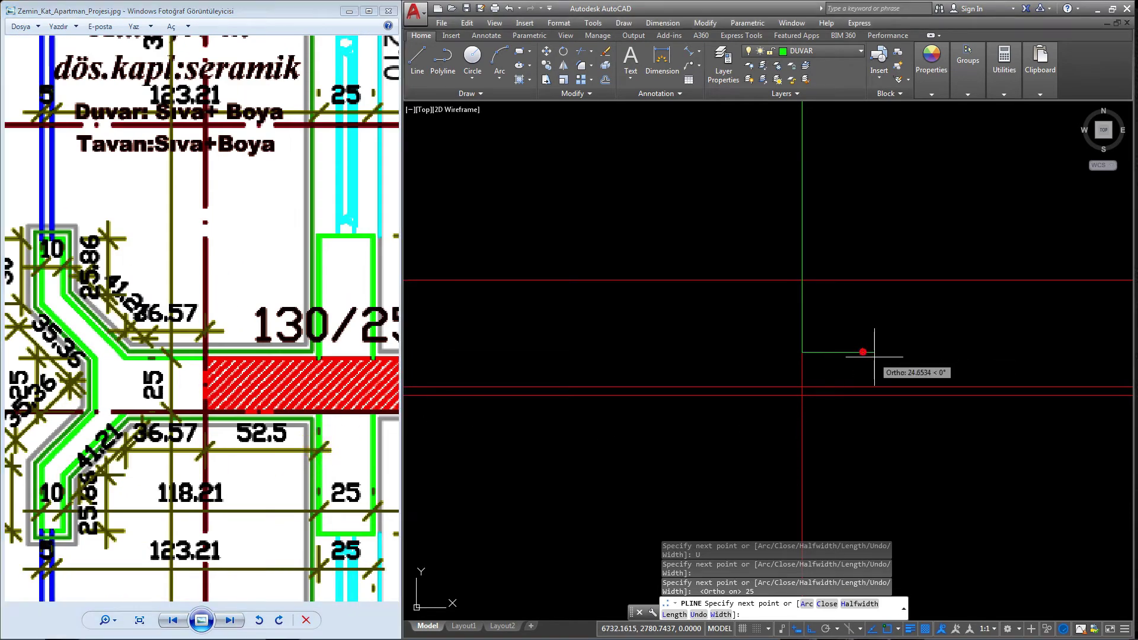
left_click(172, 411)
scroll(172, 411, "down", 3)
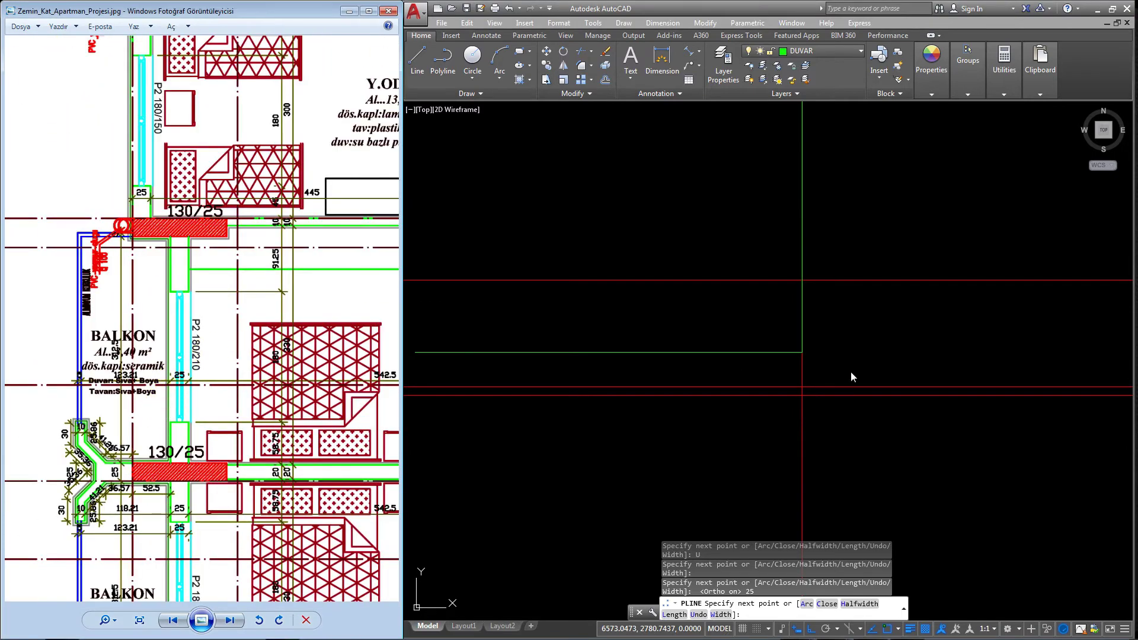
scroll(877, 363, "down", 4)
scroll(871, 374, "up", 5)
scroll(842, 384, "down", 1)
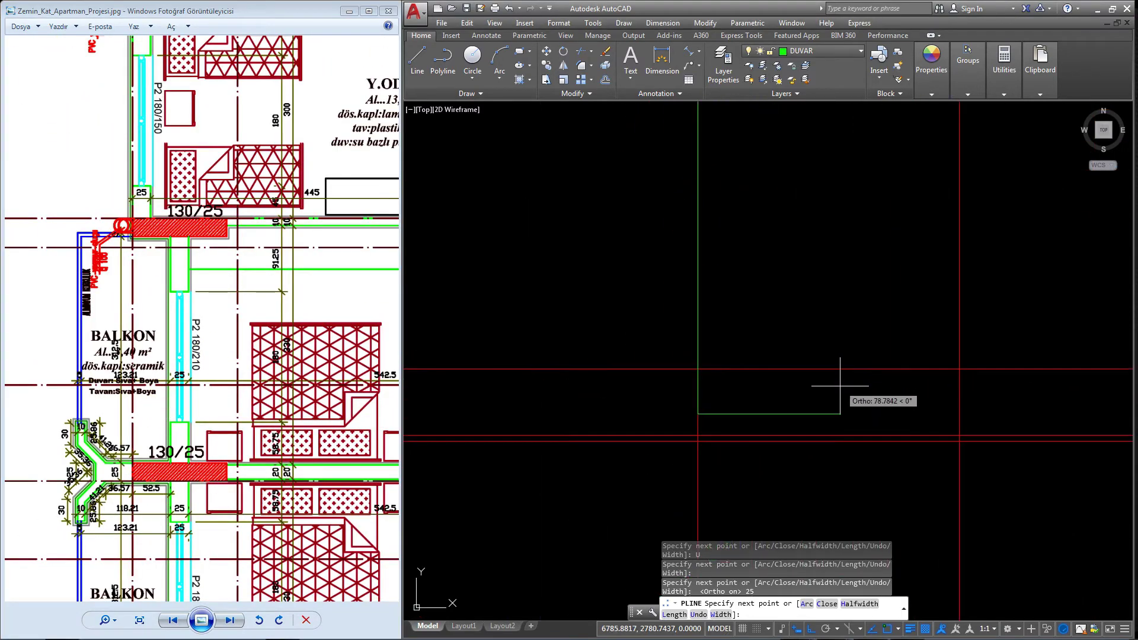
type("52.5")
key("Return")
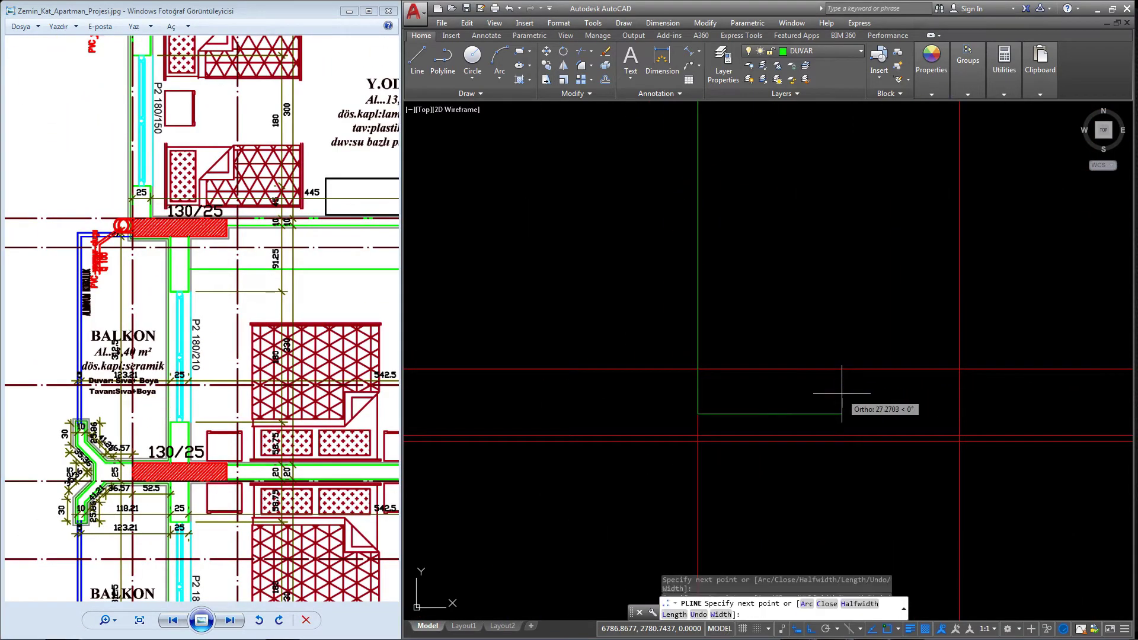
type("52.5")
- Locate the balcony on the reference and end the vertical wall leg on grid axis 10
left_click_drag(173, 272, 199, 282)
scroll(215, 252, "up", 2)
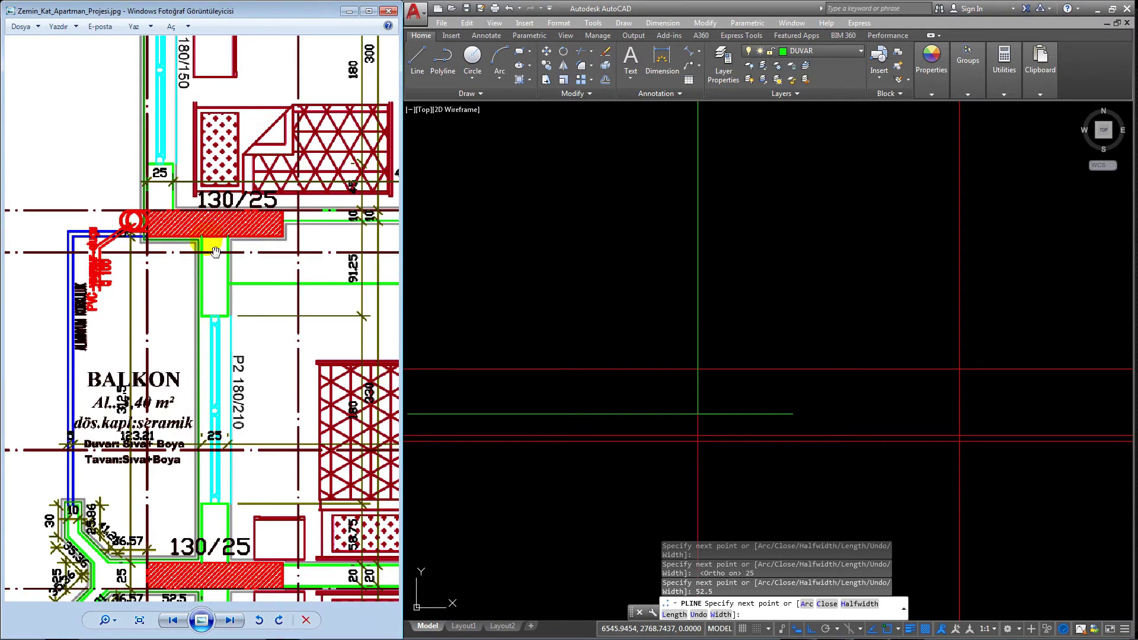
left_click_drag(214, 532, 226, 399)
left_click_drag(89, 410, 254, 403)
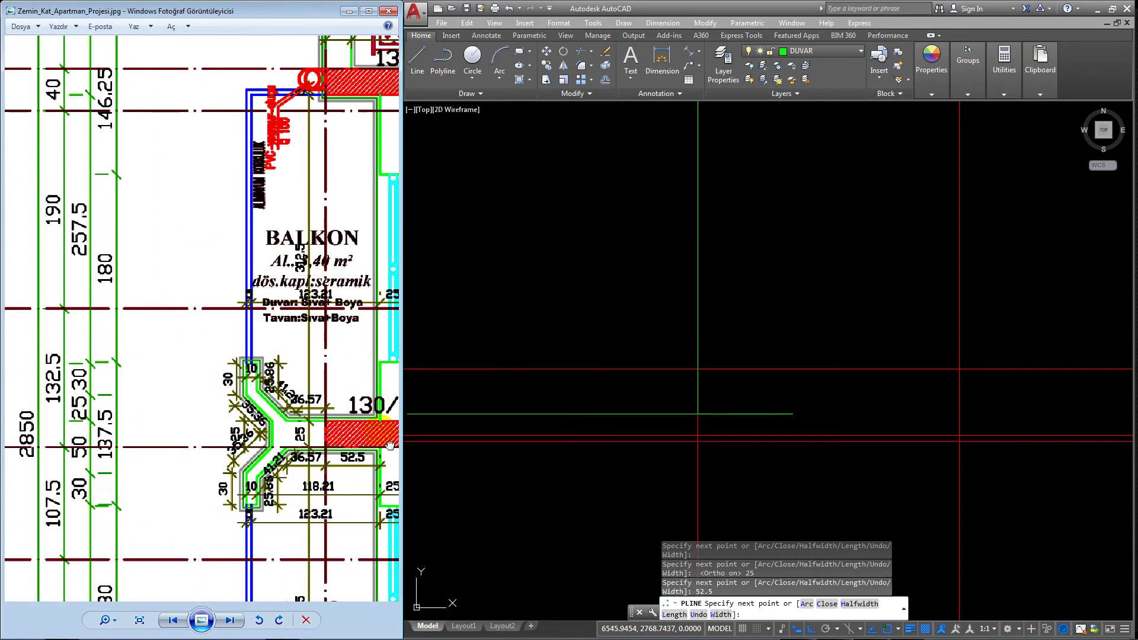
scroll(38, 420, "down", 2)
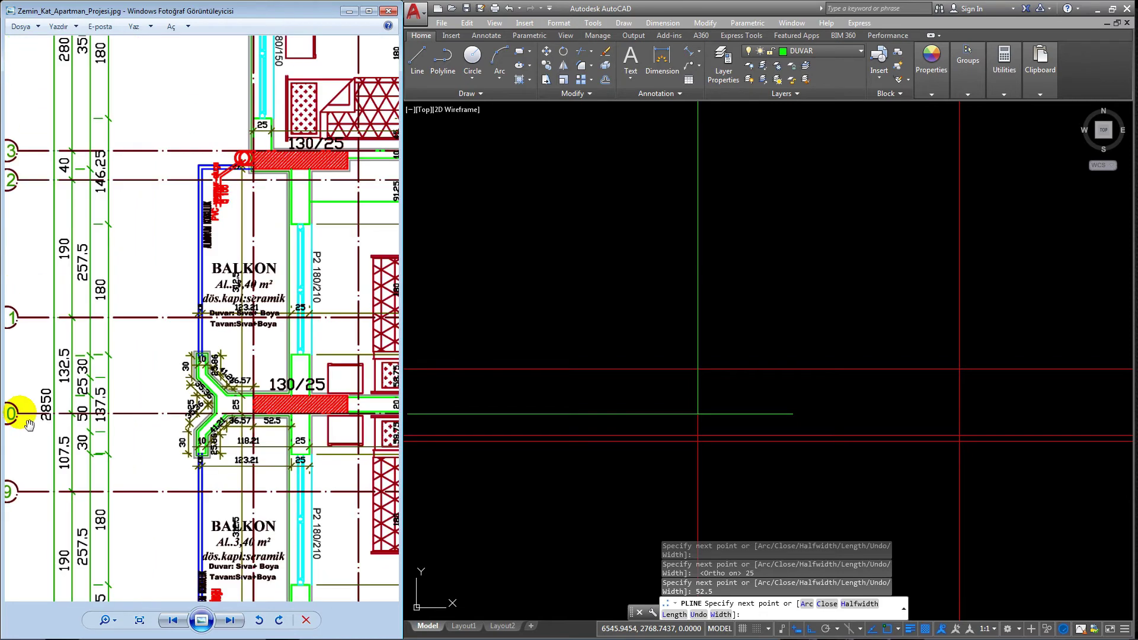
left_click_drag(20, 406, 53, 428)
left_click(64, 378)
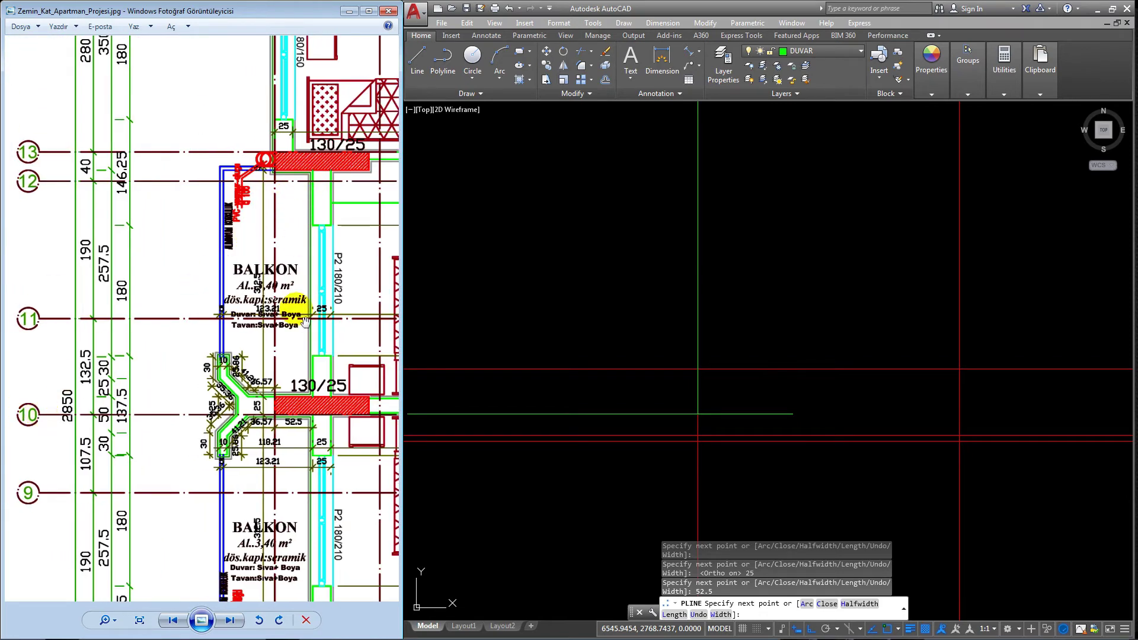
scroll(331, 417, "up", 3)
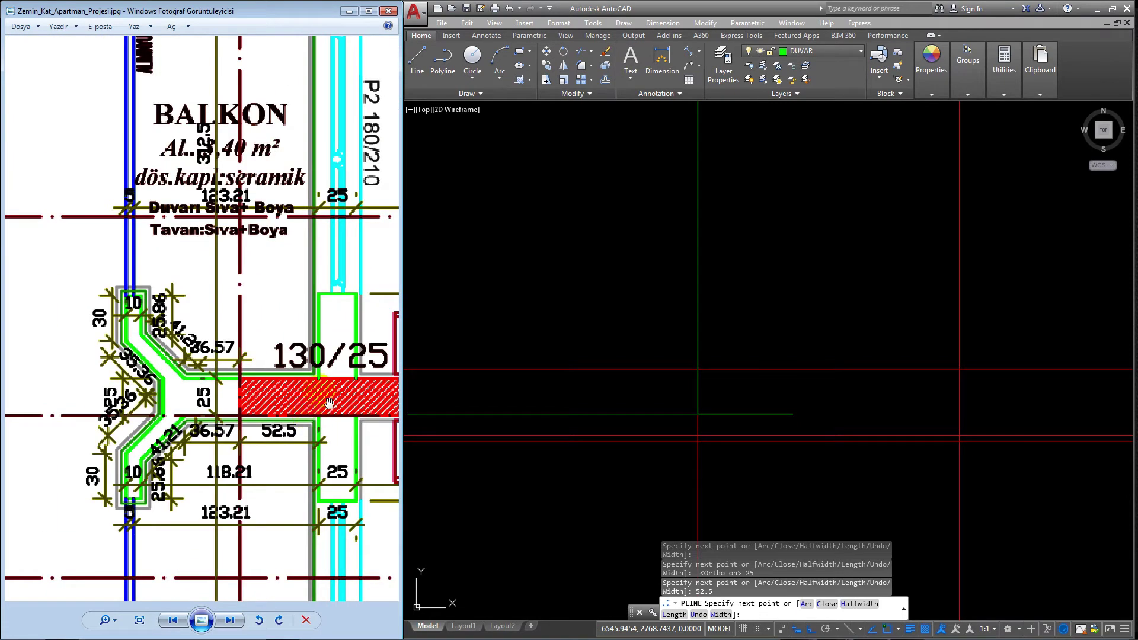
scroll(848, 457, "down", 1)
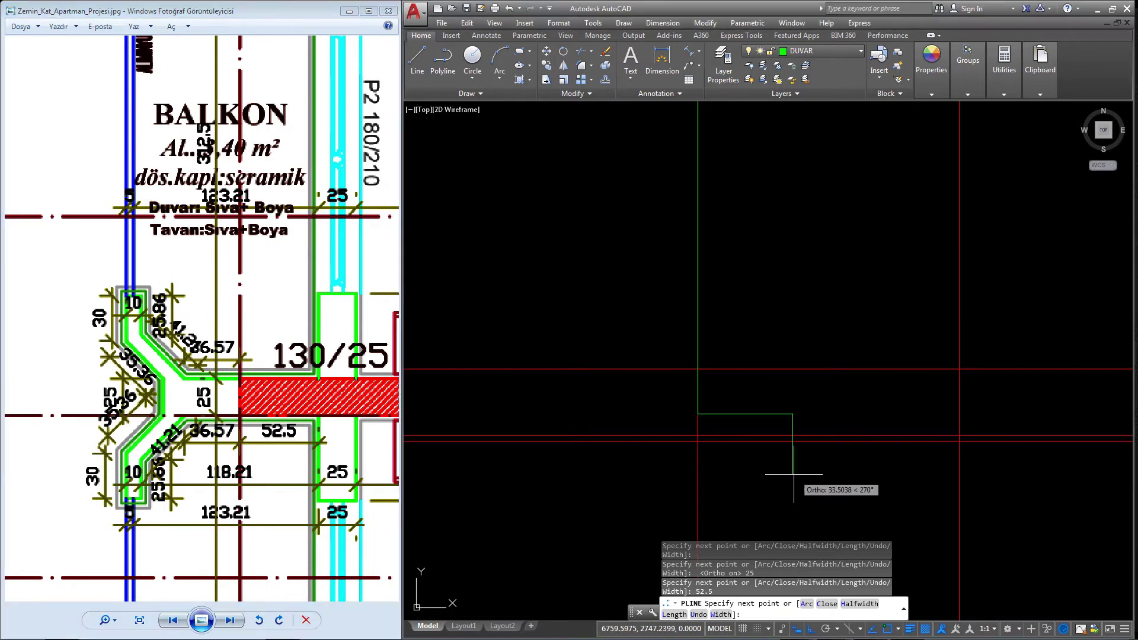
scroll(782, 468, "down", 2)
scroll(771, 367, "down", 2)
scroll(760, 408, "up", 4)
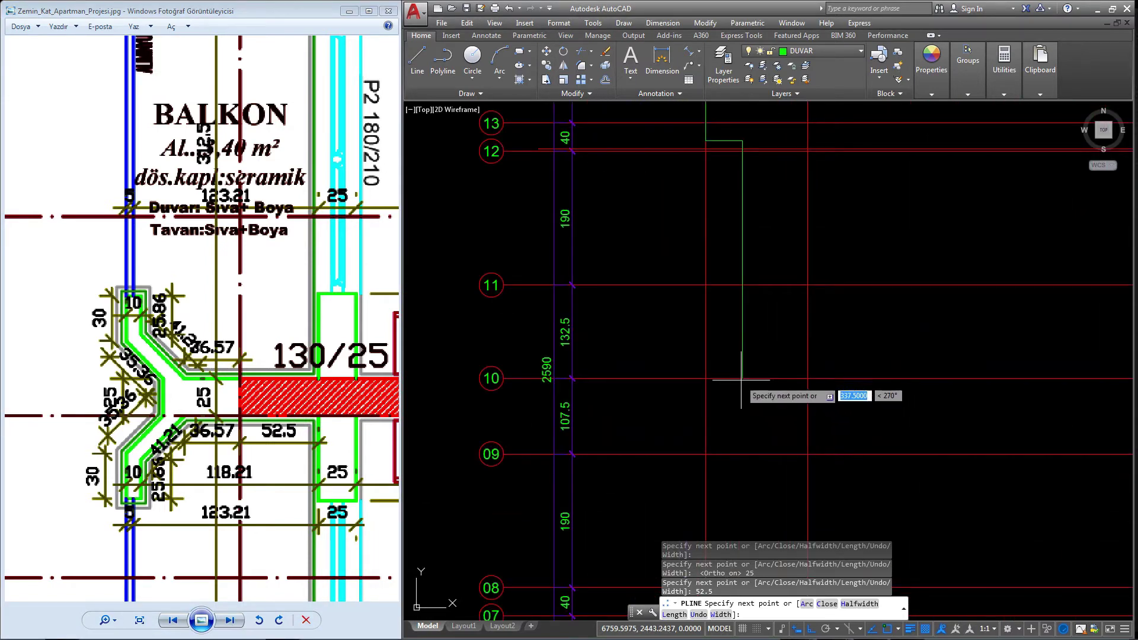
left_click(742, 378)
- Inspect the 52.5 dimension on the reference plan
scroll(337, 433, "down", 2)
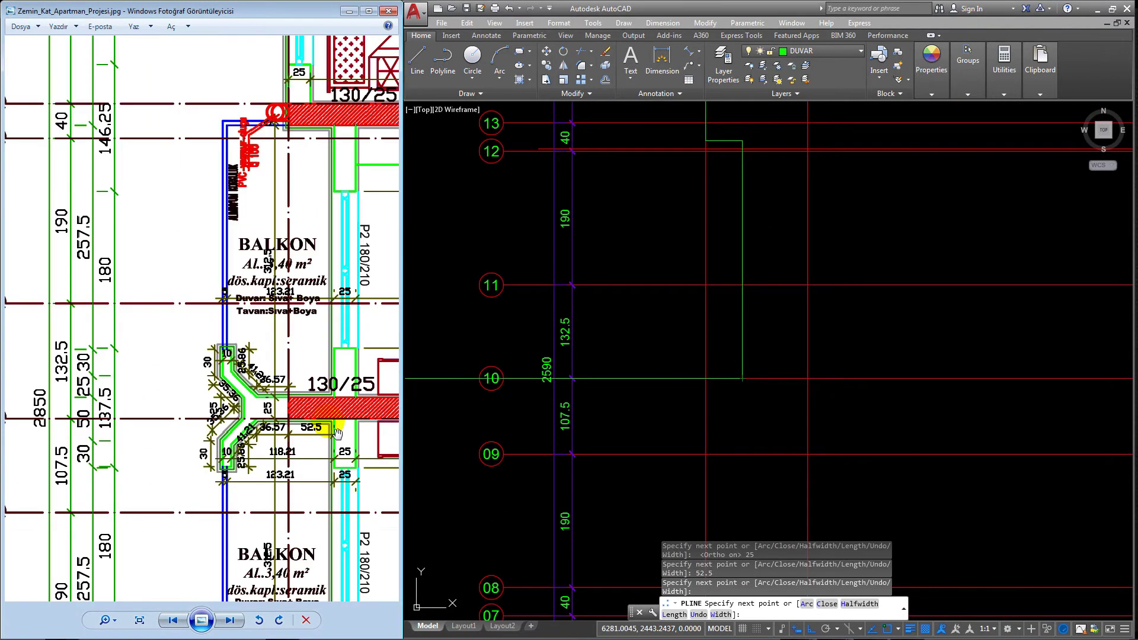
scroll(338, 433, "up", 2)
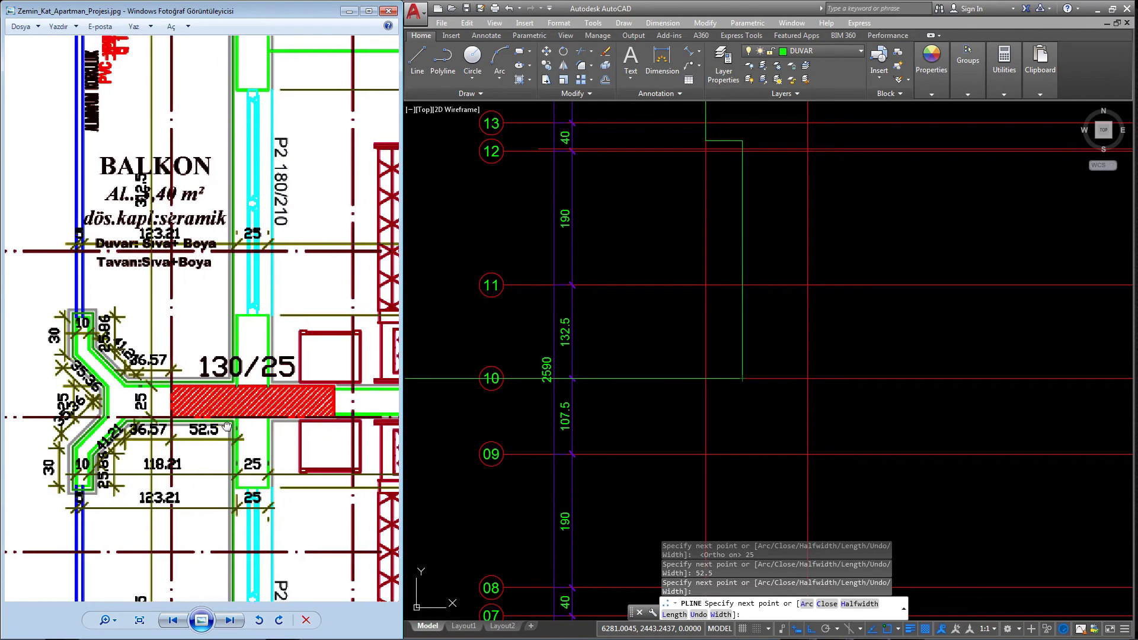
scroll(288, 431, "down", 3)
left_click_drag(278, 439, 332, 432)
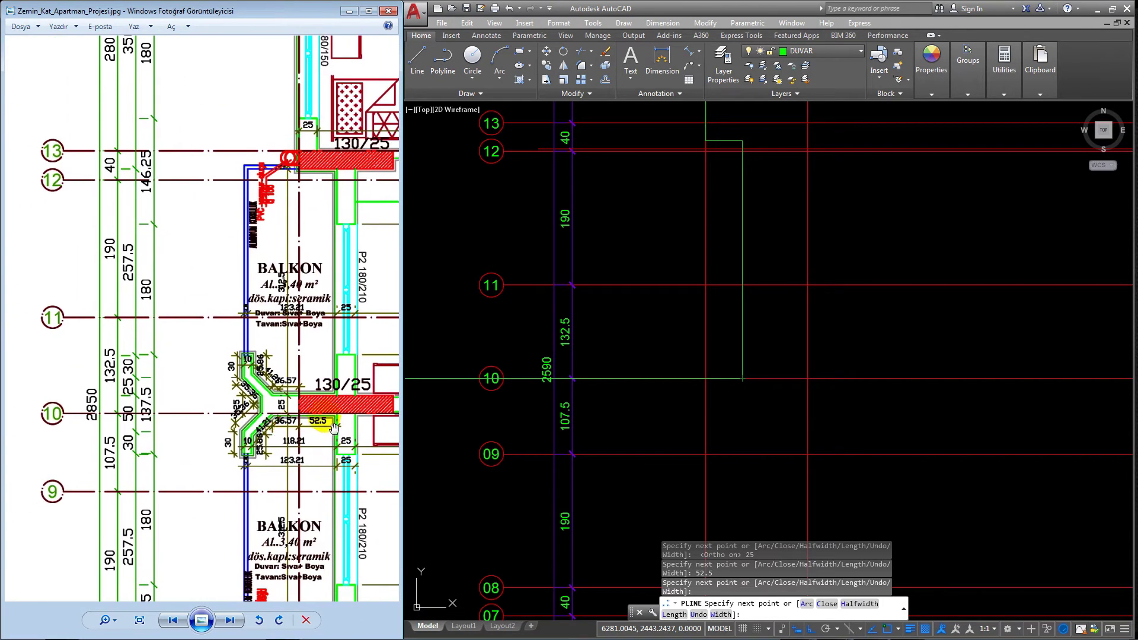
scroll(338, 425, "up", 3)
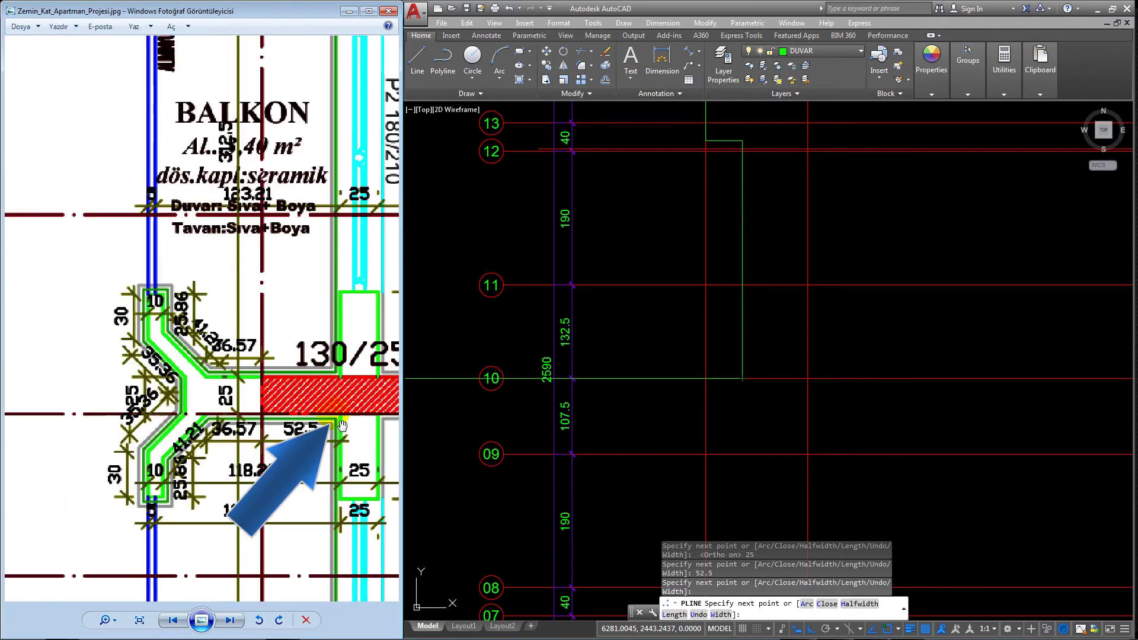
scroll(338, 379, "down", 1)
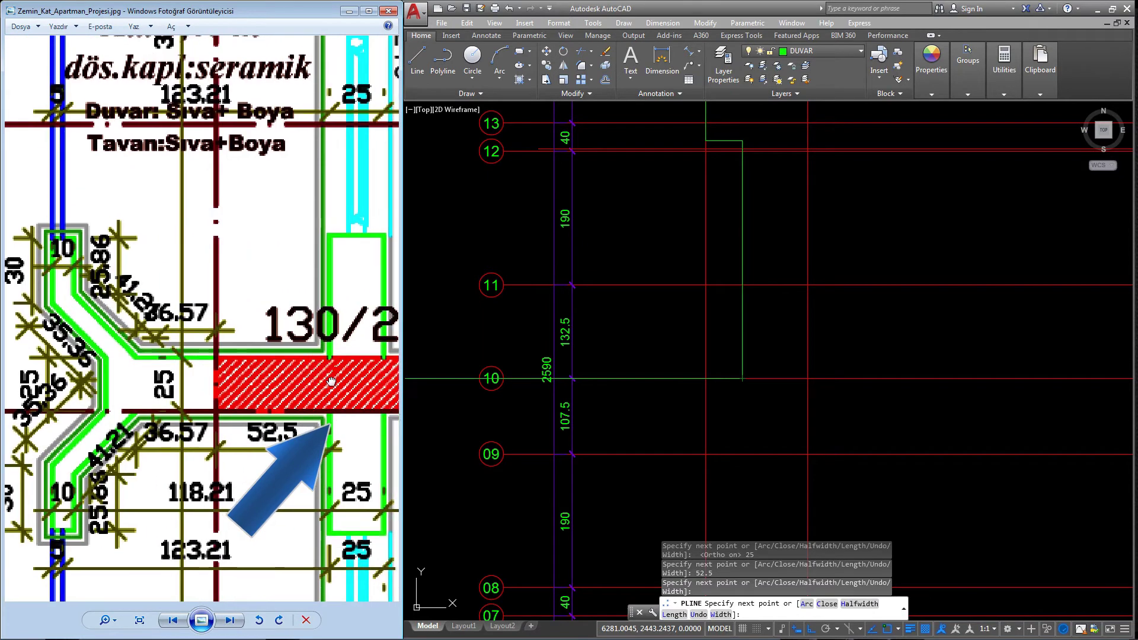
scroll(329, 378, "down", 1)
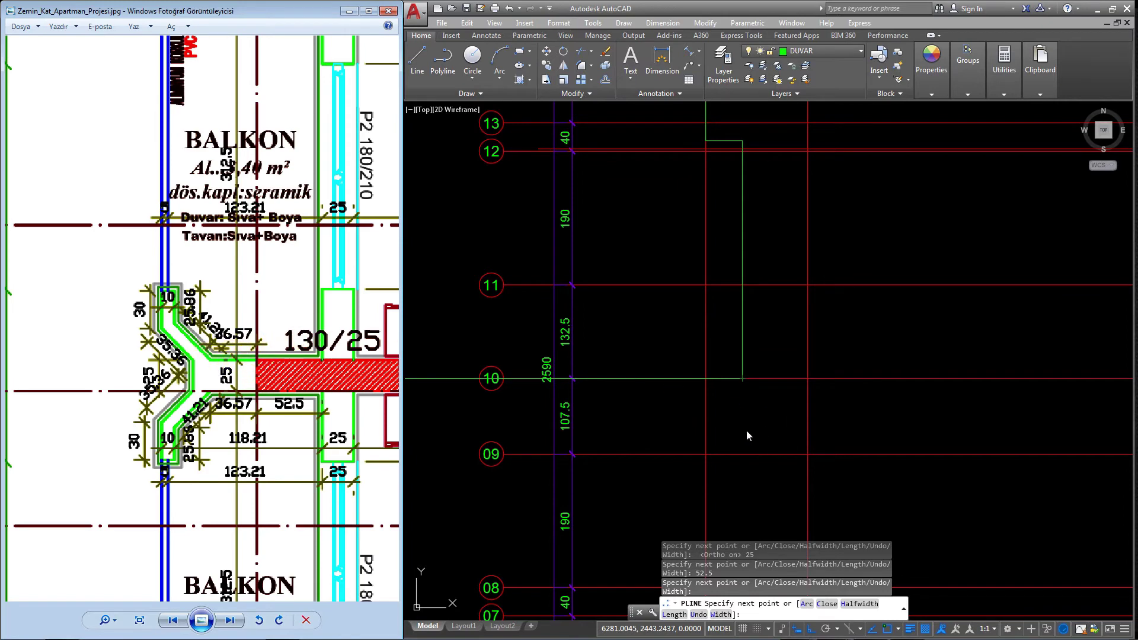
- End the wall polyline and stretch its lower endpoint 25 units up, short of axis 10
right_click(748, 401)
left_click(765, 409)
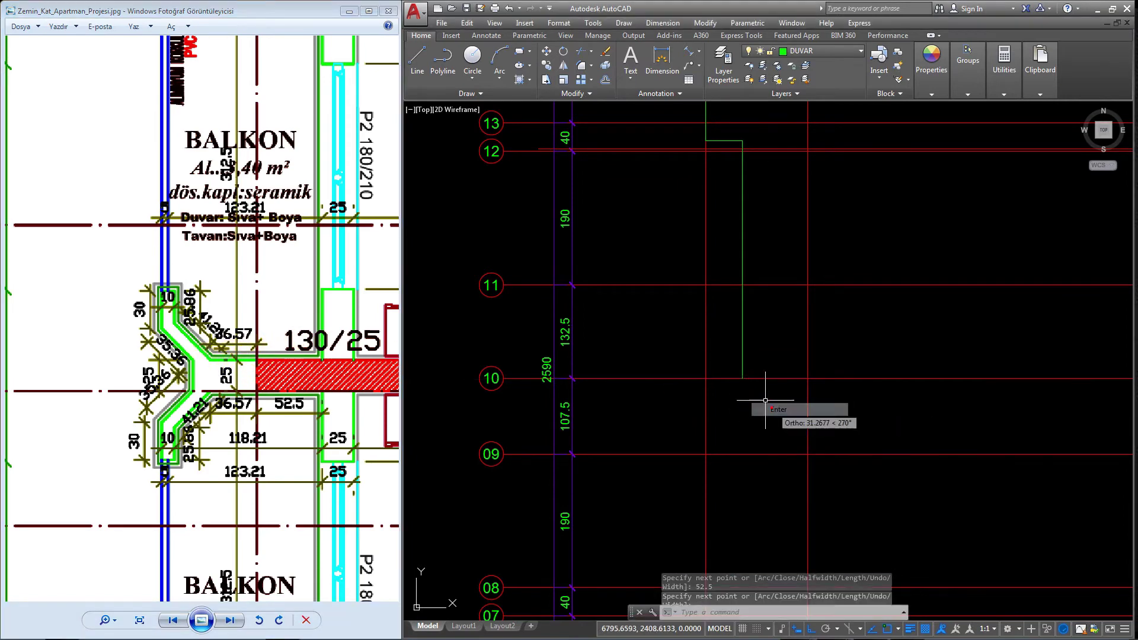
left_click(742, 374)
scroll(313, 394, "up", 2)
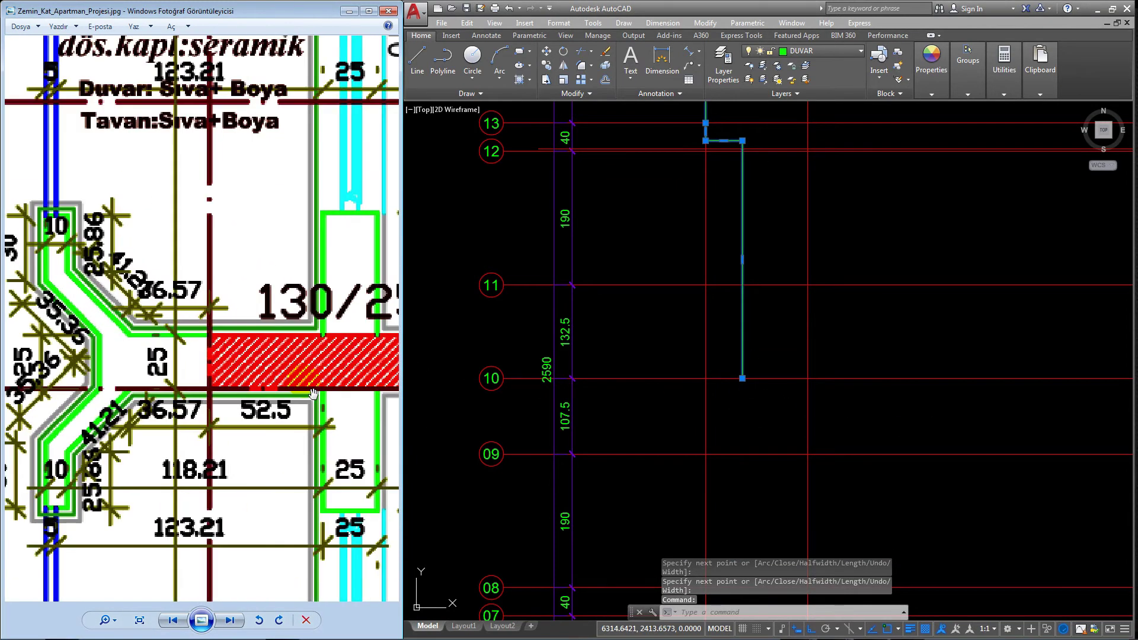
scroll(736, 389, "up", 2)
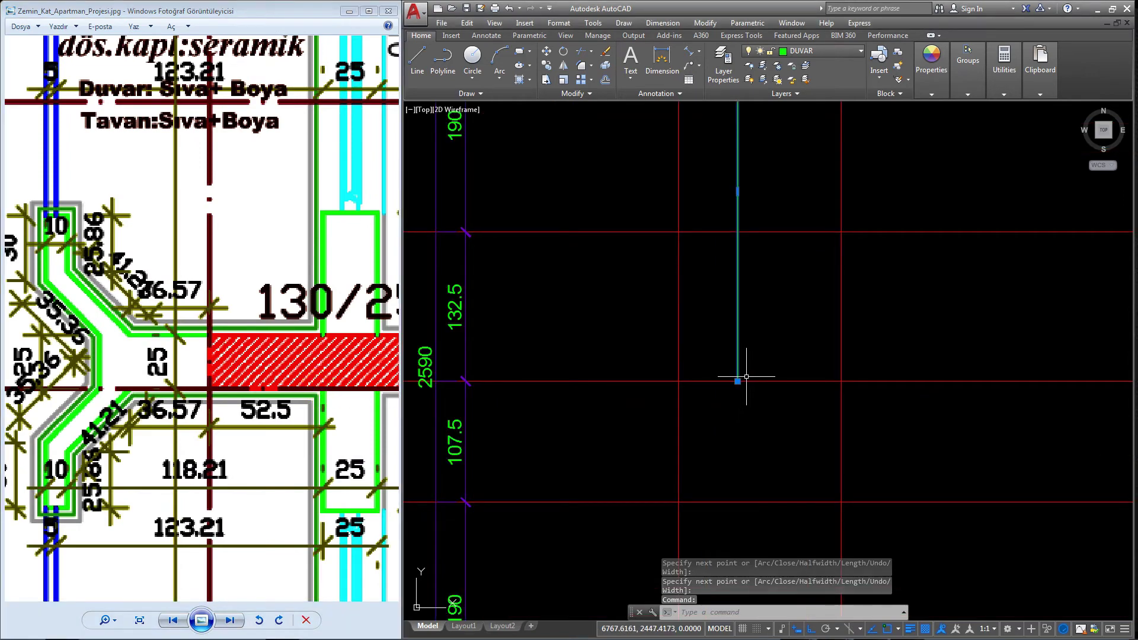
left_click(737, 381)
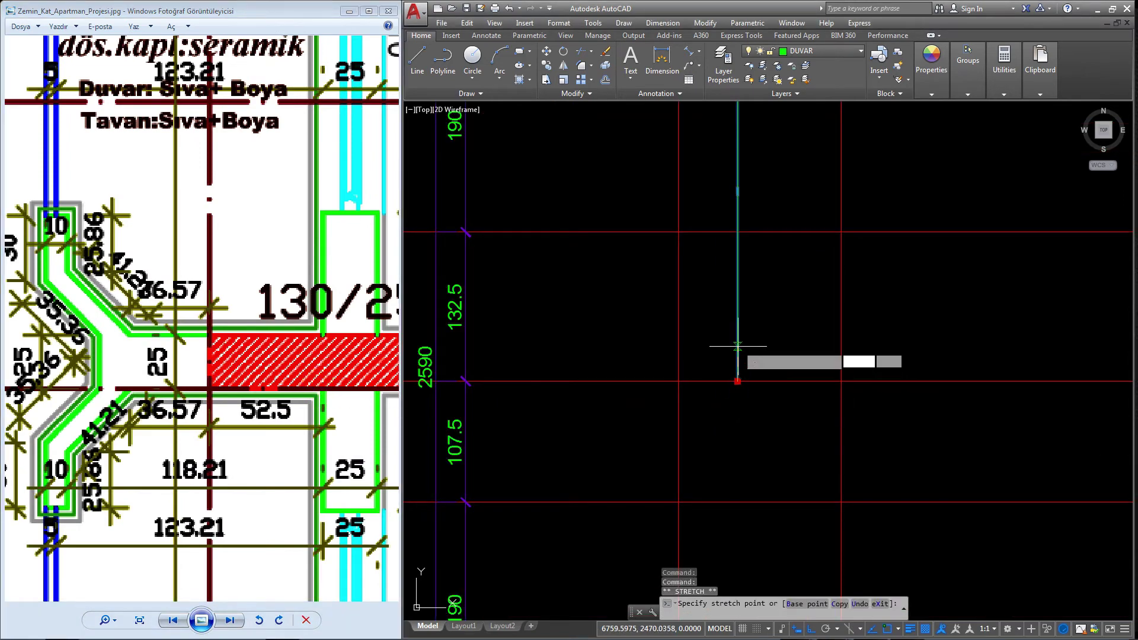
type("25")
key("Return")
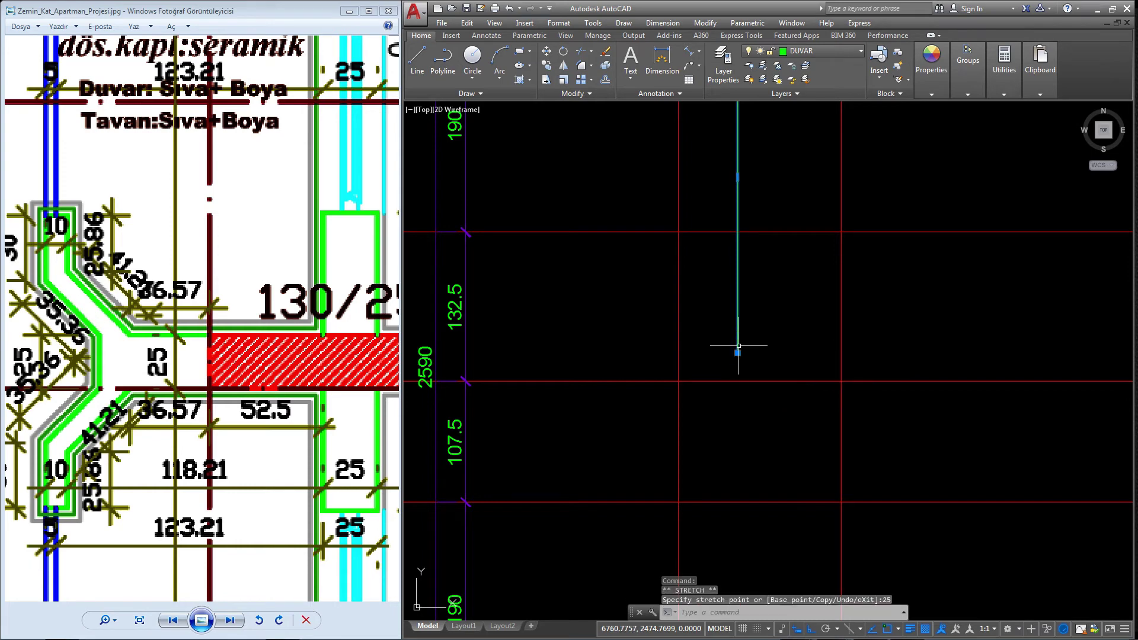
scroll(759, 351, "down", 2)
key("Escape")
scroll(749, 330, "up", 2)
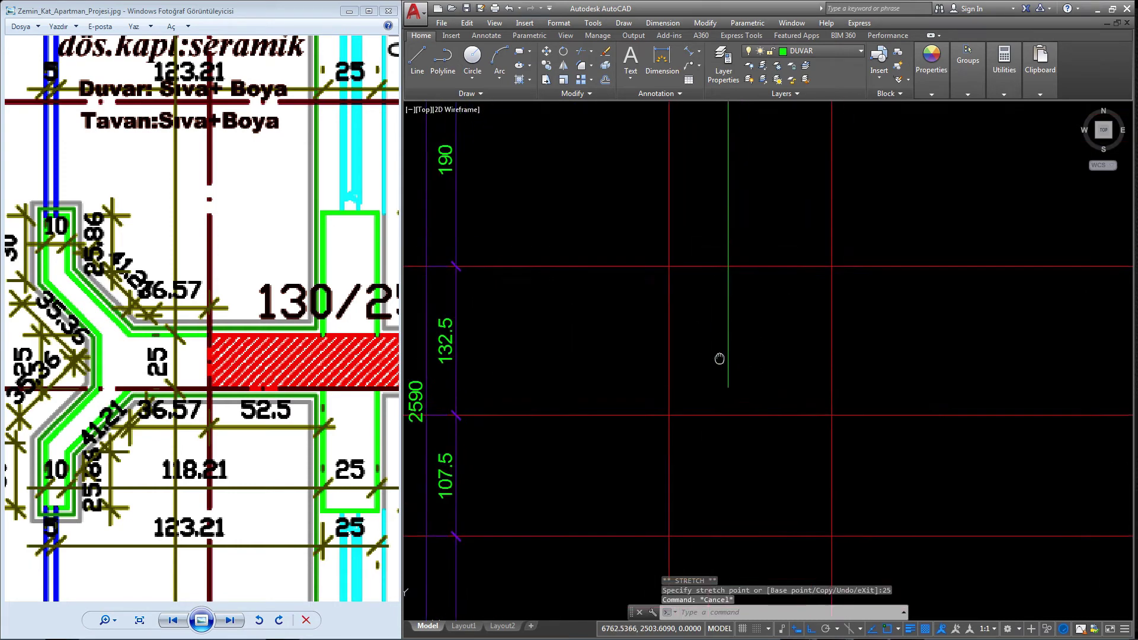
- Start a new wall polyline at the shortened wall's end, running 52.5 units left
left_click(443, 64)
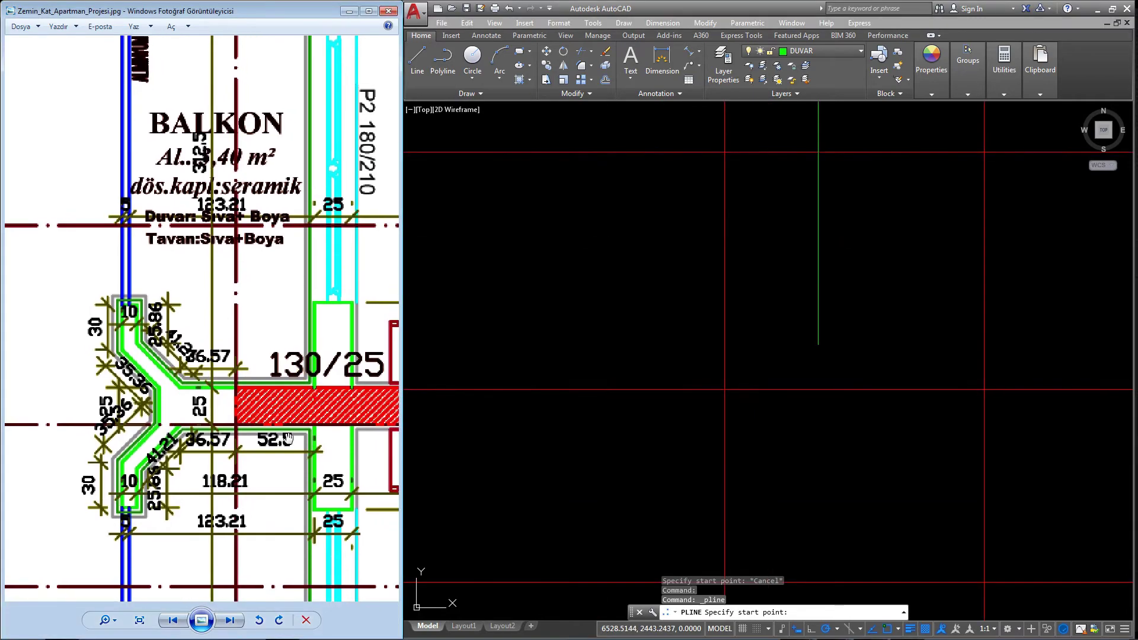
scroll(334, 402, "up", 2)
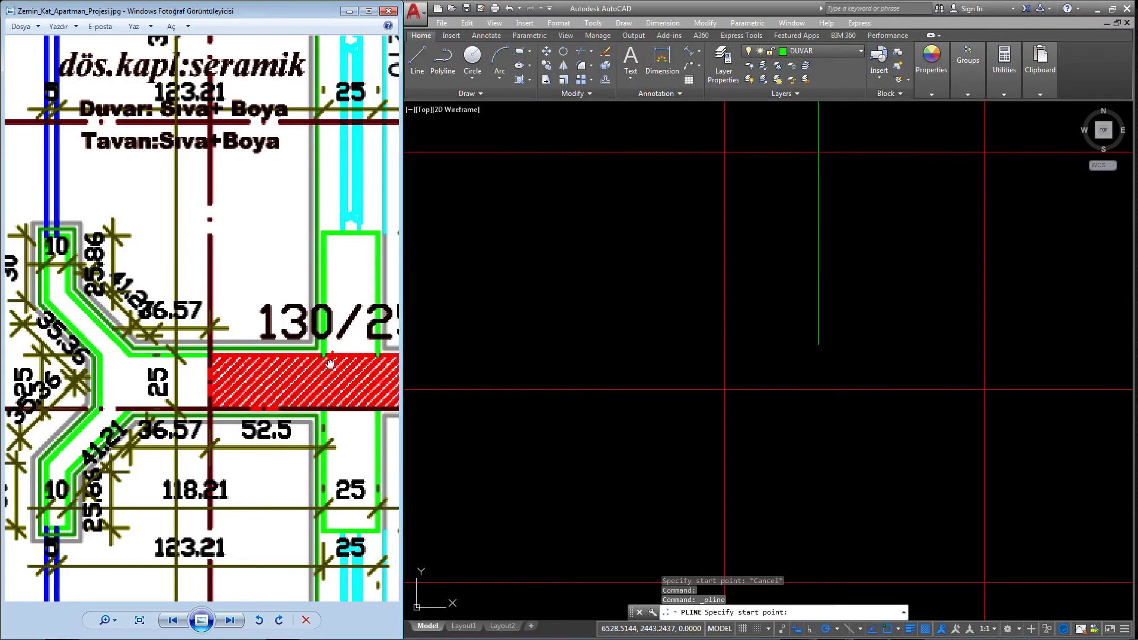
mouse_move(299, 367)
left_mouse_down()
mouse_move(265, 363)
mouse_move(229, 379)
left_mouse_up()
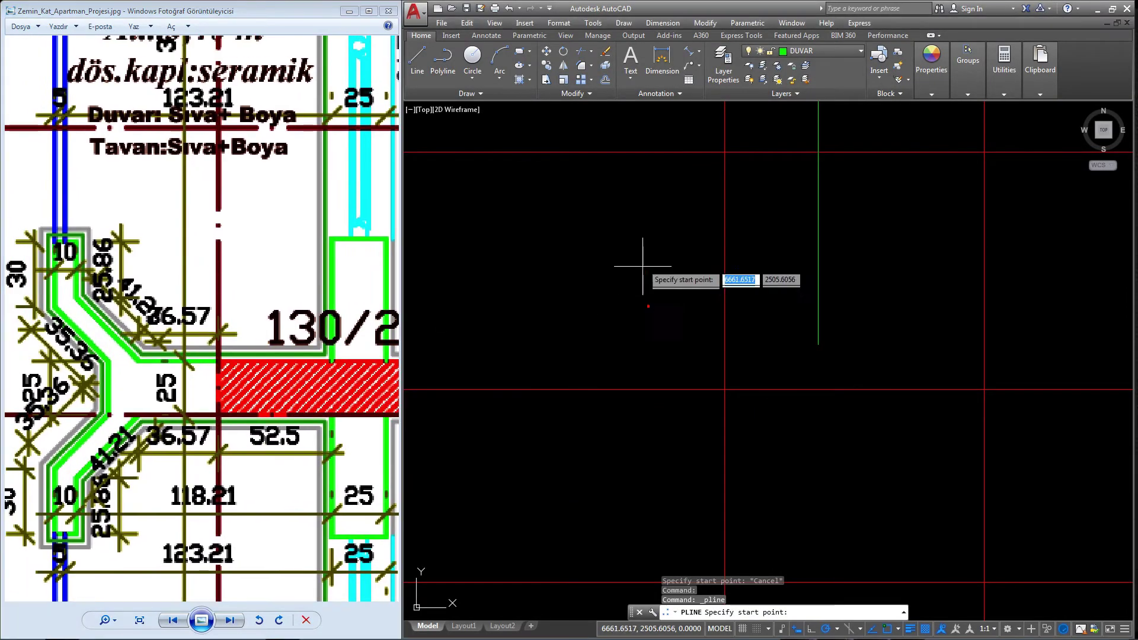
left_click(819, 345)
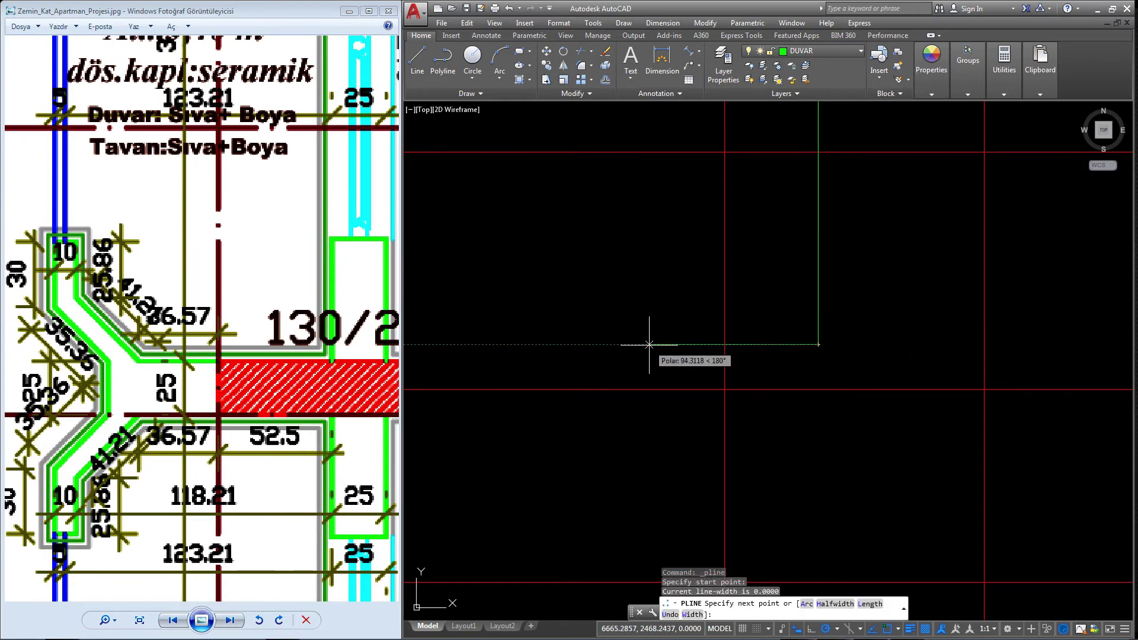
type("52.")
key("Return")
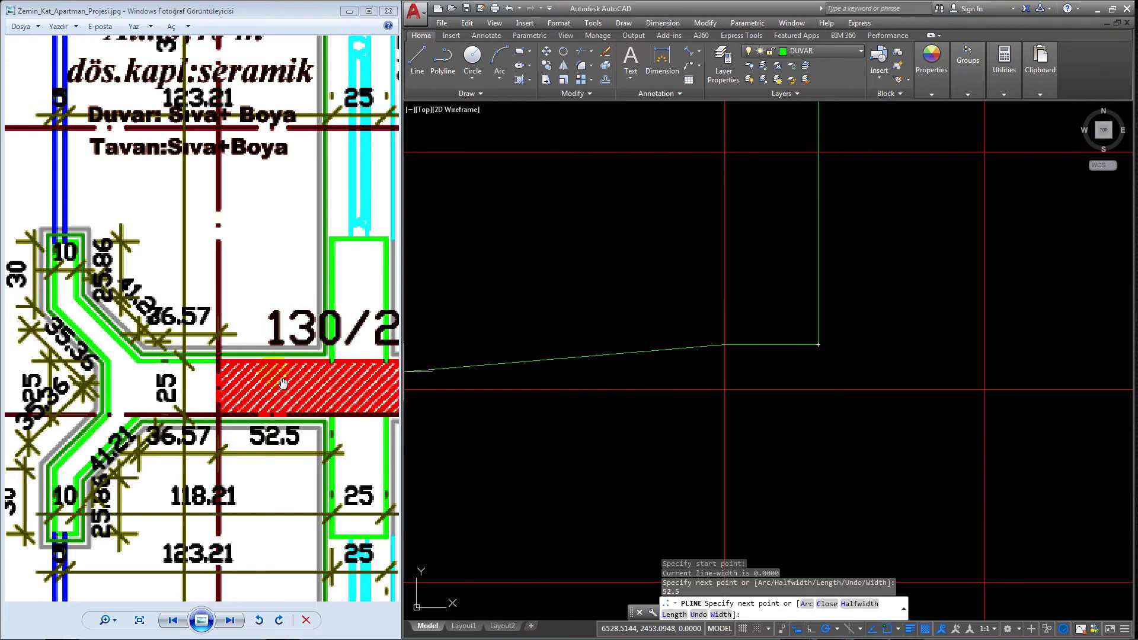
- Continue the wall with a 36.57-unit horizontal segment
scroll(231, 379, "up", 5)
left_click_drag(234, 380, 227, 379)
scroll(226, 379, "up", 2)
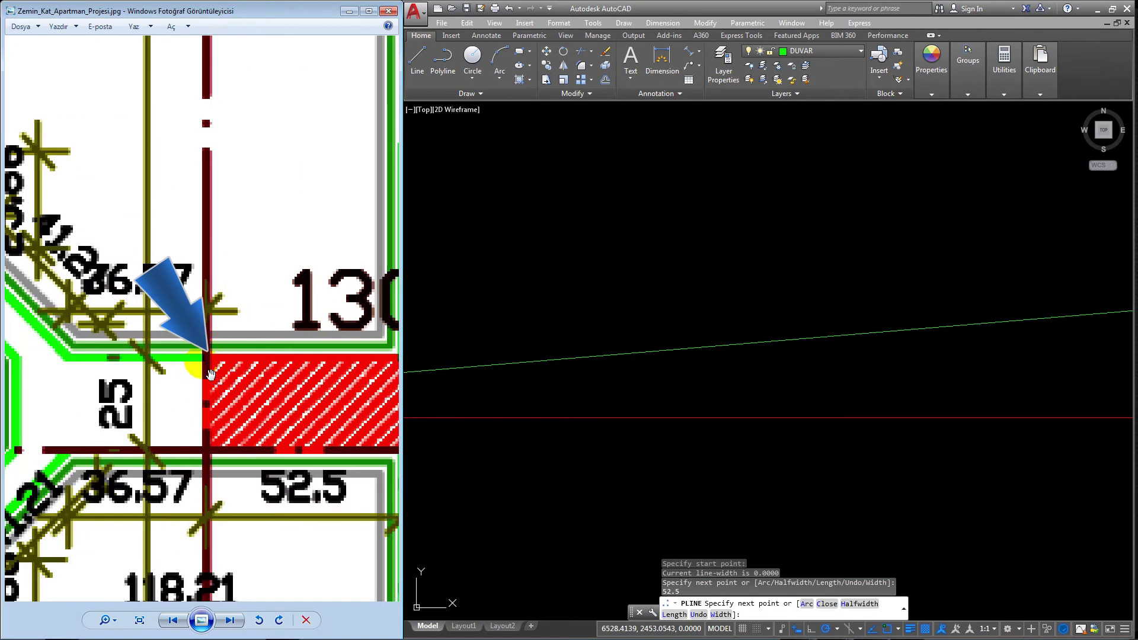
scroll(210, 375, "down", 1)
scroll(216, 374, "down", 1)
scroll(223, 372, "down", 2)
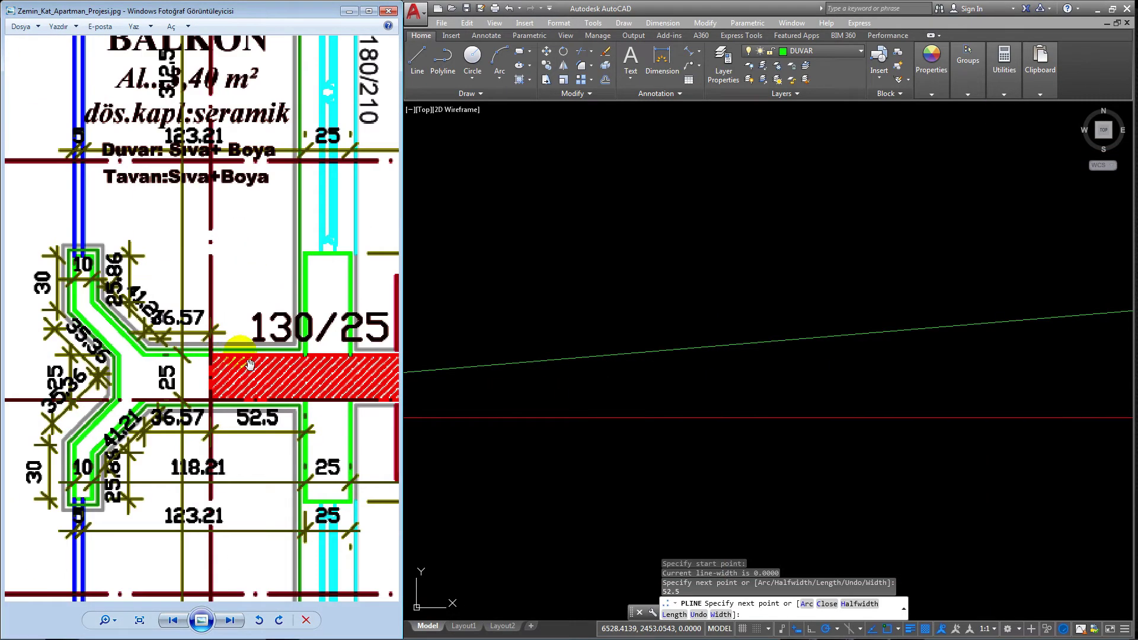
scroll(179, 363, "up", 2)
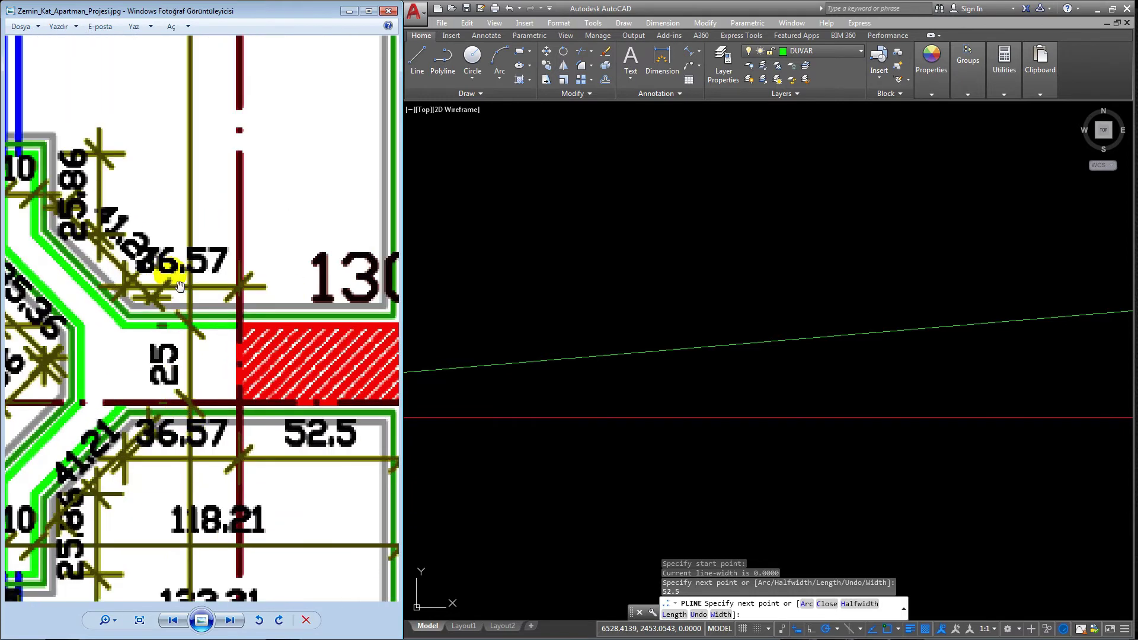
scroll(593, 317, "down", 8)
scroll(672, 317, "up", 2)
scroll(664, 308, "up", 3)
type("36.57")
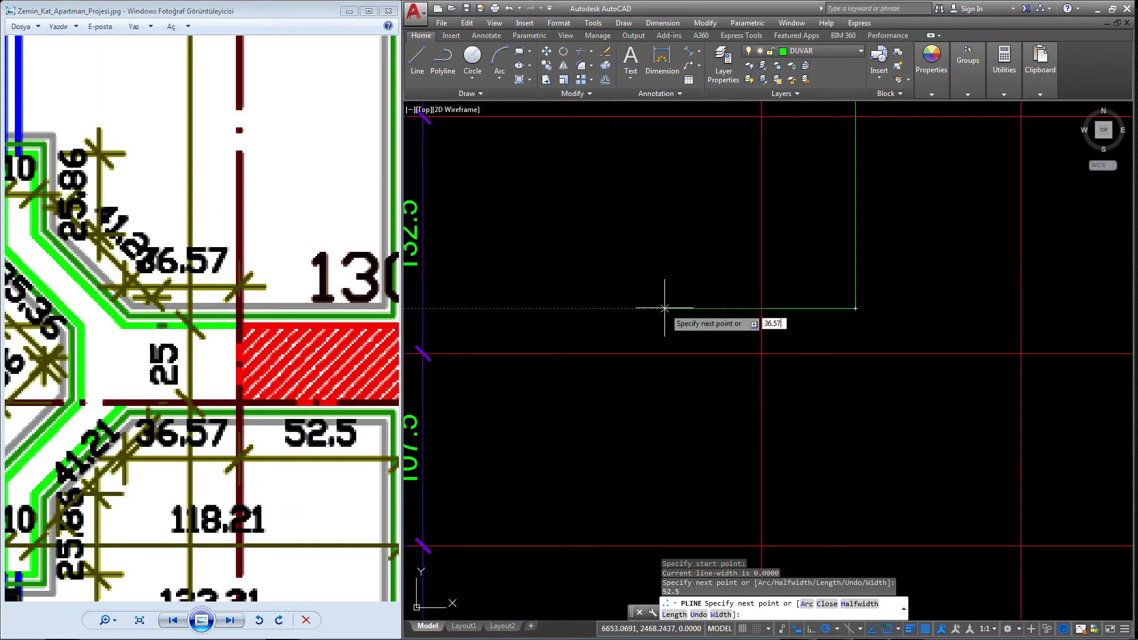
key("Return")
mouse_move(163, 327)
left_mouse_down()
mouse_move(196, 354)
mouse_move(168, 354)
mouse_move(191, 405)
mouse_move(194, 331)
left_mouse_up()
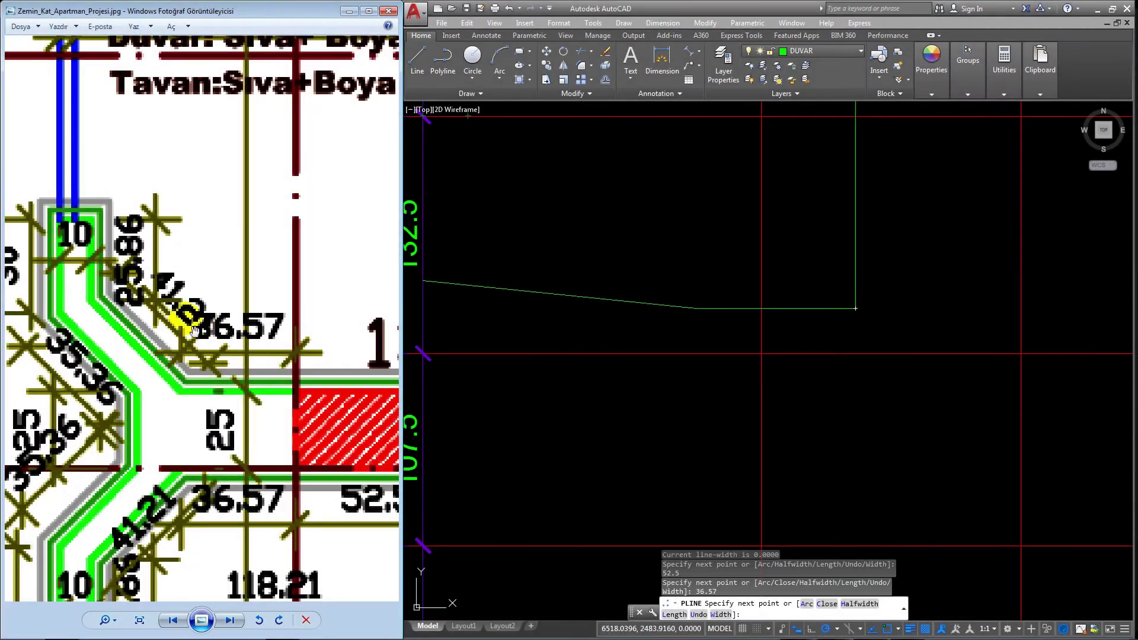
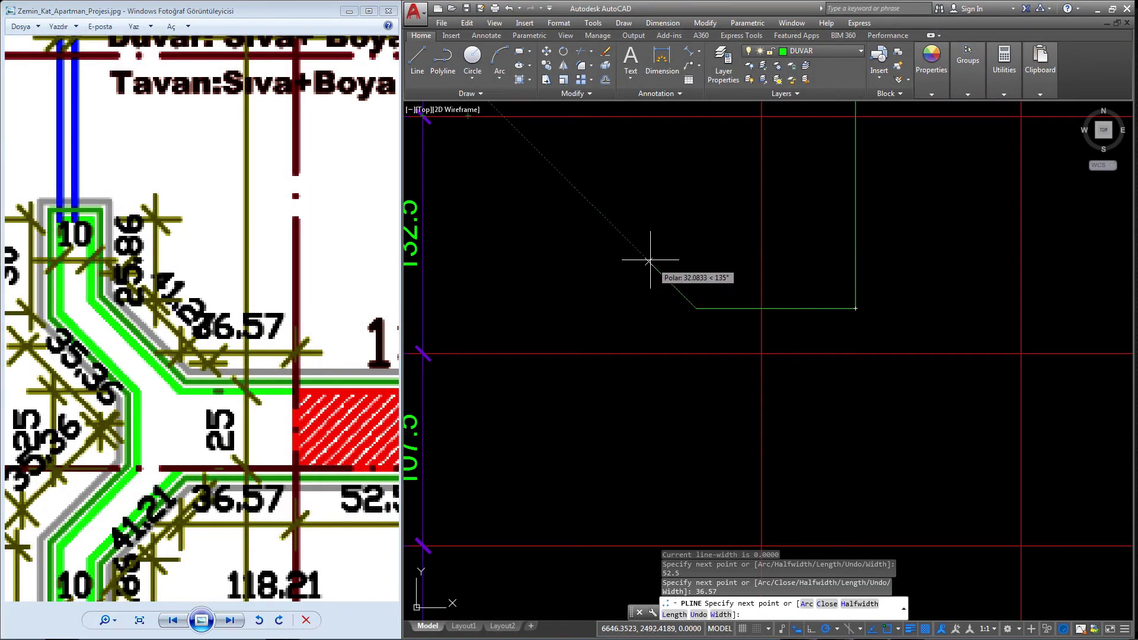
- Extend the wall polyline 41.21 at 135° and 25.86 at 90°, then end it
scroll(655, 266, "down", 2)
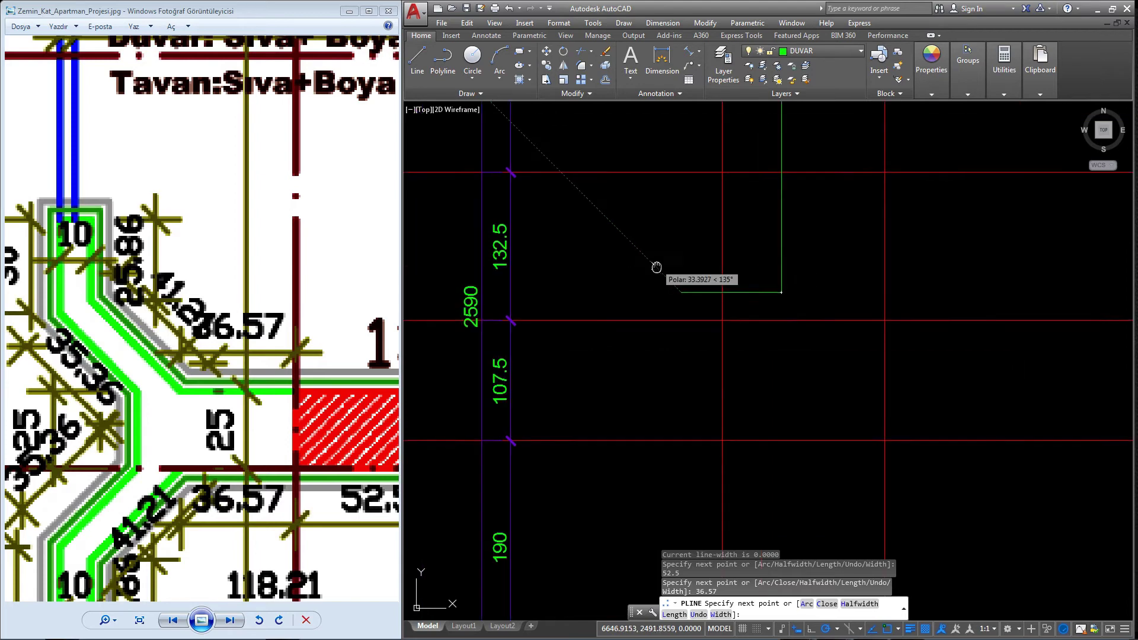
middle_click_drag(655, 262, 686, 369)
type("41.21")
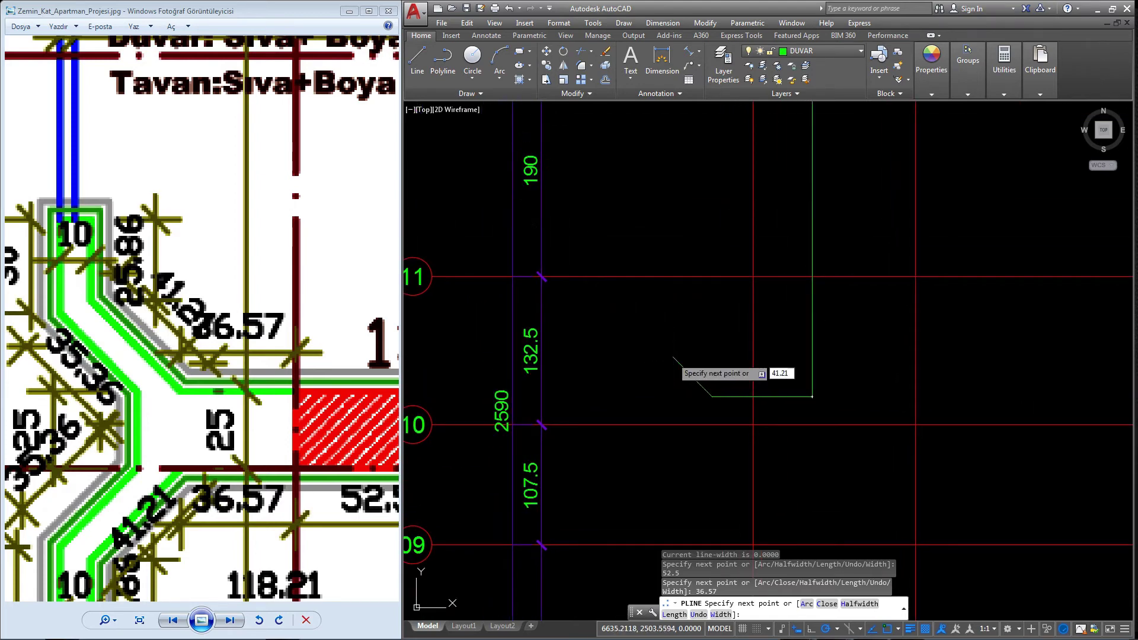
key("Return")
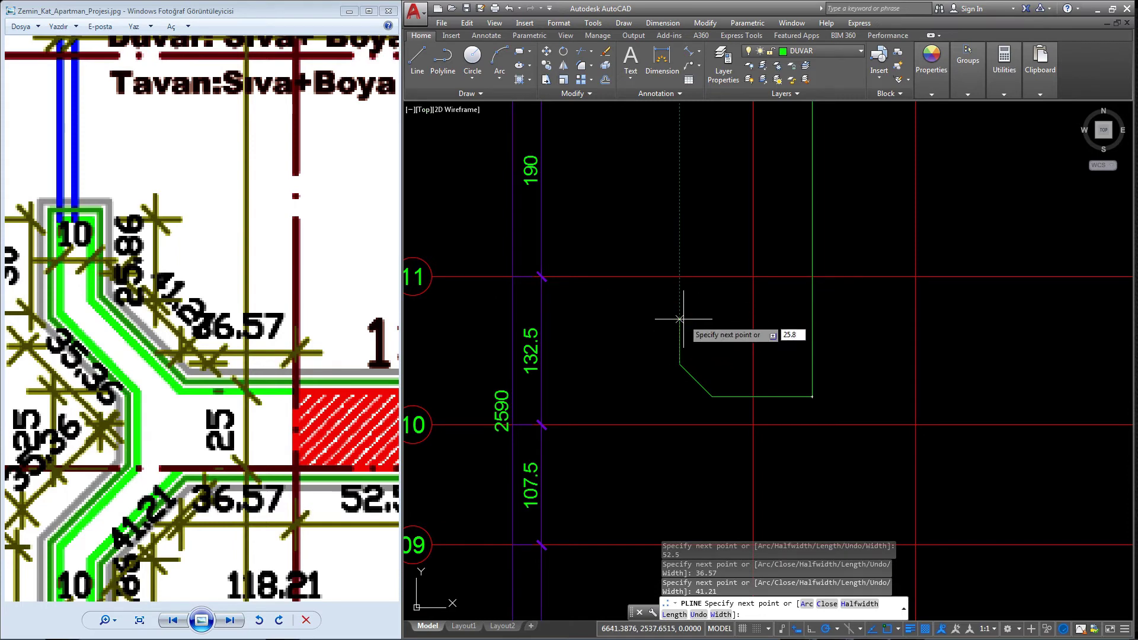
key("Return")
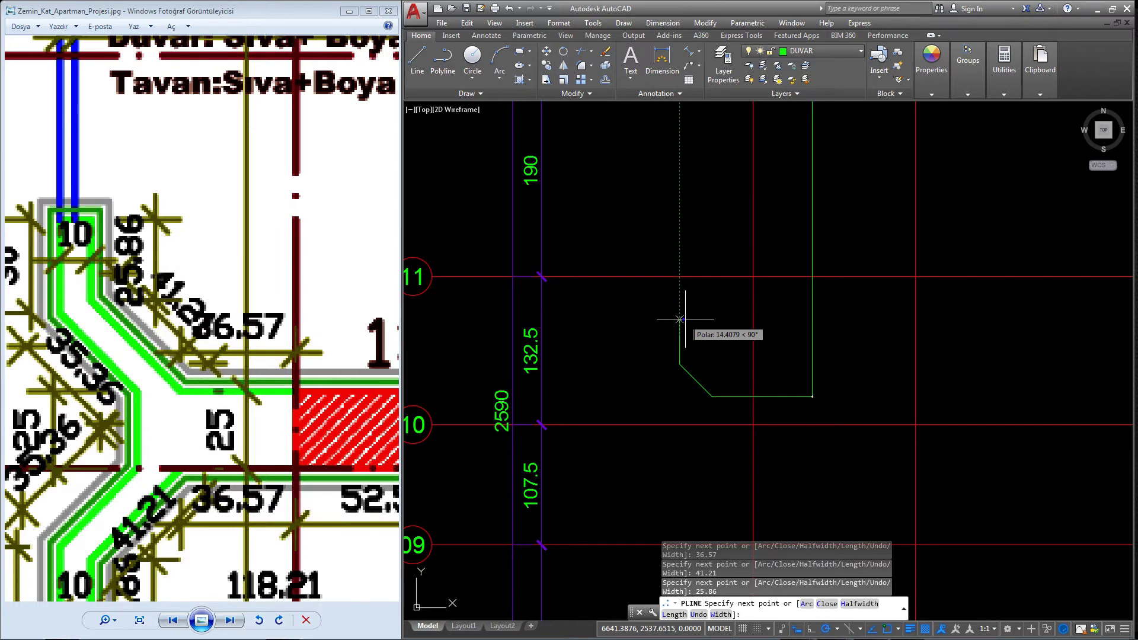
key("Return")
left_click(681, 322)
key("Escape")
scroll(646, 332, "up", 2)
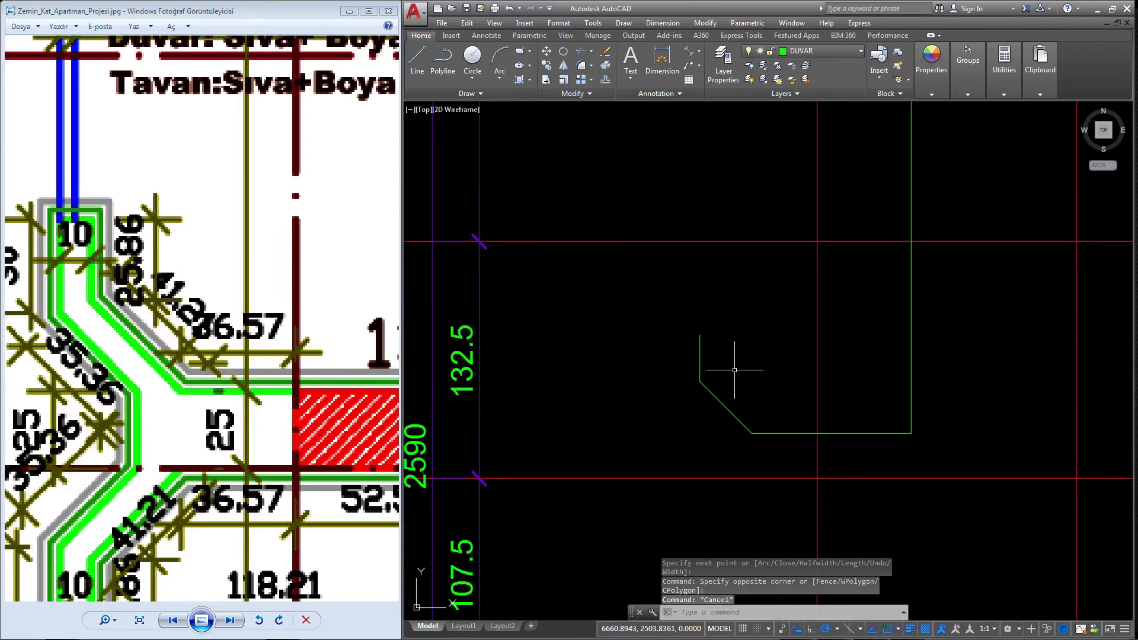
- Explode the new wall polyline into separate lines
left_click(752, 358)
left_click(675, 444)
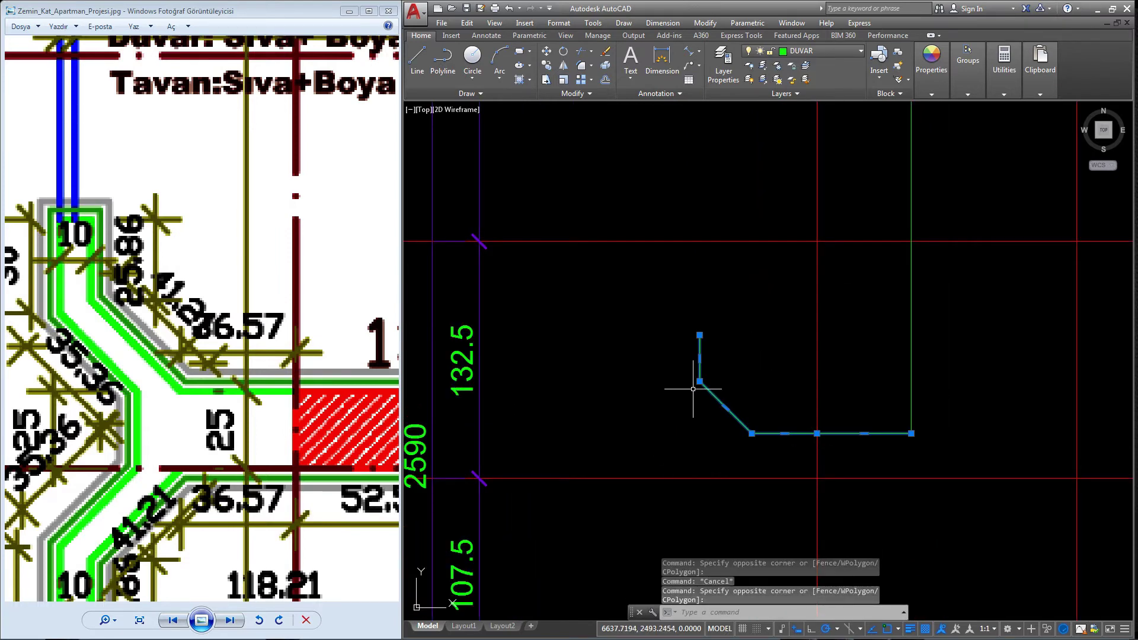
key("Return")
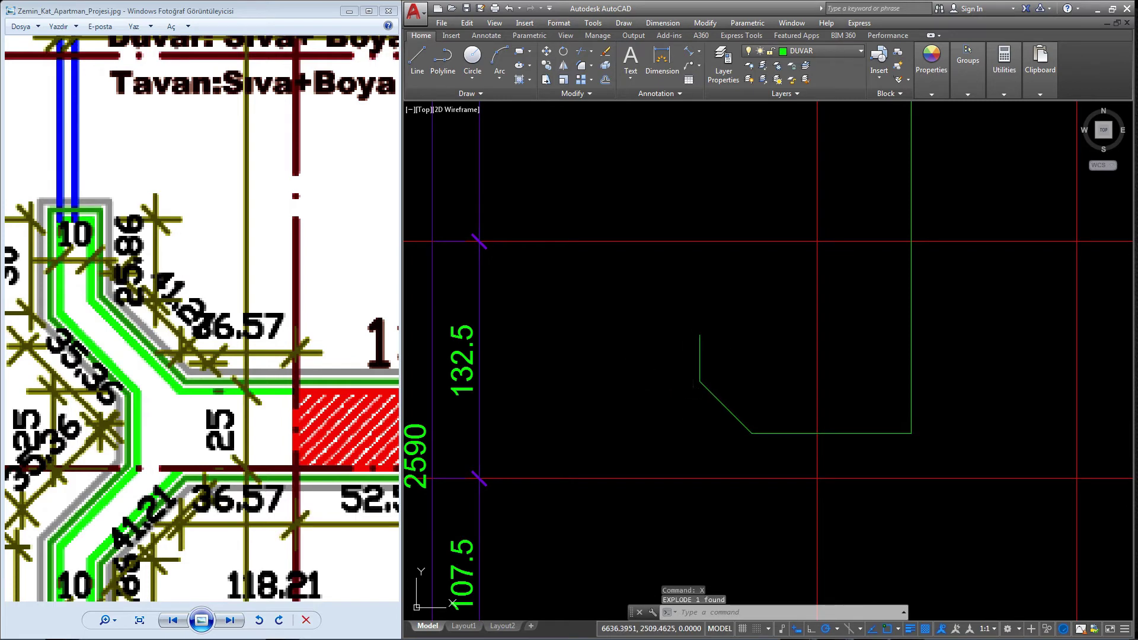
- Join the vertical and diagonal wall lines into one polyline with J
left_click(741, 324)
left_click(691, 363)
left_click(732, 391)
left_click(710, 421)
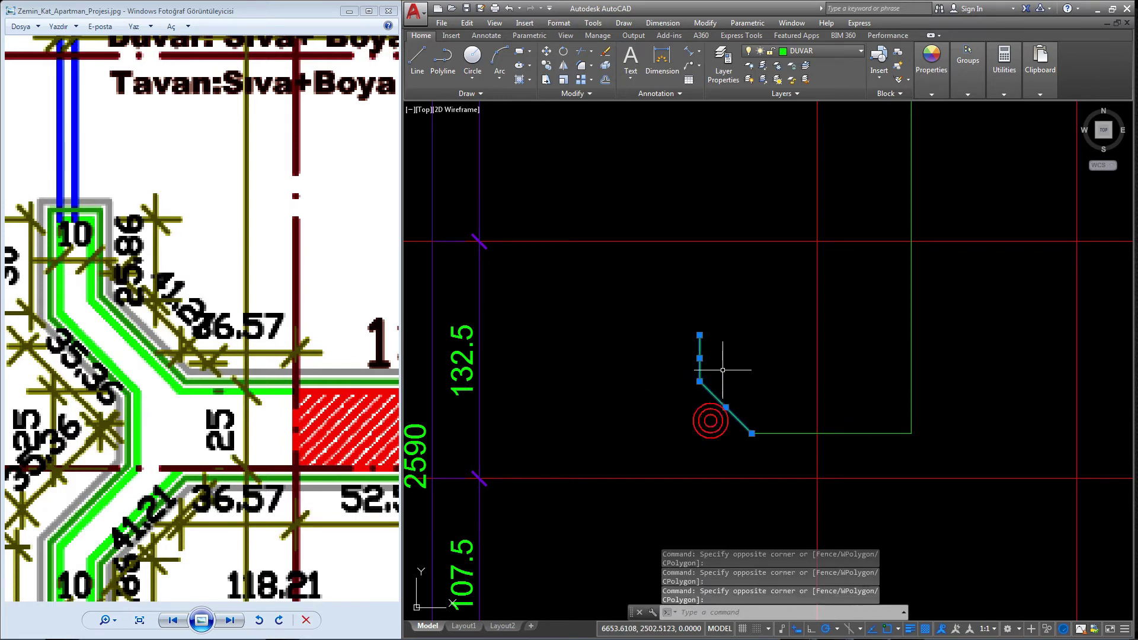
key("Escape")
left_click(736, 336)
left_click(676, 390)
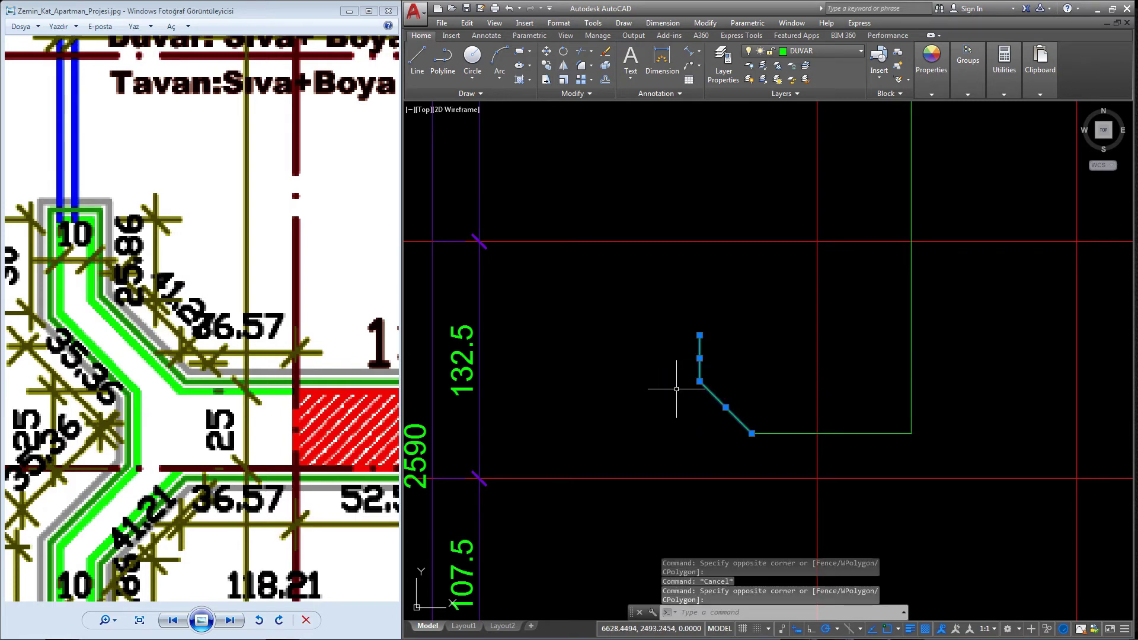
type("j")
key("Return")
- Confirm the joined pieces select as one polyline, then start OFFSET (O)
left_click(733, 358)
left_click(681, 386)
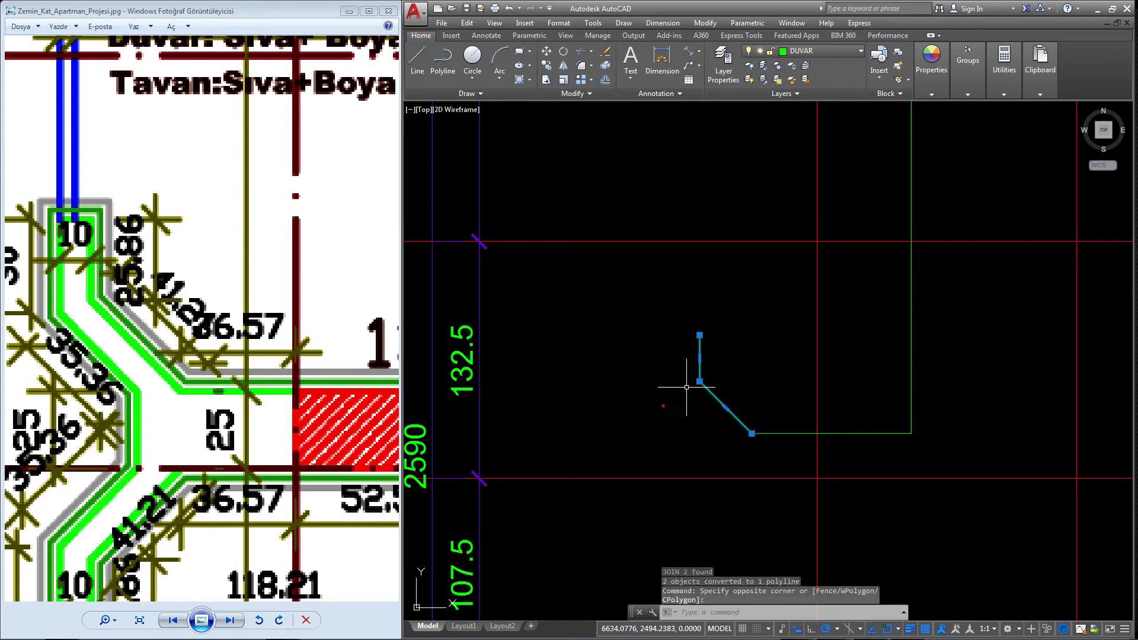
key("Escape")
left_click(699, 363)
left_click(739, 346)
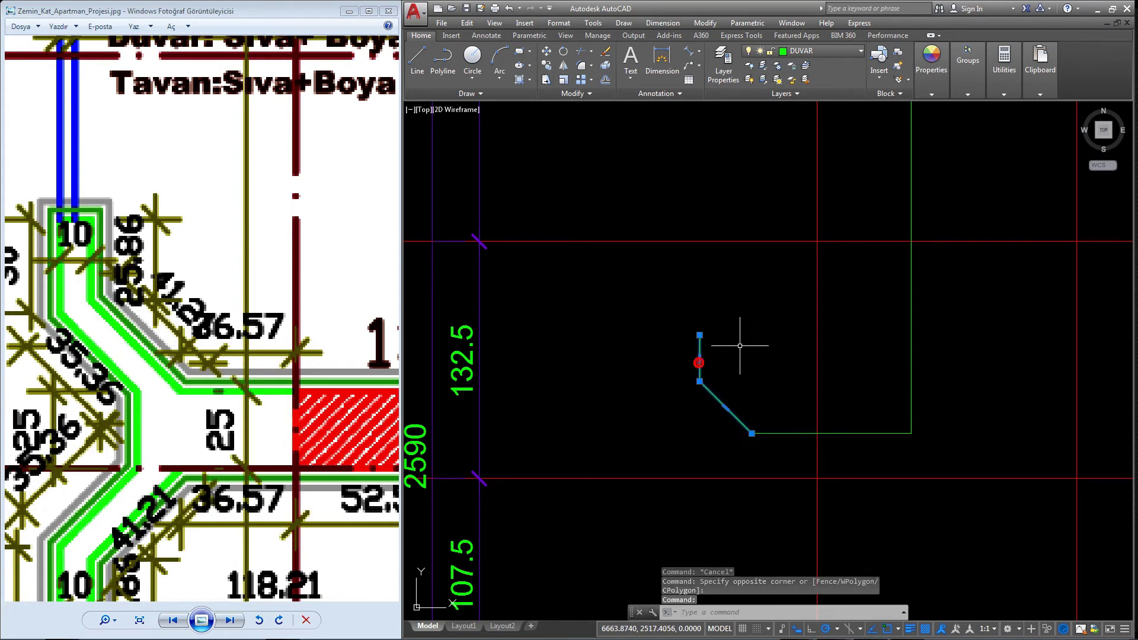
key("Escape")
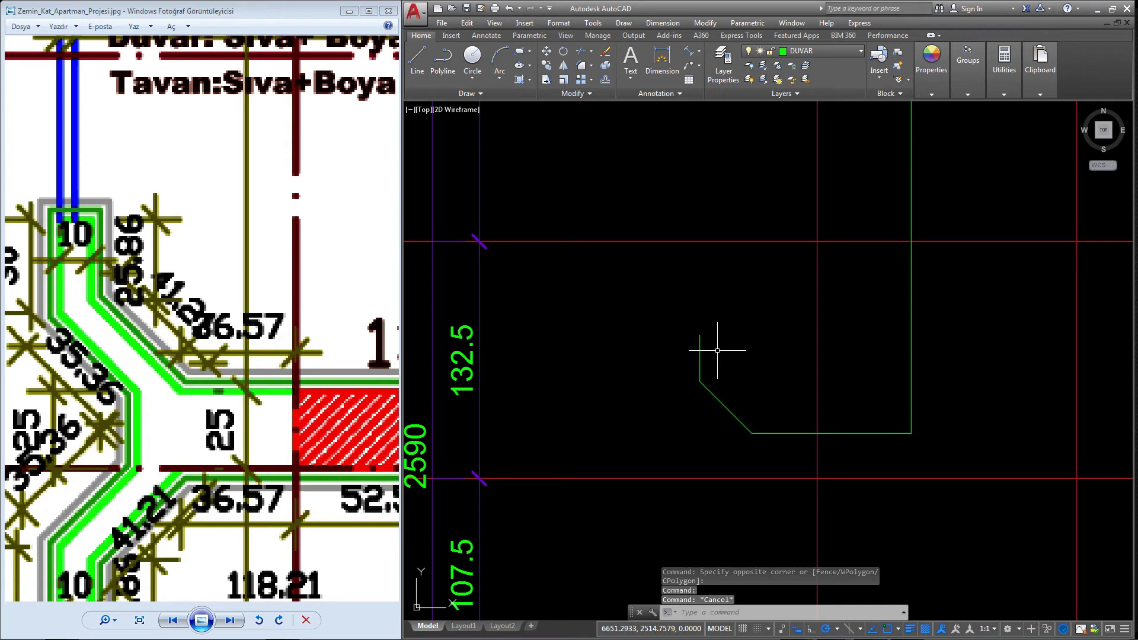
type("o")
key("space")
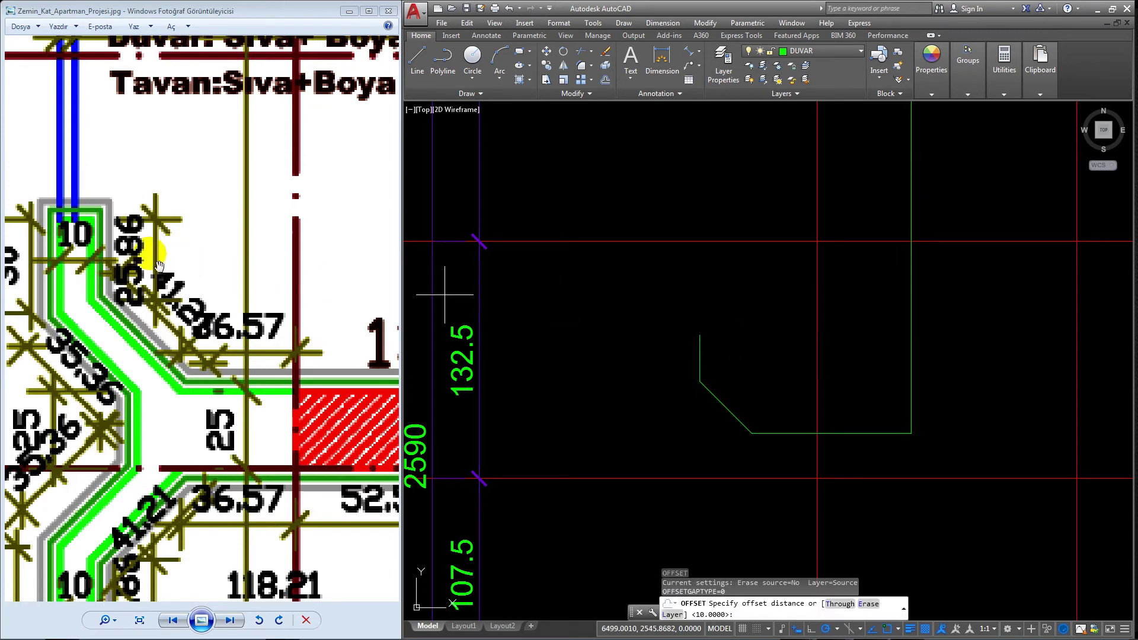
- Offset the angled wall polyline 10 units to its left
key("Return")
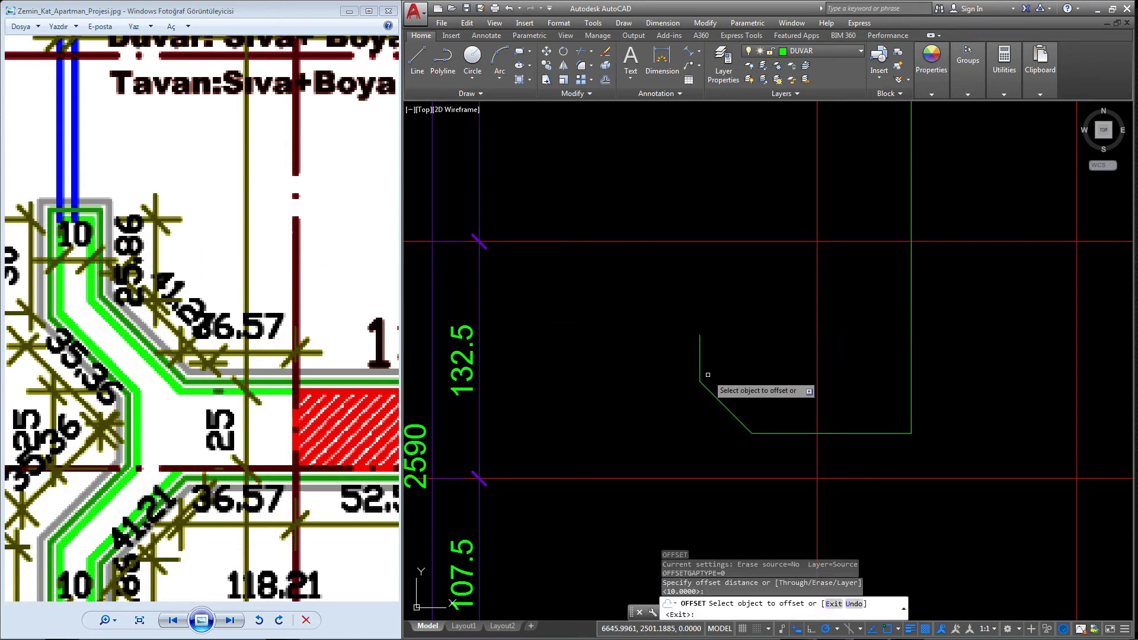
left_click(702, 369)
left_click(626, 386)
right_click(640, 384)
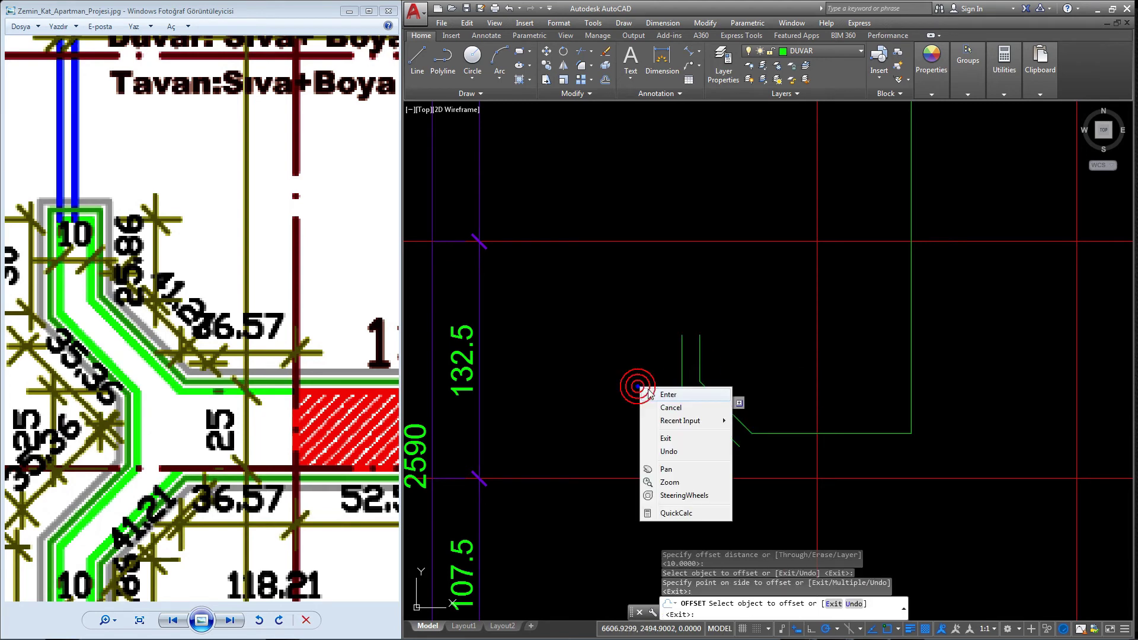
left_click(652, 394)
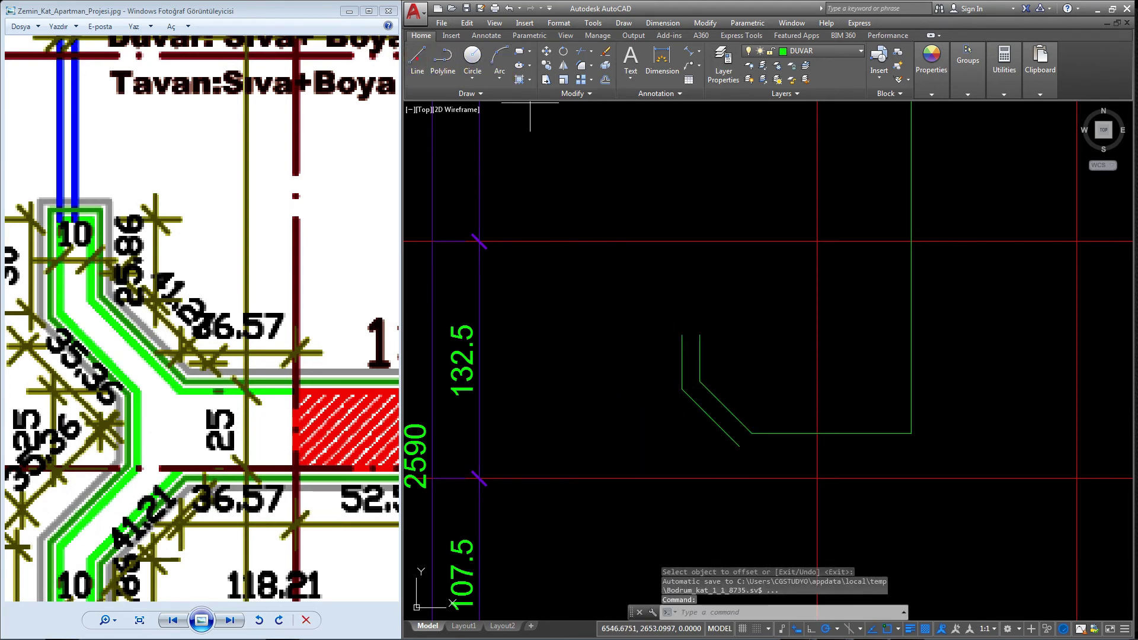
- Abandon a line started at the polyline's end, and pan the wall junction into view
type("l")
key("Return")
left_click(682, 336)
right_click(683, 335)
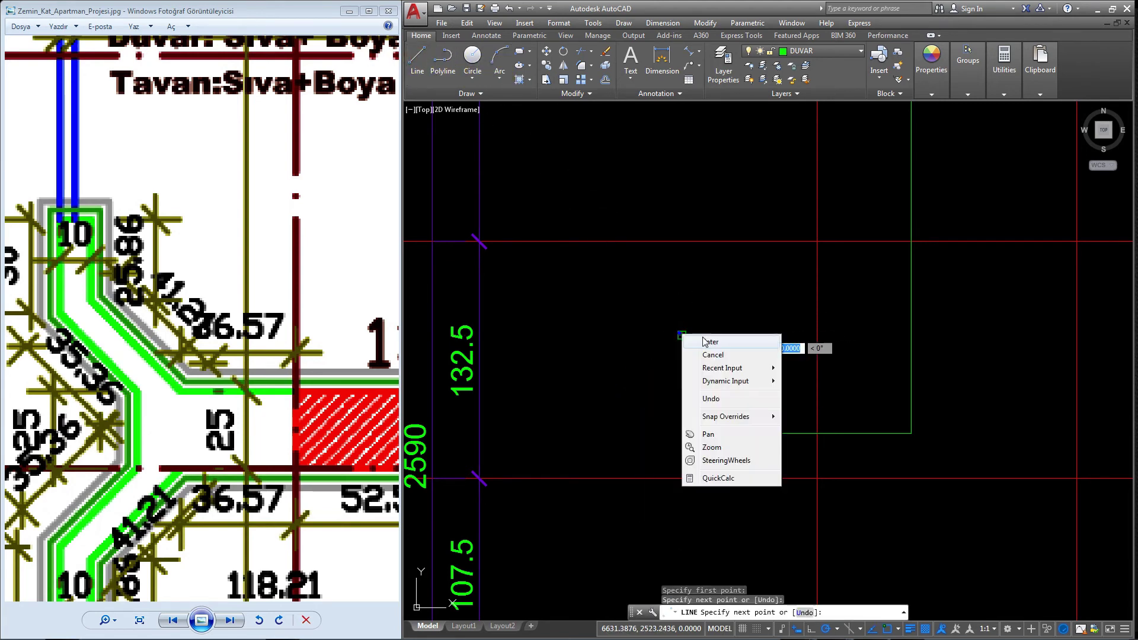
left_click(705, 342)
scroll(705, 356, "down", 3)
middle_click_drag(754, 401, 747, 367)
scroll(183, 371, "down", 1)
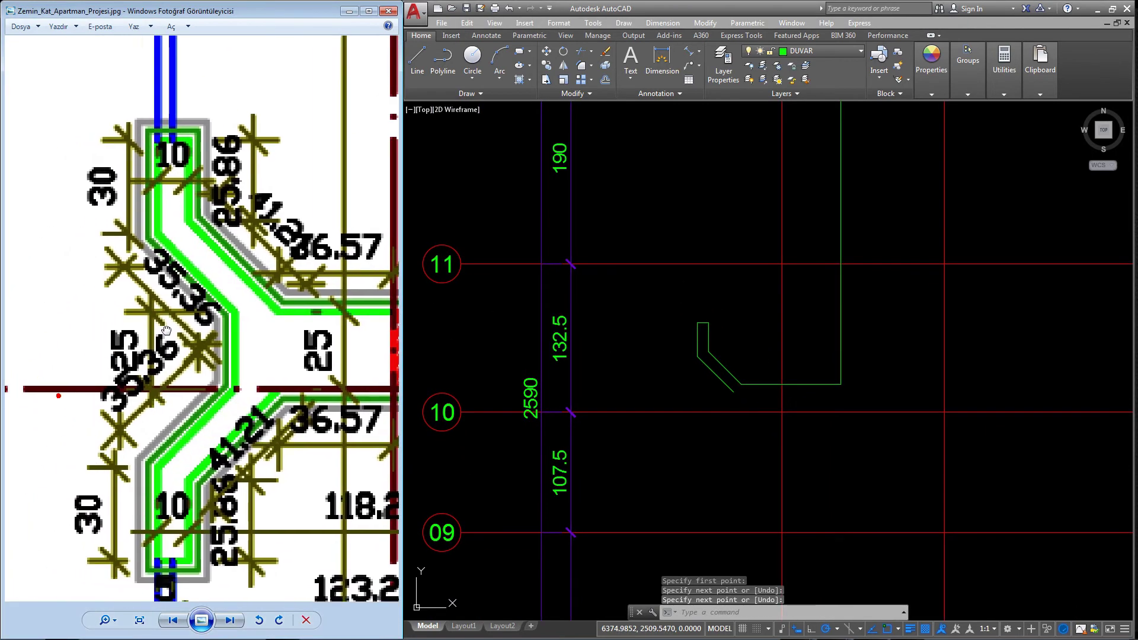
scroll(267, 367, "up", 1)
scroll(297, 373, "up", 1)
left_click_drag(318, 382, 208, 403)
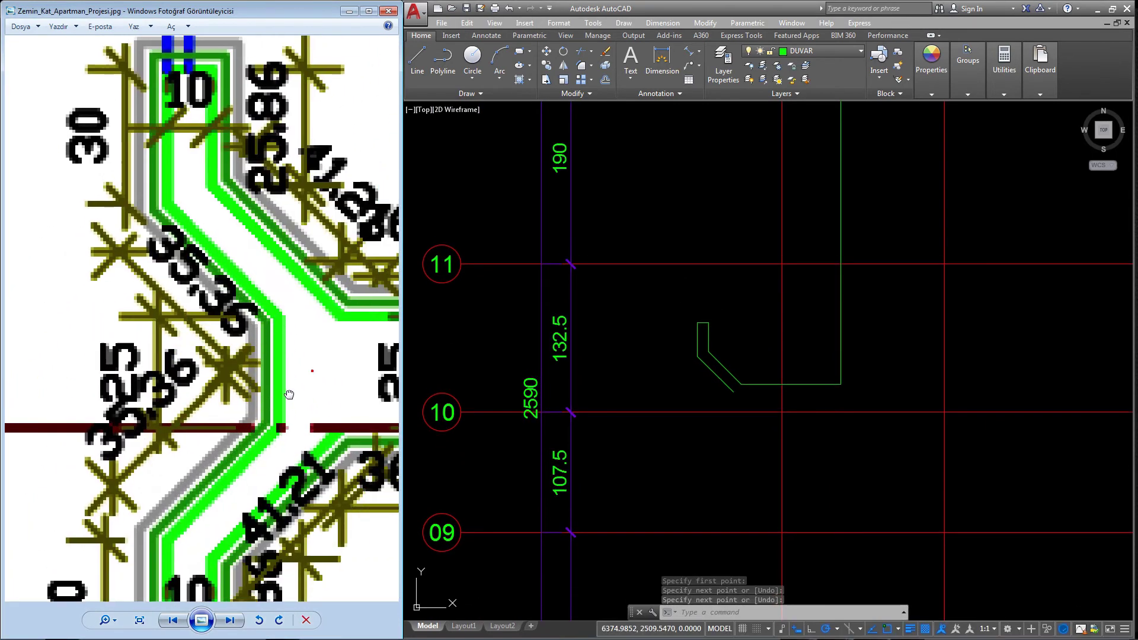
middle_click_drag(660, 403, 576, 387)
- Draw a 12.5 line downward from the offset diagonal's end
left_click(417, 58)
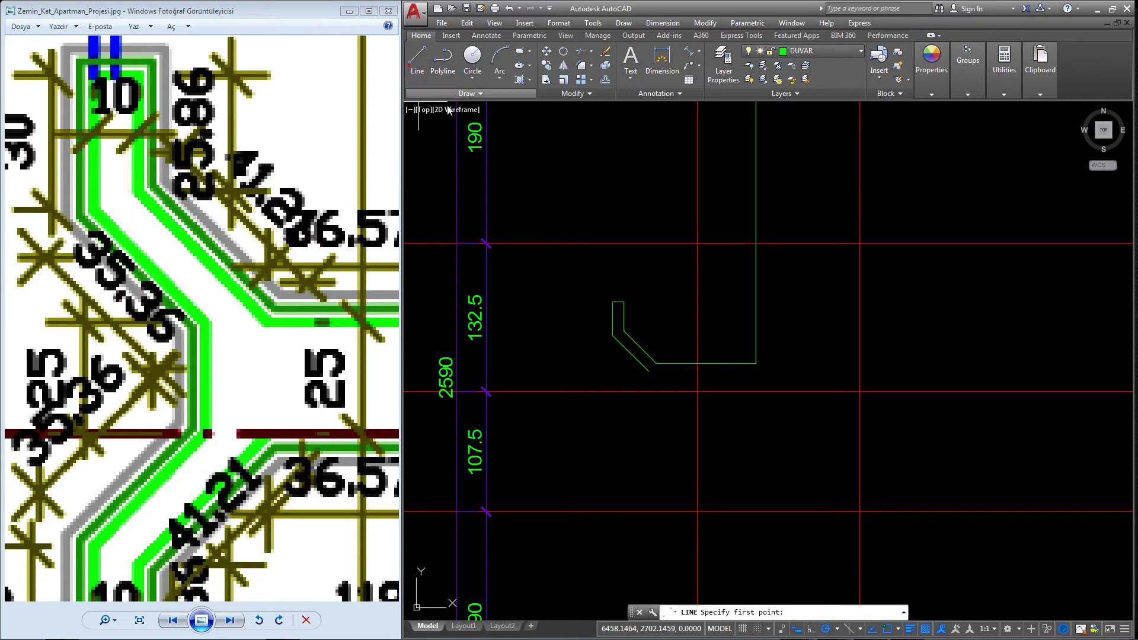
left_click(649, 372)
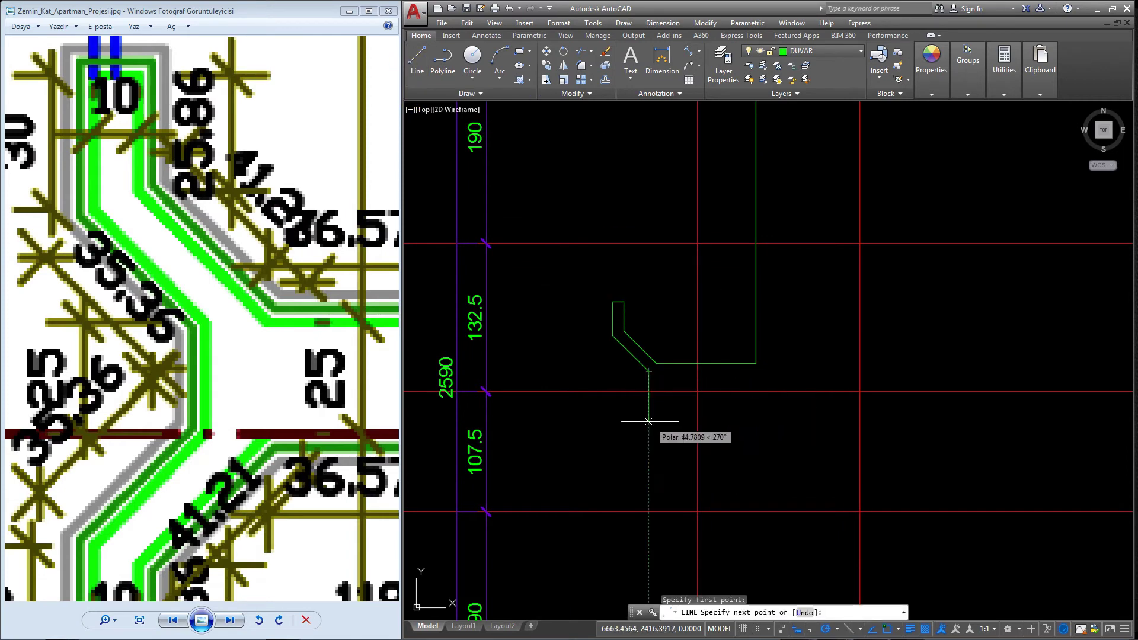
type("12.5")
key("Return")
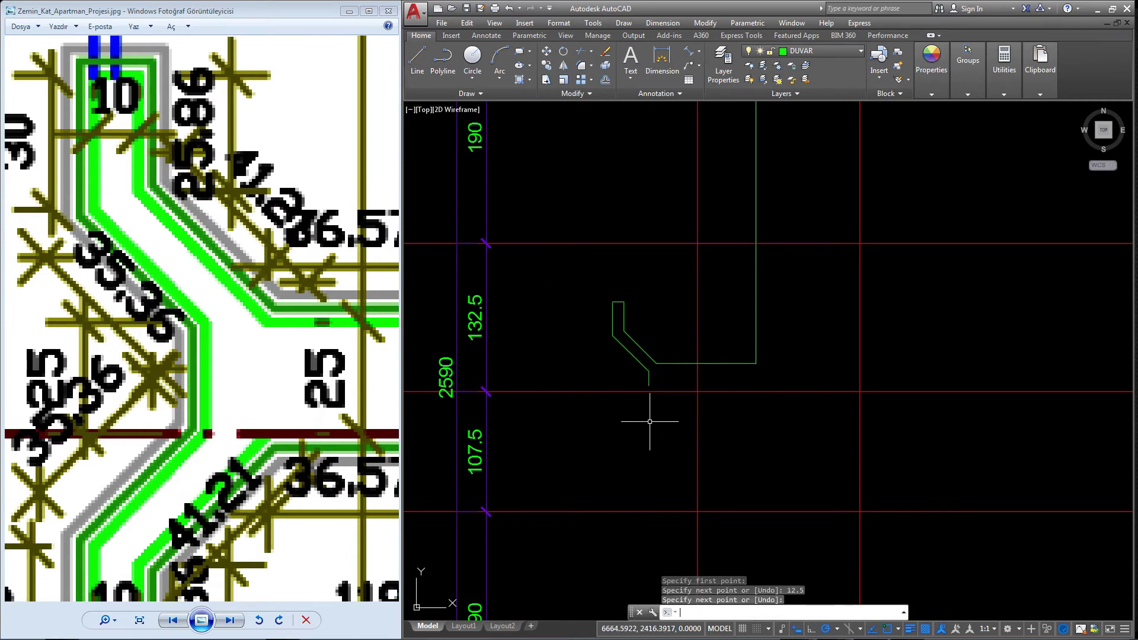
scroll(655, 418, "down", 3)
left_click_drag(225, 377, 202, 307)
scroll(203, 307, "down", 2)
scroll(190, 314, "down", 1)
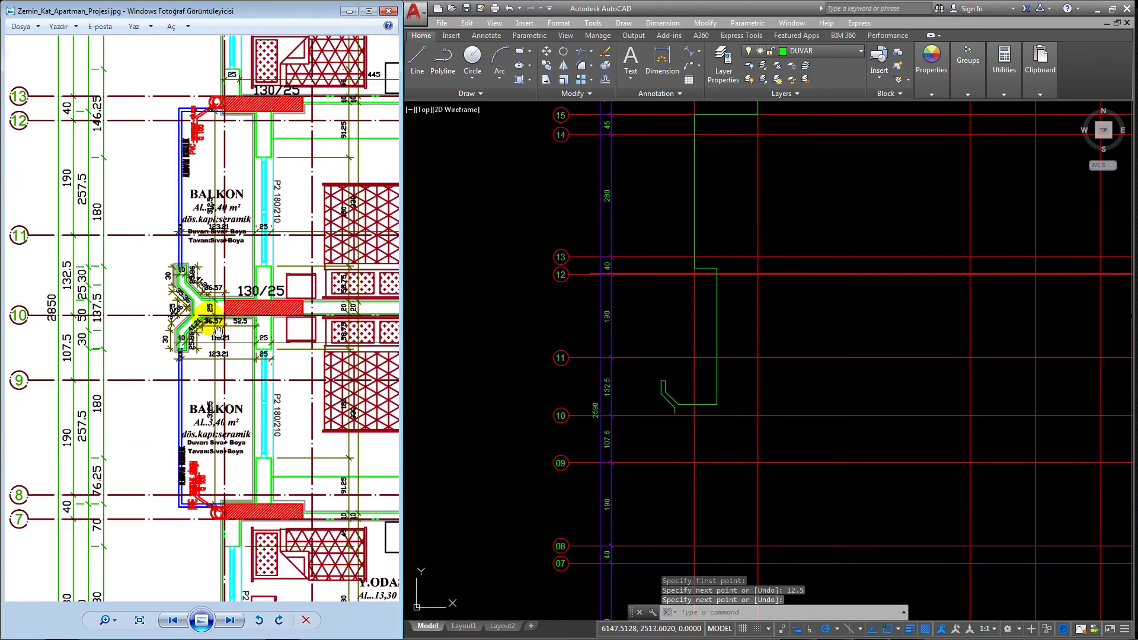
scroll(186, 326, "down", 1)
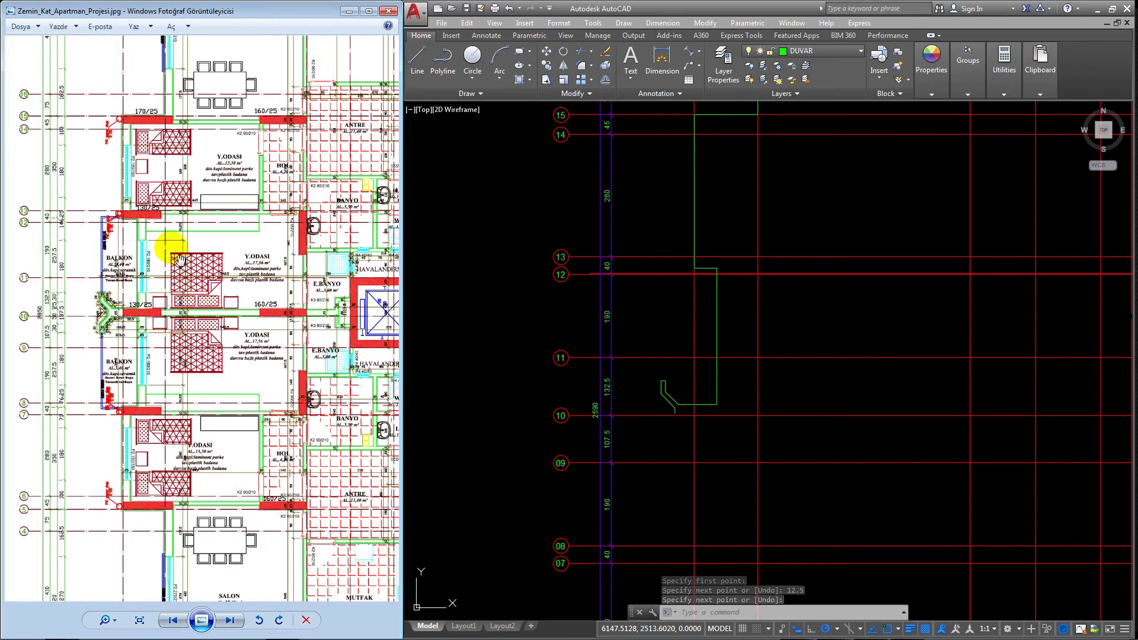
scroll(157, 350, "down", 1)
scroll(55, 323, "up", 2)
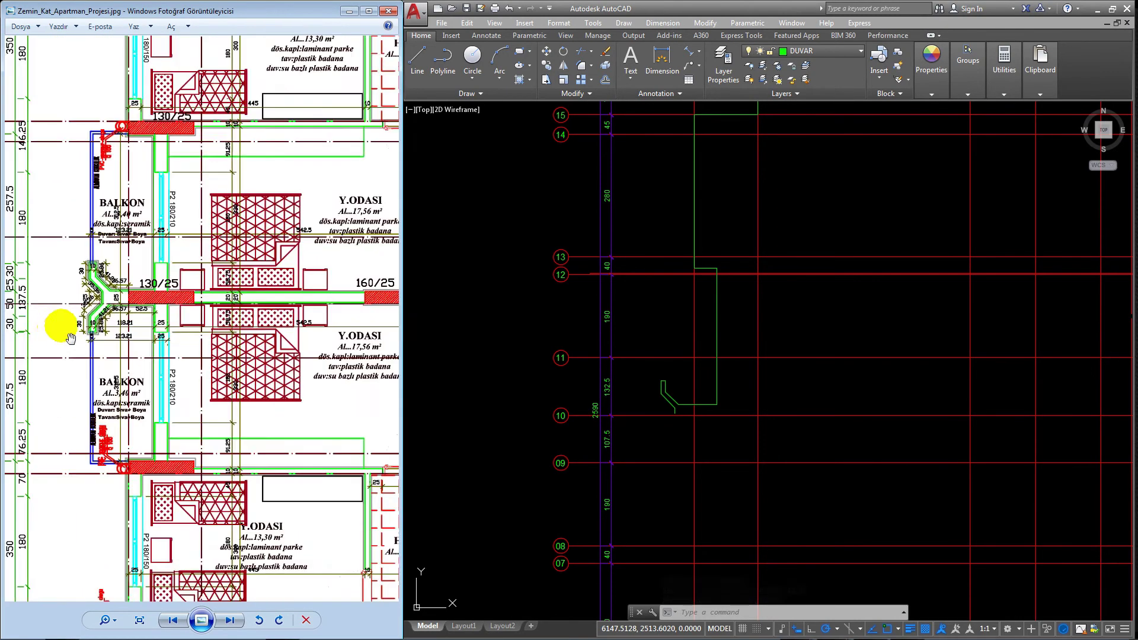
scroll(116, 302, "up", 1)
scroll(163, 298, "up", 2)
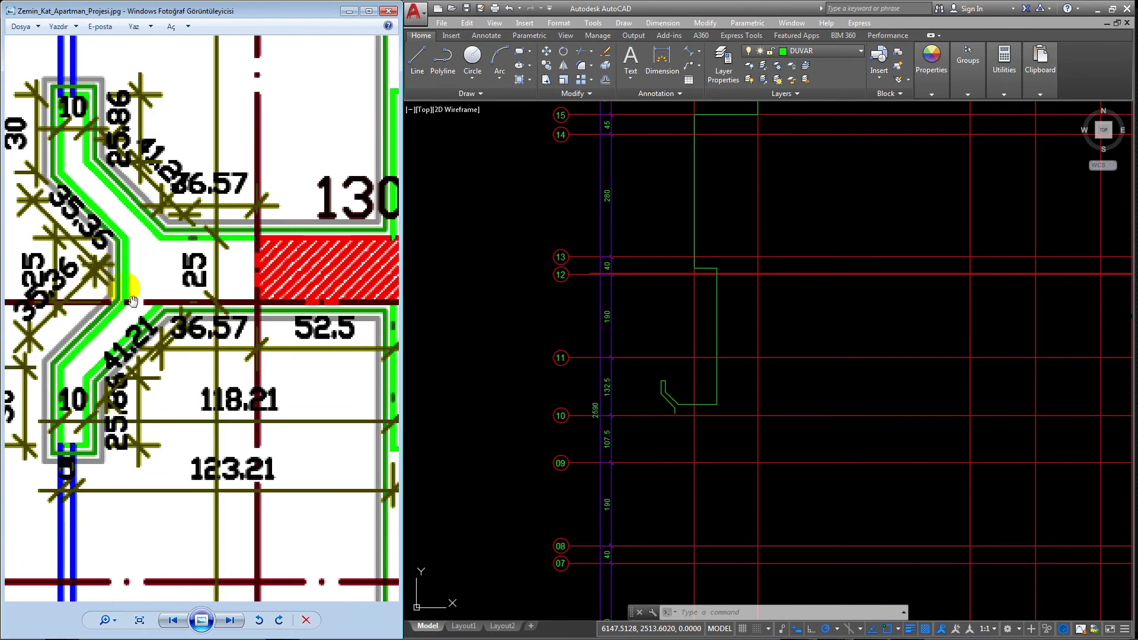
scroll(678, 410, "down", 1)
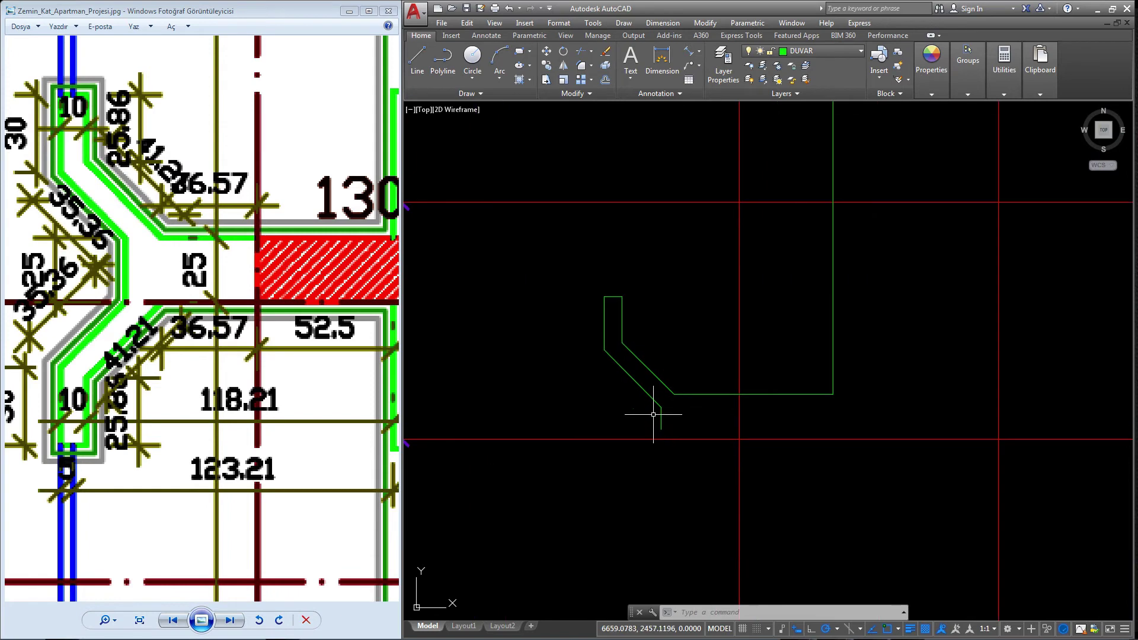
scroll(656, 417, "down", 1)
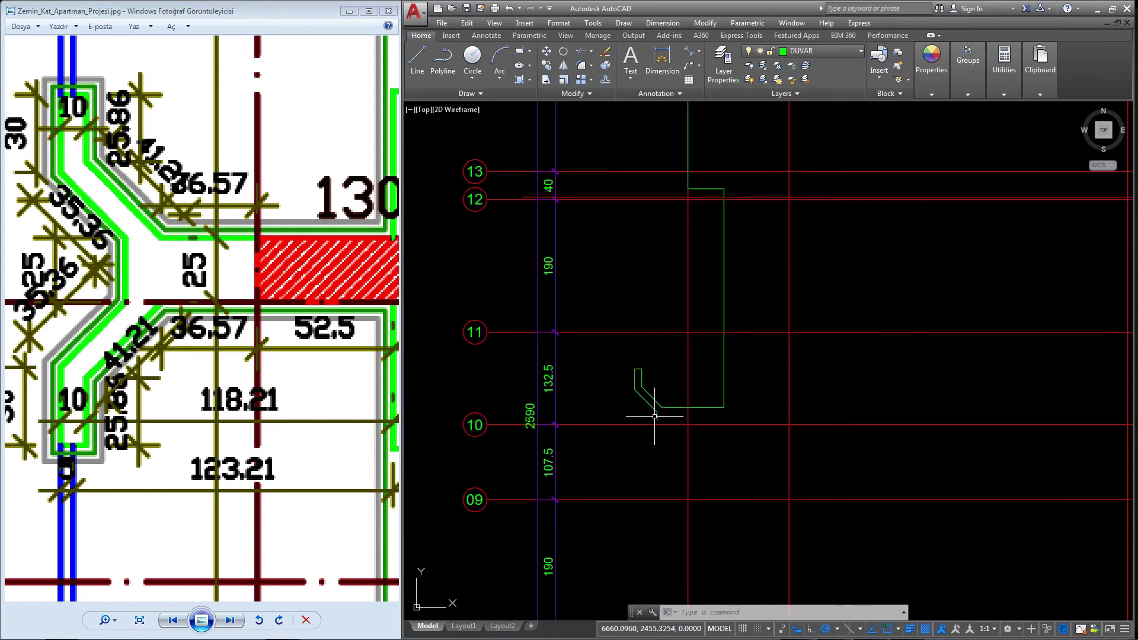
left_click(701, 52)
left_click(709, 70)
scroll(634, 438, "up", 4)
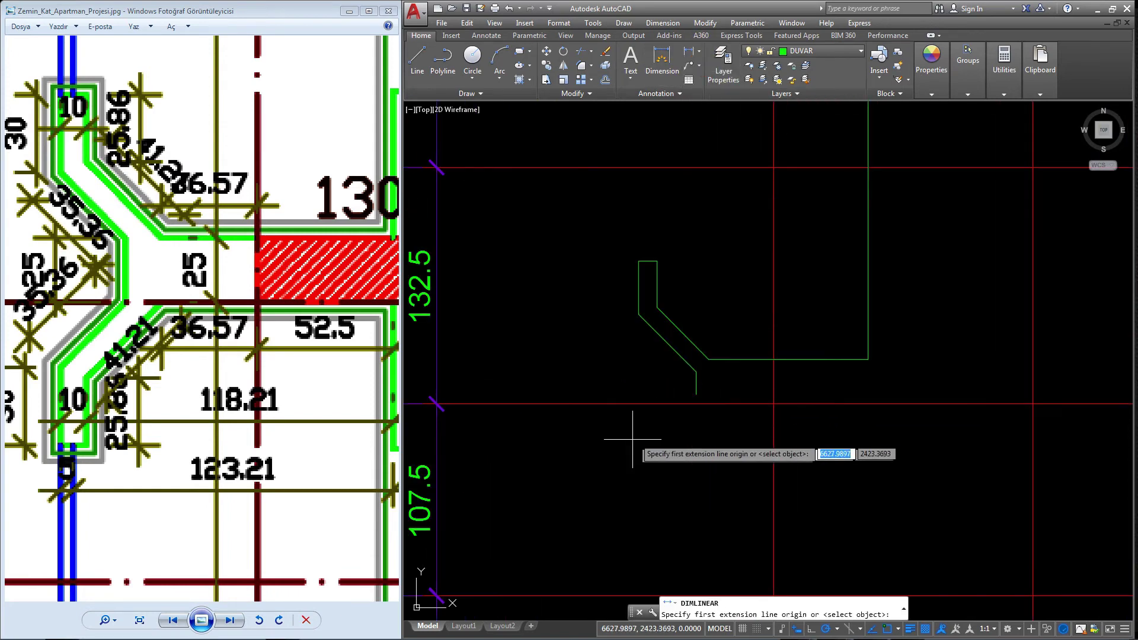
left_click(700, 372)
left_click(696, 394)
key("Escape")
scroll(666, 386, "down", 5)
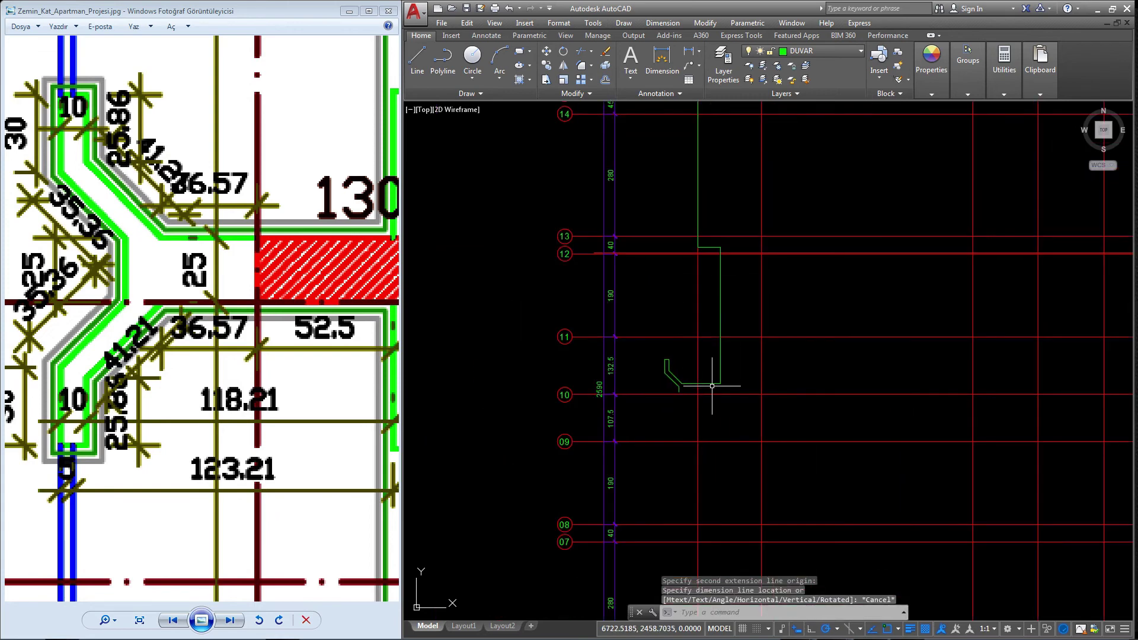
scroll(672, 247, "up", 3)
left_click(701, 58)
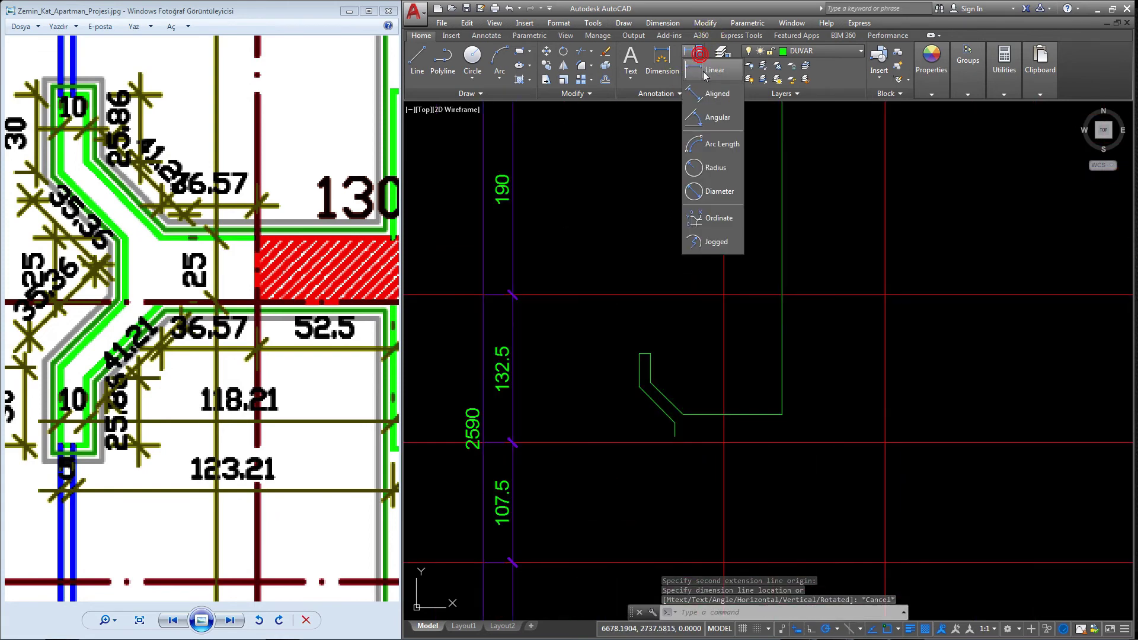
left_click(662, 59)
scroll(699, 389, "up", 4)
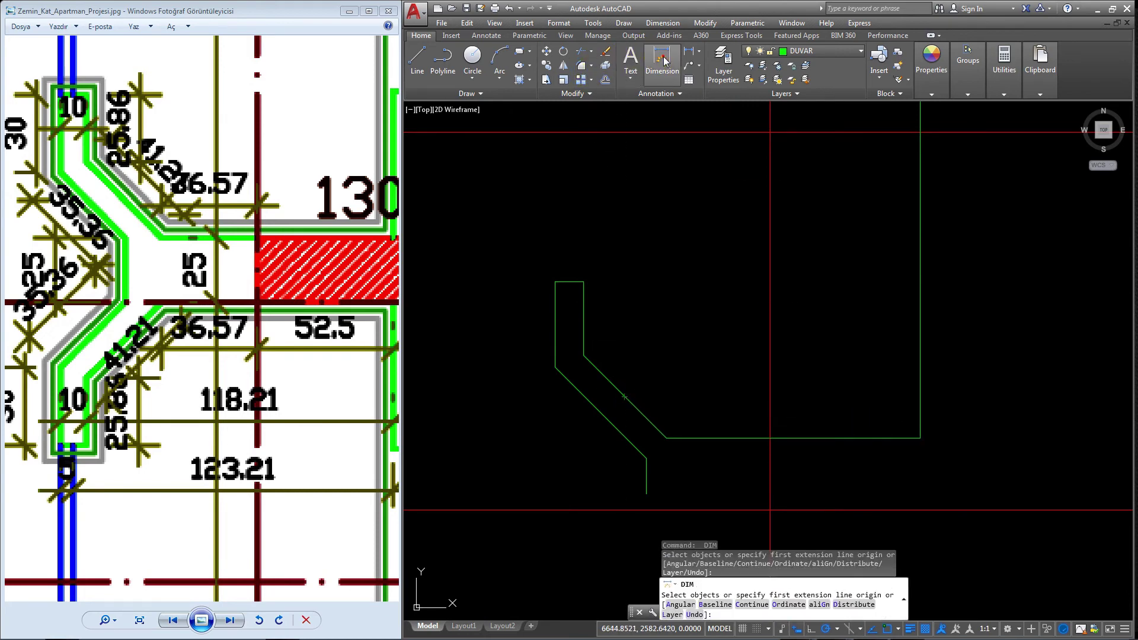
left_click(584, 356)
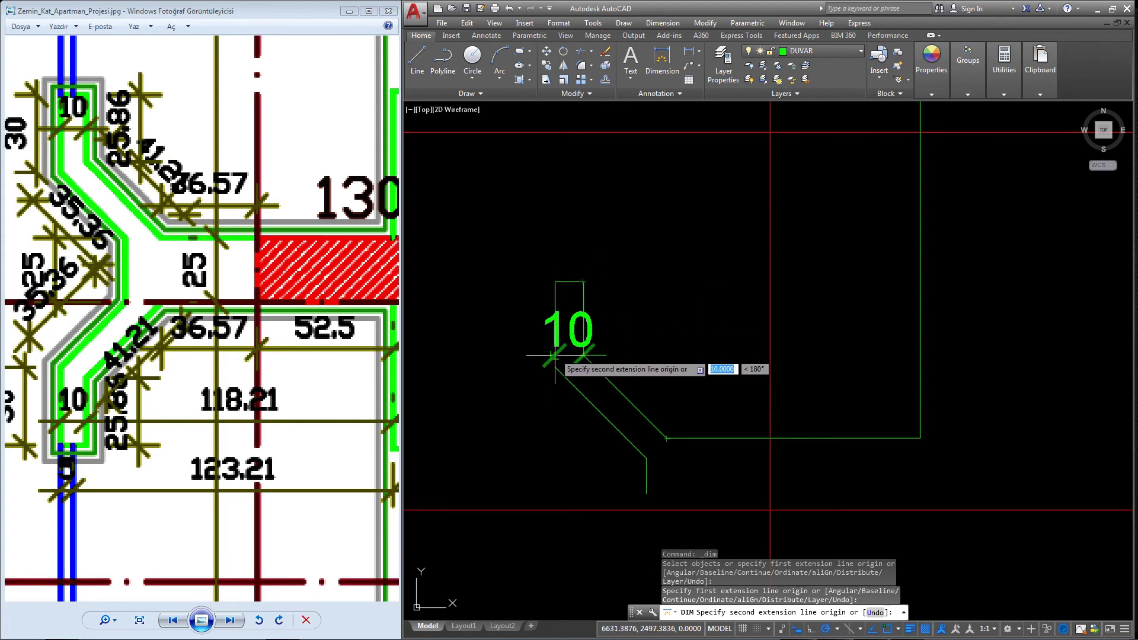
key("Escape")
scroll(617, 338, "down", 2)
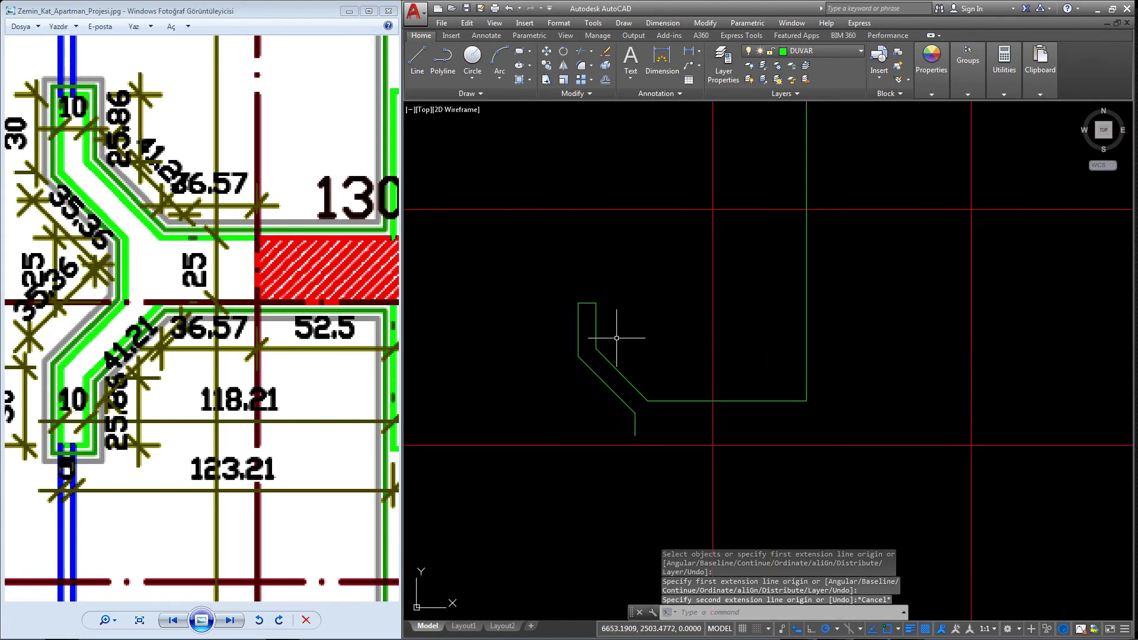
left_click_drag(226, 290, 261, 320)
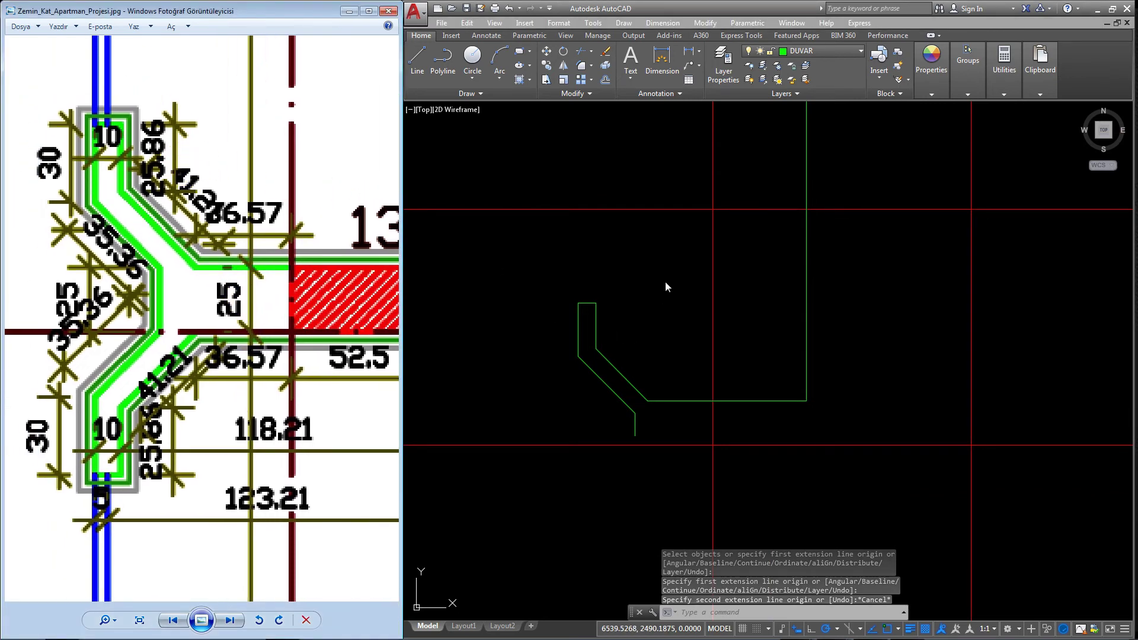
- Pan and zoom the plan image to check the 170/25 and 80/25 column areas and top dimensions
scroll(652, 282, "down", 2)
scroll(648, 331, "down", 1)
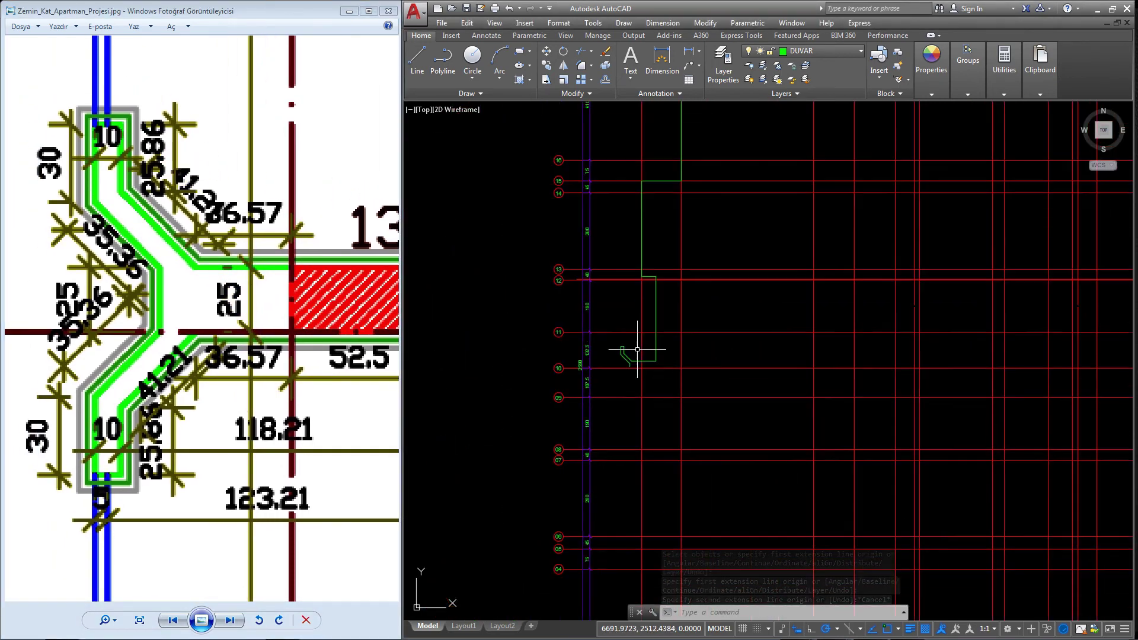
scroll(635, 353, "down", 1)
scroll(636, 356, "down", 1)
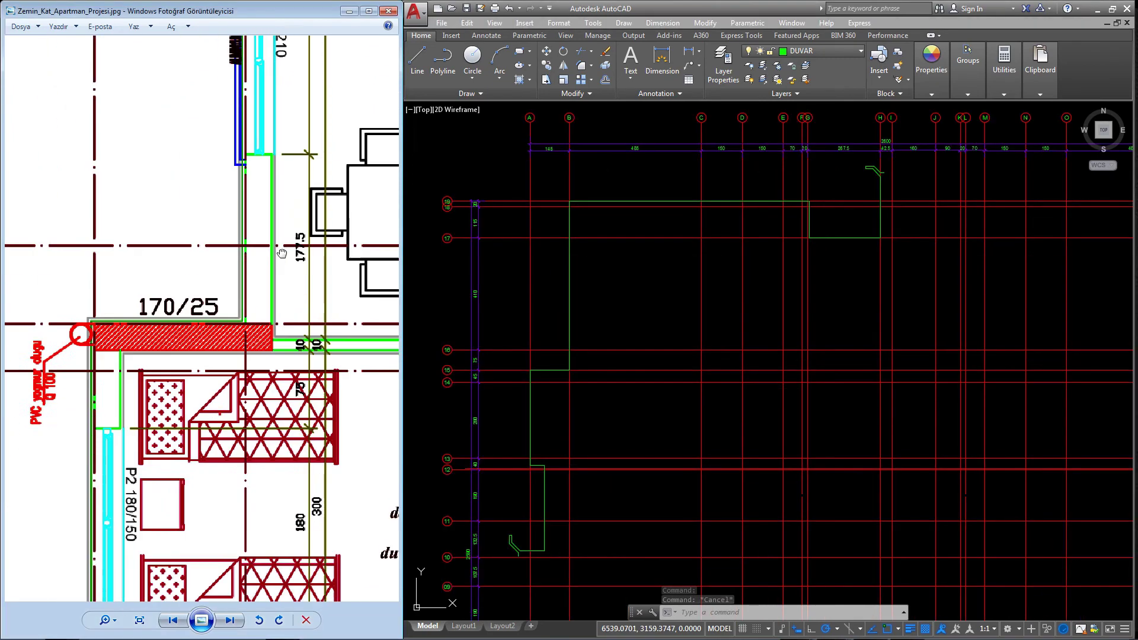
mouse_move(206, 452)
left_mouse_down()
mouse_move(232, 438)
mouse_move(179, 380)
left_mouse_up()
scroll(179, 381, "up", 2)
scroll(180, 325, "down", 2)
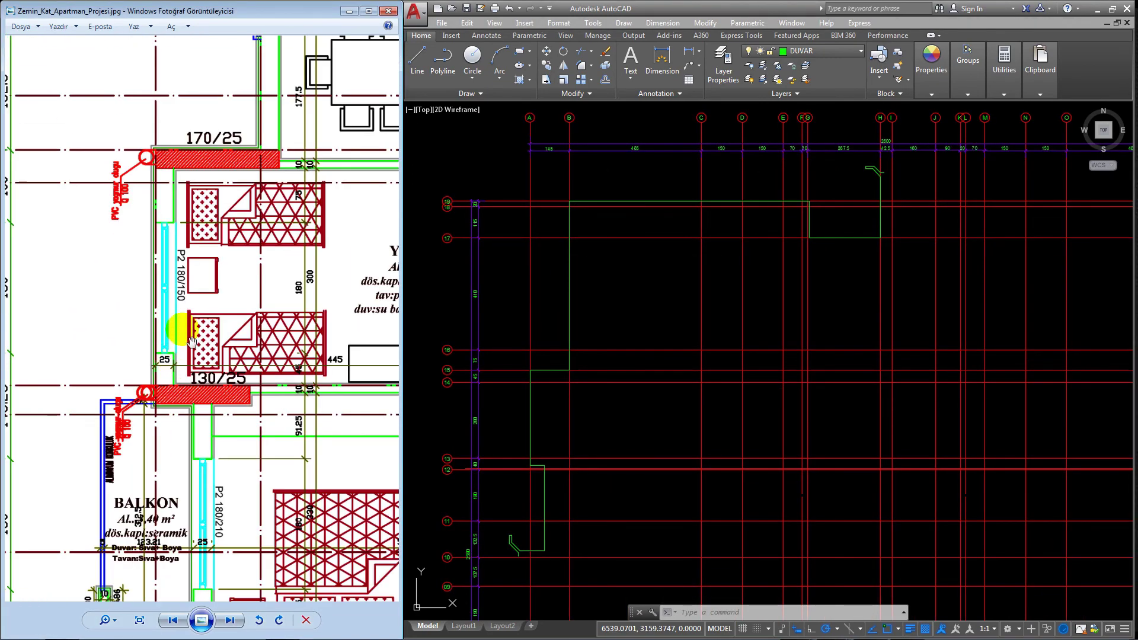
left_click_drag(265, 346, 303, 486)
left_click_drag(292, 238, 160, 318)
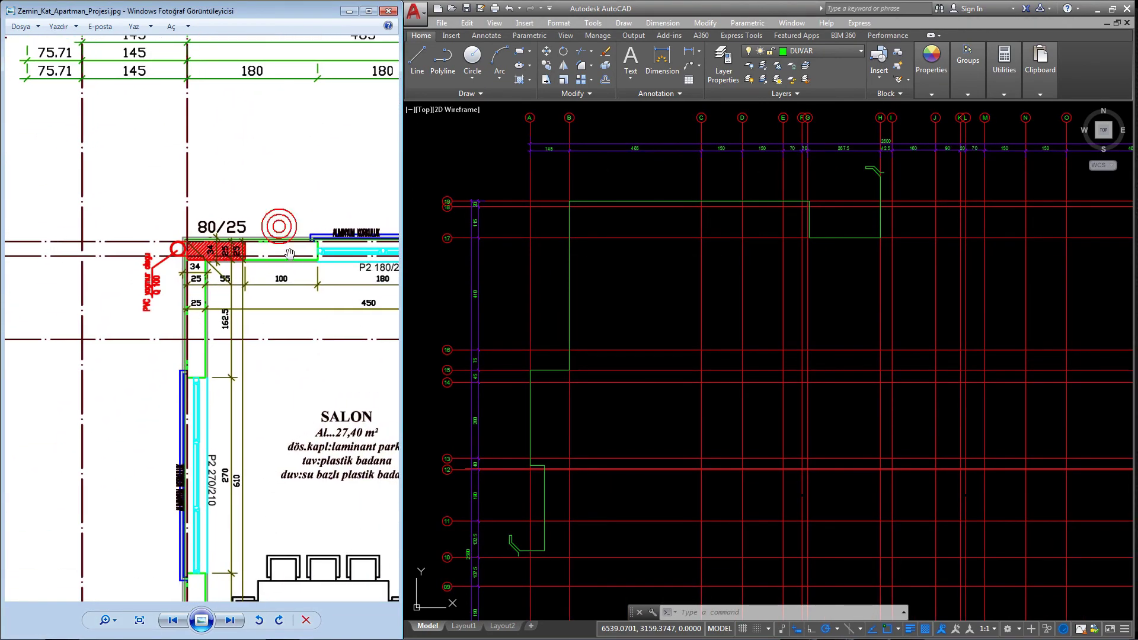
scroll(160, 318, "up", 1)
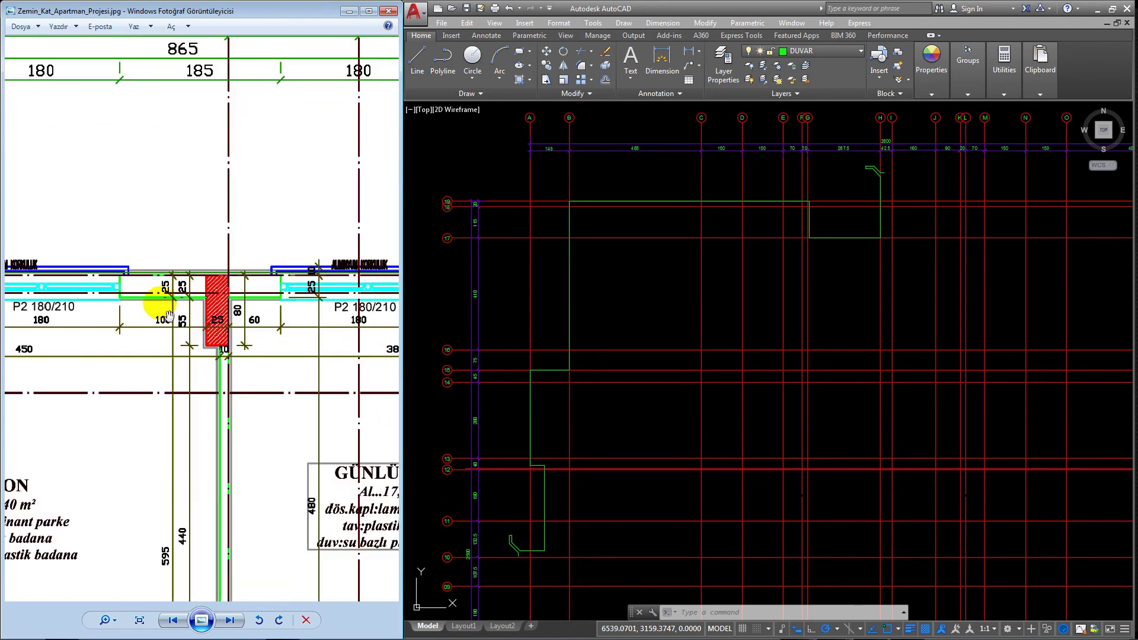
scroll(166, 314, "up", 1)
scroll(178, 309, "down", 1)
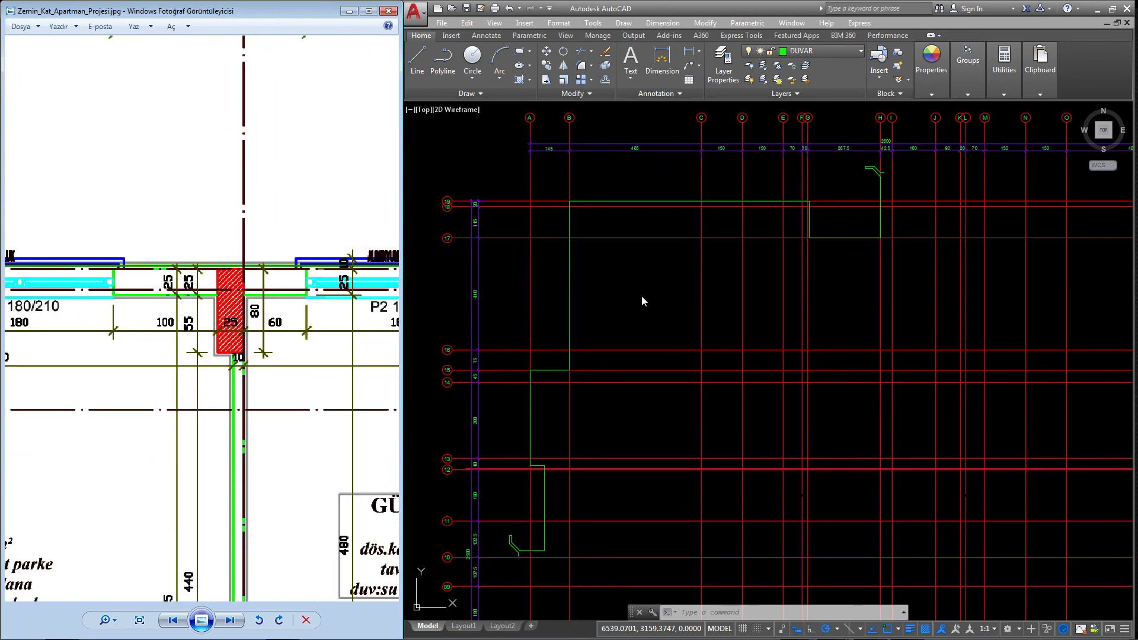
scroll(557, 387, "up", 2)
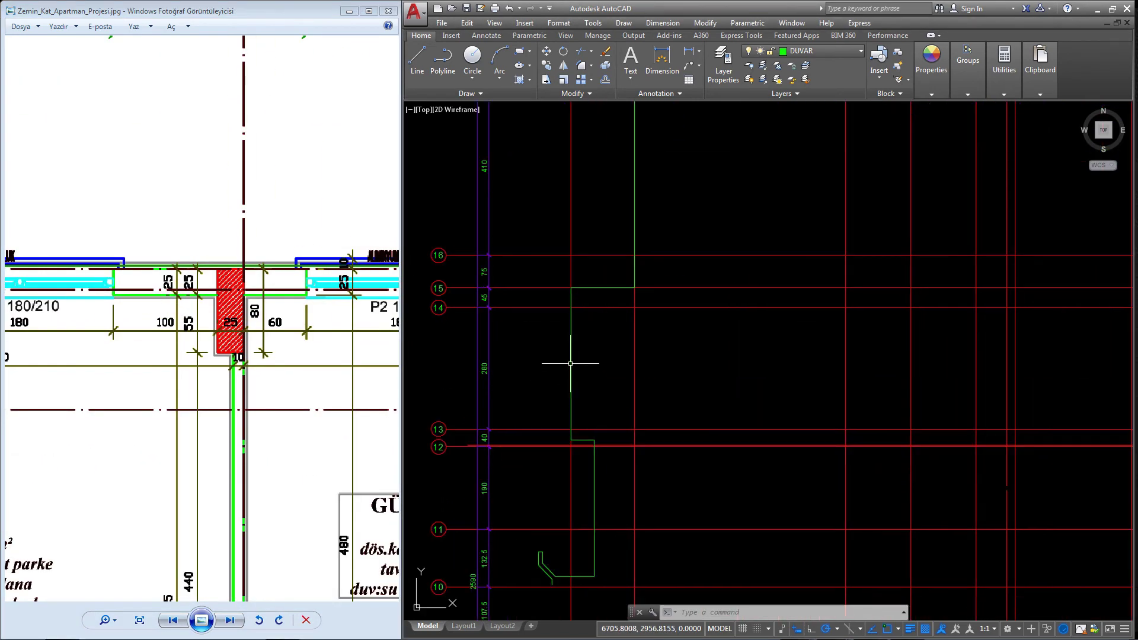
scroll(613, 348, "down", 3)
scroll(628, 285, "up", 2)
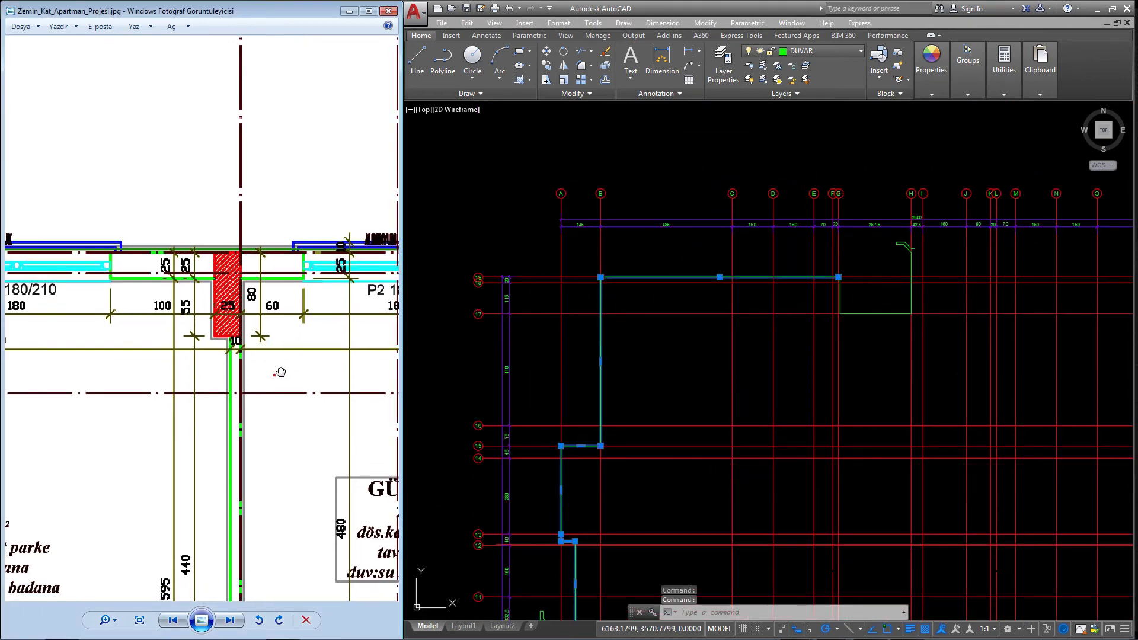
- Check the GÜNLÜK ODA area on the plan and join the selected wall lines into one polyline
left_click_drag(202, 392, 204, 160)
scroll(204, 160, "down", 1)
scroll(268, 187, "up", 1)
scroll(267, 187, "up", 2)
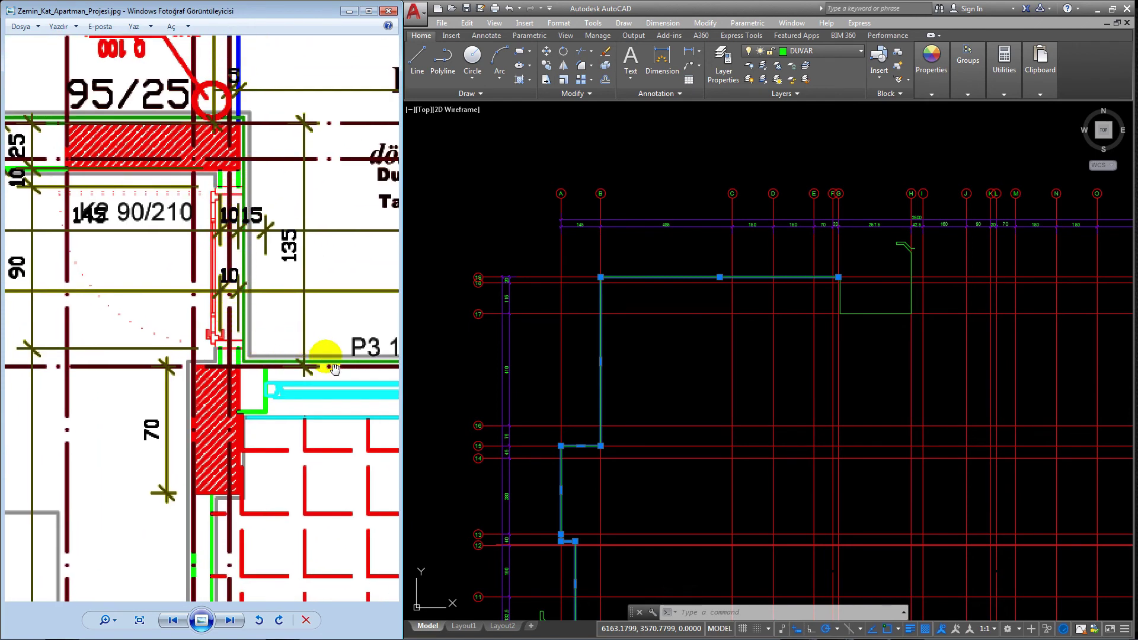
scroll(335, 369, "down", 1)
scroll(305, 345, "down", 1)
scroll(224, 313, "down", 1)
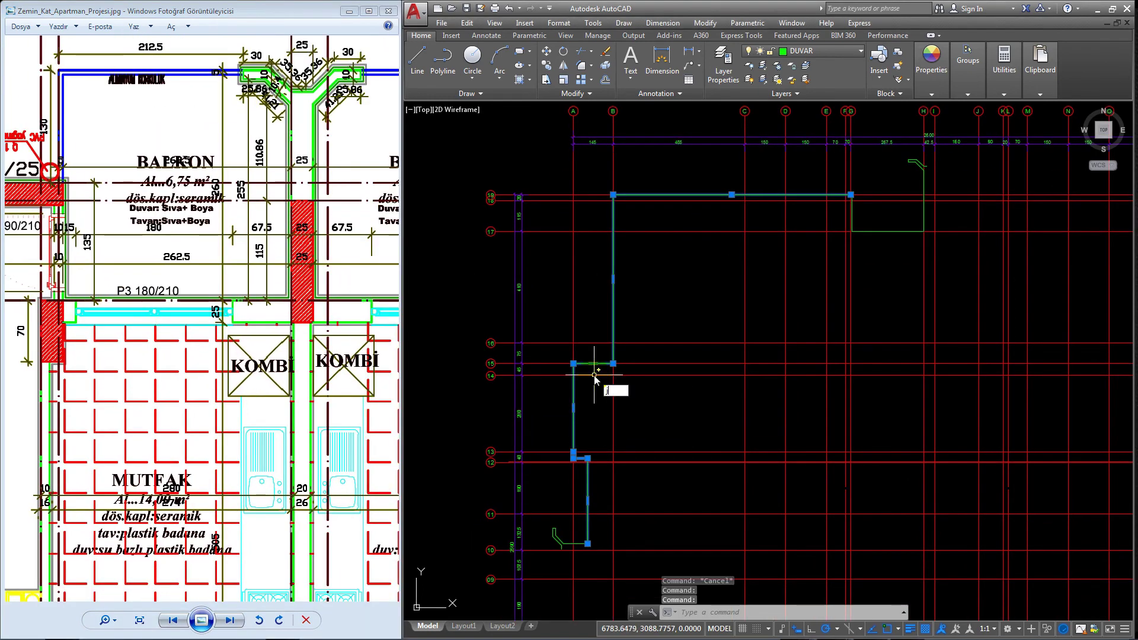
key("Return")
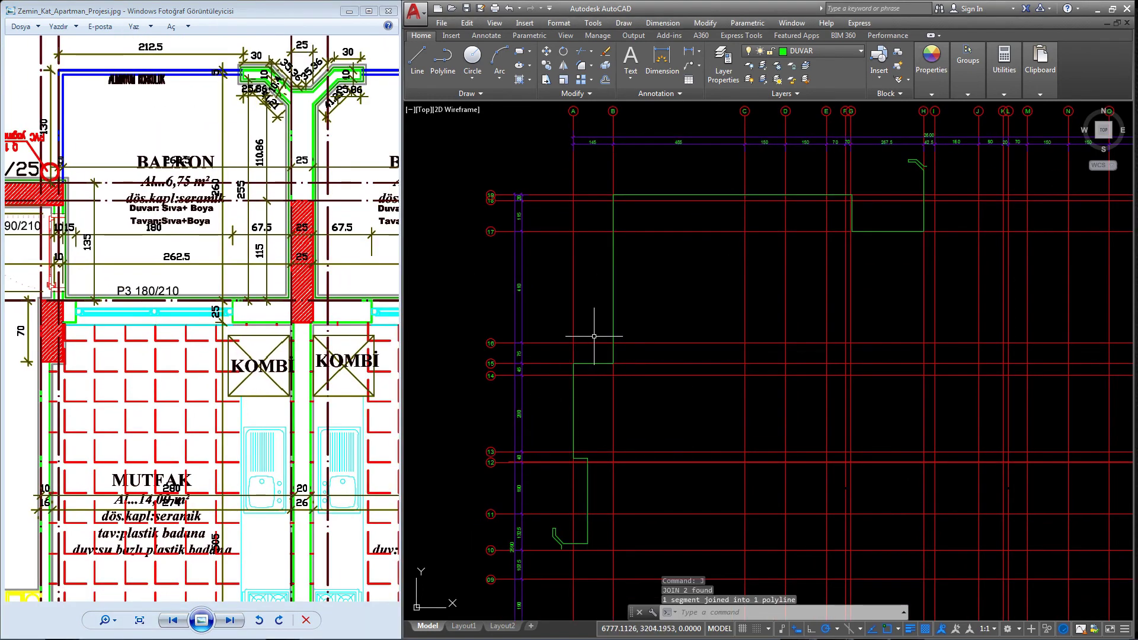
left_click(612, 309)
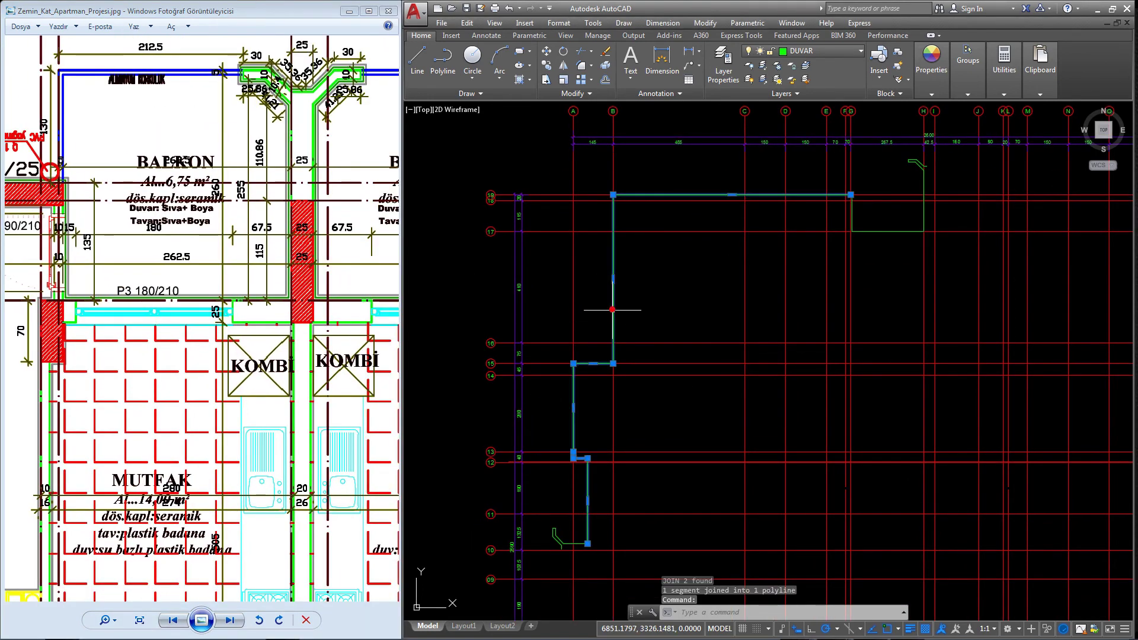
key("Escape")
- Offset the wall polyline 25 units inside the wall outline
type("o")
key("Return")
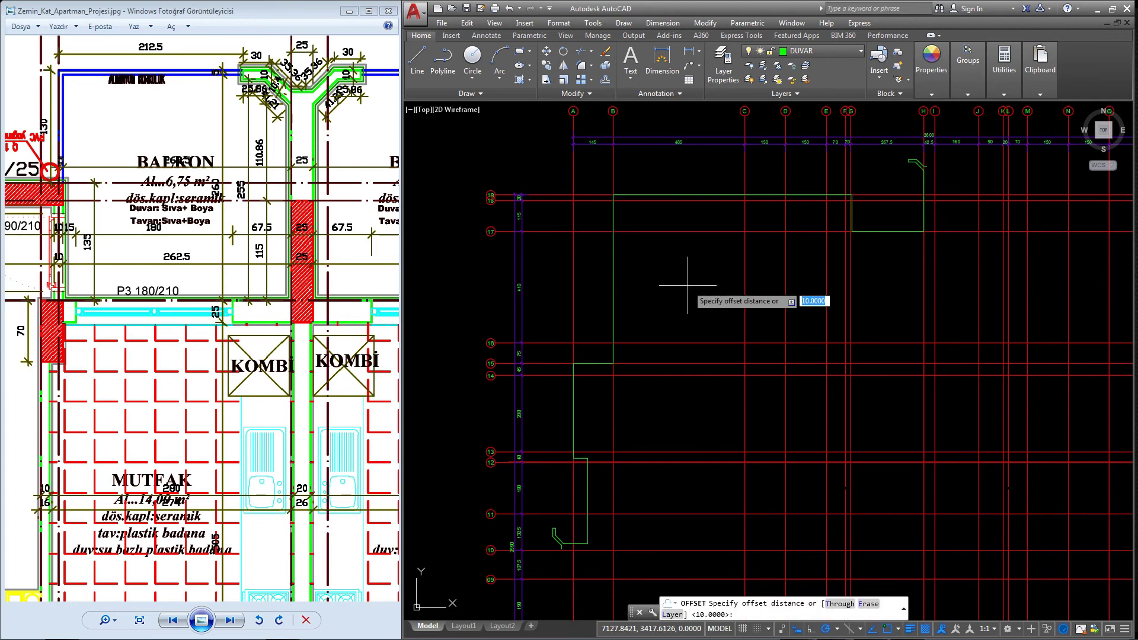
type("25")
key("Return")
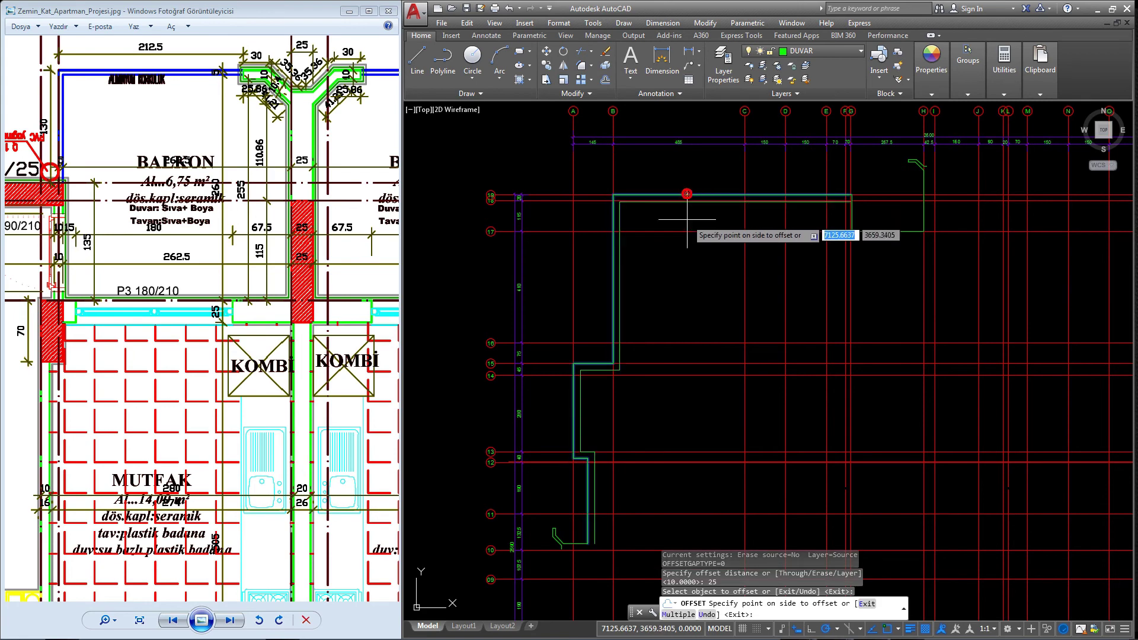
left_click(689, 193)
right_click(679, 211)
left_click(700, 226)
- Offset the upper-right notch wall line by 25 units
scroll(741, 225, "up", 2)
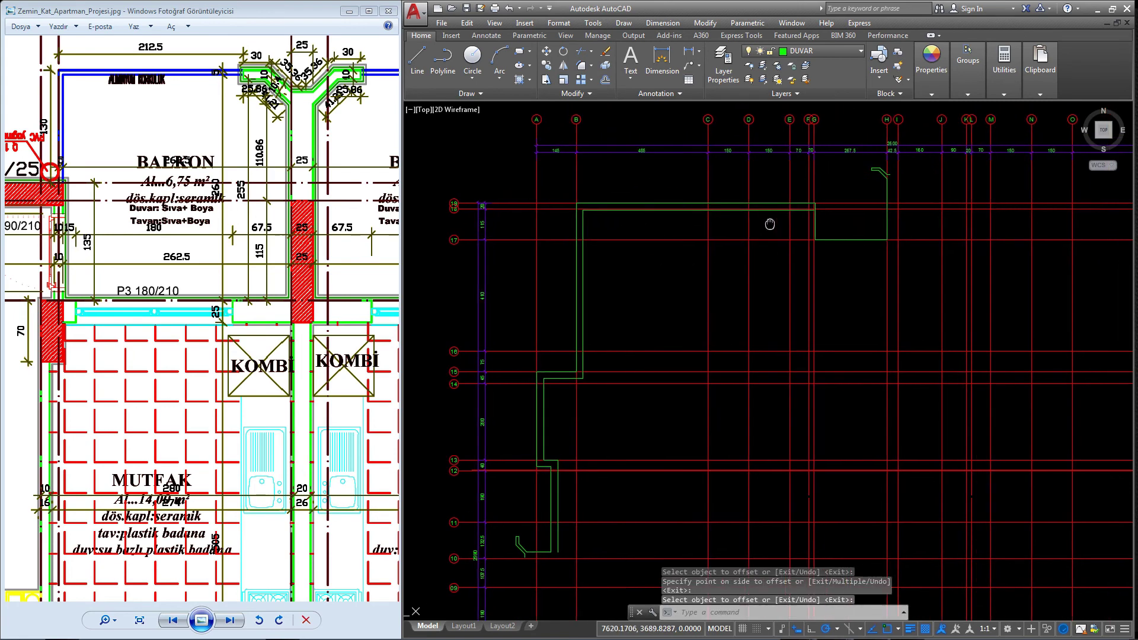
scroll(774, 223, "up", 3)
scroll(116, 309, "down", 1)
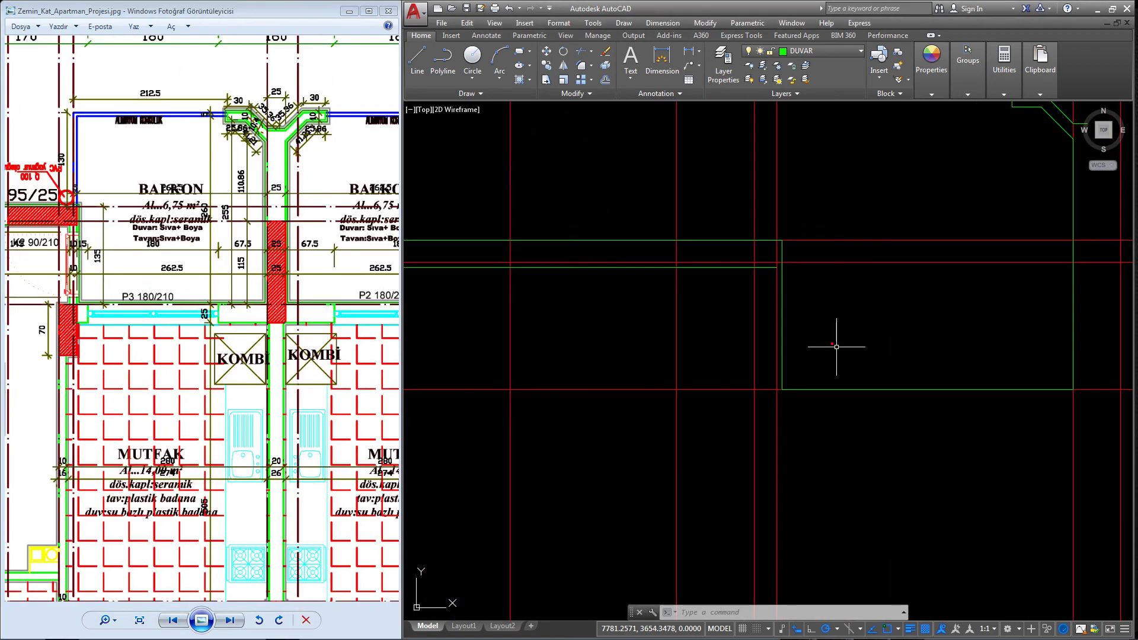
middle_click_drag(846, 347, 713, 328)
key("Return")
key("Return")
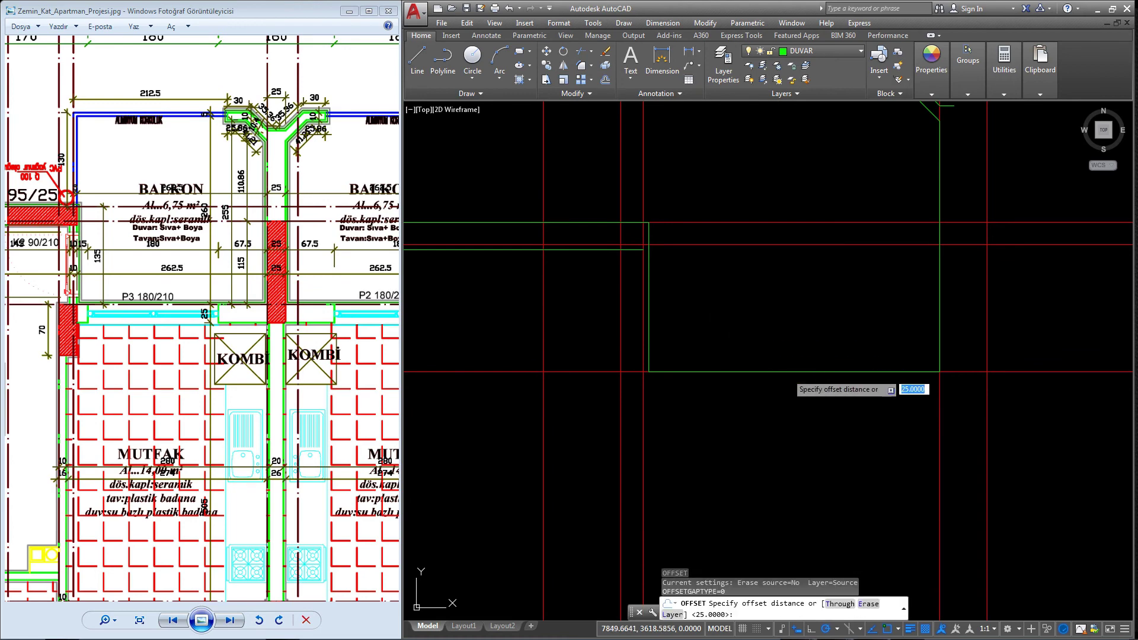
left_click(784, 371)
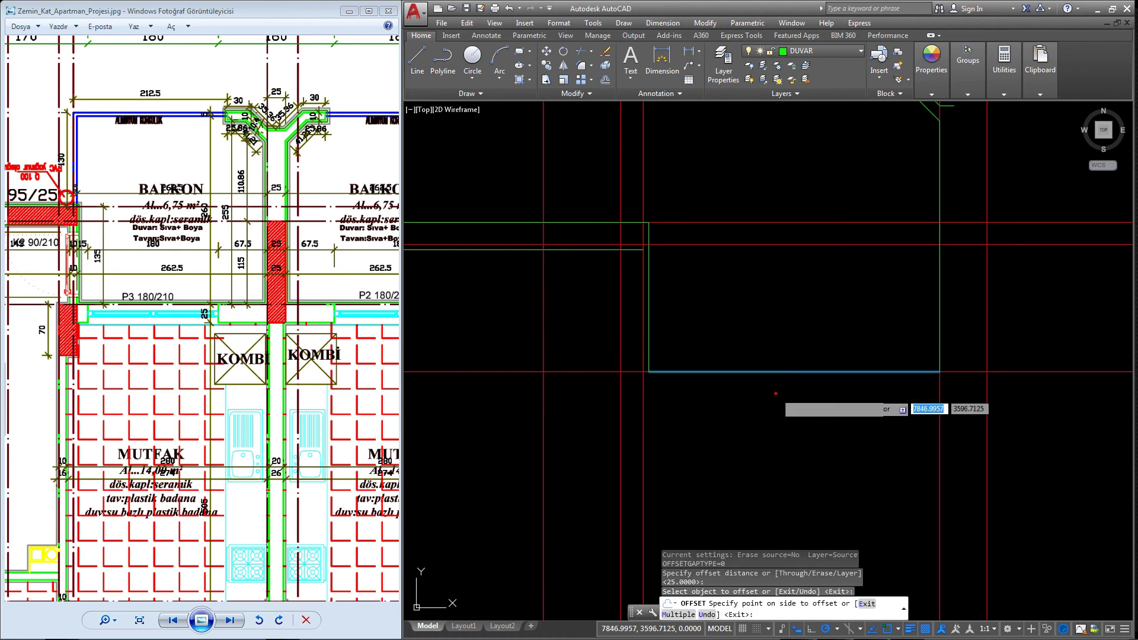
left_click(789, 424)
- Offset the vertical wall line 10 units to its left
scroll(782, 439, "down", 3)
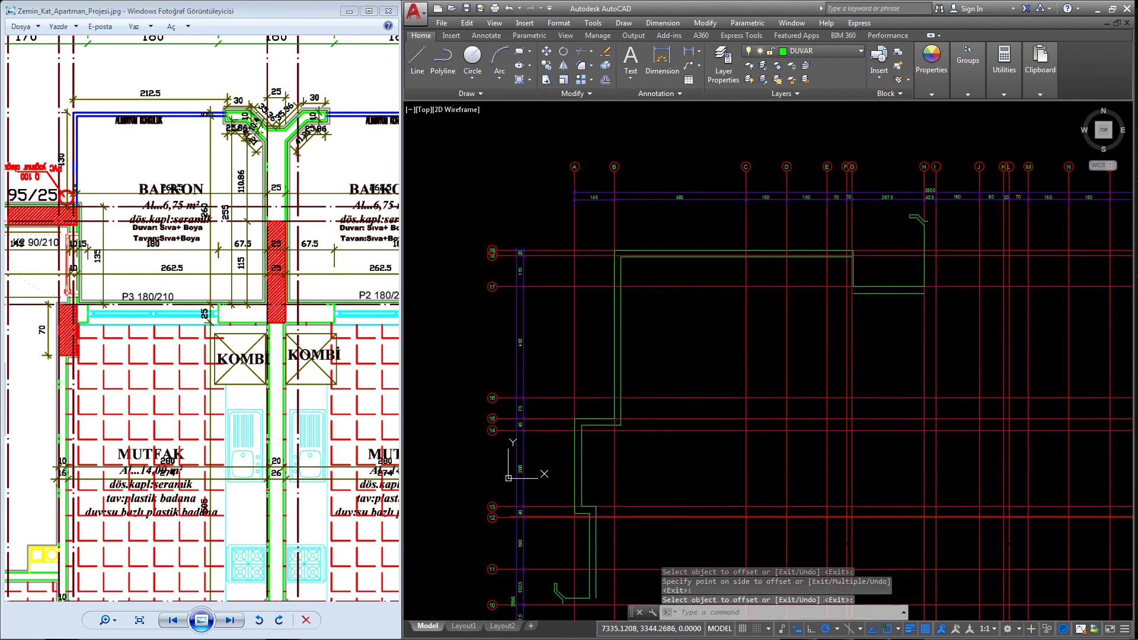
scroll(836, 313, "up", 5)
scroll(710, 297, "up", 2)
middle_click_drag(710, 297, 772, 357)
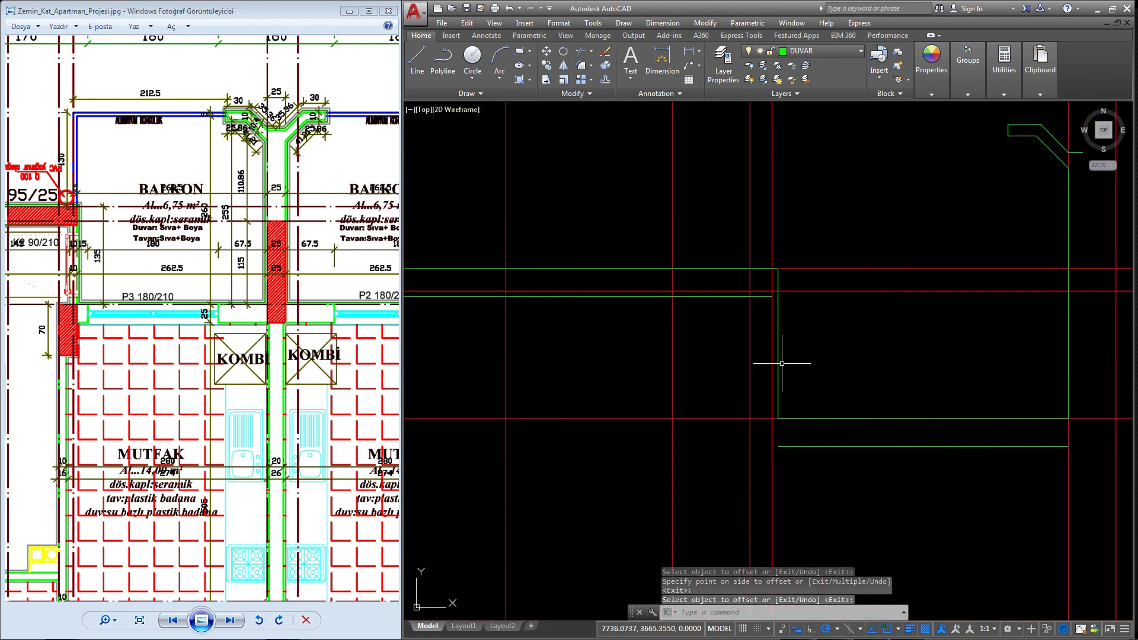
key("Return")
key("Return")
type("10")
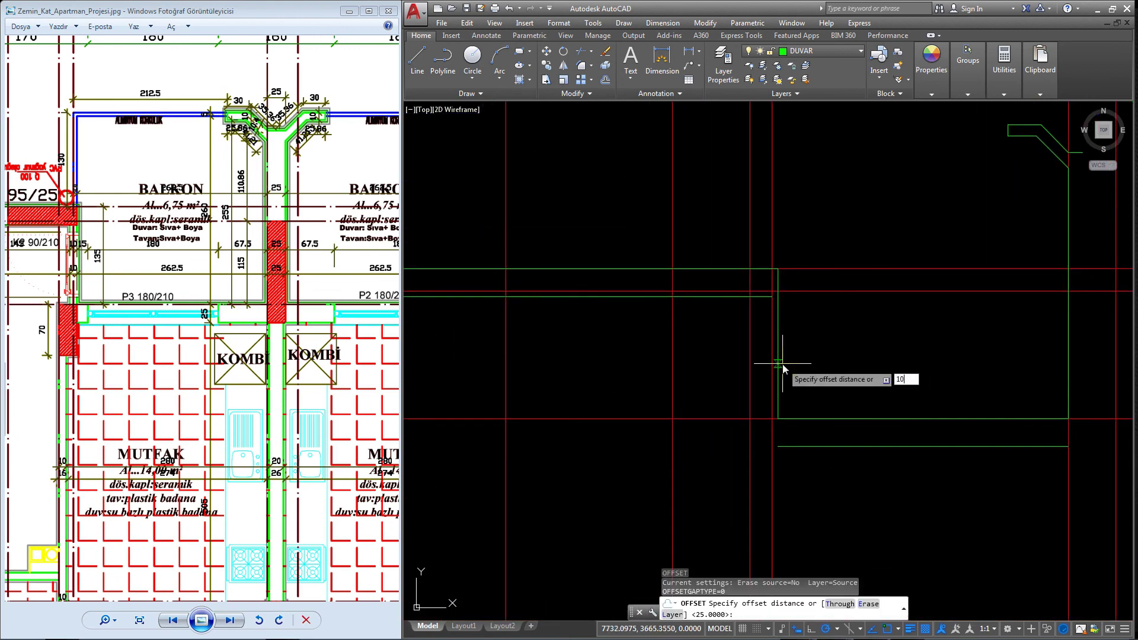
key("Return")
left_click(779, 359)
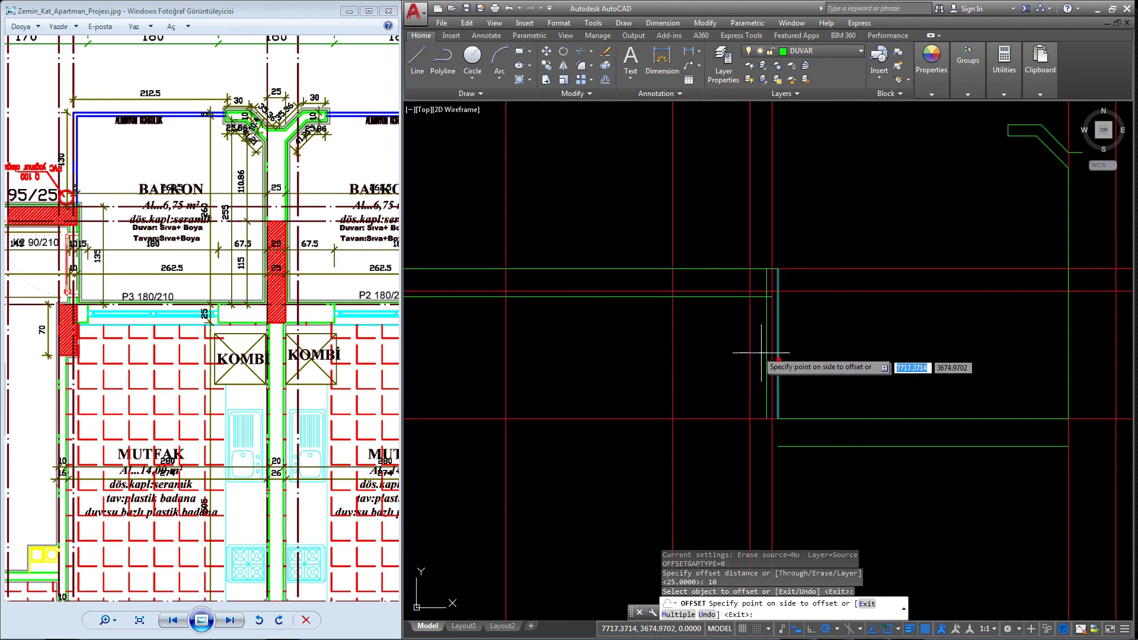
right_click(760, 351)
left_click(774, 361)
- Start the TRIM command to clean the wall intersections
scroll(771, 299, "up", 2)
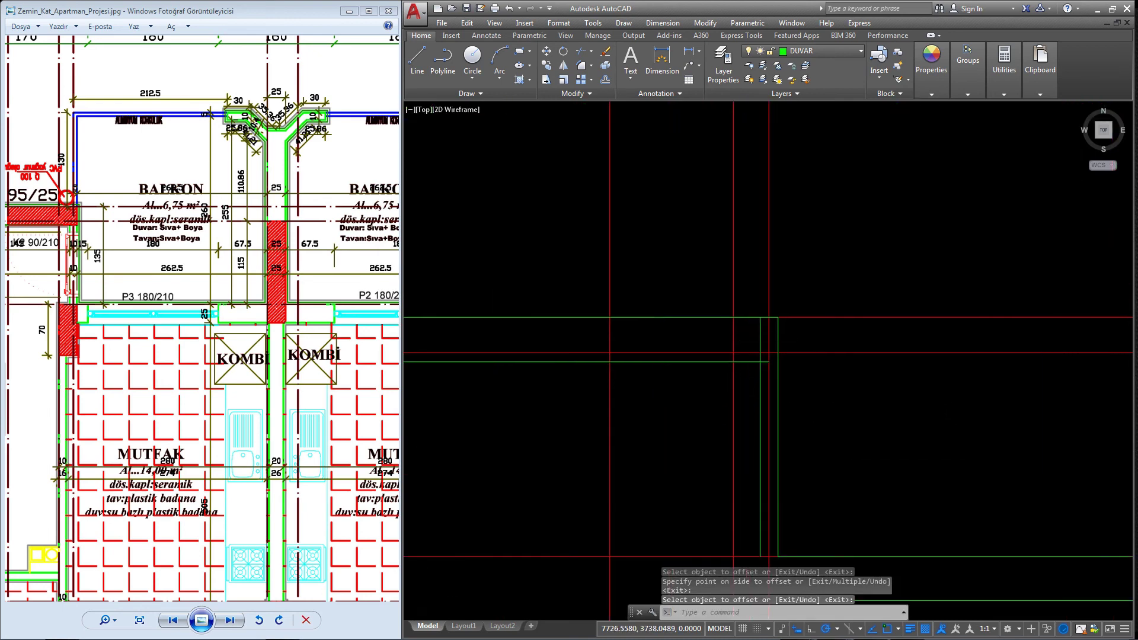
scroll(768, 340, "up", 2)
type("r")
key("Return")
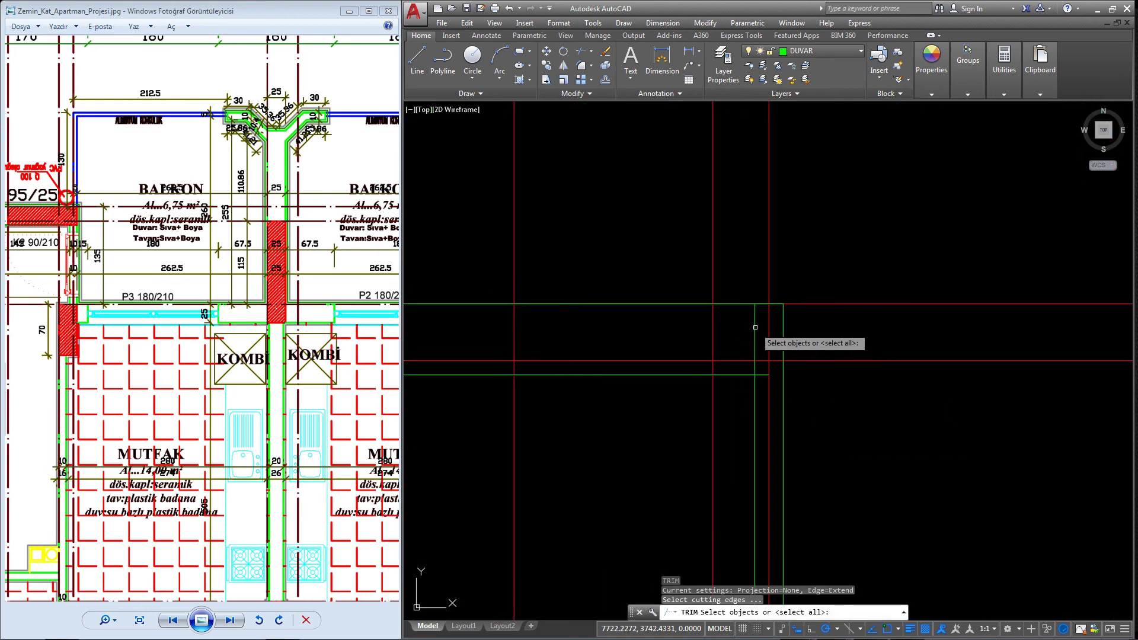
key("Return")
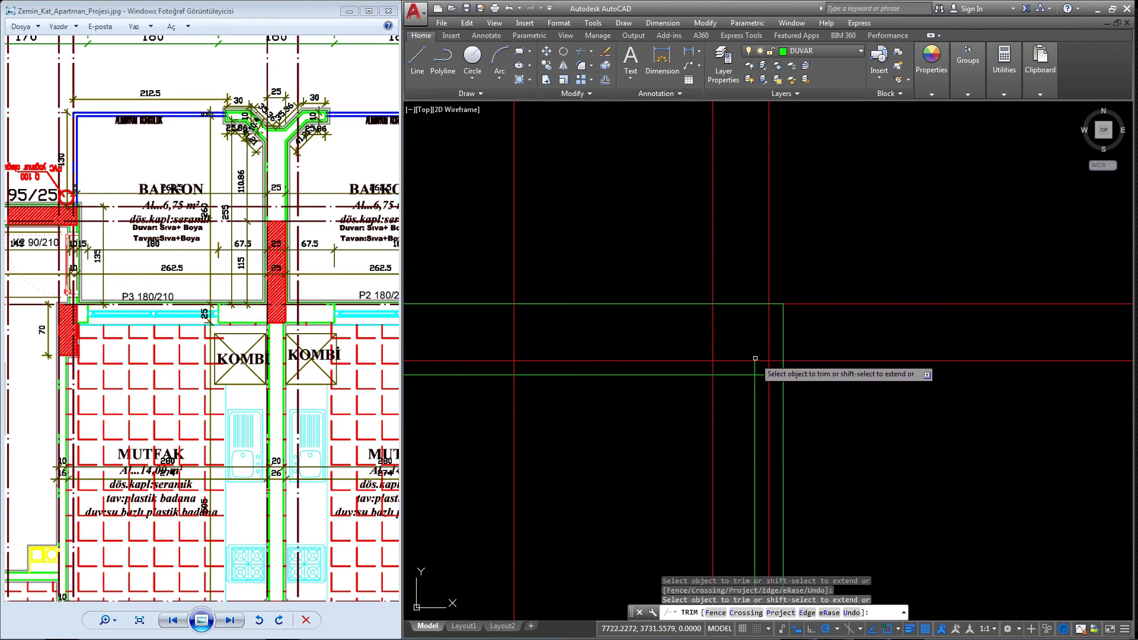
scroll(768, 388, "down", 3)
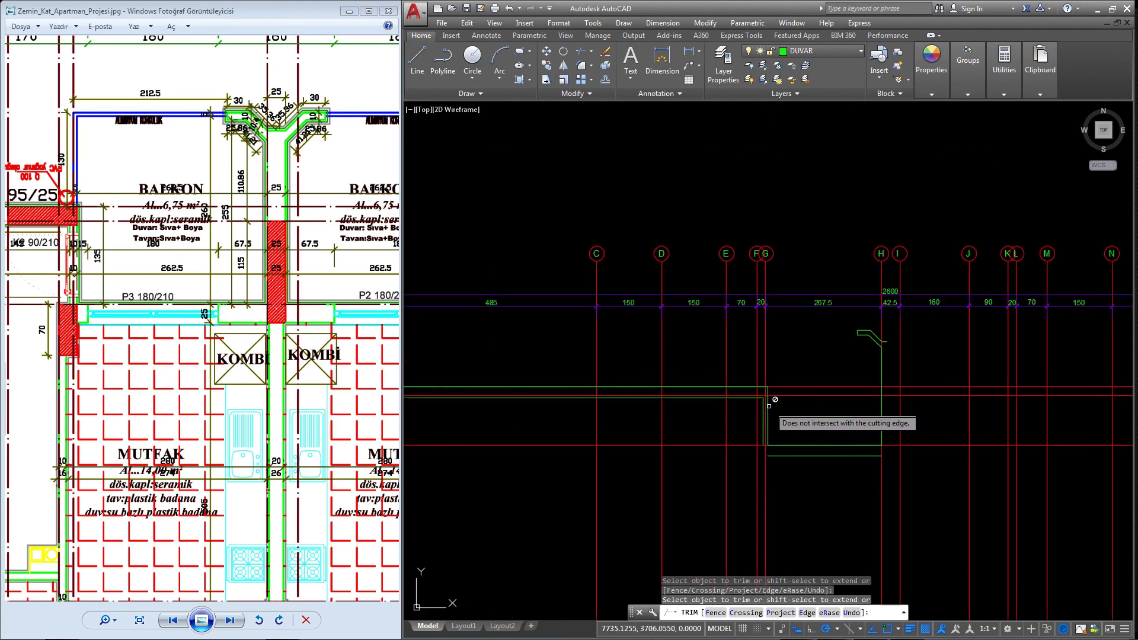
scroll(793, 386, "down", 2)
scroll(770, 417, "up", 1)
scroll(619, 449, "down", 2)
scroll(619, 449, "up", 2)
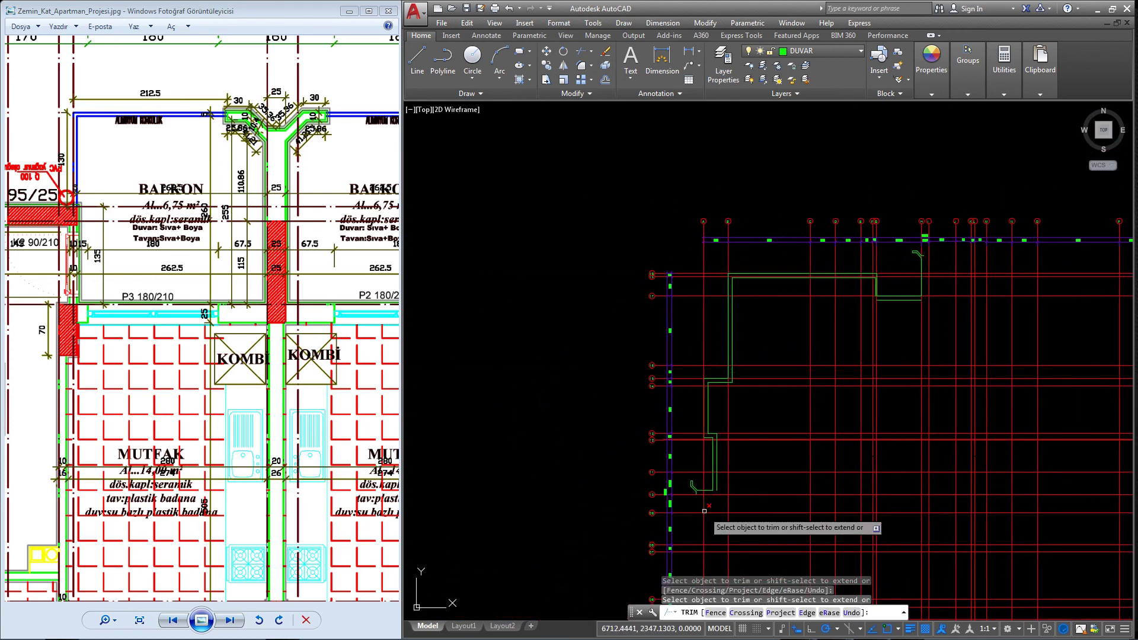
scroll(619, 449, "up", 2)
left_click_drag(196, 297, 157, 419)
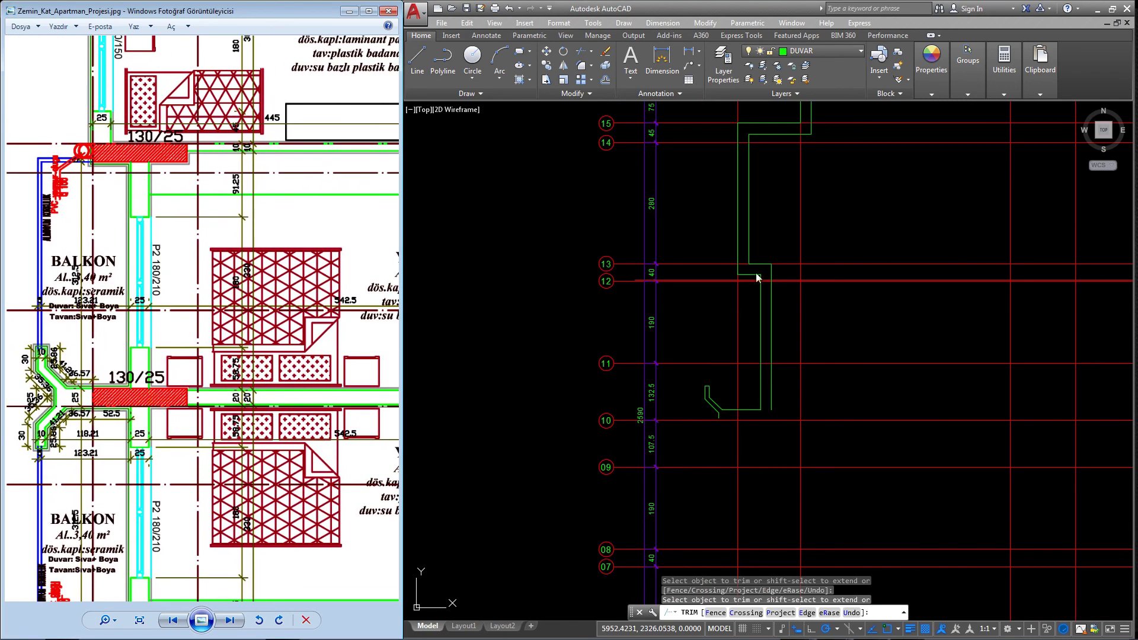
scroll(907, 189, "down", 3)
right_click(907, 191)
left_click(923, 195)
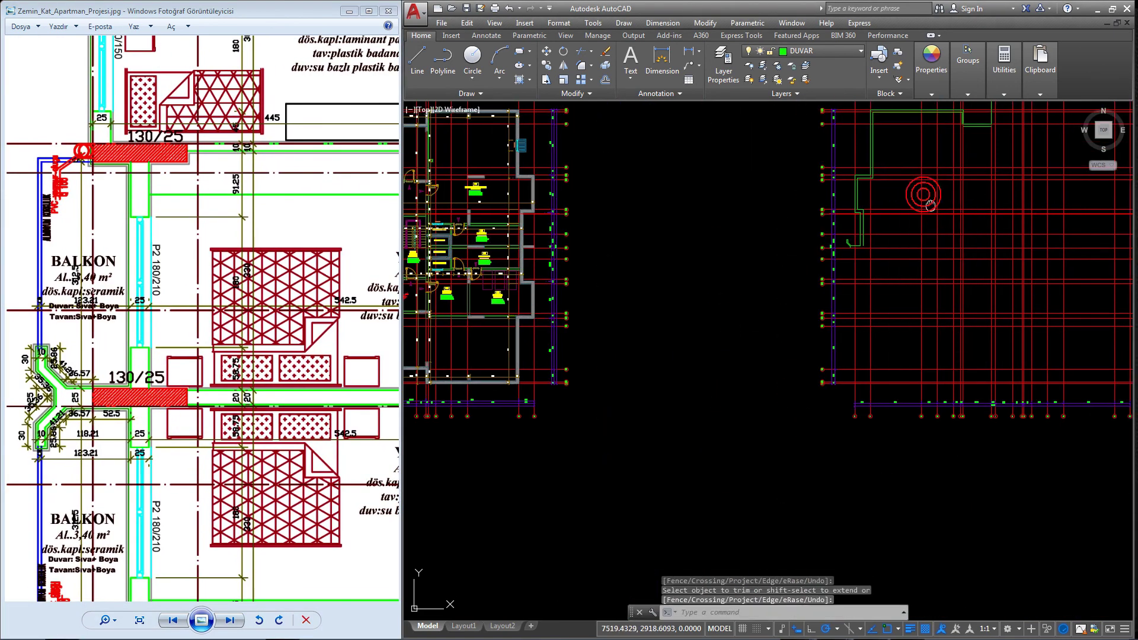
scroll(901, 189, "up", 2)
scroll(830, 213, "up", 3)
scroll(764, 297, "up", 2)
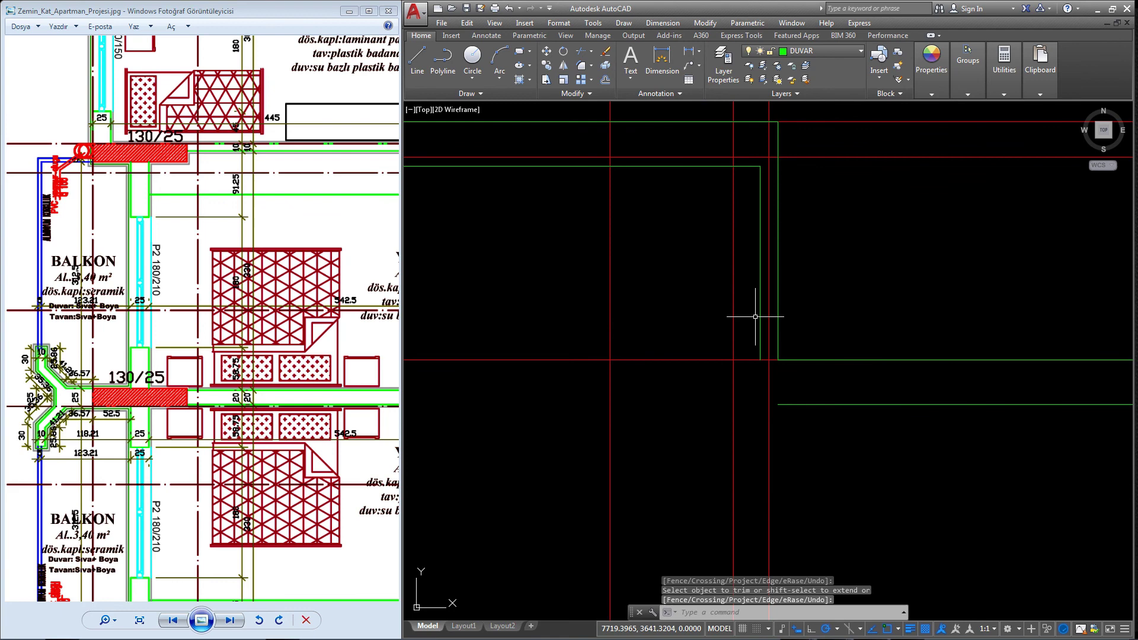
key("Return")
left_click(761, 354)
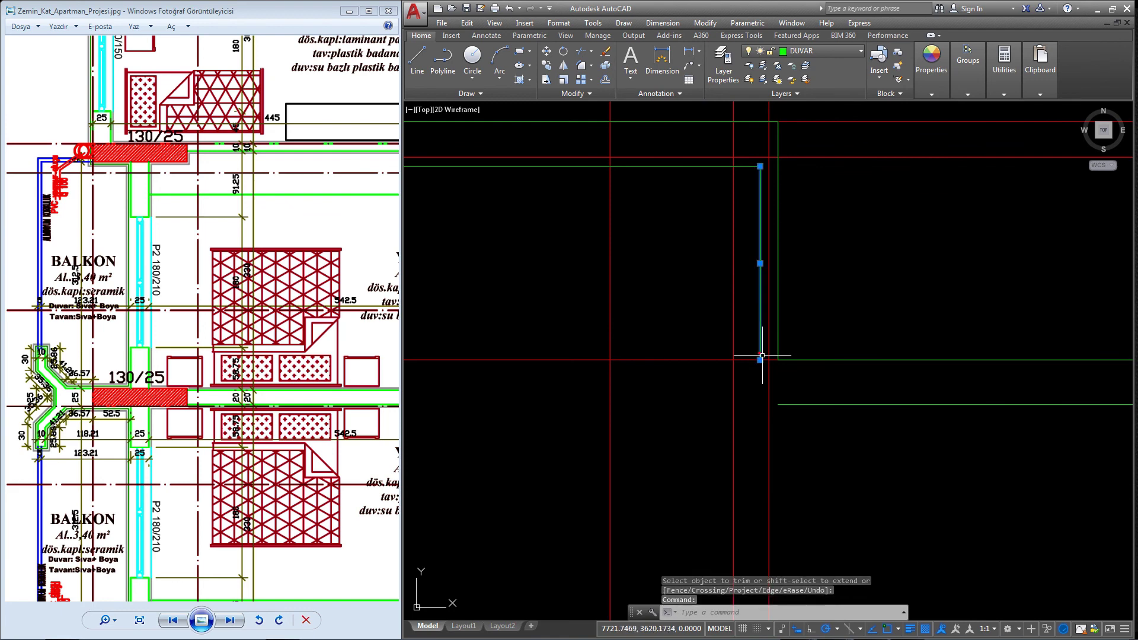
left_click(787, 404)
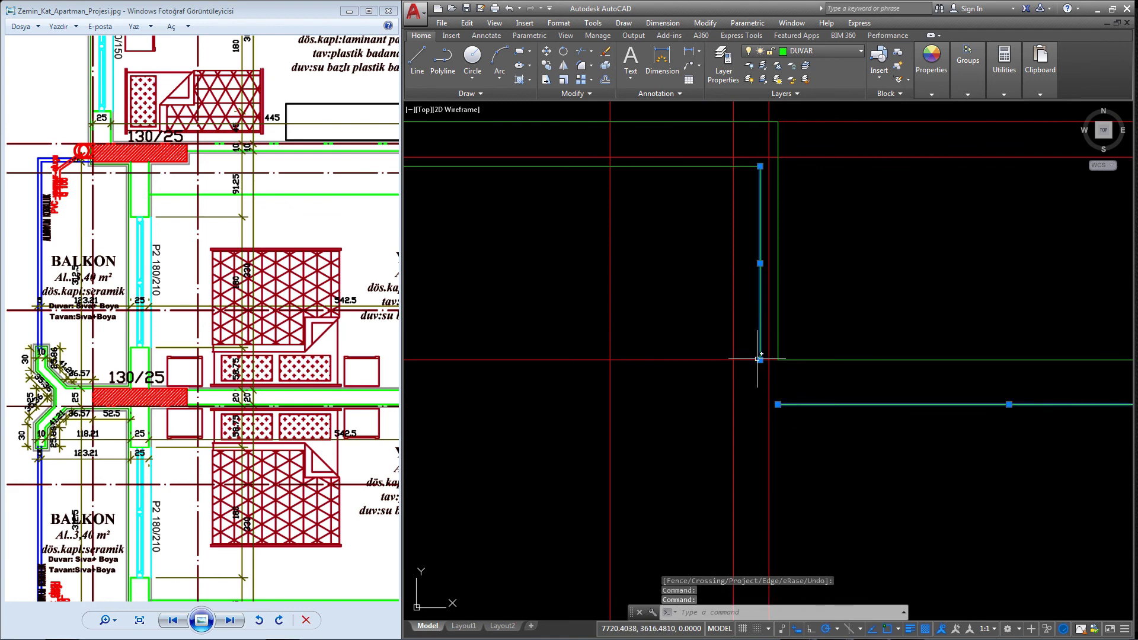
key("Escape")
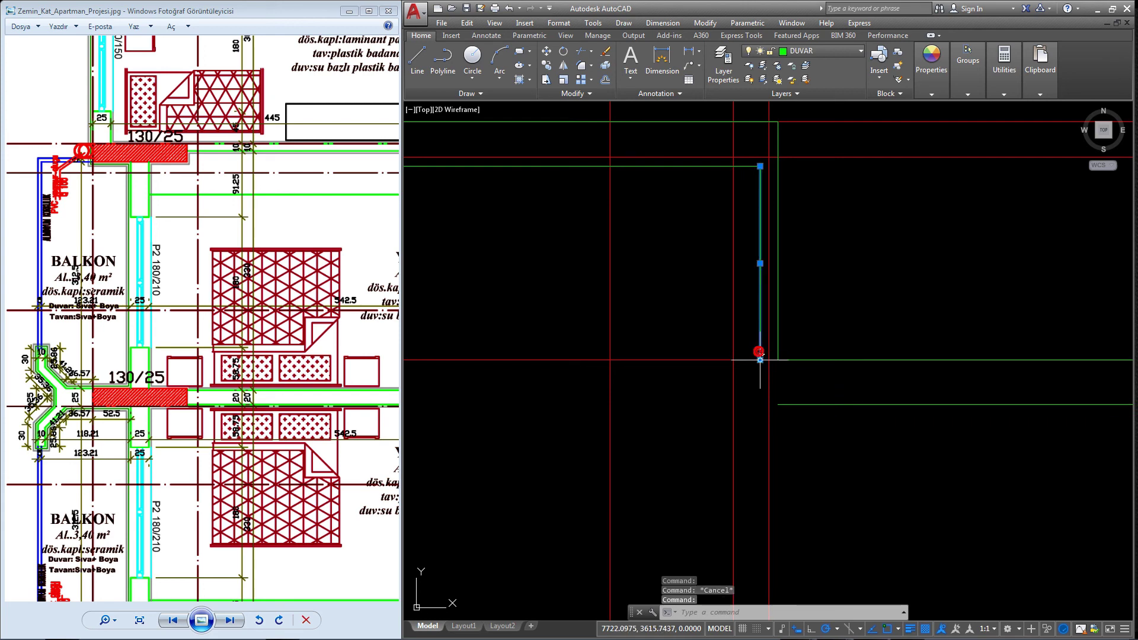
left_click(760, 360)
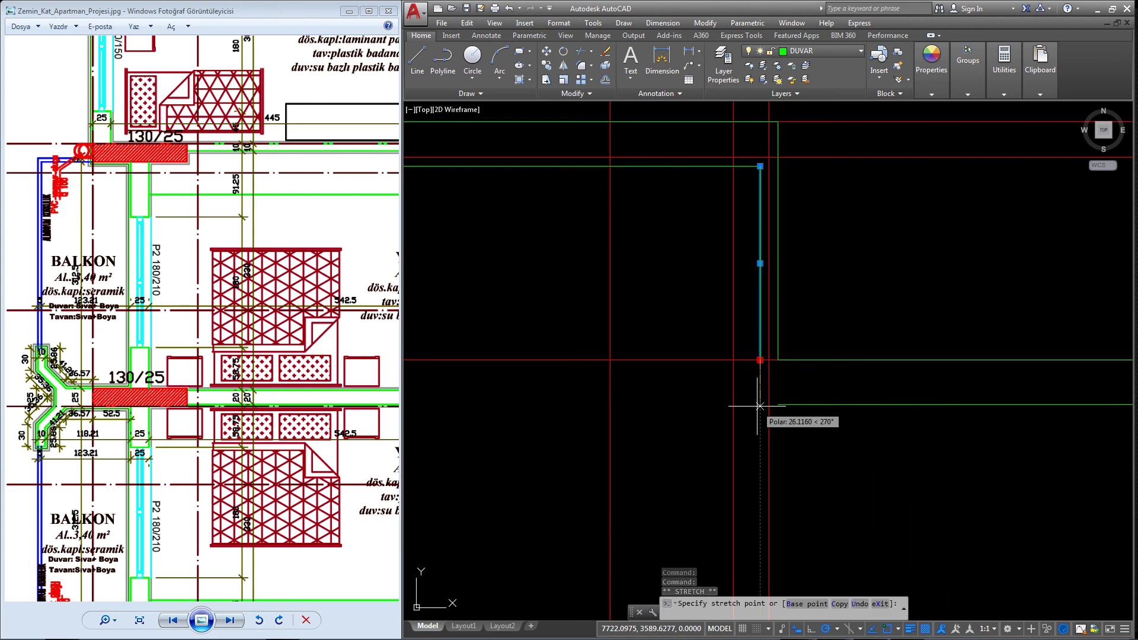
key("Escape")
key("Escape")
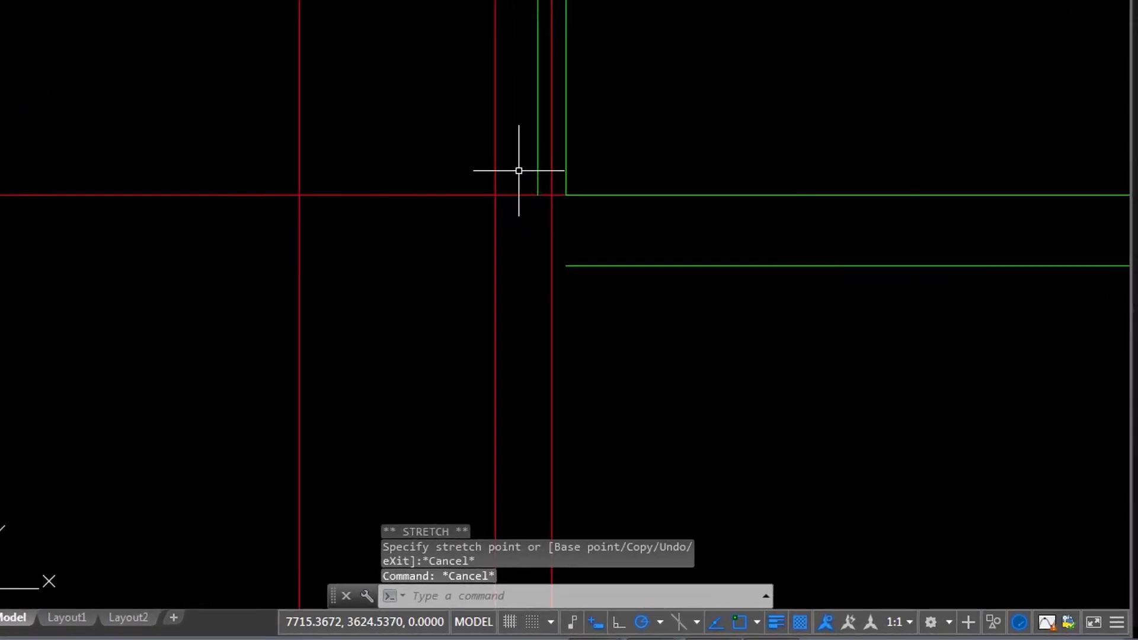
- Fillet the inner vertical and lower horizontal wall lines with radius 0
type("f")
key("Return")
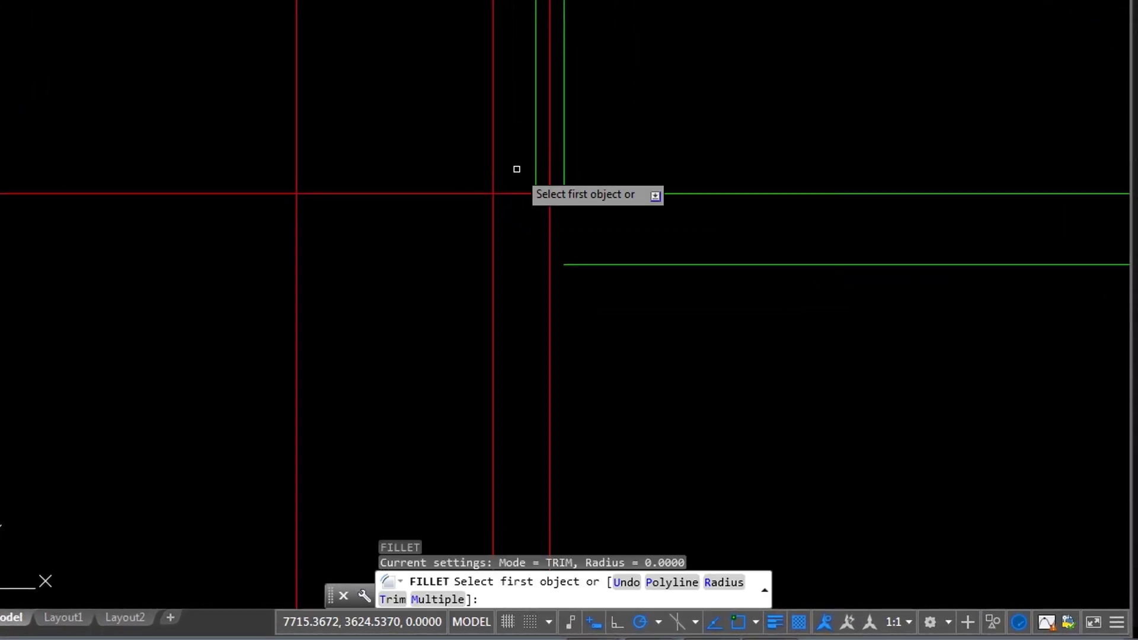
left_click(726, 583)
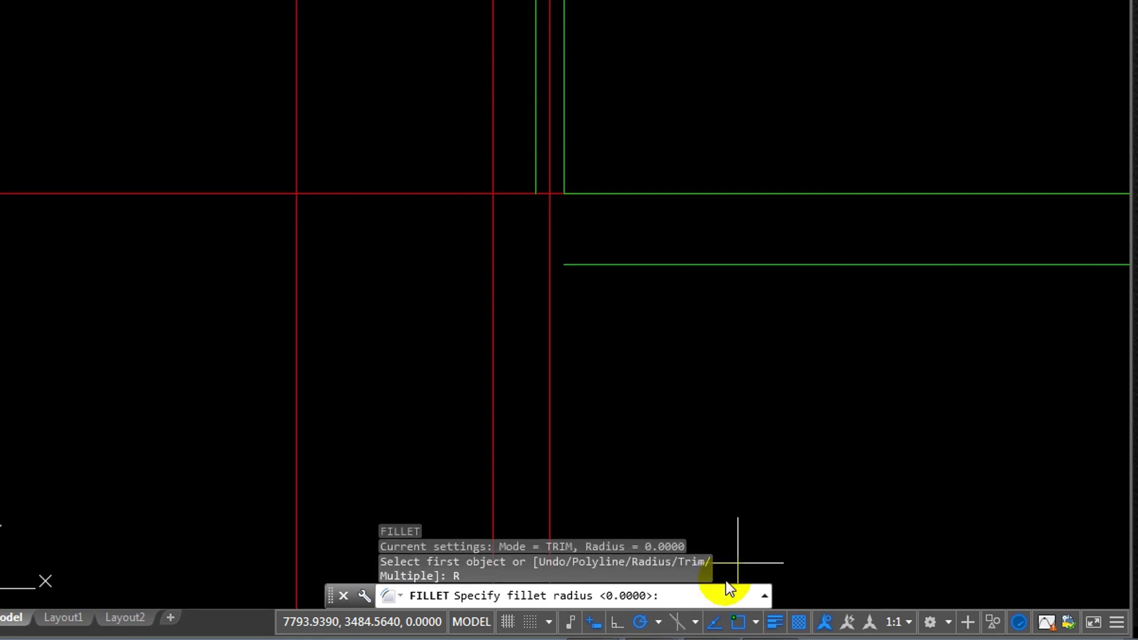
type("0")
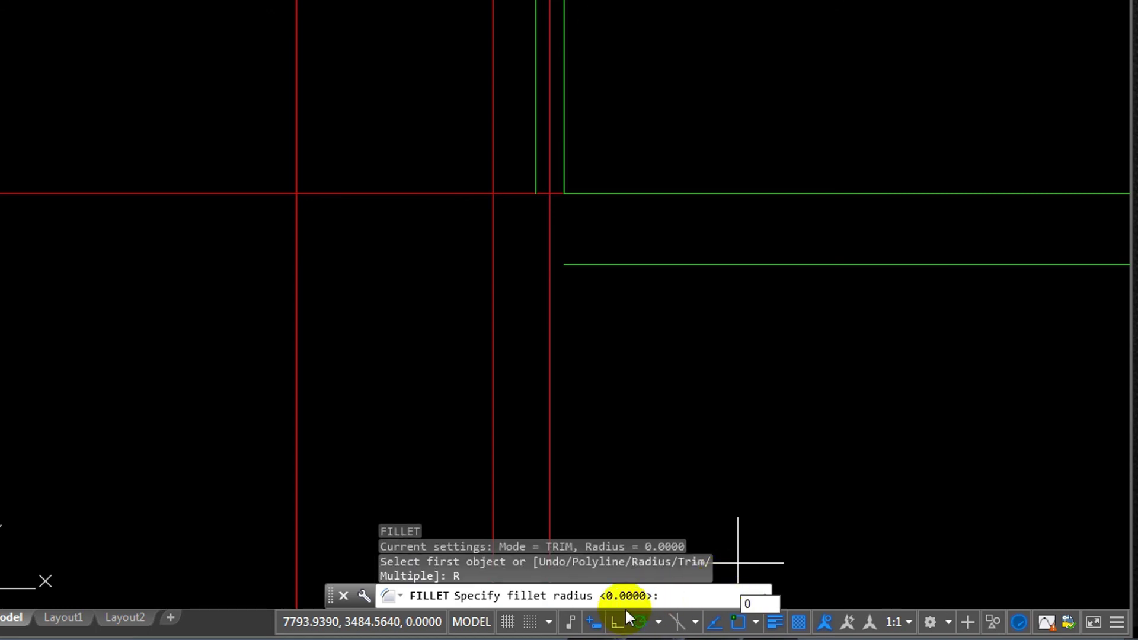
key("Return")
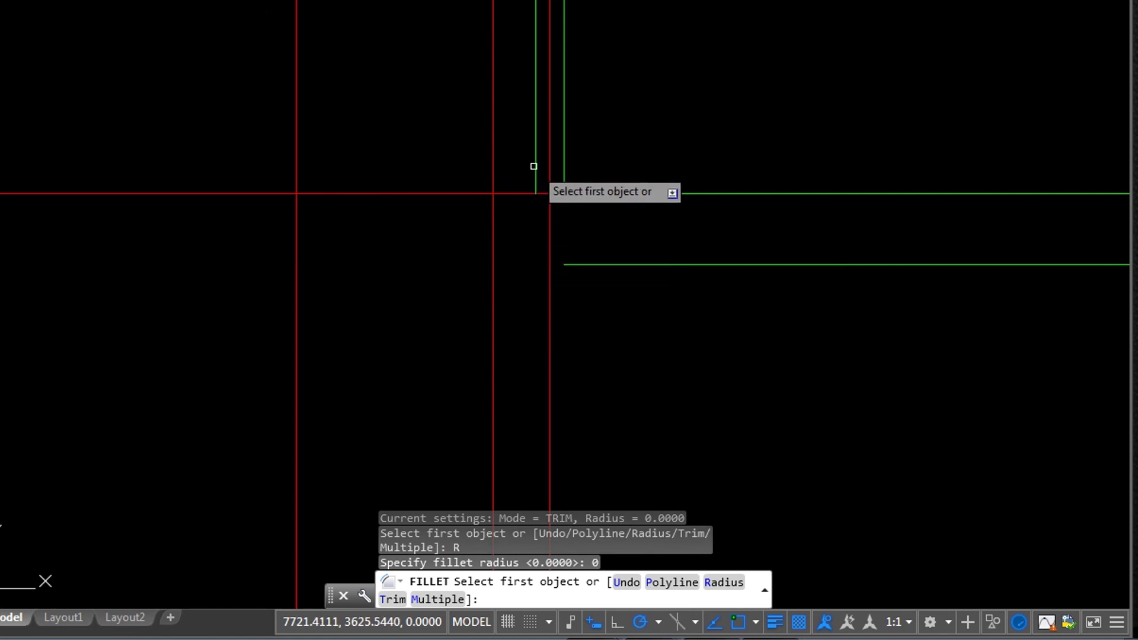
left_click(534, 166)
left_click(582, 262)
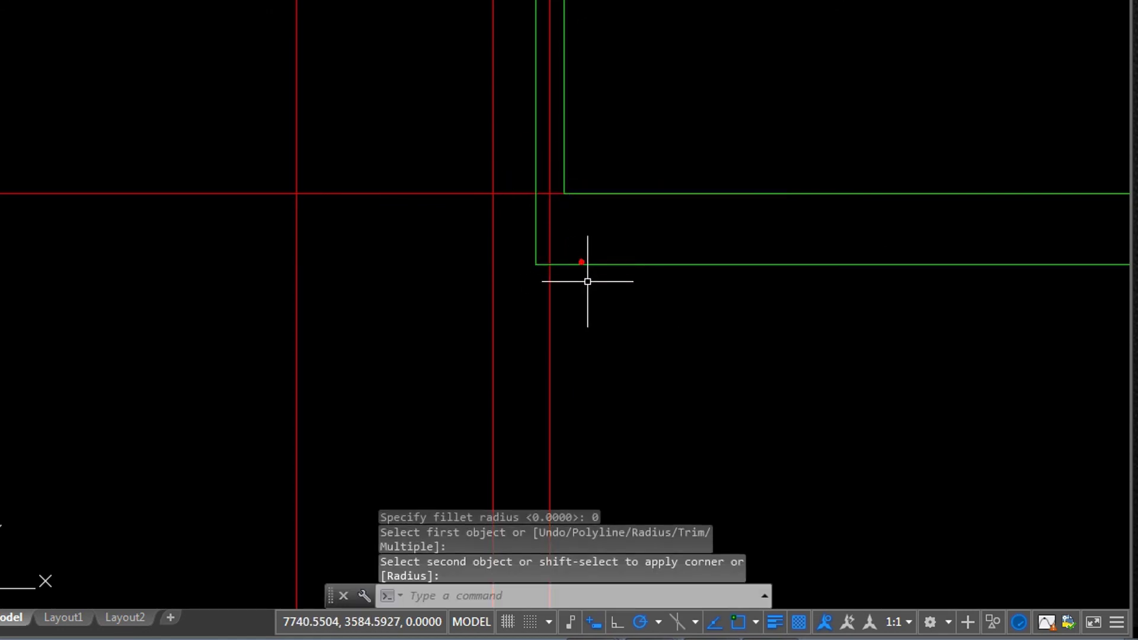
- Check the right vertical and horizontal wall lines, then shift the plan up in view
scroll(594, 297, "down", 2)
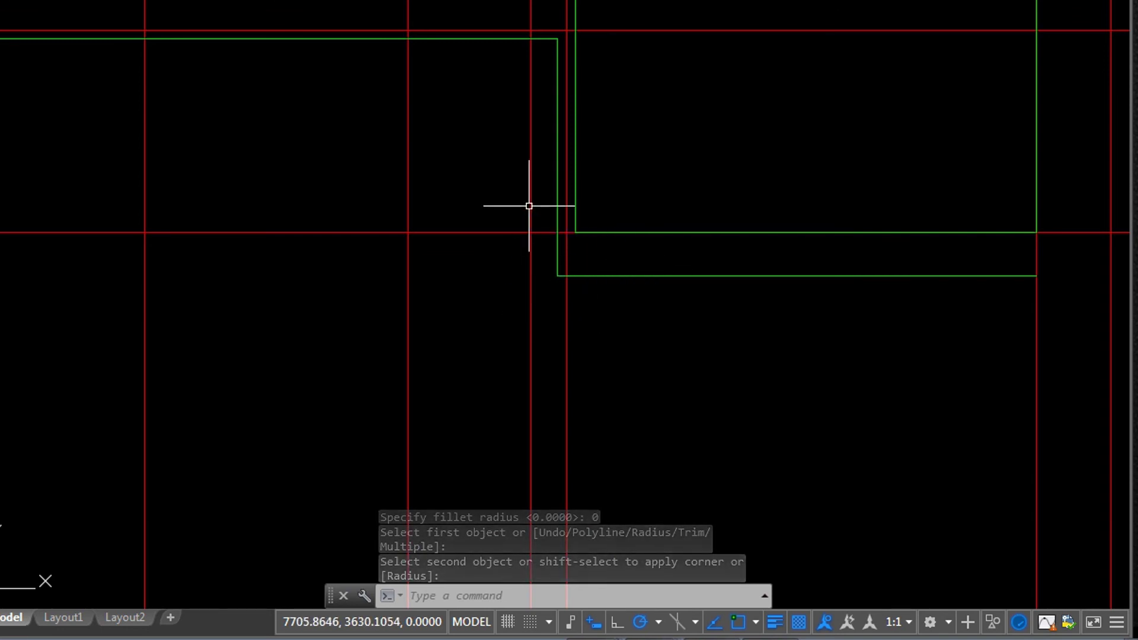
left_click(556, 242)
left_click(578, 277)
key("Escape")
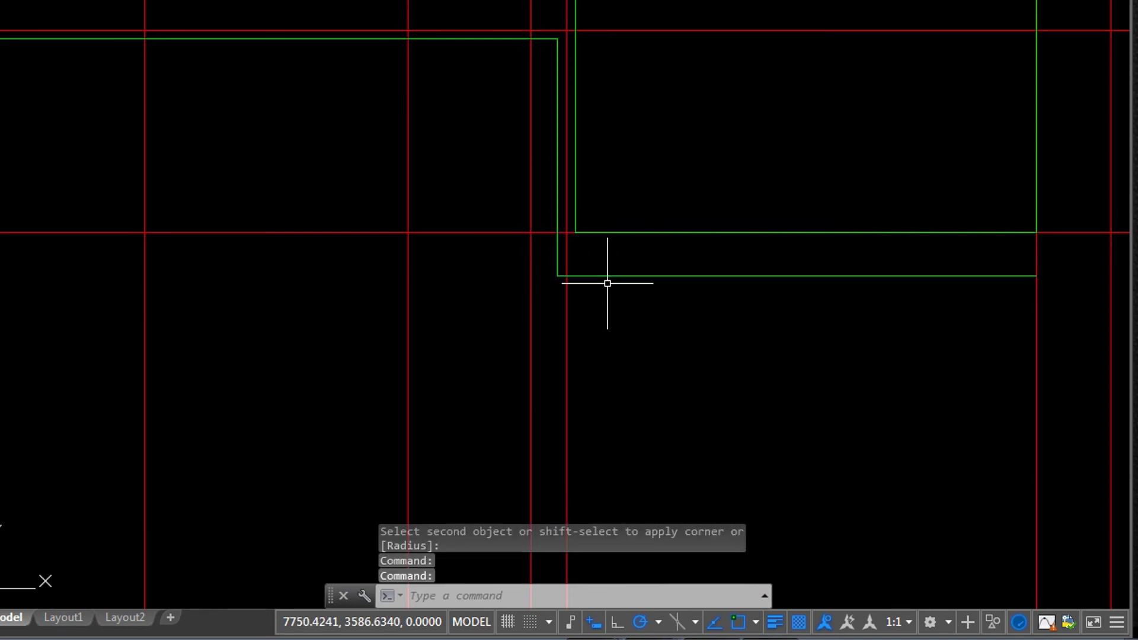
scroll(610, 279, "down", 5)
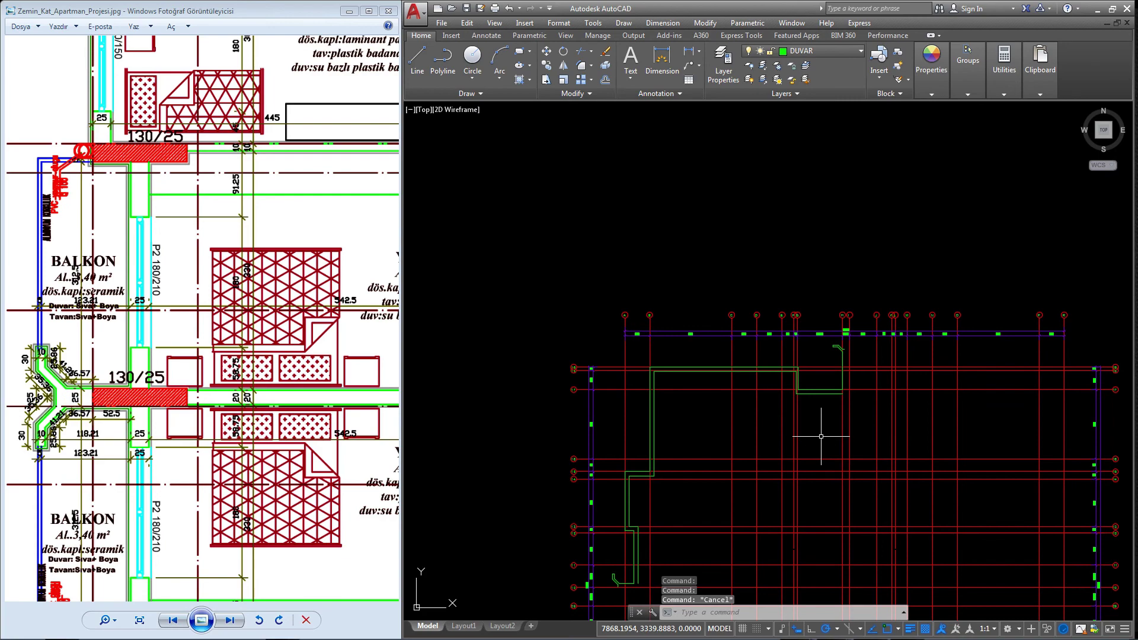
middle_click_drag(724, 452, 714, 403)
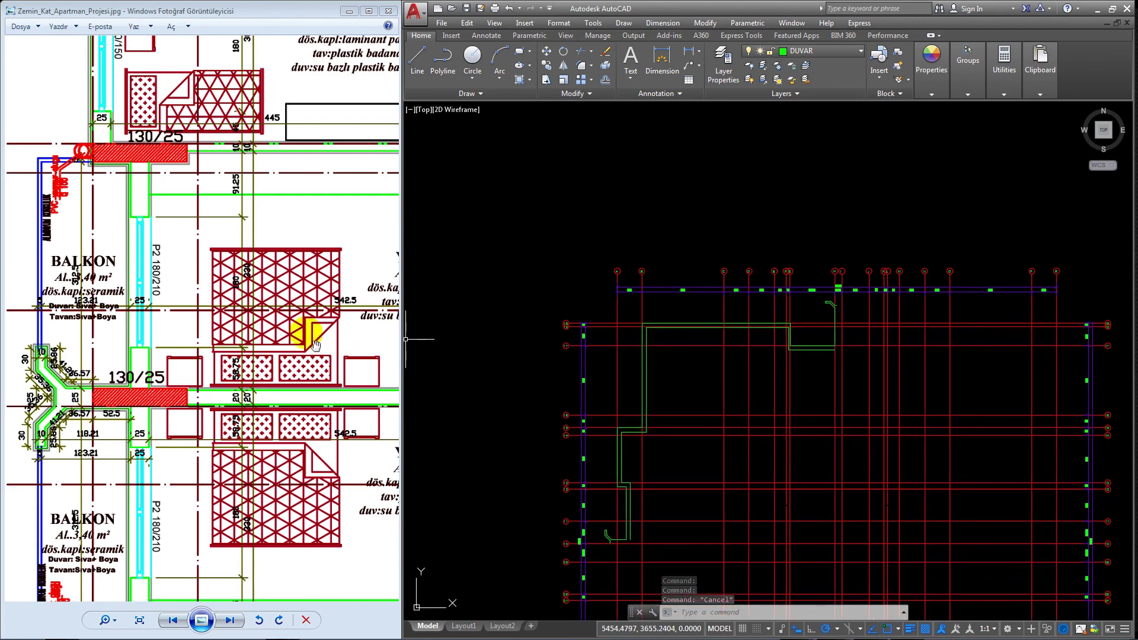